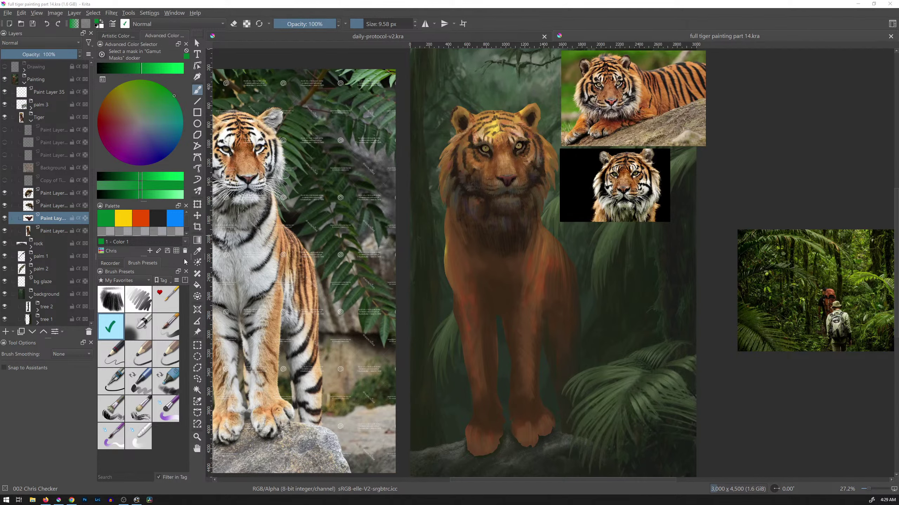
Select the lowest paint layer in the Tiger group and pick the near-black Color 14 from the Tiger palette.
left_click(63, 234)
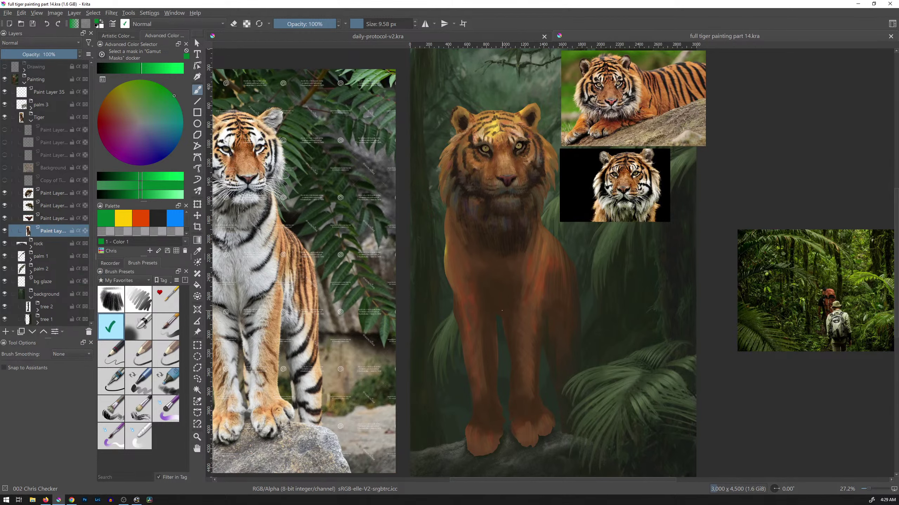
left_click(158, 218)
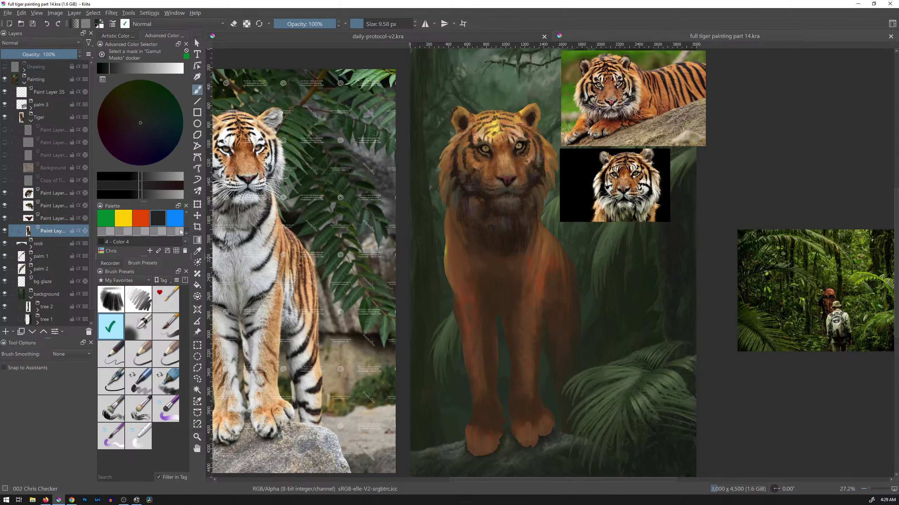
left_click(111, 251)
left_click(138, 297)
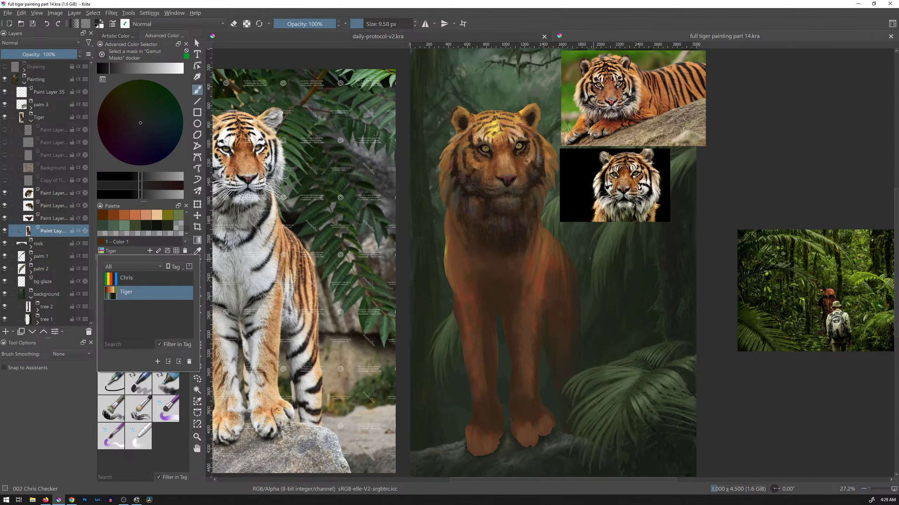
left_click(156, 225)
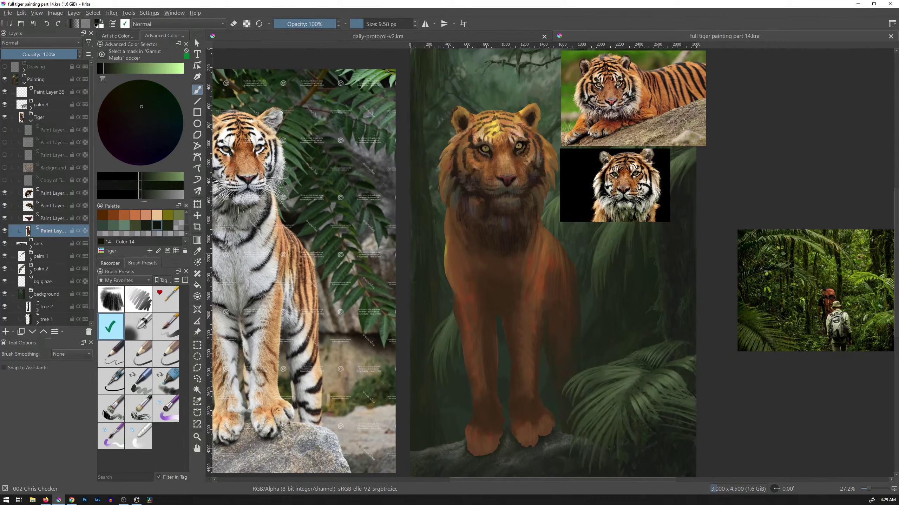
Show Paint Layer 39's guide lines over the tiger's face and lower the layer's opacity to 47%.
left_click_drag(553, 220, 606, 297)
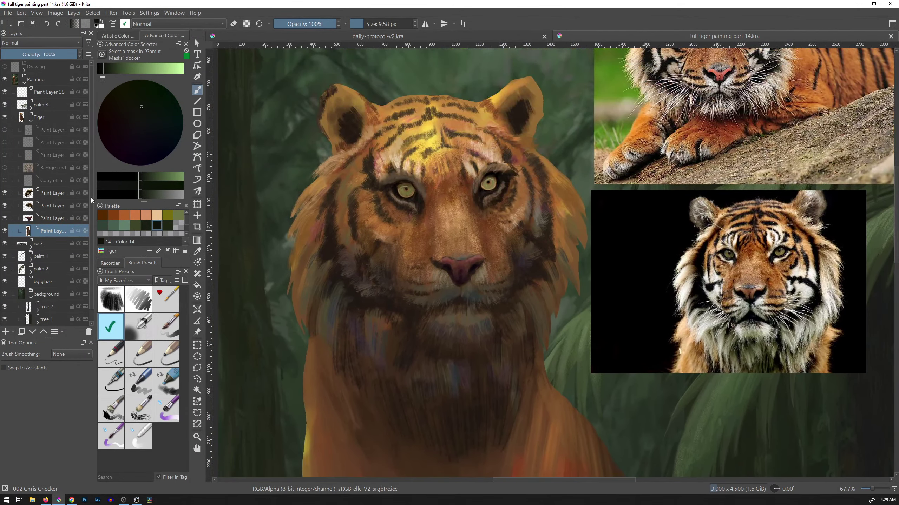
left_click(5, 168)
left_click(5, 168)
left_click(4, 156)
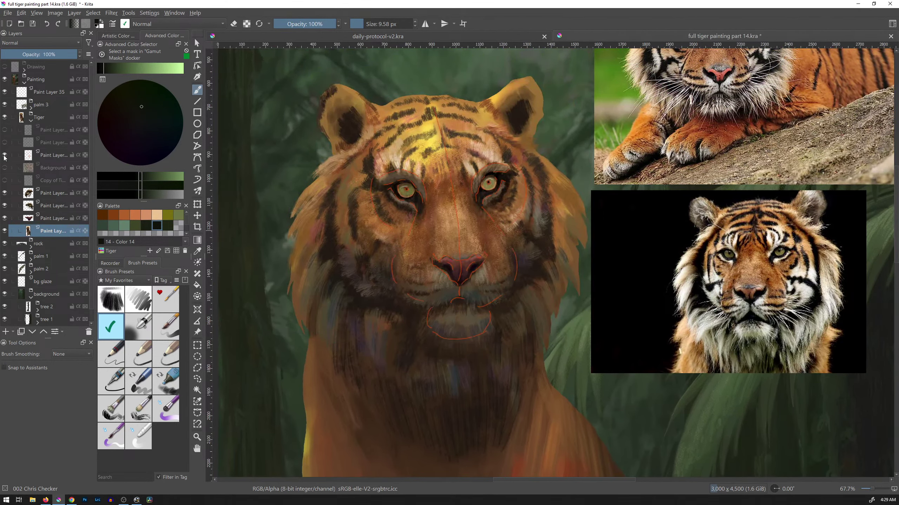
mouse_move(48, 210)
left_click(50, 159)
left_click_drag(45, 54, 43, 53)
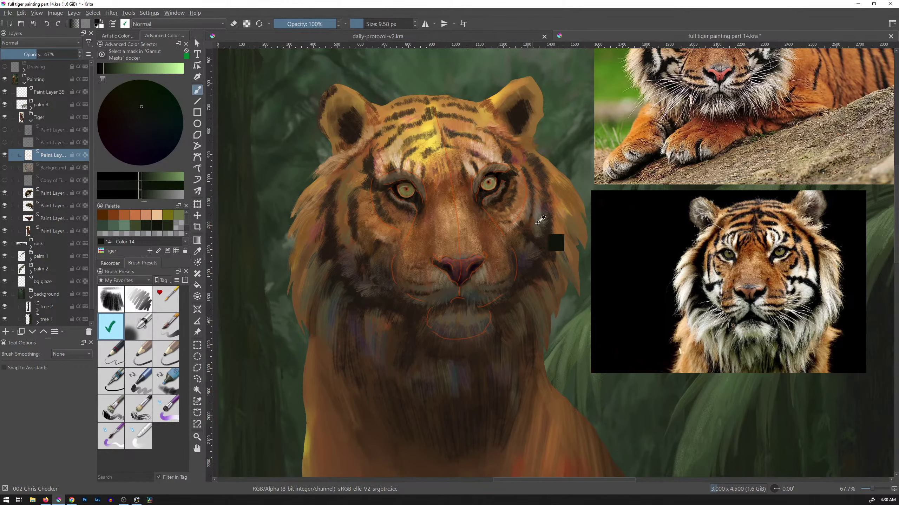
left_click_drag(677, 155, 663, 186)
left_click_drag(500, 244, 604, 225)
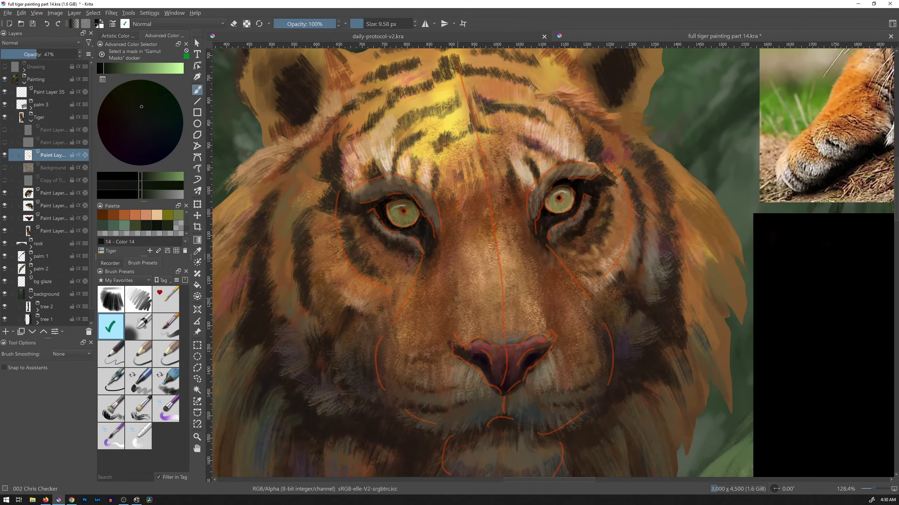
Hide the guide lines and compare the painted face with the uppermost visible paint layer of the Tiger group off and on.
left_click(4, 155)
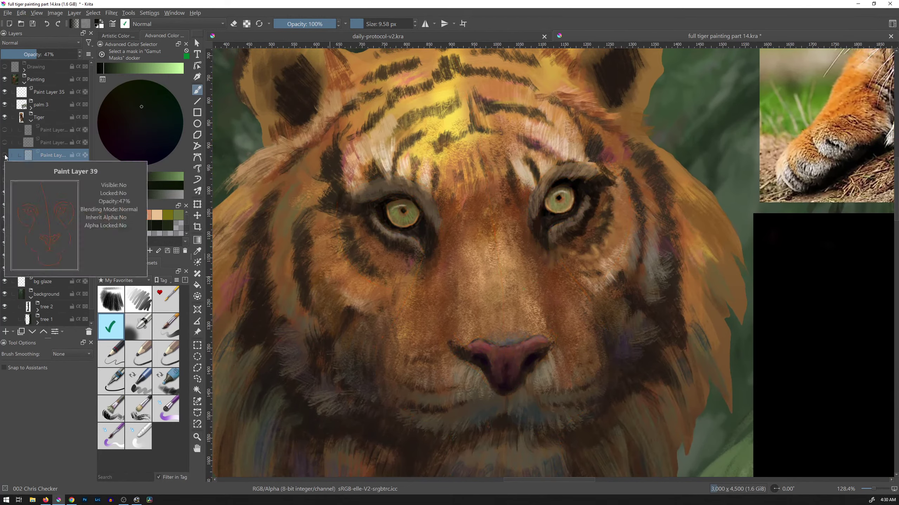
left_click_drag(578, 223, 582, 211)
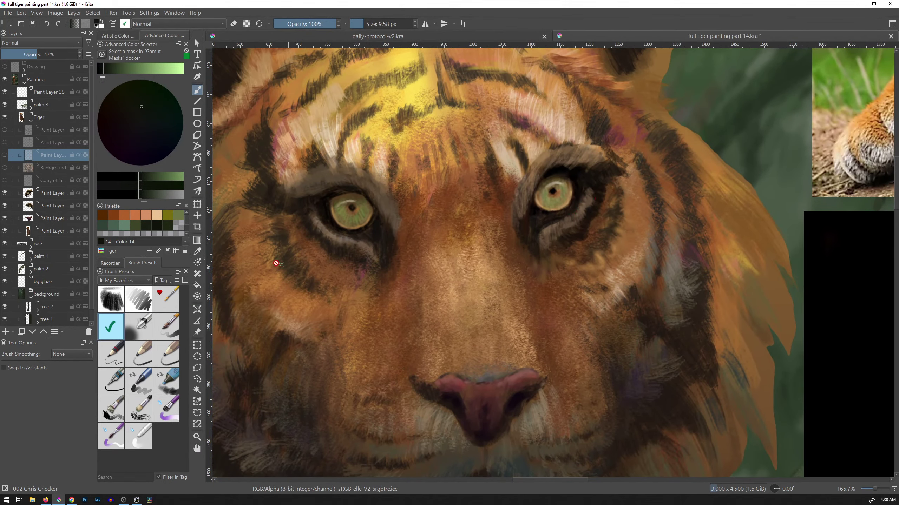
left_click(53, 194)
left_click(4, 194)
left_click(5, 193)
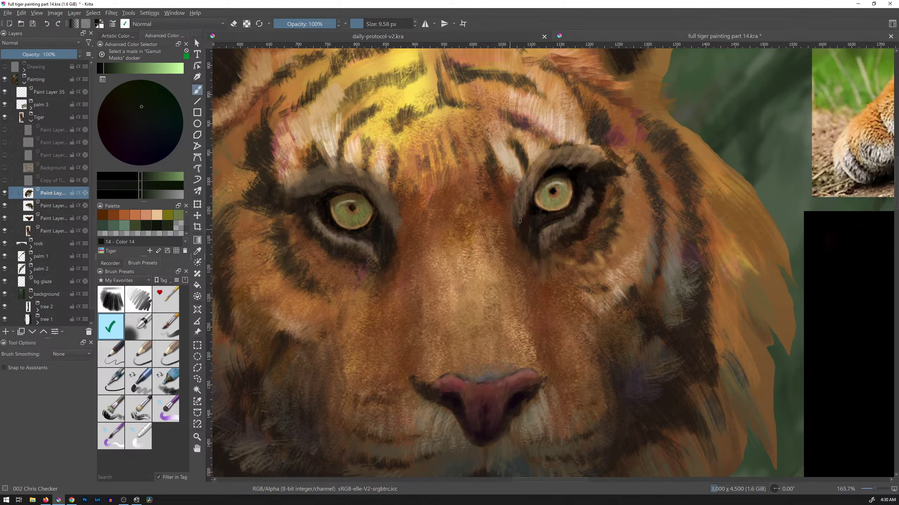
left_click_drag(595, 195, 594, 234)
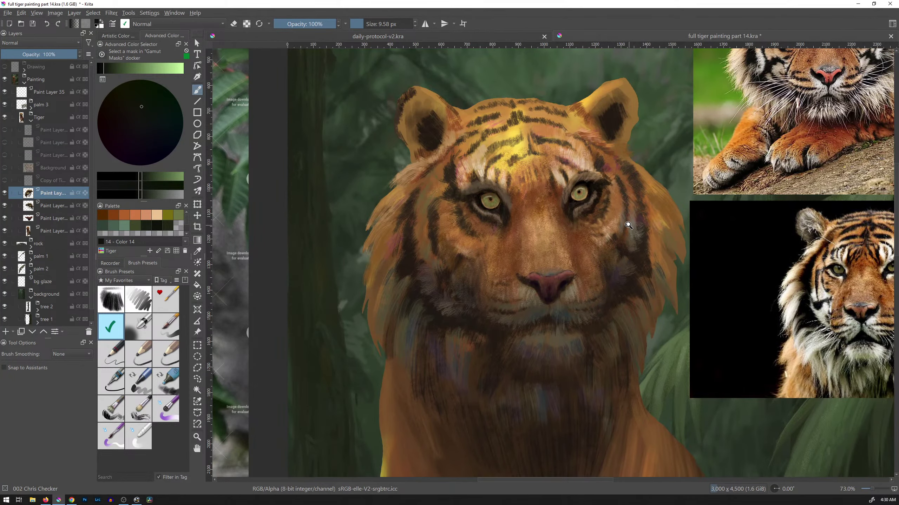
mouse_move(628, 226)
left_mouse_down()
mouse_move(602, 231)
mouse_move(661, 202)
mouse_move(561, 247)
mouse_move(614, 233)
left_mouse_up()
mouse_move(572, 286)
left_mouse_down()
mouse_move(565, 252)
mouse_move(611, 226)
mouse_move(619, 235)
left_mouse_up()
Show the guide-line layer and the Background tiger photo, and set the guide lines' opacity to 100%.
left_click(6, 155)
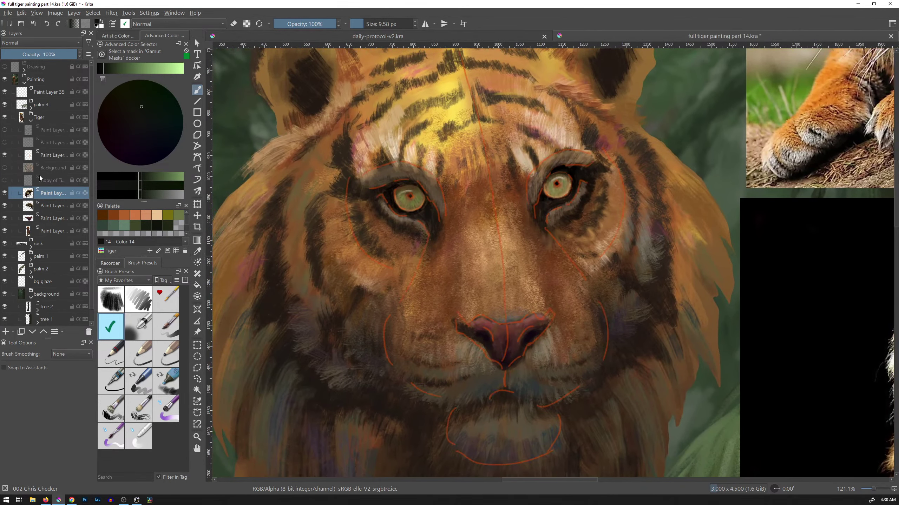
left_click(6, 168)
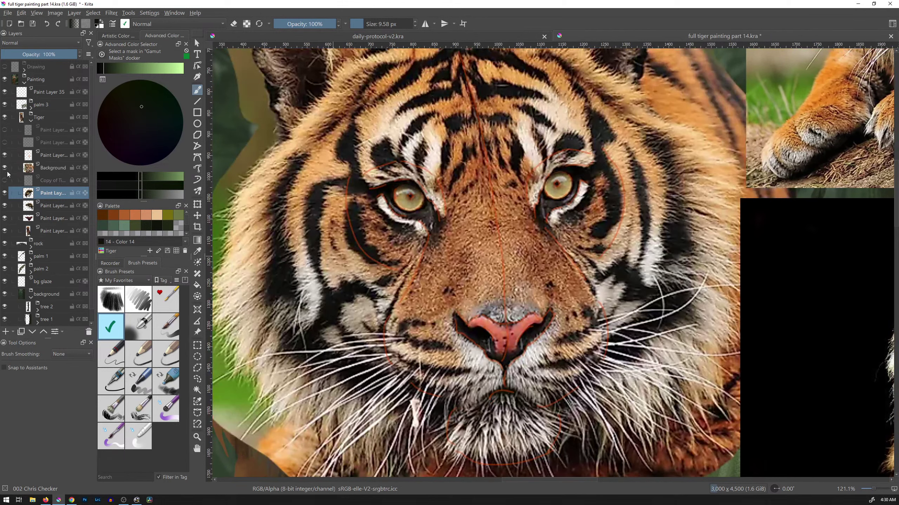
left_click(65, 155)
left_click_drag(39, 54, 124, 72)
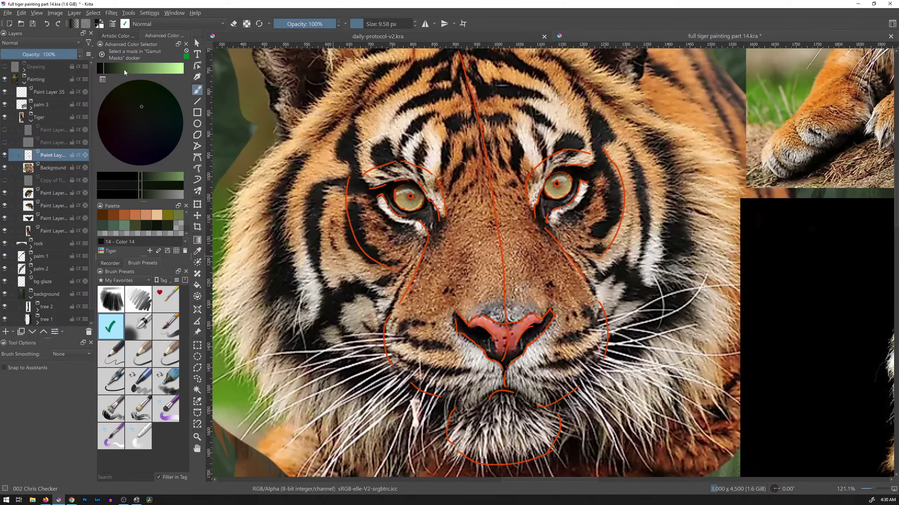
Select the Background photo layer and set up the Chris Writing brush preset with a bright pure red.
left_click(67, 172)
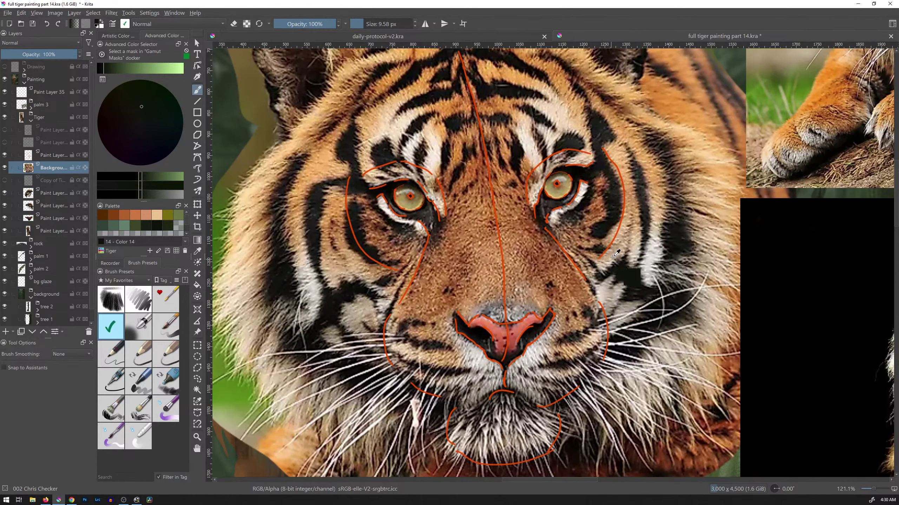
mouse_move(618, 249)
left_mouse_down()
mouse_move(615, 259)
mouse_move(620, 247)
left_mouse_up()
left_click_drag(668, 209, 622, 258)
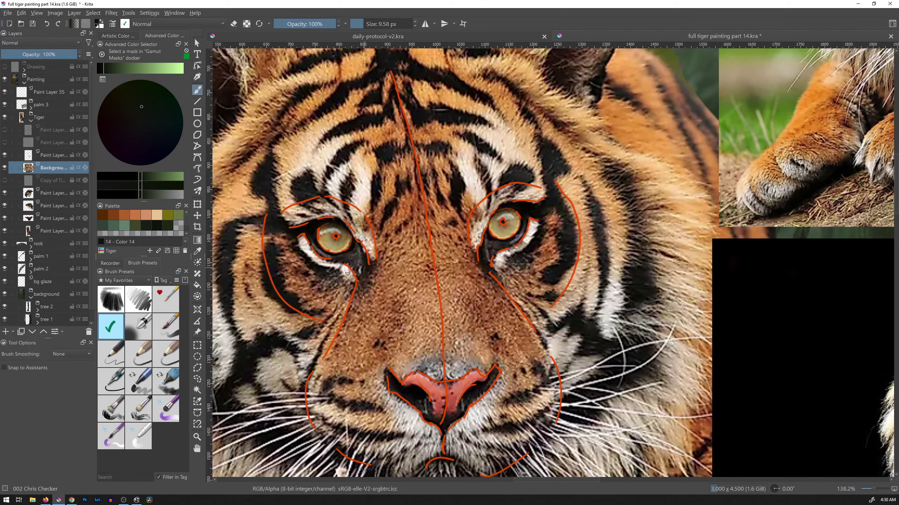
left_click(111, 381)
left_click(156, 225)
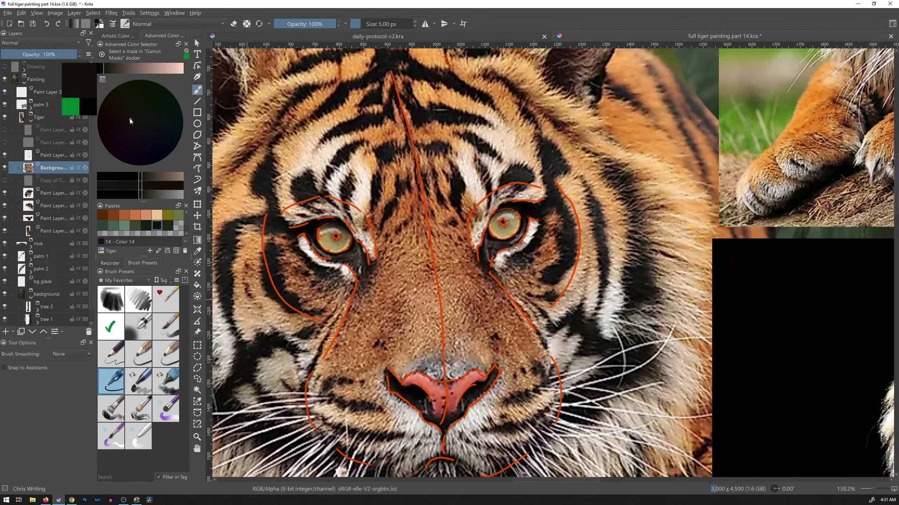
mouse_move(130, 119)
left_mouse_down()
mouse_move(128, 67)
mouse_move(156, 68)
left_mouse_up()
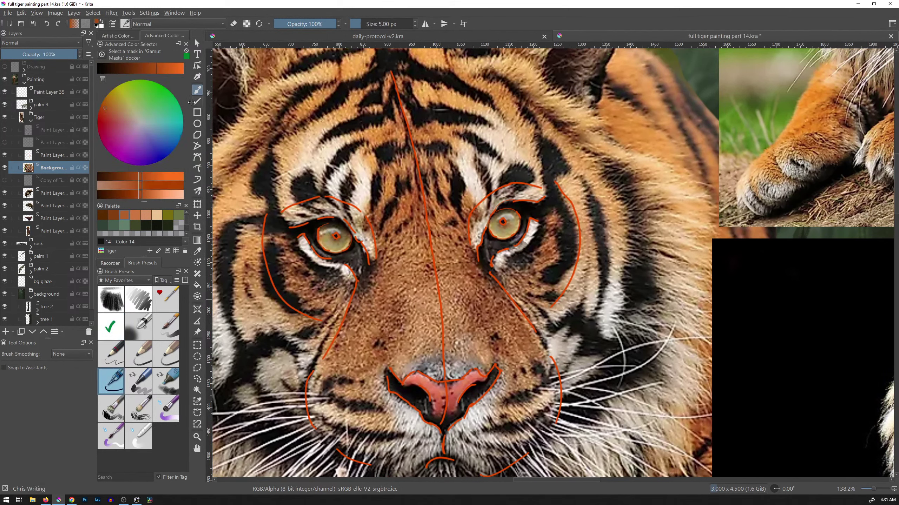
left_click_drag(105, 108, 105, 118)
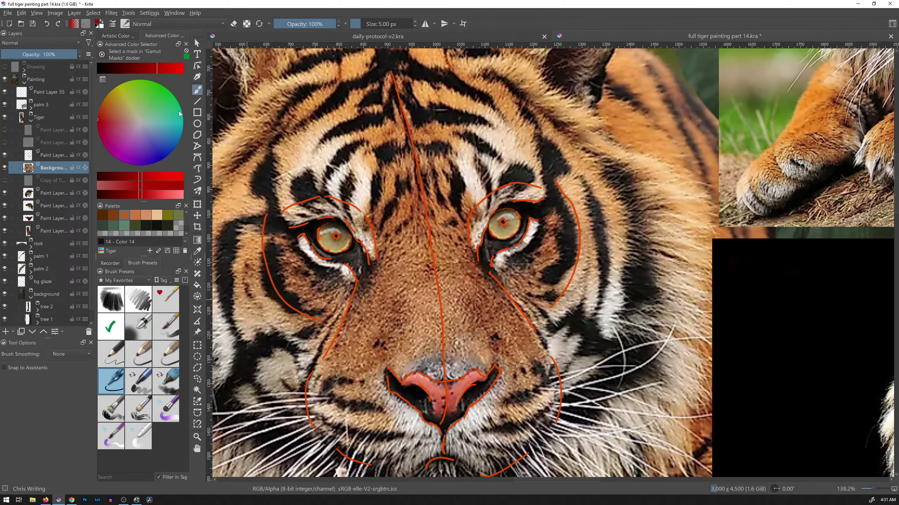
left_click_drag(157, 68, 184, 68)
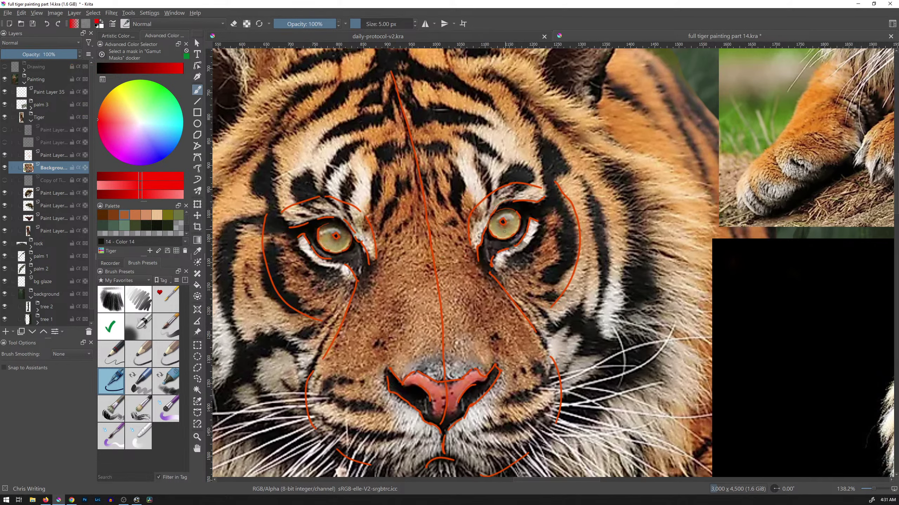
Lasso the brow arc over the right-hand eye, erase it from the guide-line layer and save the painting.
key("l")
mouse_move(470, 260)
left_mouse_down()
mouse_move(477, 224)
mouse_move(545, 169)
mouse_move(458, 234)
mouse_move(470, 259)
left_mouse_up()
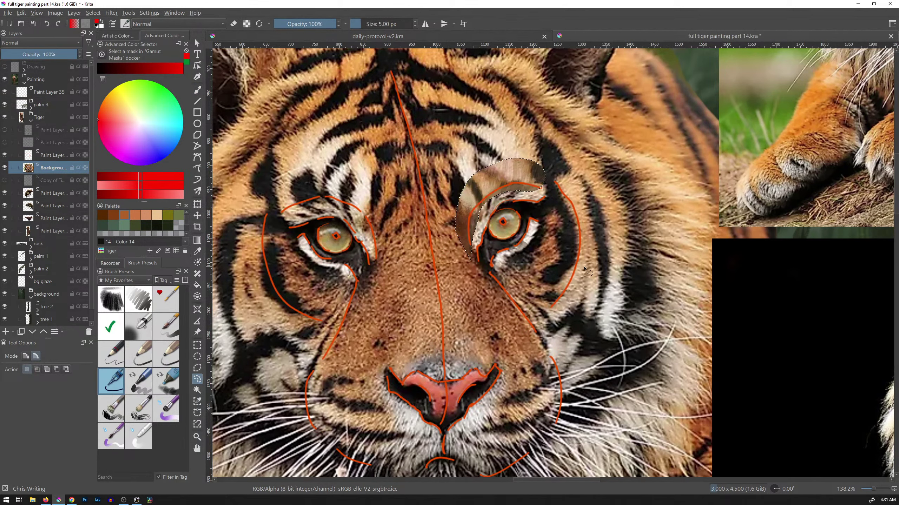
key("ctrl+z")
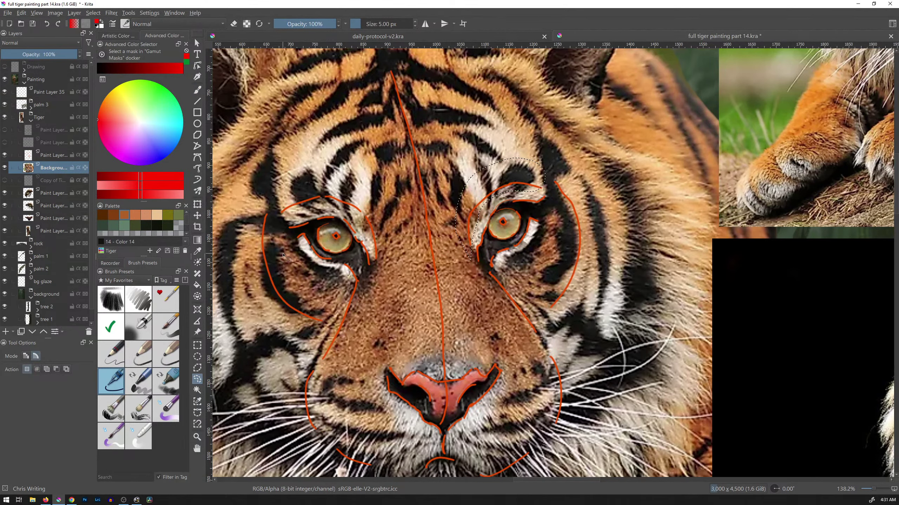
key("Page_Up")
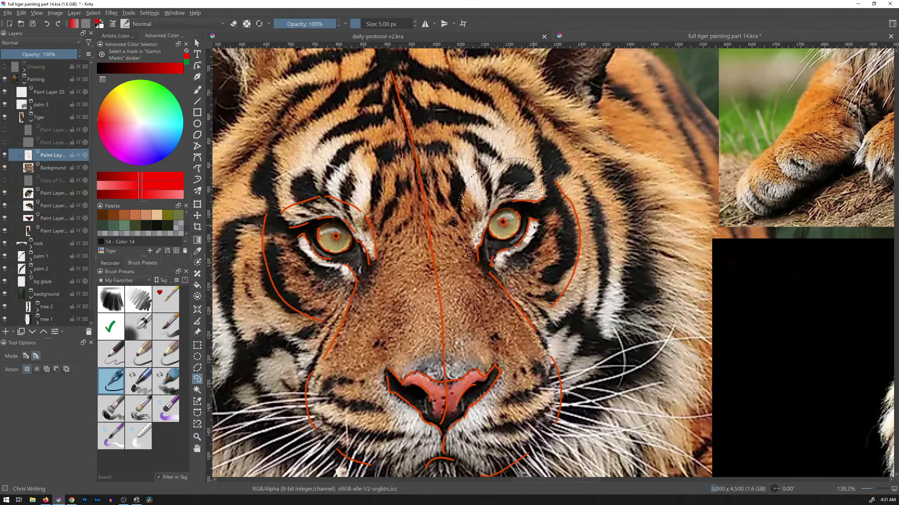
key("ctrl+s")
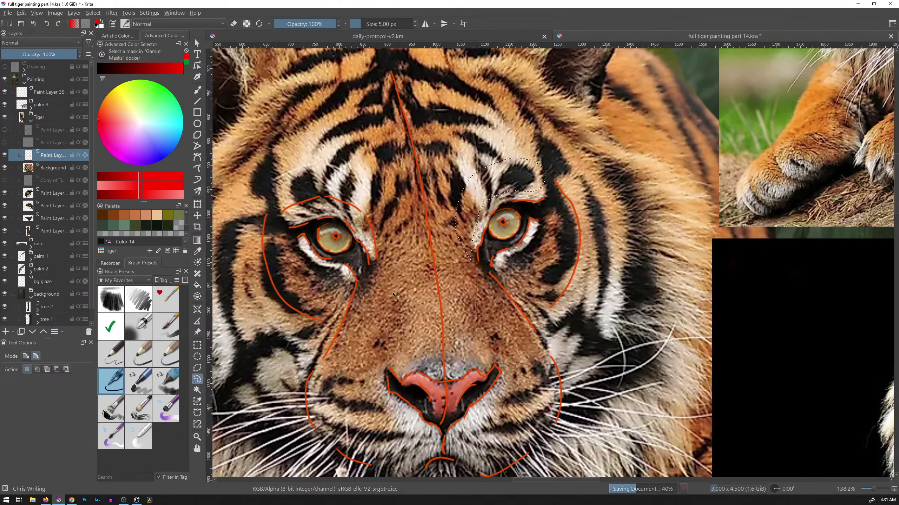
Lasso and erase the guide arc above and beside the left-hand eye, and return to the brush with nothing selected.
key("ctrl+shift+a")
mouse_move(375, 268)
left_mouse_down()
mouse_move(367, 236)
mouse_move(285, 221)
mouse_move(393, 204)
mouse_move(375, 266)
left_mouse_up()
key("ctrl+shift+a")
key("ctrl+z")
key("Delete")
key("ctrl+shift+a")
key("b")
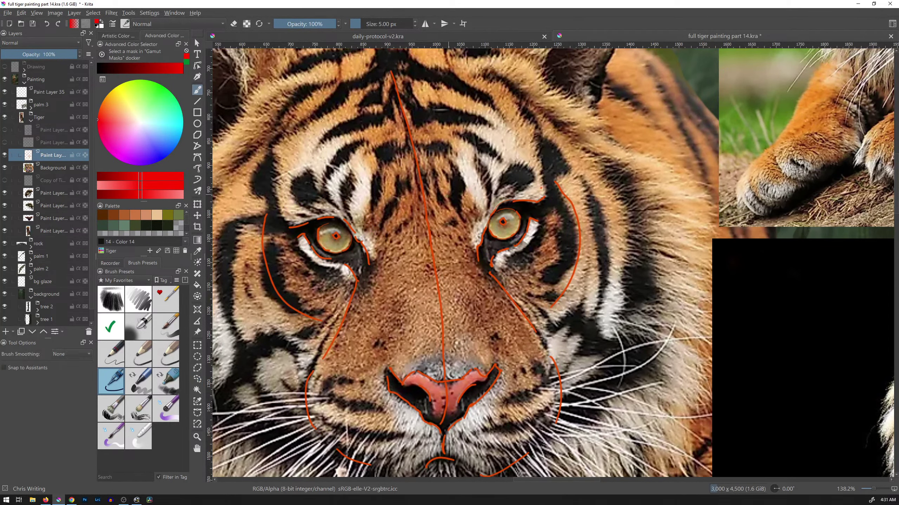
Redraw wider red eye-socket arcs around the inner corners and brows of both eyes on the guide-line layer.
left_click_drag(475, 261, 465, 211)
mouse_move(552, 179)
left_mouse_down()
mouse_move(494, 178)
mouse_move(465, 210)
left_mouse_up()
mouse_move(336, 190)
left_mouse_down()
mouse_move(378, 202)
mouse_move(368, 211)
mouse_move(380, 257)
left_mouse_up()
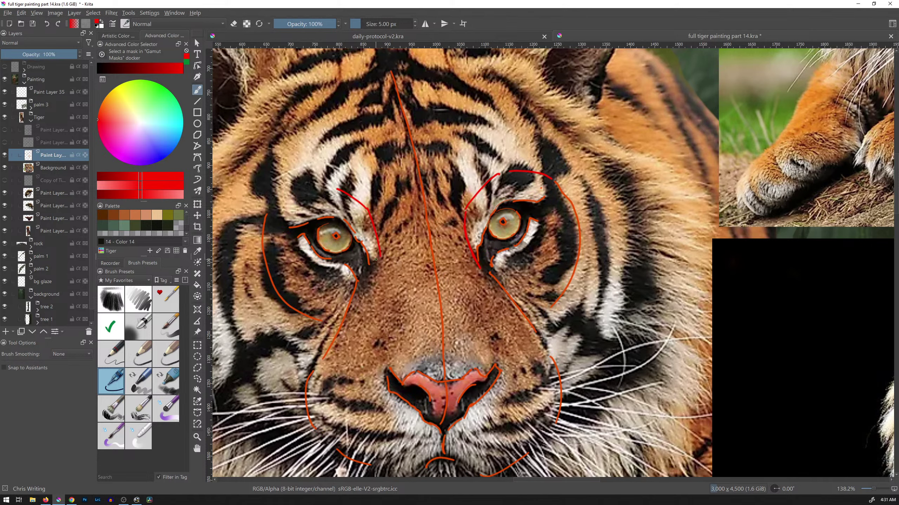
left_click_drag(379, 258, 352, 302)
mouse_move(339, 189)
left_mouse_down()
mouse_move(322, 186)
mouse_move(268, 212)
left_mouse_up()
left_click_drag(579, 156, 579, 164)
Open the wireframe tiger reference massimo-righi-newrender01-1000wire.jpg from the Art - Tiger Painting folder.
key("ctrl+o")
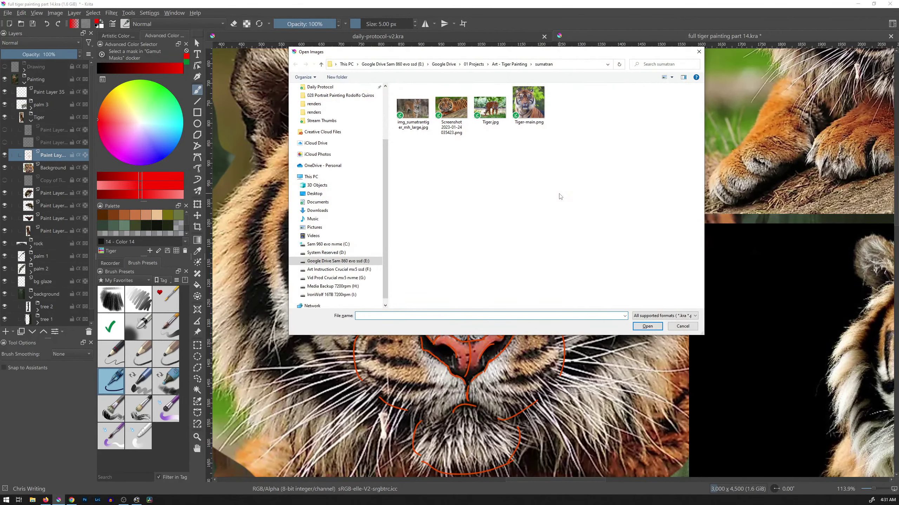
left_click(508, 88)
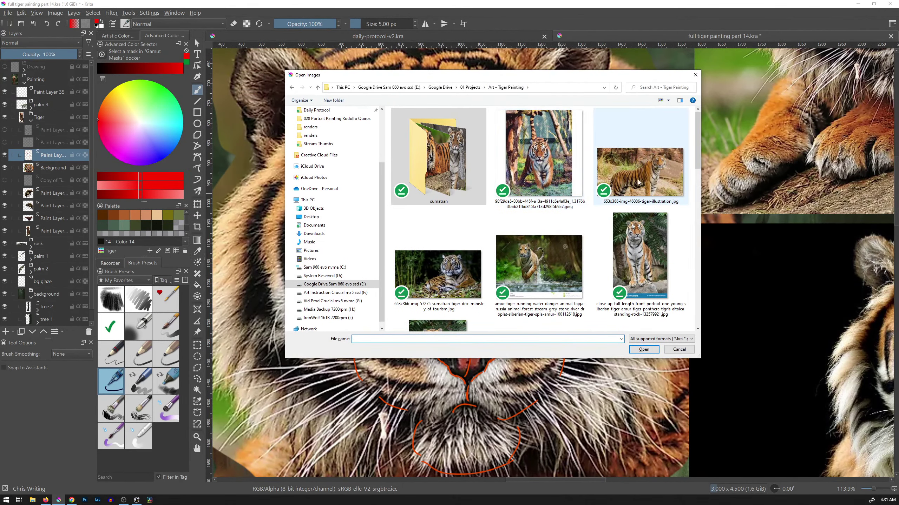
left_click_drag(695, 157, 689, 255)
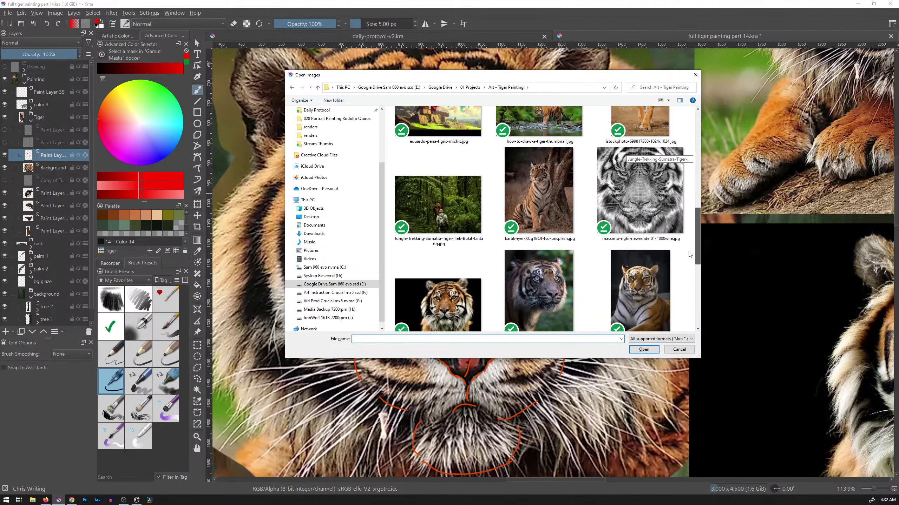
left_click(639, 198)
left_click(643, 349)
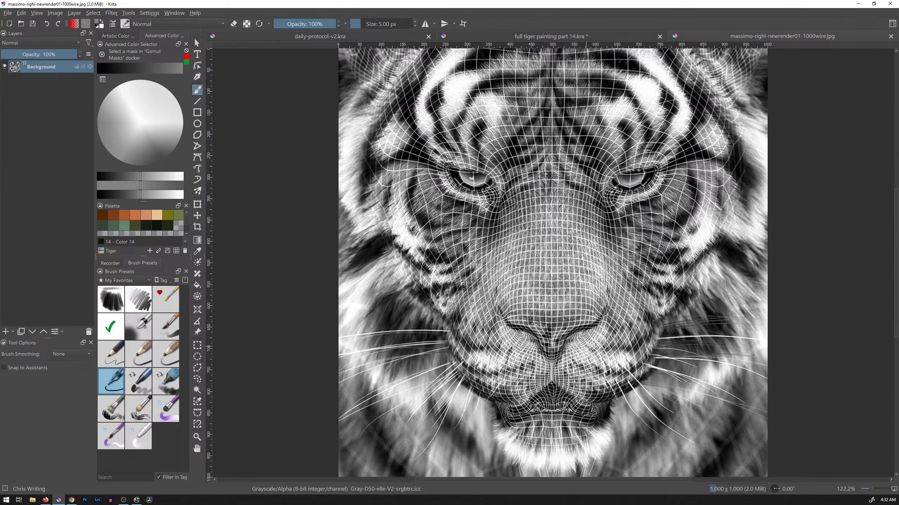
Return to the tiger painting and erase the outer parts of both eye-socket arcs from the guide-line layer.
left_click(569, 38)
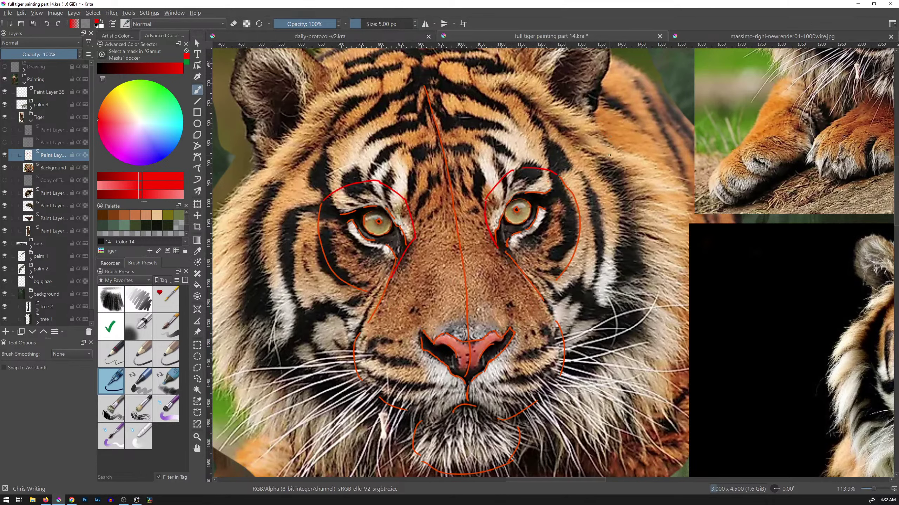
key("l")
mouse_move(558, 295)
left_mouse_down()
mouse_move(550, 271)
mouse_move(565, 223)
mouse_move(559, 185)
mouse_move(524, 173)
mouse_move(531, 152)
mouse_move(566, 292)
left_mouse_up()
key("Delete")
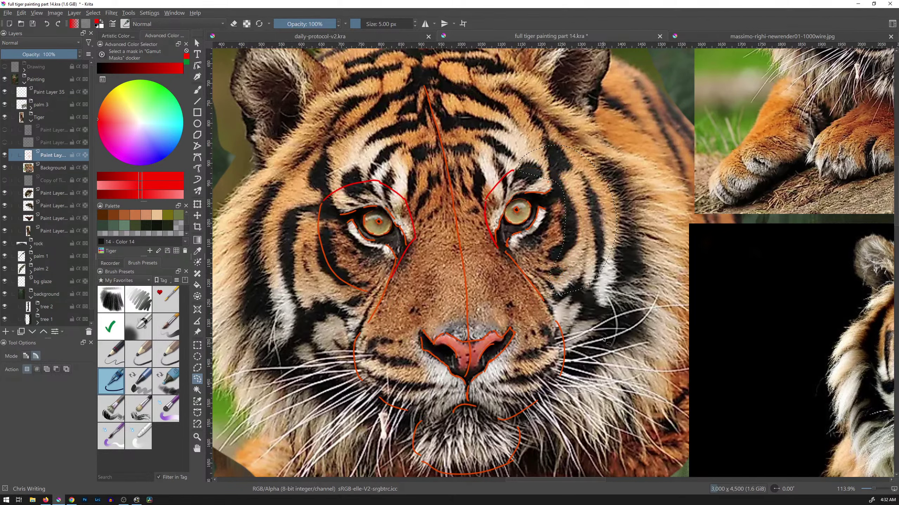
mouse_move(359, 309)
left_mouse_down()
mouse_move(374, 275)
mouse_move(333, 208)
mouse_move(345, 164)
mouse_move(286, 273)
mouse_move(368, 310)
left_mouse_up()
key("Delete")
key("ctrl+shift+a")
key("b")
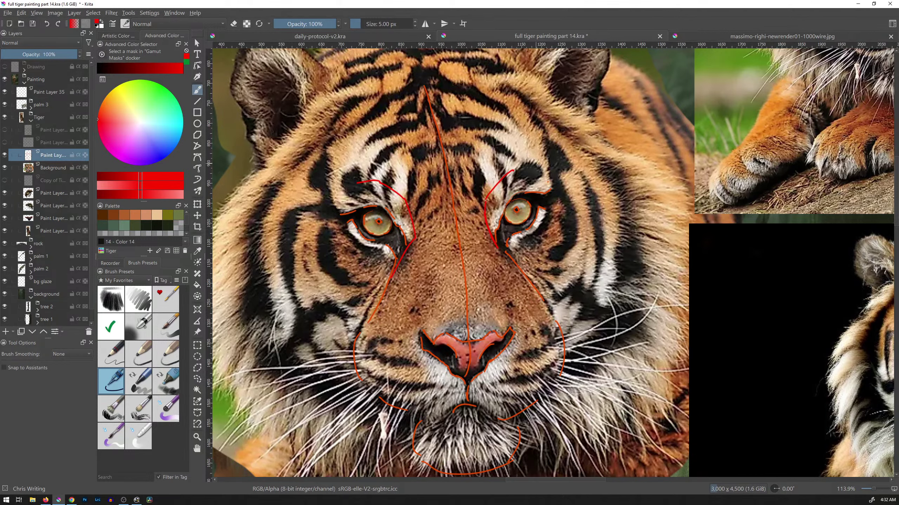
Extend the eye-socket arc over the right-hand brow outward and compare it with the wireframe tiger reference.
left_click_drag(520, 170, 548, 181)
left_click(712, 35)
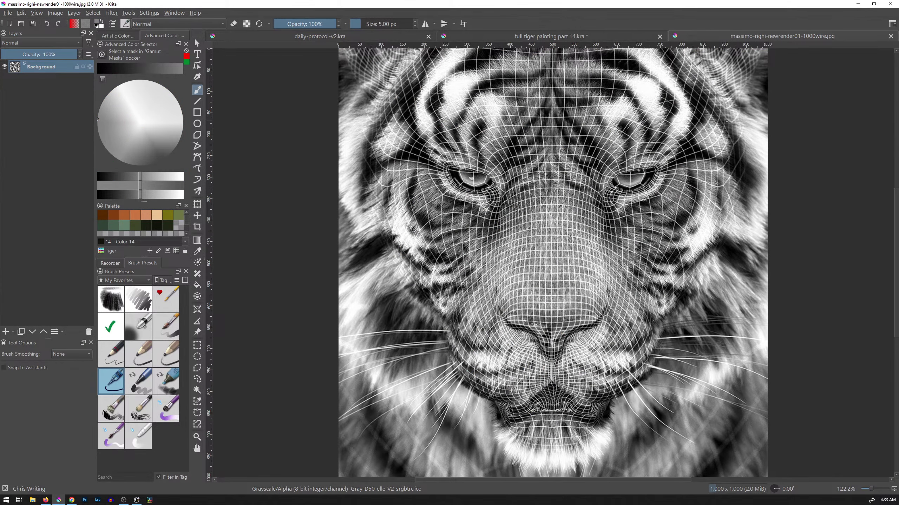
left_click(641, 37)
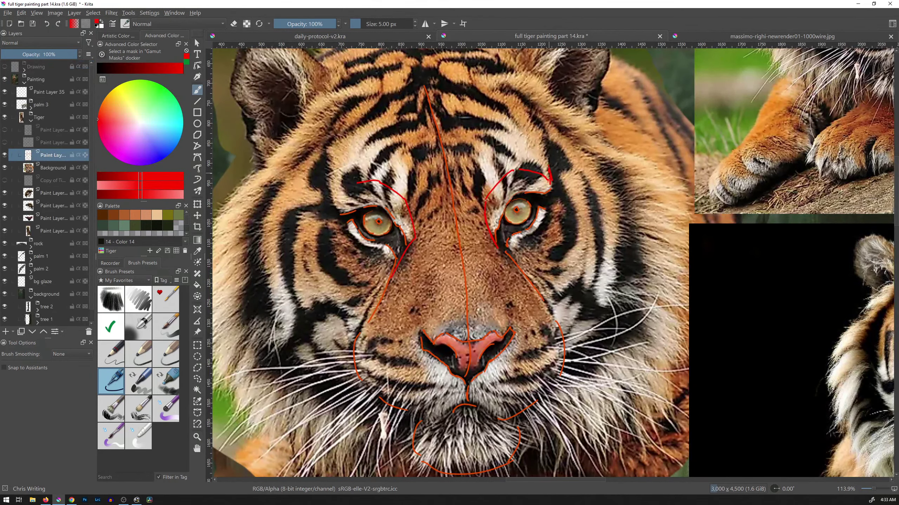
Draw red guide lines up both sides of the tiger's forehead and around the outer edges of both cheeks.
left_click_drag(549, 170, 523, 100)
left_click_drag(562, 192, 576, 155)
mouse_move(544, 111)
left_mouse_down()
mouse_move(613, 187)
mouse_move(623, 238)
mouse_move(604, 314)
mouse_move(569, 361)
left_mouse_up()
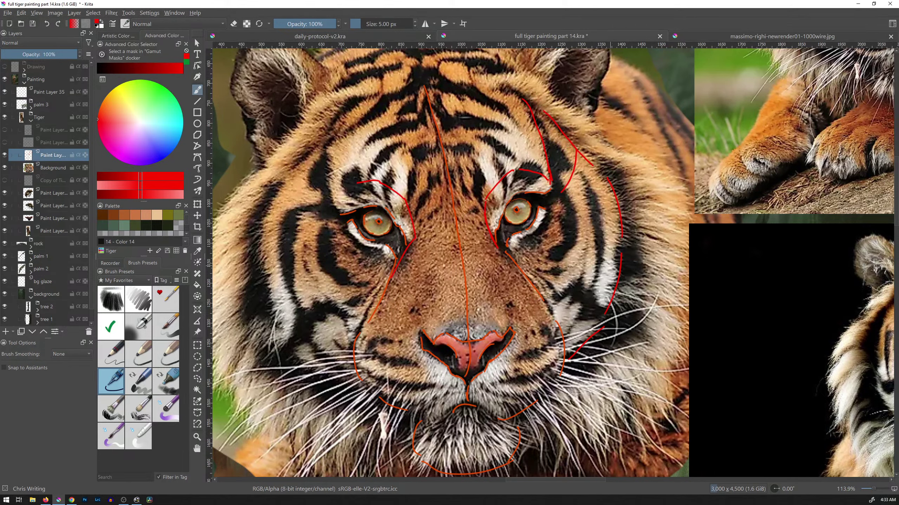
left_click_drag(285, 183, 294, 361)
mouse_move(358, 181)
left_mouse_down()
mouse_move(336, 190)
mouse_move(331, 170)
mouse_move(341, 71)
left_mouse_up()
left_click_drag(508, 74, 521, 95)
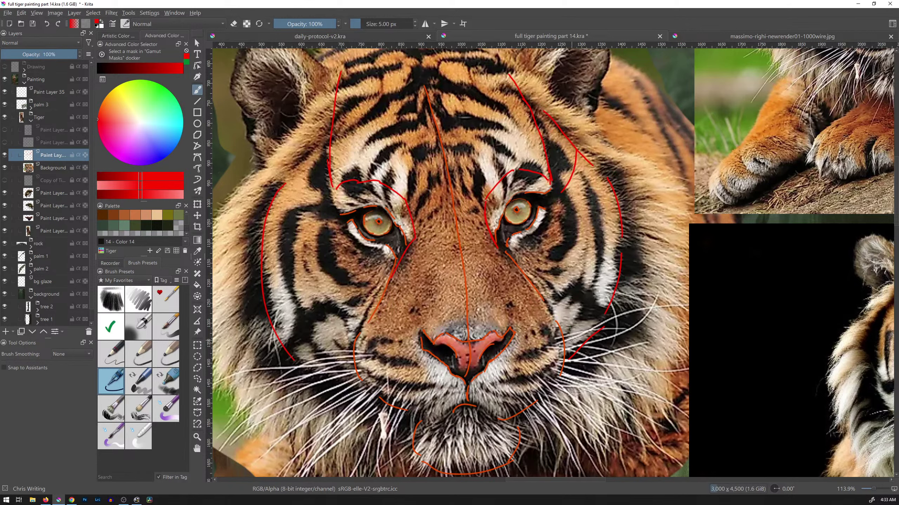
Erase the right-hand muzzle curve and the lower tip of the adjoining cheek line, and redraw the muzzle side slightly further in.
key("l")
mouse_move(566, 401)
left_mouse_down()
mouse_move(579, 340)
mouse_move(574, 382)
left_mouse_up()
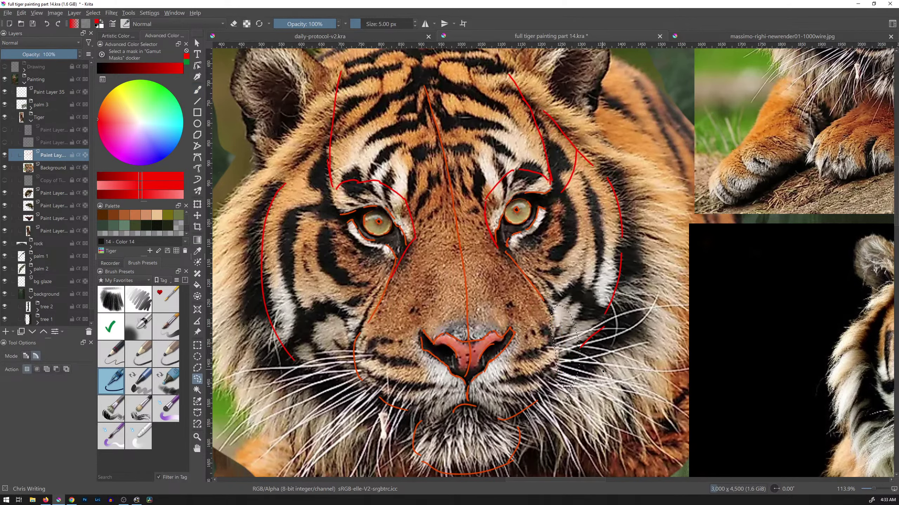
key("Delete")
key("ctrl+shift+a")
key("b")
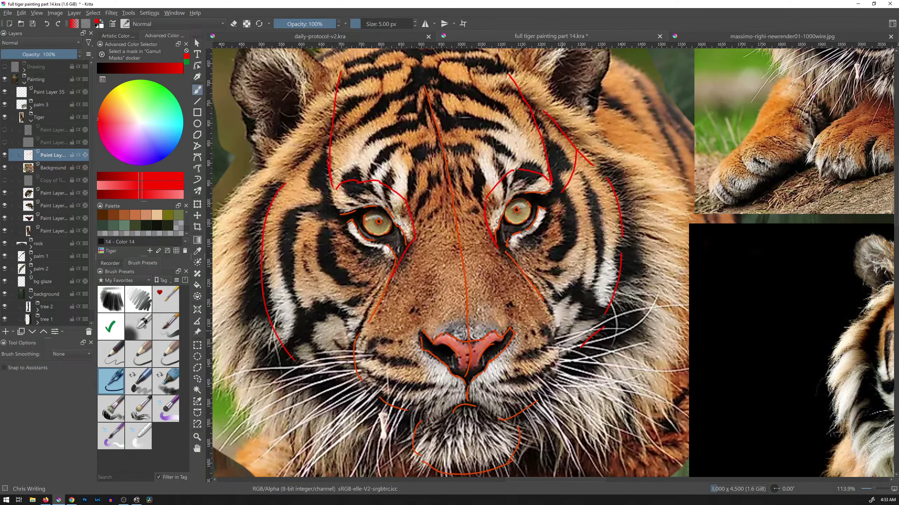
left_click_drag(554, 318, 553, 389)
Lasso and erase the left-hand muzzle curve, and redraw it in red from the cheek to the mouth corner.
key("l")
left_click_drag(367, 394, 345, 329)
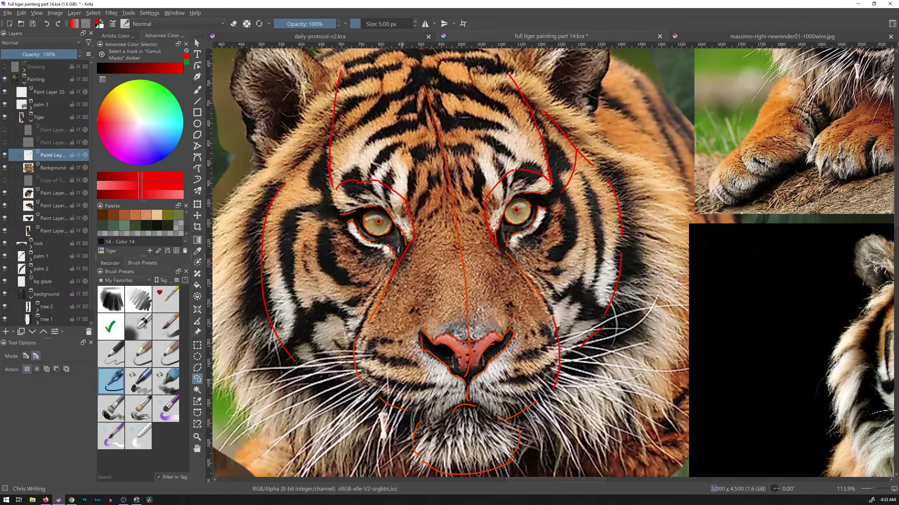
key("b")
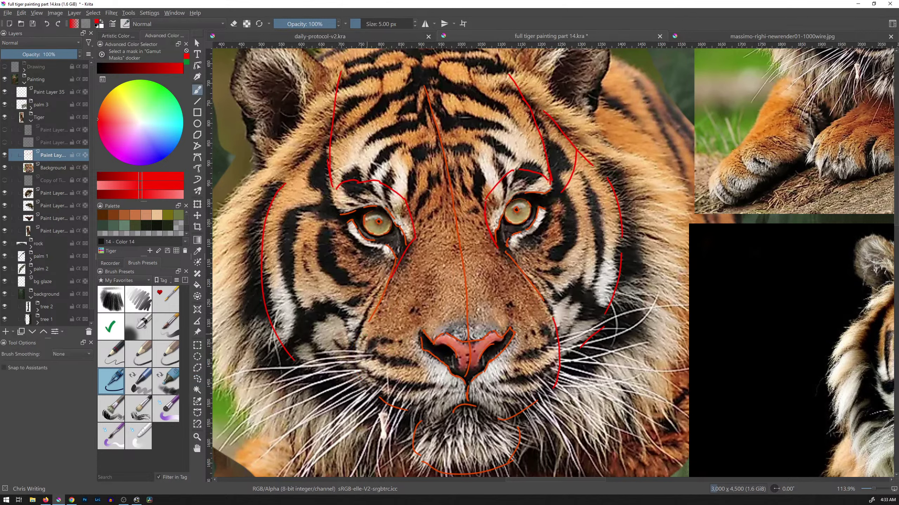
mouse_move(363, 327)
left_mouse_down()
mouse_move(355, 358)
mouse_move(375, 398)
left_mouse_up()
Draw the right-hand cheekbone arc from the outer brow down to the muzzle, with short connecting marks at the nose and muzzle.
left_click_drag(553, 314, 564, 291)
left_click_drag(560, 355, 574, 338)
left_click_drag(519, 269, 531, 256)
left_click_drag(557, 184, 566, 204)
mouse_move(570, 195)
left_mouse_down()
mouse_move(574, 283)
mouse_move(570, 271)
left_mouse_up()
mouse_move(572, 206)
left_mouse_down()
mouse_move(580, 231)
mouse_move(562, 283)
left_mouse_up()
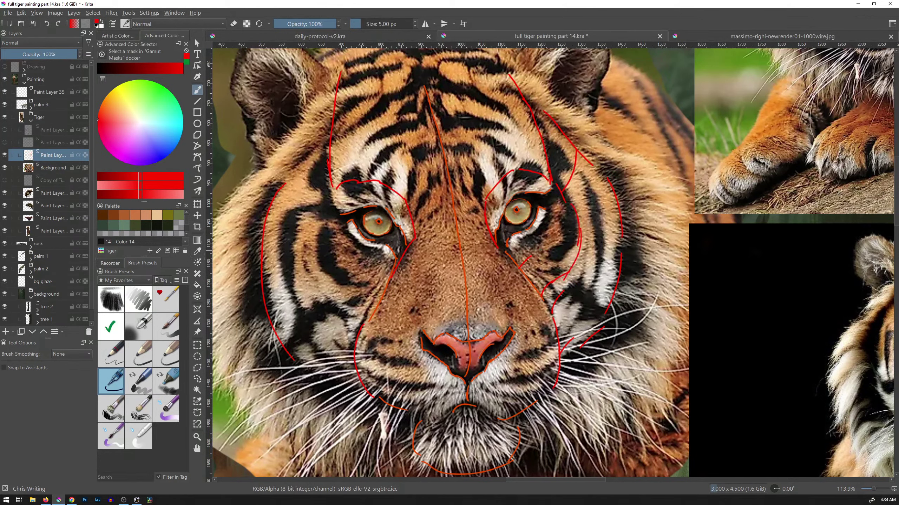
Draw cross-contour lines over the right-hand cheek, running from the nose side and outer eye toward the cheek's outer edge.
mouse_move(518, 245)
left_mouse_down()
mouse_move(554, 291)
mouse_move(576, 351)
left_mouse_up()
left_click_drag(539, 229, 623, 288)
left_click_drag(547, 207, 616, 190)
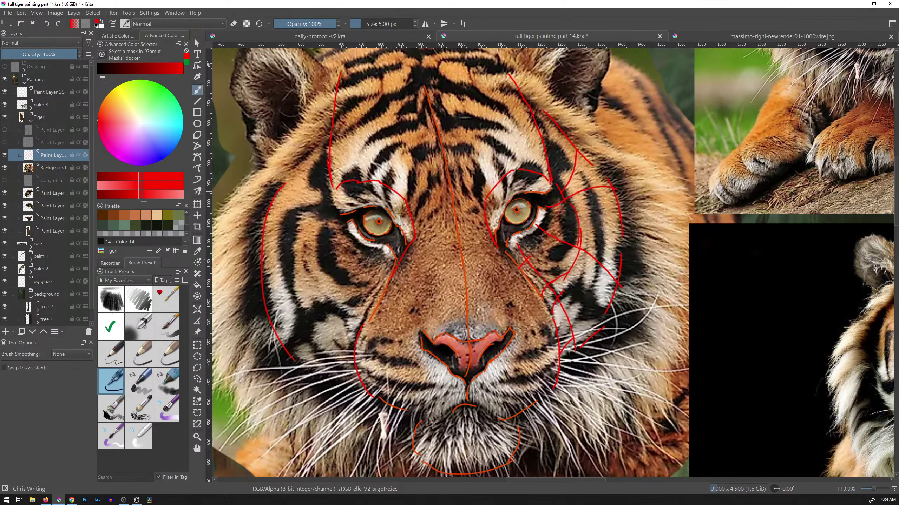
Add short contour strokes through the right-hand eye socket between the eye and the brow arc.
left_click_drag(531, 192, 537, 174)
mouse_move(509, 204)
left_mouse_down()
mouse_move(501, 182)
mouse_move(488, 214)
left_mouse_up()
mouse_move(499, 223)
left_mouse_down()
mouse_move(488, 212)
mouse_move(497, 191)
left_mouse_up()
Draw a series of curved cross-contours over the nose, from between the brows down to the muzzle above the nostrils.
left_click_drag(416, 231, 487, 222)
left_click_drag(399, 266, 498, 252)
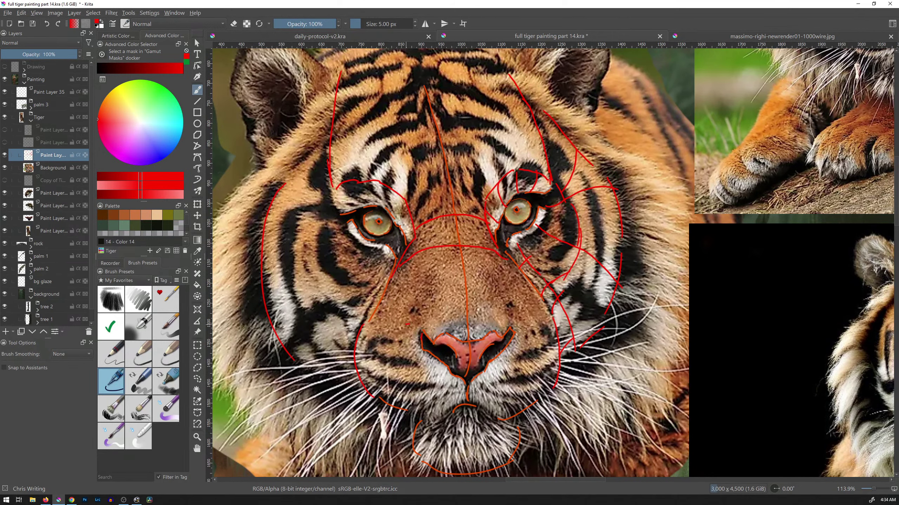
mouse_move(432, 311)
left_mouse_down()
mouse_move(480, 303)
mouse_move(550, 320)
left_mouse_up()
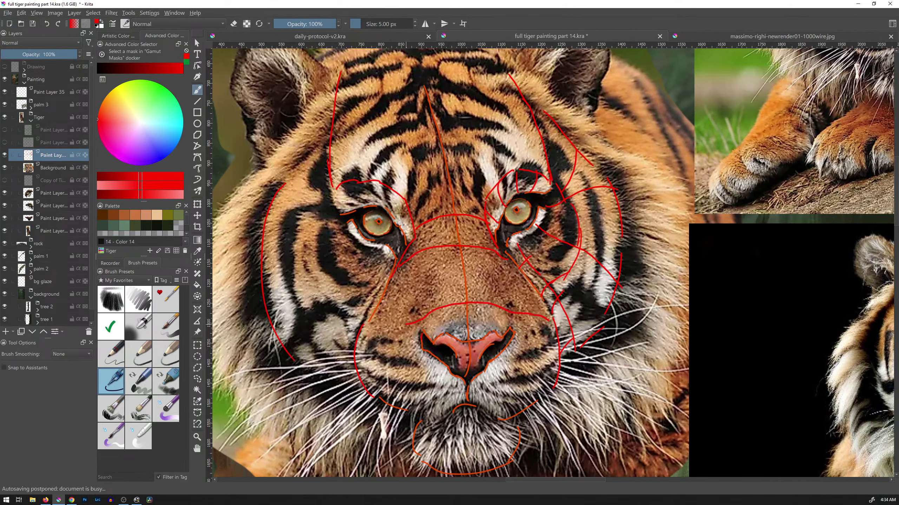
left_click_drag(406, 325, 368, 340)
left_click_drag(382, 300, 541, 294)
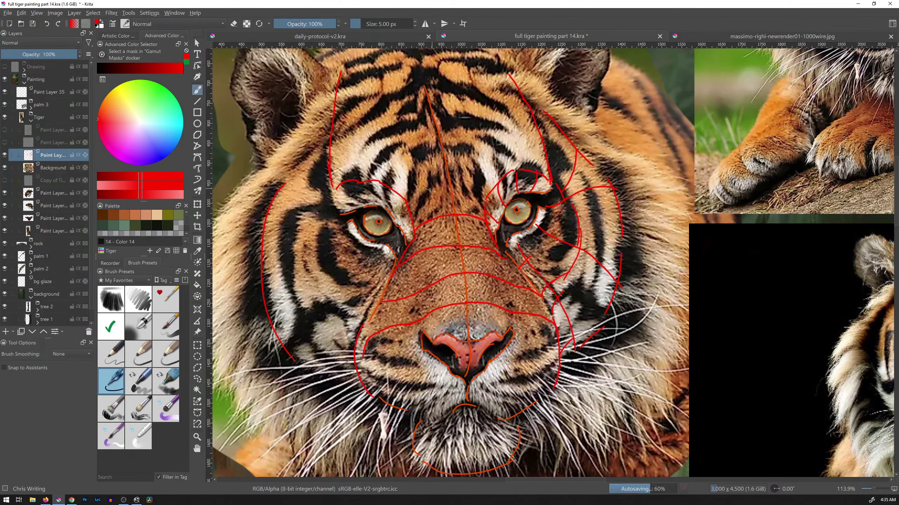
mouse_move(401, 193)
left_mouse_down()
mouse_move(442, 201)
mouse_move(494, 193)
left_mouse_up()
Open the Unsplash photo of the tiger sitting beside a tree trunk from the Art - Tiger Painting folder.
left_click_drag(797, 225, 589, 152)
left_click_drag(511, 286, 749, 285)
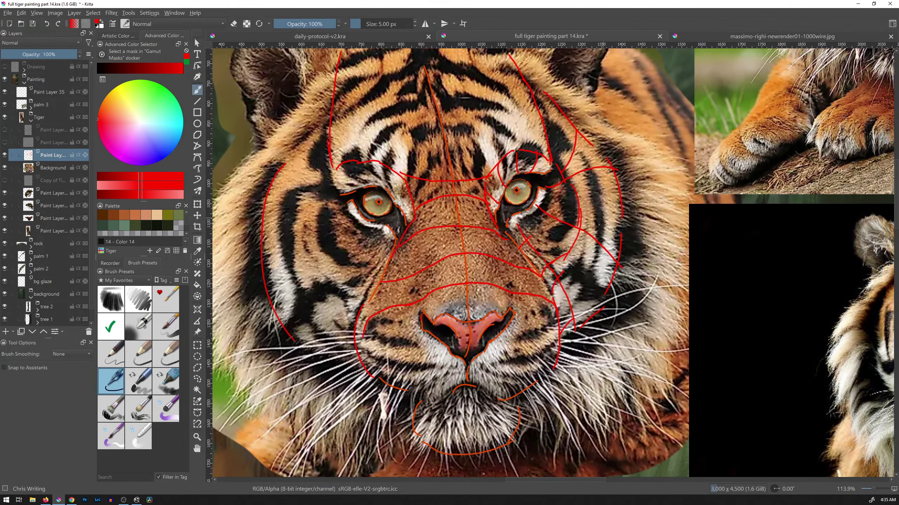
key("ctrl+o")
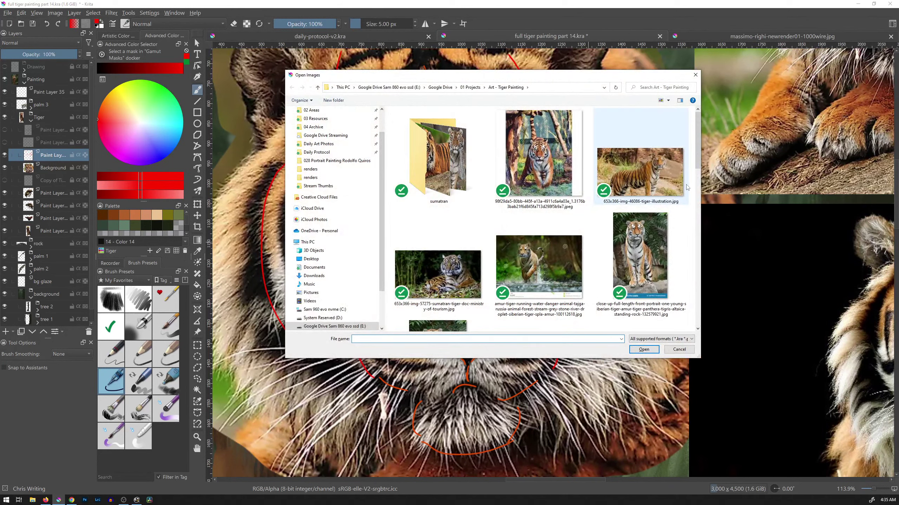
left_click_drag(699, 162, 692, 263)
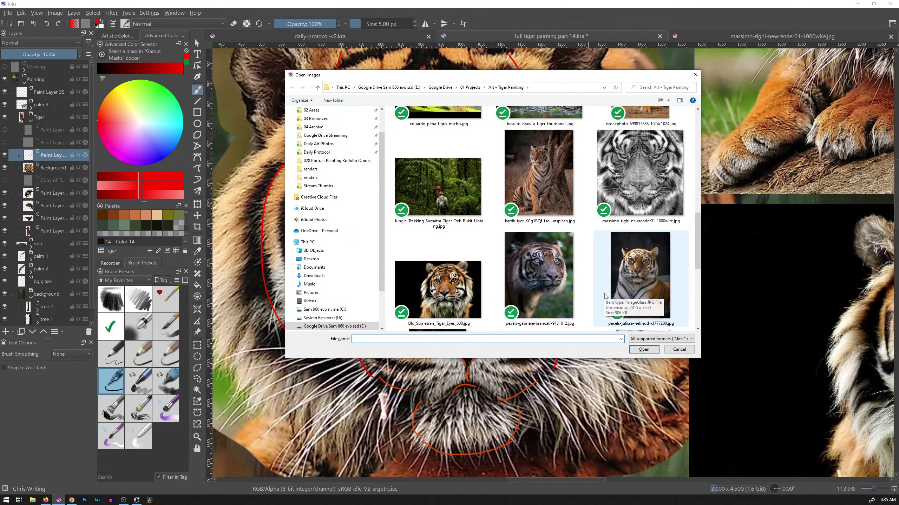
left_click(570, 270)
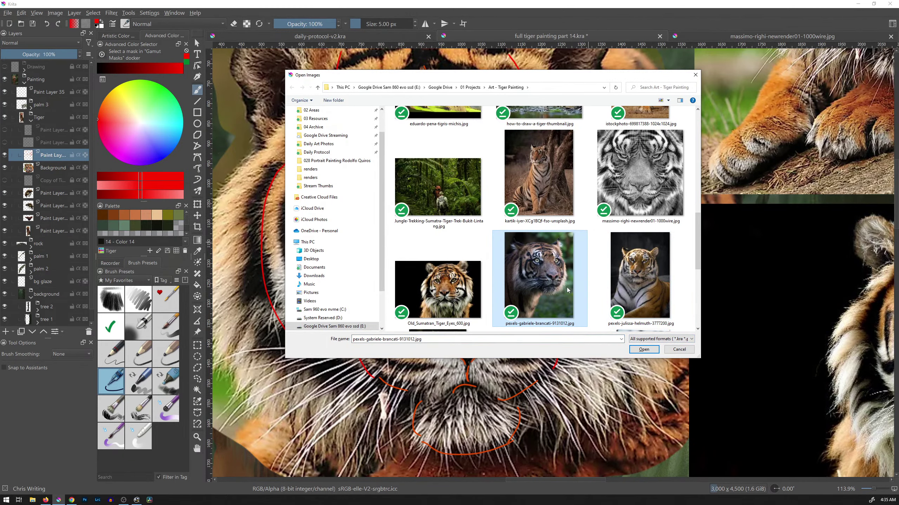
left_click(557, 178)
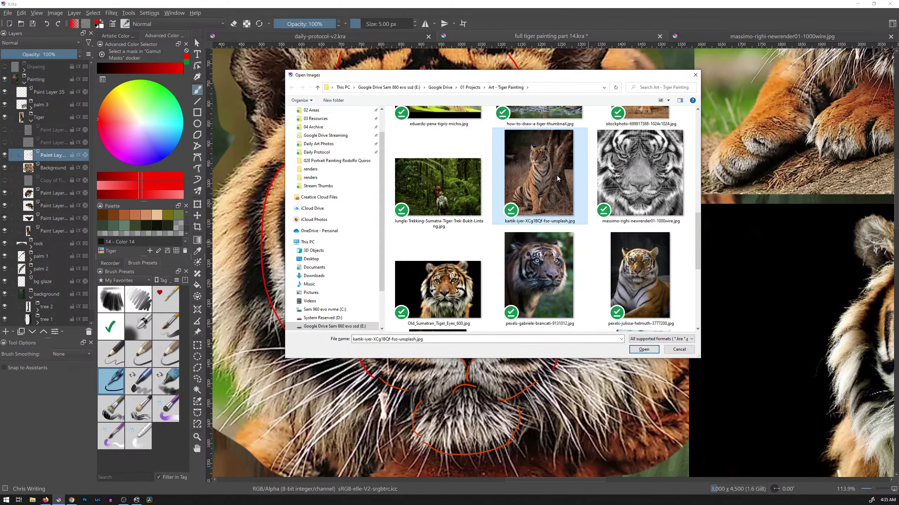
left_click(642, 349)
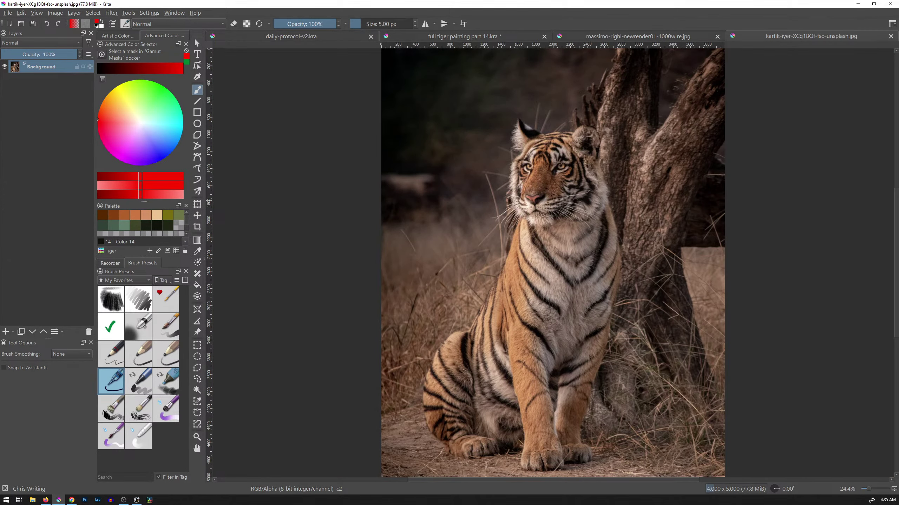
Add a paint layer over the seated-tiger photo and draw red contours across the nose and muzzle and around the right-hand eye.
scroll(586, 202, "up", 2)
left_click_drag(586, 202, 612, 162)
left_click_drag(634, 127, 610, 287)
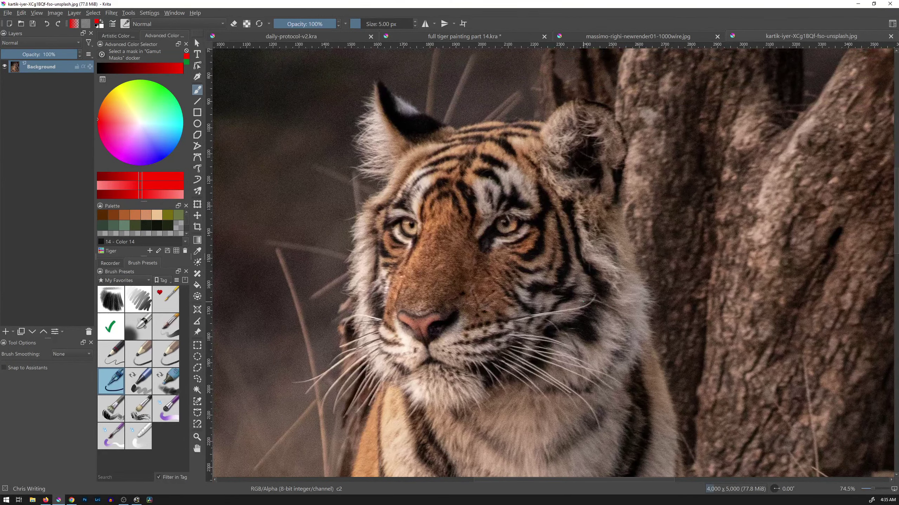
key("Insert")
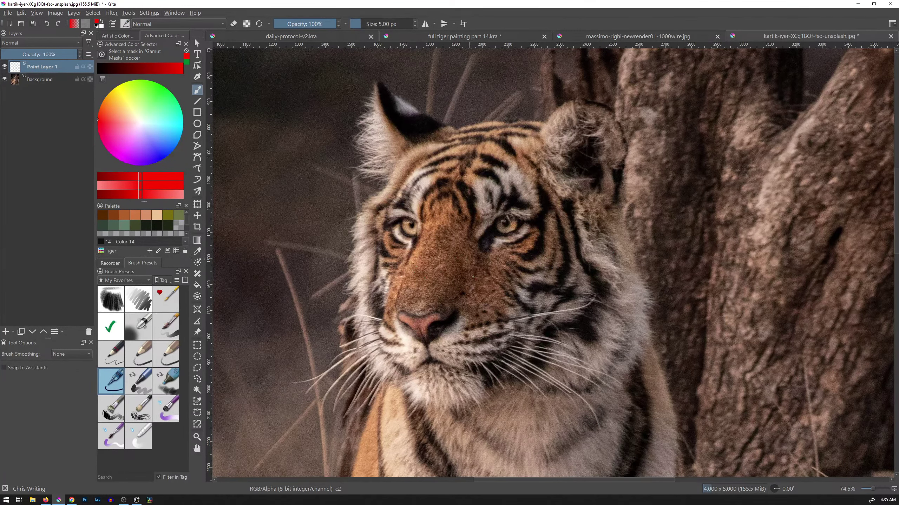
mouse_move(459, 267)
left_mouse_down()
mouse_move(428, 260)
mouse_move(401, 273)
left_mouse_up()
left_click_drag(420, 236, 490, 254)
left_click_drag(404, 296, 468, 307)
left_click_drag(540, 255, 549, 225)
mouse_move(501, 191)
left_mouse_down()
mouse_move(503, 211)
mouse_move(490, 217)
mouse_move(500, 192)
left_mouse_up()
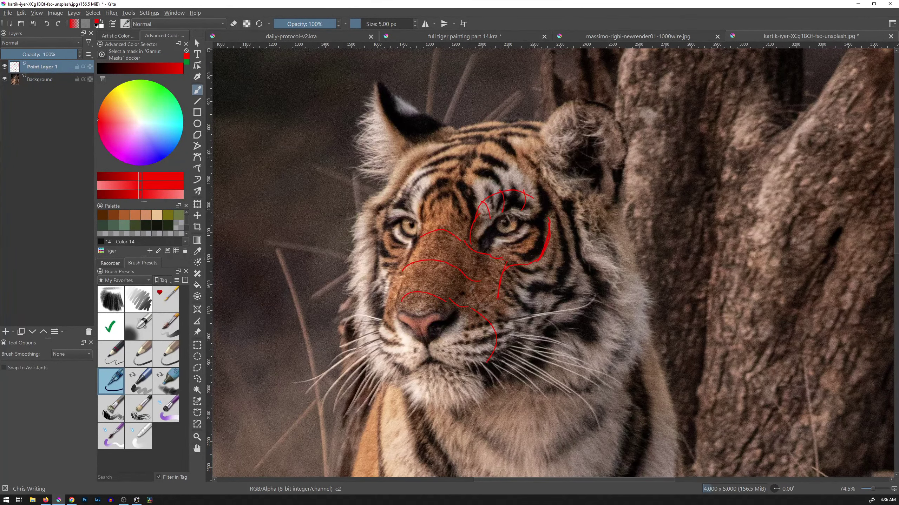
Draw the side and centre lines of the seated tiger's forehead and the socket arc over its left-hand eye.
mouse_move(482, 233)
left_mouse_down()
mouse_move(527, 221)
mouse_move(550, 128)
left_mouse_up()
left_click_drag(450, 196, 505, 125)
left_click_drag(383, 216, 468, 131)
mouse_move(422, 216)
left_mouse_down()
mouse_move(393, 202)
mouse_move(382, 224)
left_mouse_up()
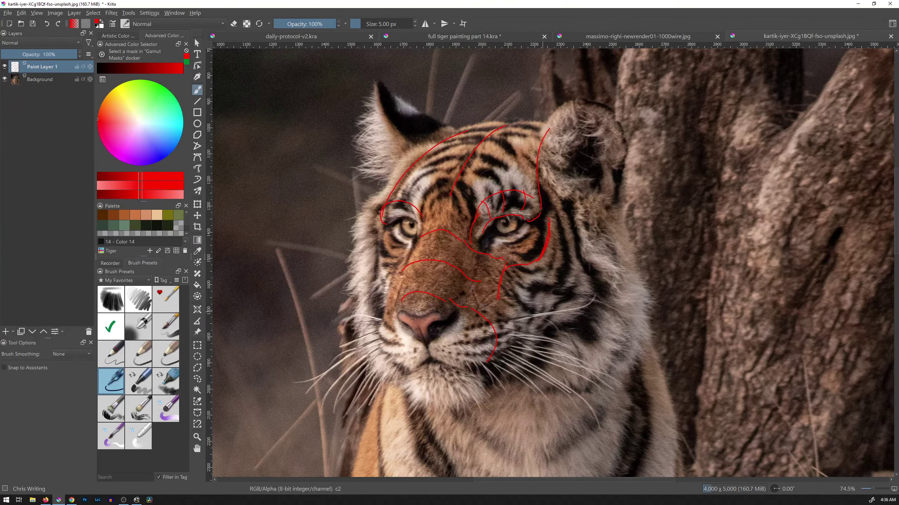
Draw contour lines fanning outward from the seated tiger's right-hand cheekbone across the cheek and temple.
left_click_drag(548, 249, 591, 292)
left_click_drag(528, 272, 571, 321)
left_click_drag(544, 210, 580, 203)
Continue the seated tiger's facial centre line from the brow down the nose and mouth to the chin.
mouse_move(421, 286)
left_mouse_down()
mouse_move(429, 353)
mouse_move(456, 410)
left_mouse_up()
left_click_drag(434, 369, 452, 403)
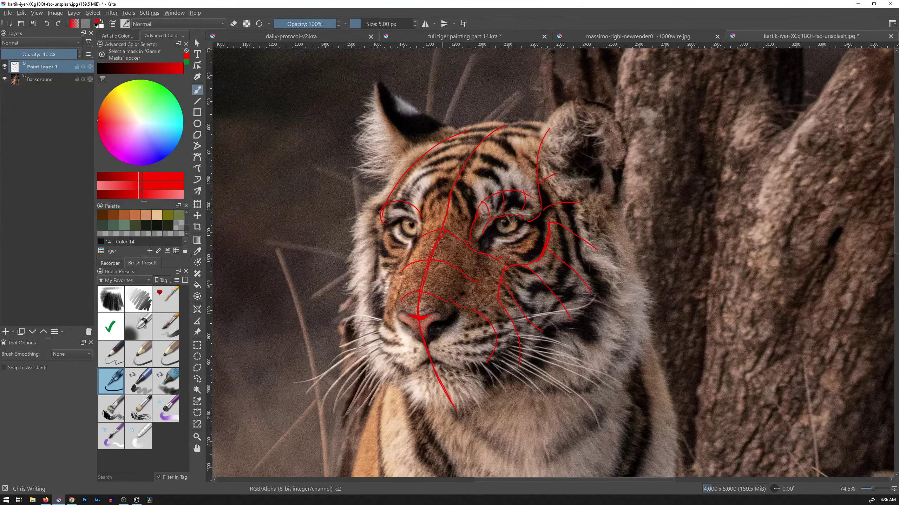
left_click_drag(446, 223, 450, 200)
Draw the seated tiger's mouth line, the line across the top of the nose, the left-hand muzzle side and the chin curve.
left_click_drag(490, 366, 403, 374)
left_click_drag(452, 314, 392, 321)
left_click_drag(566, 228, 383, 233)
mouse_move(394, 270)
left_mouse_down()
mouse_move(380, 324)
mouse_move(397, 374)
mouse_move(492, 387)
left_mouse_up()
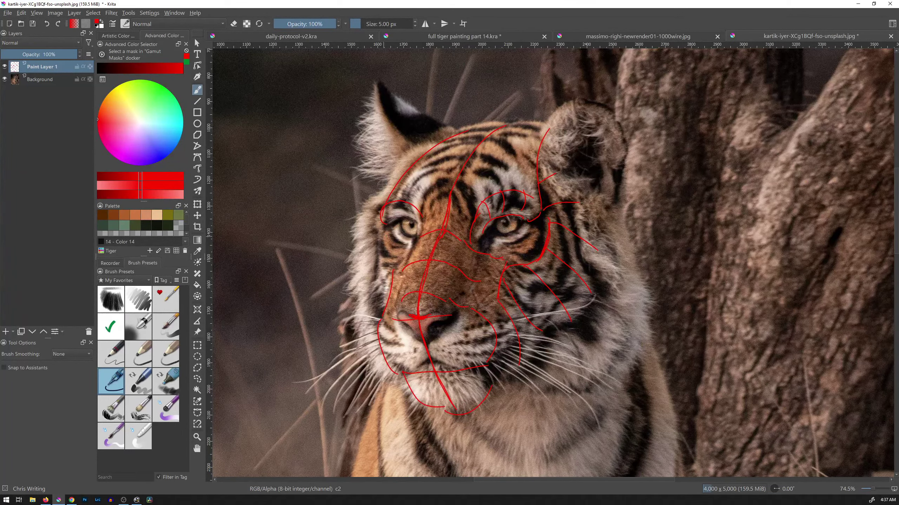
Outline the seated tiger's left-hand face edge and hatch the side planes below both cheekbones and across the right-hand cheek.
left_click_drag(386, 290, 383, 212)
left_click_drag(378, 257, 390, 299)
scroll(572, 228, "up", 3)
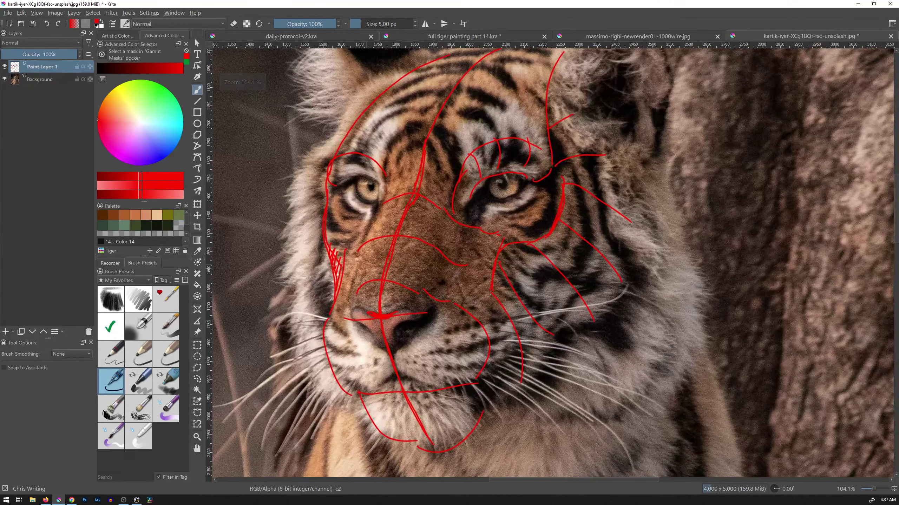
left_click_drag(326, 236, 344, 256)
left_click_drag(522, 246, 539, 340)
mouse_move(582, 299)
left_mouse_down()
mouse_move(567, 221)
mouse_move(631, 215)
mouse_move(630, 166)
left_mouse_up()
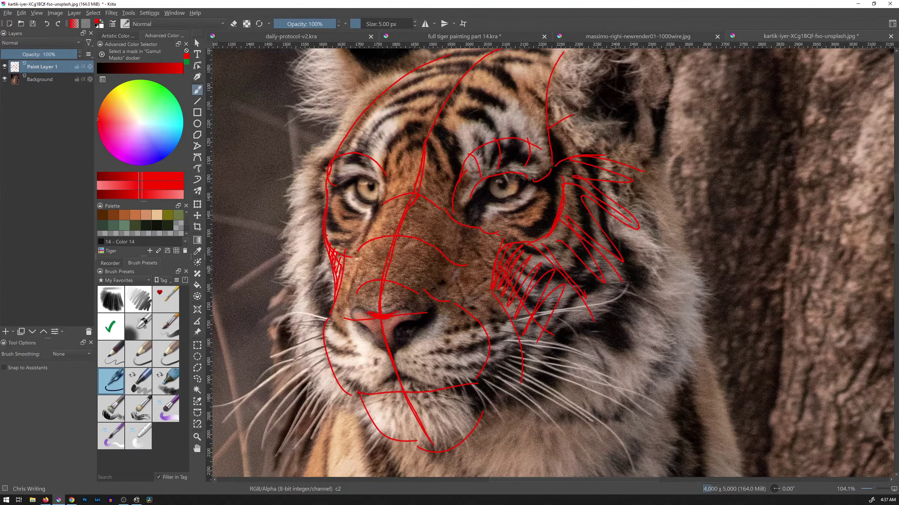
Return to the tiger painting, reinforce the right-hand cheekbone arc and add short strokes across the brow arc.
left_click(497, 36)
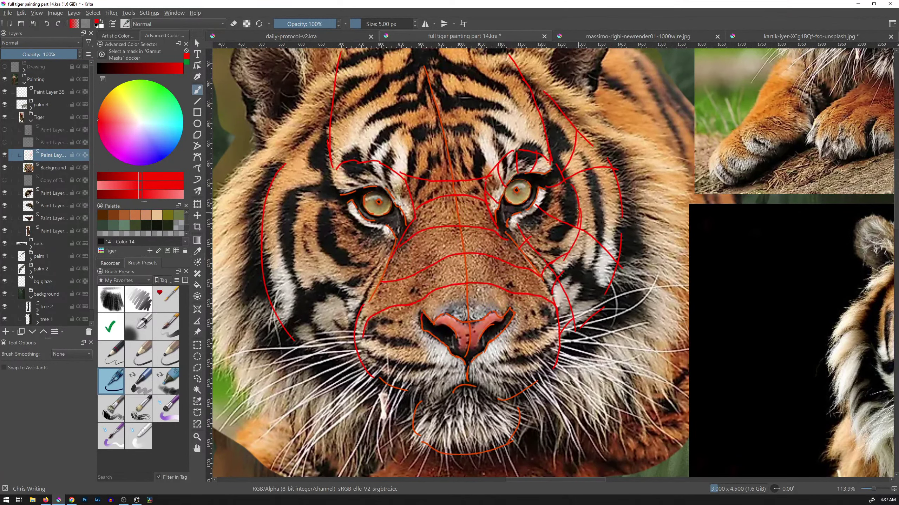
mouse_move(577, 211)
left_mouse_down()
mouse_move(552, 261)
mouse_move(557, 306)
mouse_move(574, 233)
mouse_move(554, 311)
left_mouse_up()
mouse_move(580, 204)
left_mouse_down()
mouse_move(565, 158)
mouse_move(563, 172)
mouse_move(539, 150)
mouse_move(492, 177)
left_mouse_up()
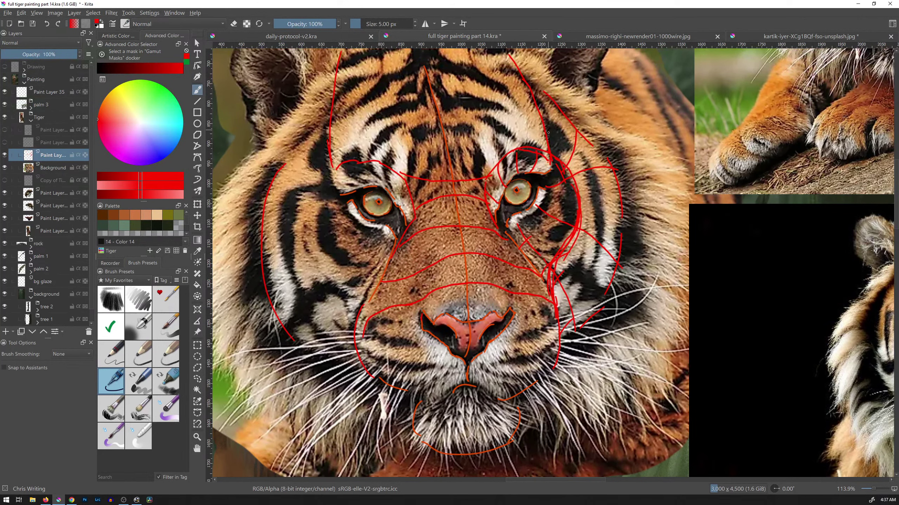
mouse_move(546, 139)
left_mouse_down()
mouse_move(548, 166)
mouse_move(536, 150)
mouse_move(529, 166)
mouse_move(519, 165)
left_mouse_up()
left_click_drag(505, 142, 512, 173)
left_click_drag(492, 146, 498, 192)
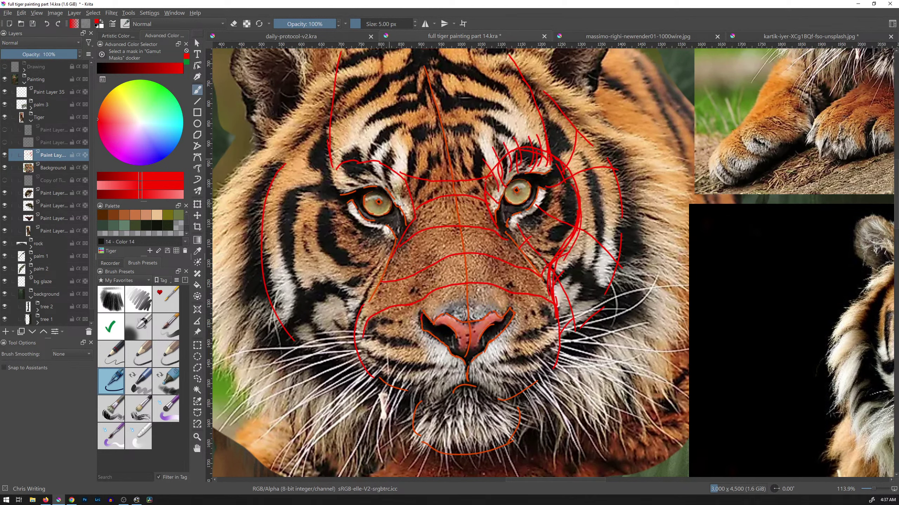
Add short strokes across the left-hand brow arc and draw the cheekbone arc around the outside of that eye.
mouse_move(343, 150)
left_mouse_down()
mouse_move(340, 178)
mouse_move(353, 189)
mouse_move(368, 182)
left_mouse_up()
mouse_move(386, 149)
left_mouse_down()
mouse_move(383, 183)
mouse_move(398, 188)
left_mouse_up()
left_click_drag(410, 174, 407, 191)
mouse_move(309, 191)
left_mouse_down()
mouse_move(353, 285)
mouse_move(386, 268)
mouse_move(336, 269)
mouse_move(304, 222)
left_mouse_up()
left_click_drag(319, 175, 303, 222)
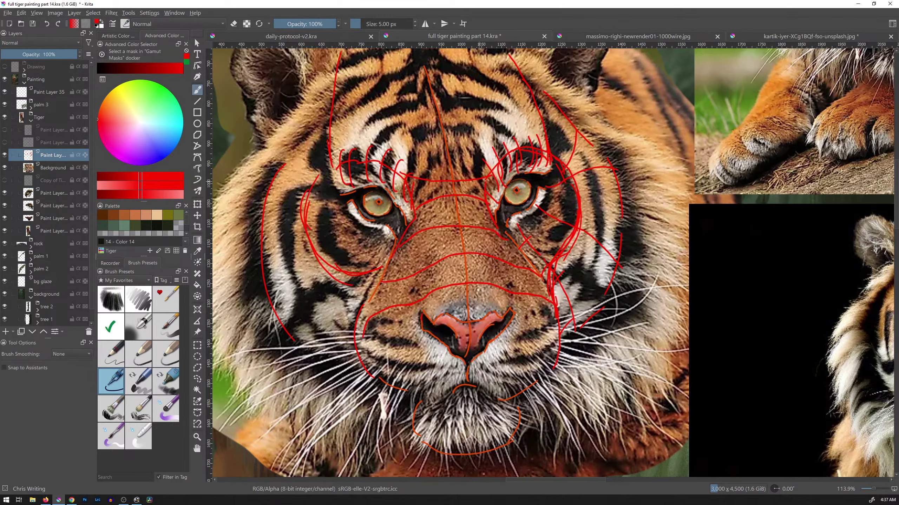
mouse_move(331, 166)
left_mouse_down()
mouse_move(314, 184)
mouse_move(313, 213)
left_mouse_up()
Hatch the lower end of the left-hand cheekbone beside the nose and draw cross-contours over that cheek.
left_click_drag(370, 274, 367, 288)
left_click_drag(367, 276, 359, 294)
left_click_drag(357, 278, 357, 303)
mouse_move(340, 201)
left_mouse_down()
mouse_move(302, 203)
mouse_move(283, 224)
mouse_move(269, 265)
left_mouse_up()
left_click_drag(293, 339, 311, 250)
mouse_move(331, 353)
left_mouse_down()
mouse_move(325, 312)
mouse_move(339, 278)
left_mouse_up()
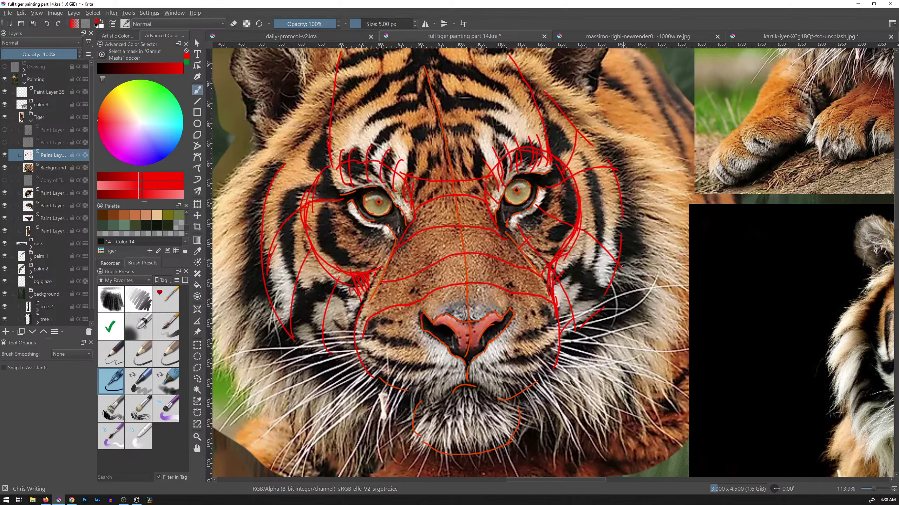
Add contour lines over the right-hand cheek, outward from both temples, and from both sides of the forehead toward the ears.
mouse_move(579, 230)
left_mouse_down()
mouse_move(600, 254)
mouse_move(616, 300)
left_mouse_up()
left_click_drag(587, 240, 611, 282)
left_click_drag(582, 172, 634, 226)
left_click_drag(326, 165, 257, 202)
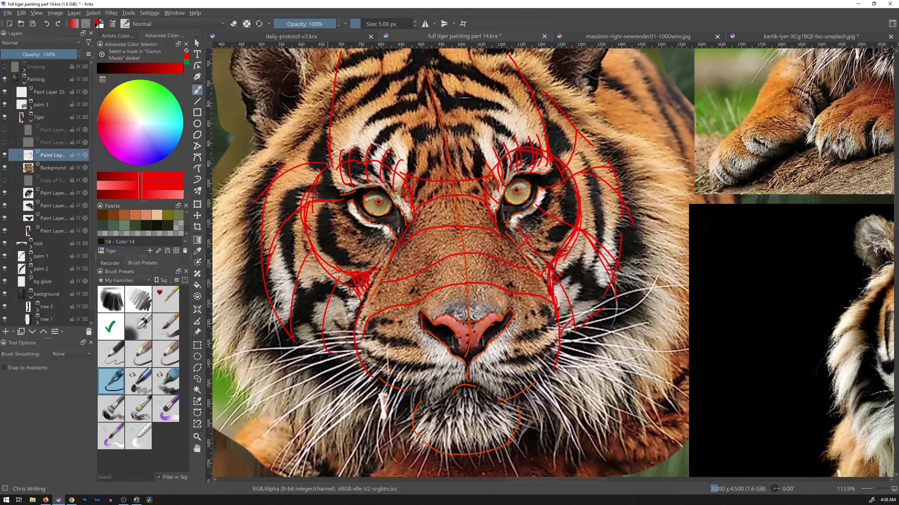
left_click_drag(330, 109, 290, 135)
left_click_drag(540, 95, 621, 126)
Trace the face's centre line in red from forehead to chin, and strengthen the muzzle, mouth and chin outlines.
mouse_move(453, 187)
left_mouse_down()
mouse_move(472, 322)
mouse_move(462, 459)
mouse_move(469, 363)
mouse_move(463, 441)
left_mouse_up()
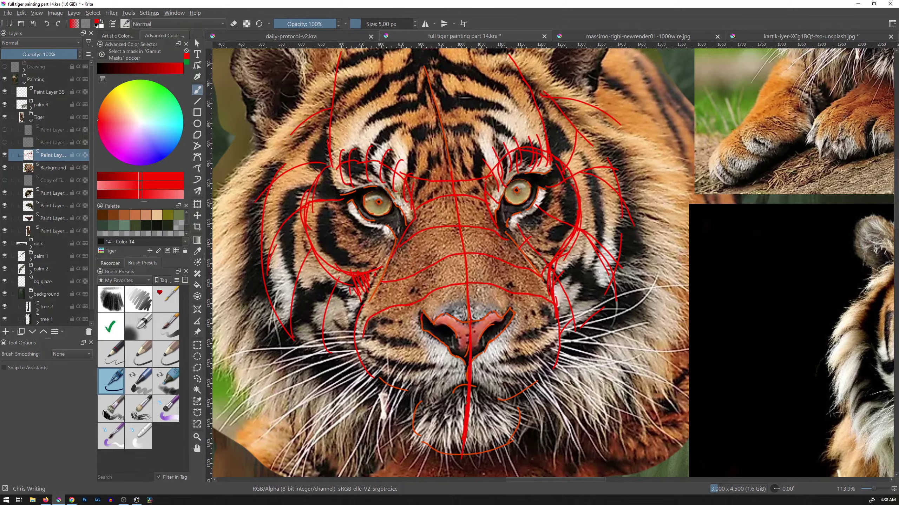
left_click_drag(455, 166, 434, 50)
mouse_move(556, 304)
left_mouse_down()
mouse_move(549, 372)
mouse_move(537, 390)
mouse_move(518, 393)
left_mouse_up()
mouse_move(395, 391)
left_mouse_down()
mouse_move(491, 383)
mouse_move(509, 430)
left_mouse_up()
left_click_drag(418, 421, 463, 438)
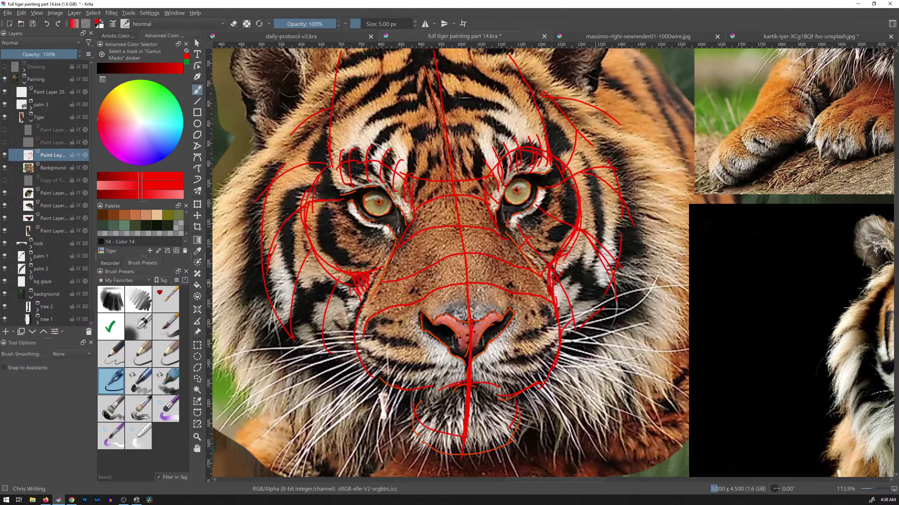
Draw more red contour lines over both cheeks, running from the eye corners and muzzle edges outward into the fur.
left_click_drag(598, 323, 562, 338)
left_click_drag(352, 360, 304, 343)
left_click_drag(389, 234, 358, 275)
left_click_drag(512, 218, 527, 246)
left_click_drag(312, 248, 364, 220)
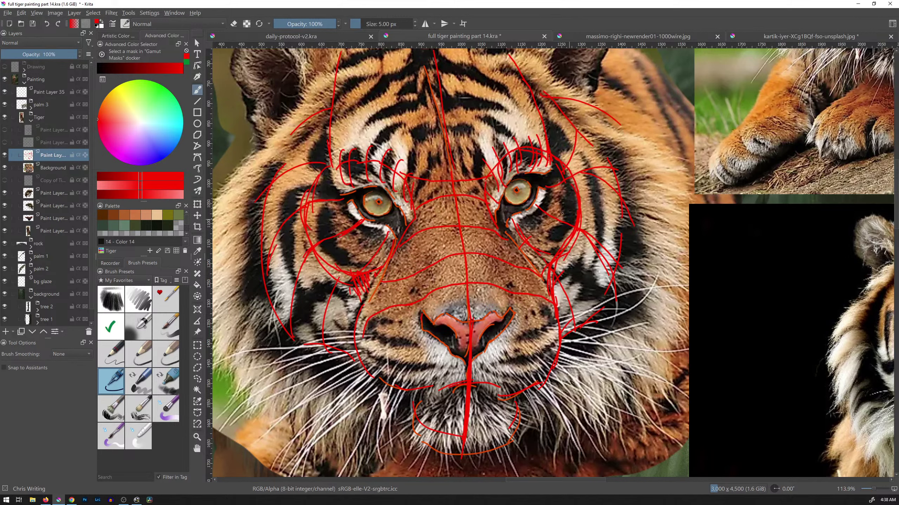
mouse_move(307, 225)
left_mouse_down()
mouse_move(350, 211)
mouse_move(293, 231)
left_mouse_up()
left_click_drag(548, 198, 623, 216)
Draw curved red cross-contours over the forehead, one just above the brows and one higher up.
left_click_drag(352, 144, 343, 146)
left_click_drag(330, 143, 531, 135)
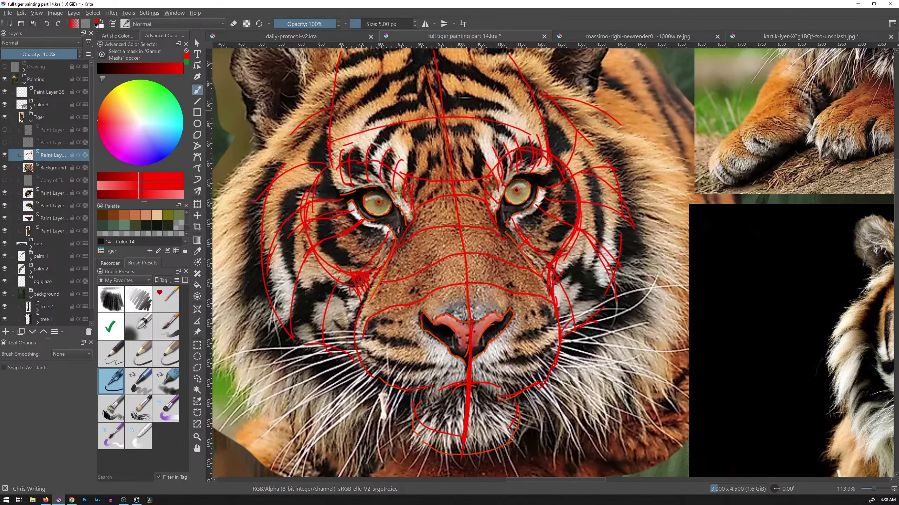
left_click_drag(346, 97, 527, 90)
Reinforce the curved cross-contours along the nose bridge and add a line between the two brows.
mouse_move(412, 283)
left_mouse_down()
mouse_move(457, 255)
mouse_move(482, 255)
mouse_move(549, 285)
mouse_move(513, 273)
mouse_move(384, 282)
left_mouse_up()
mouse_move(384, 282)
left_mouse_down()
mouse_move(449, 262)
mouse_move(549, 291)
left_mouse_up()
mouse_move(430, 290)
left_mouse_down()
mouse_move(482, 280)
mouse_move(547, 299)
mouse_move(445, 284)
mouse_move(381, 312)
left_mouse_up()
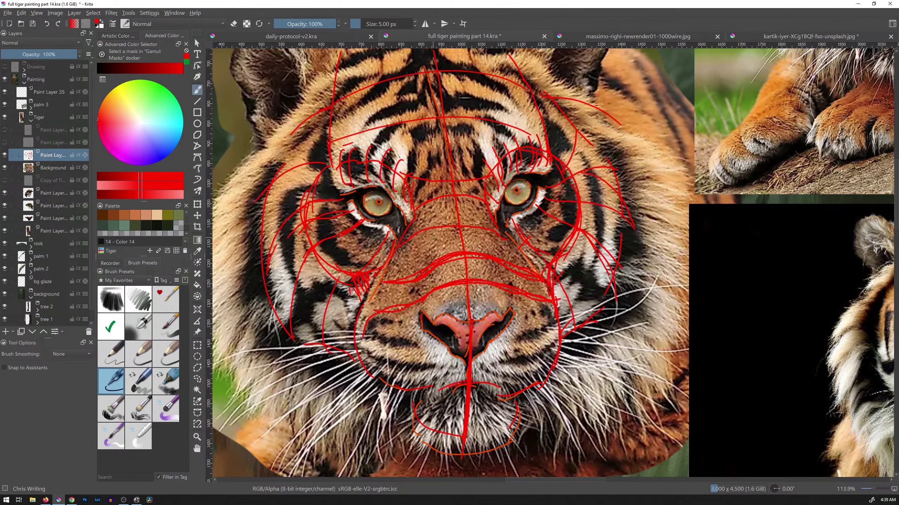
mouse_move(425, 243)
left_mouse_down()
mouse_move(450, 227)
mouse_move(525, 248)
left_mouse_up()
left_click_drag(446, 226, 391, 257)
left_click_drag(420, 214, 433, 202)
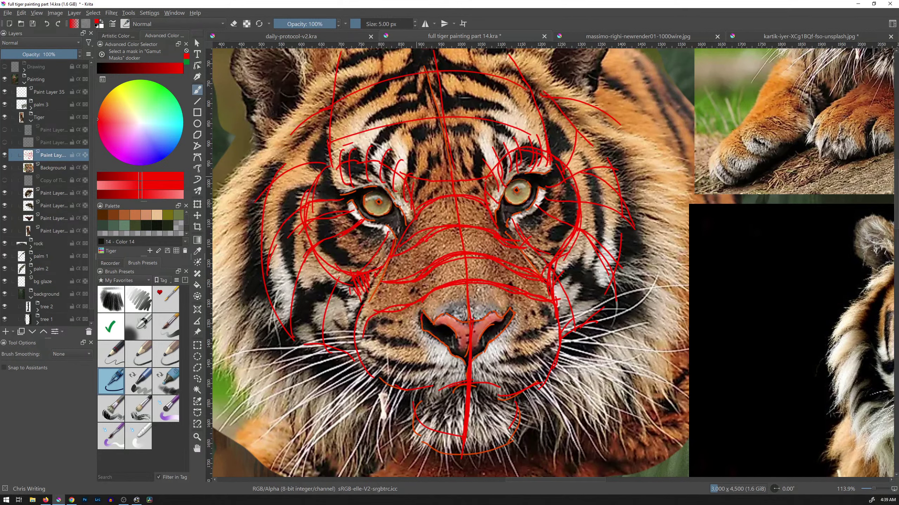
left_click_drag(389, 168, 493, 160)
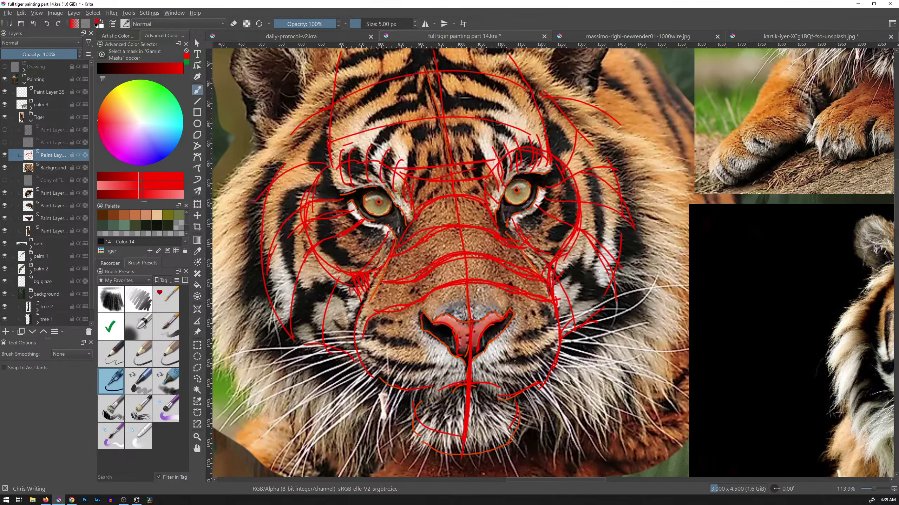
Hide the tiger face photo and lower the red guide layer's opacity to 59%.
left_click(4, 168)
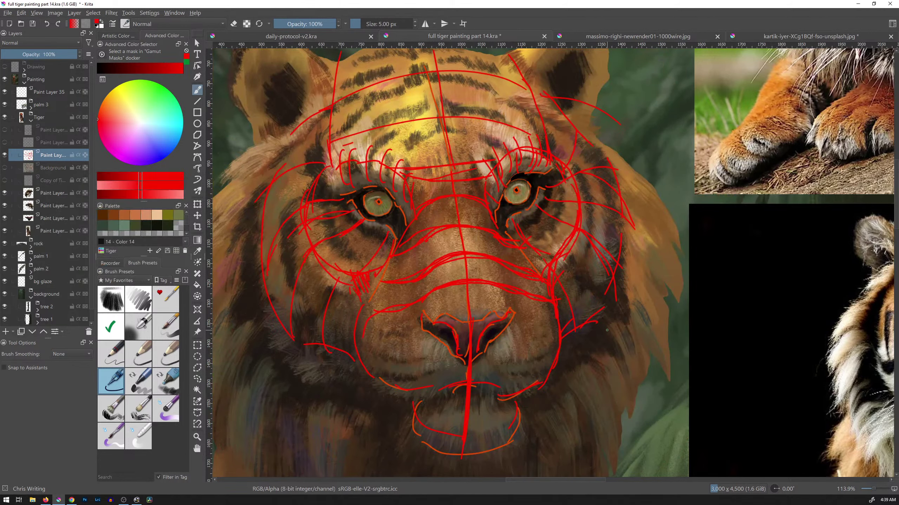
left_click_drag(61, 54, 46, 54)
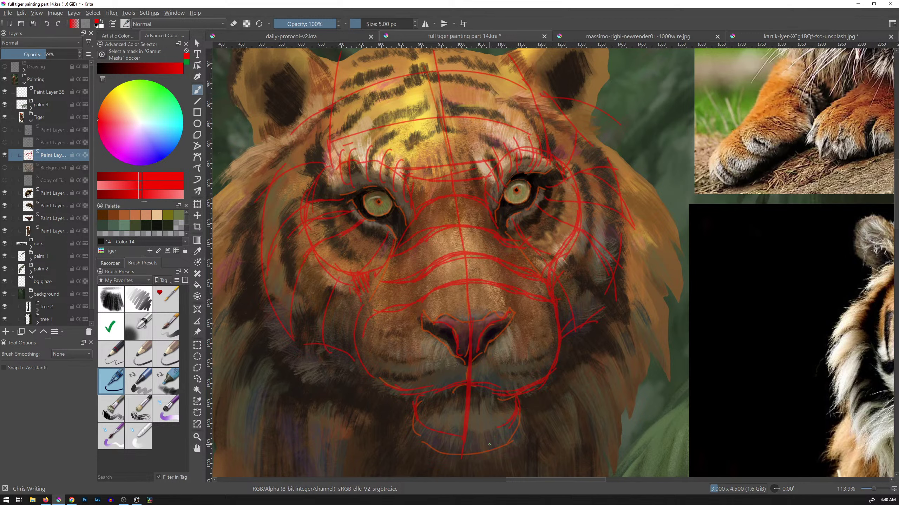
Add a paint layer above the merged eye layer, choose the Dry Brushing preset, and undo the red test stroke.
left_click(63, 199)
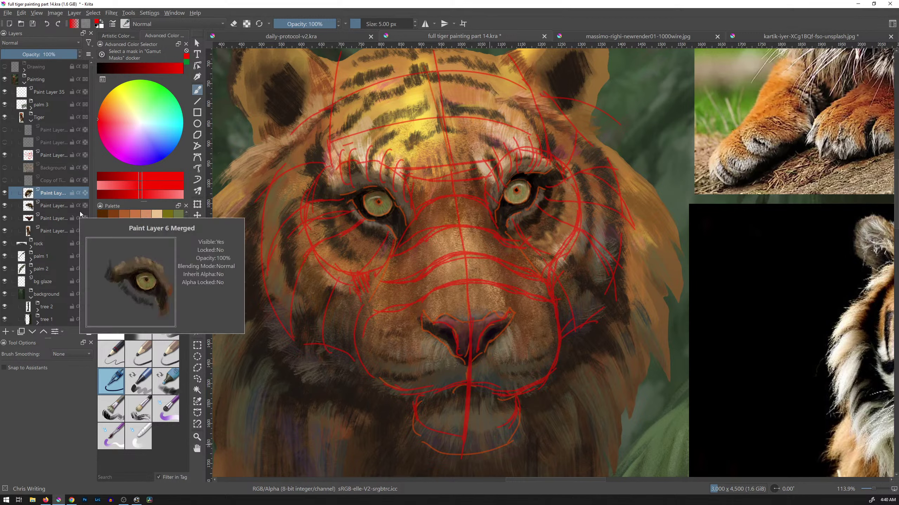
key("Insert")
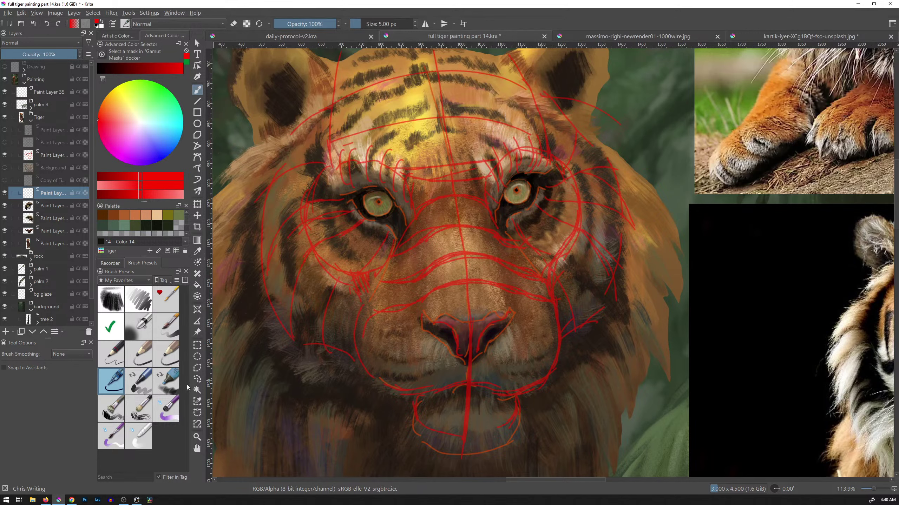
left_click(145, 414)
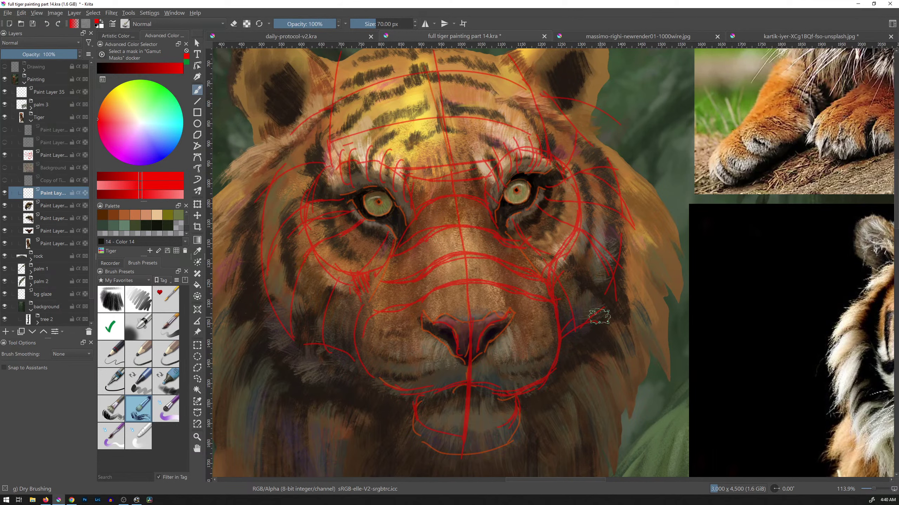
mouse_move(599, 316)
left_mouse_down()
mouse_move(593, 265)
mouse_move(612, 261)
mouse_move(628, 228)
mouse_move(655, 293)
left_mouse_up()
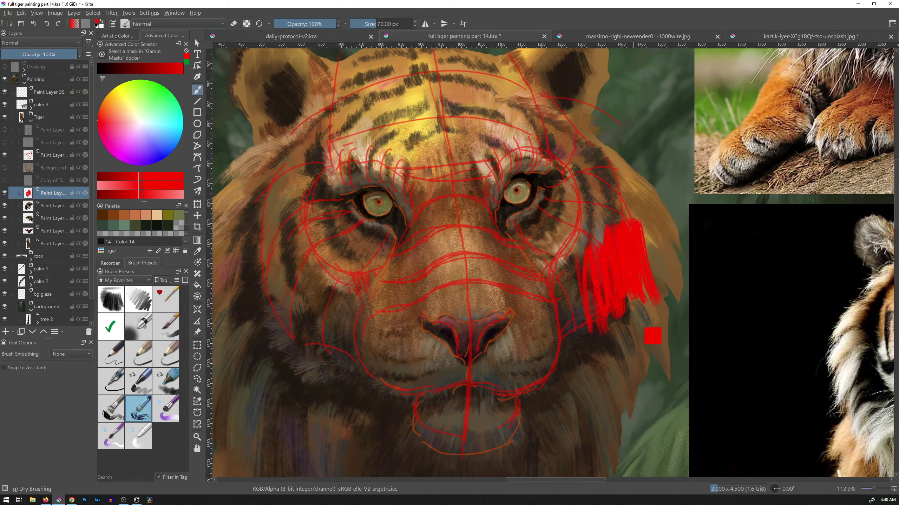
key("ctrl+z")
Sample a dark brown from the right-hand cheek and dry-brush shading over that cheek and beneath the eye.
left_click(605, 291, "ctrl")
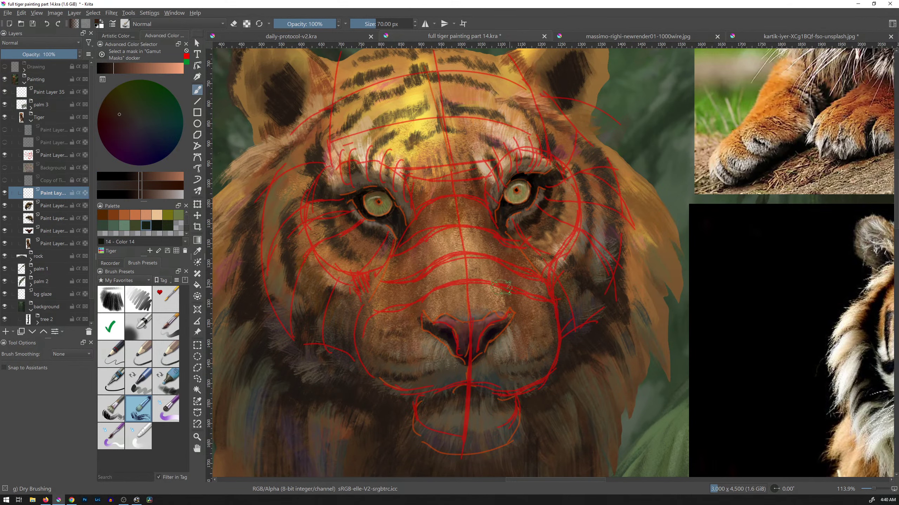
mouse_move(615, 289)
left_mouse_down()
mouse_move(644, 289)
mouse_move(618, 288)
left_mouse_up()
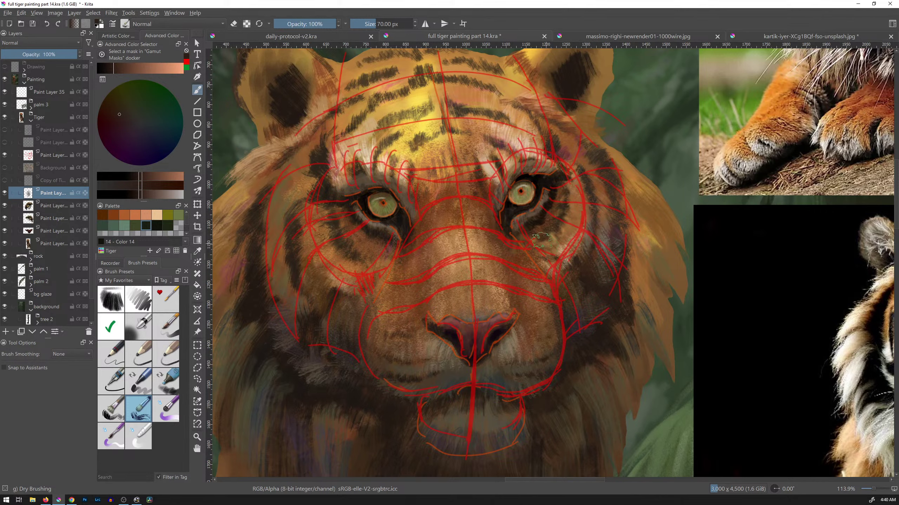
left_click_drag(516, 240, 552, 262)
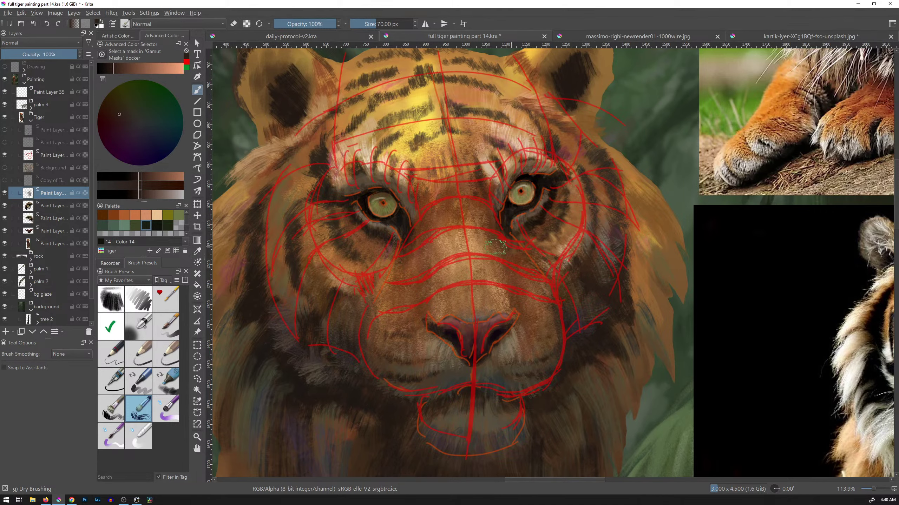
Lower the red guide layer's opacity to 48% and toggle the guides to compare them with the painted face.
left_click(61, 159)
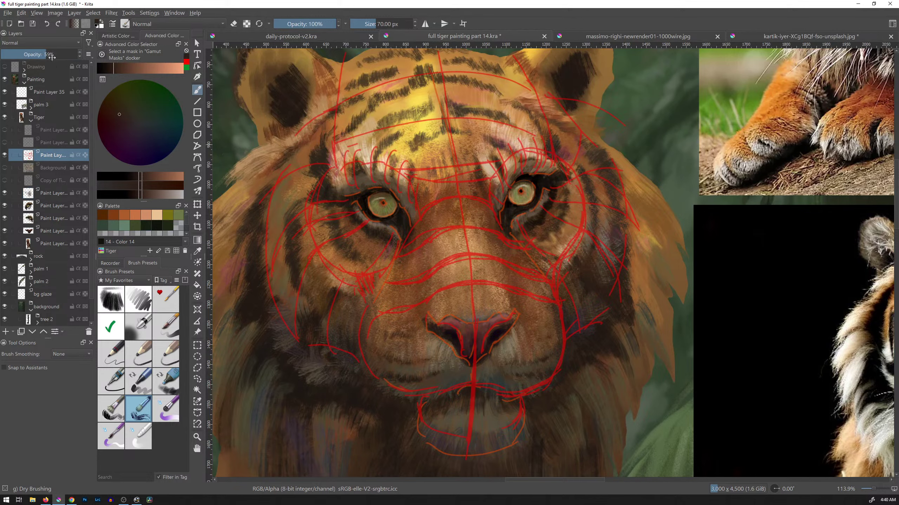
mouse_move(53, 55)
left_mouse_down()
mouse_move(18, 58)
mouse_move(36, 54)
left_mouse_up()
left_click(5, 155)
left_click(5, 155)
left_click(6, 156)
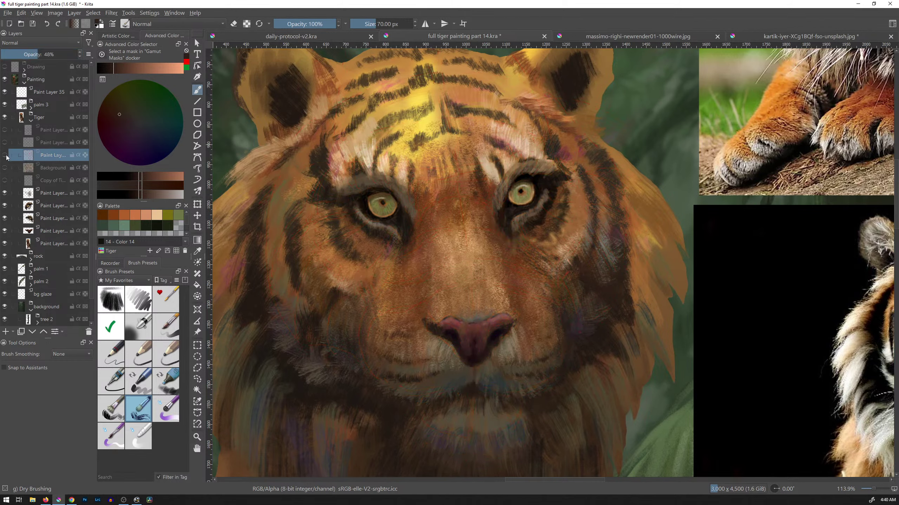
left_click(5, 156)
left_click(6, 157)
left_click(5, 156)
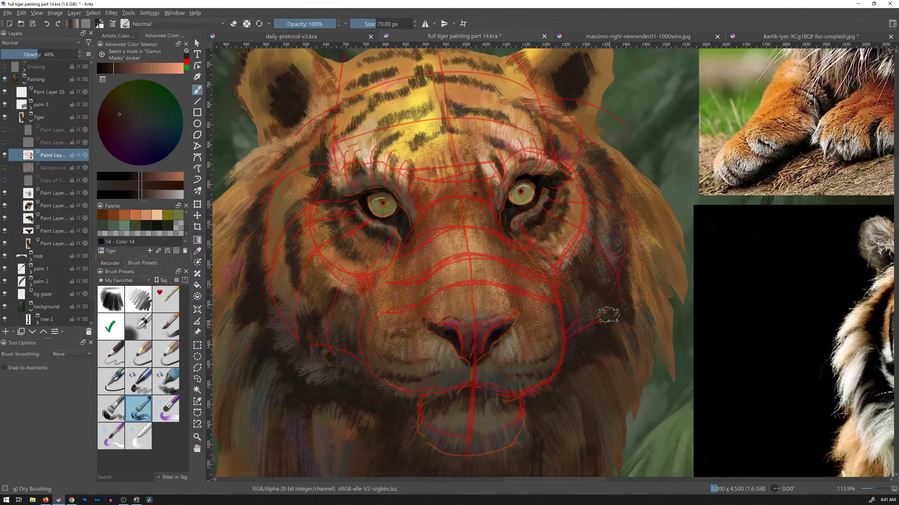
left_click_drag(602, 328, 618, 328)
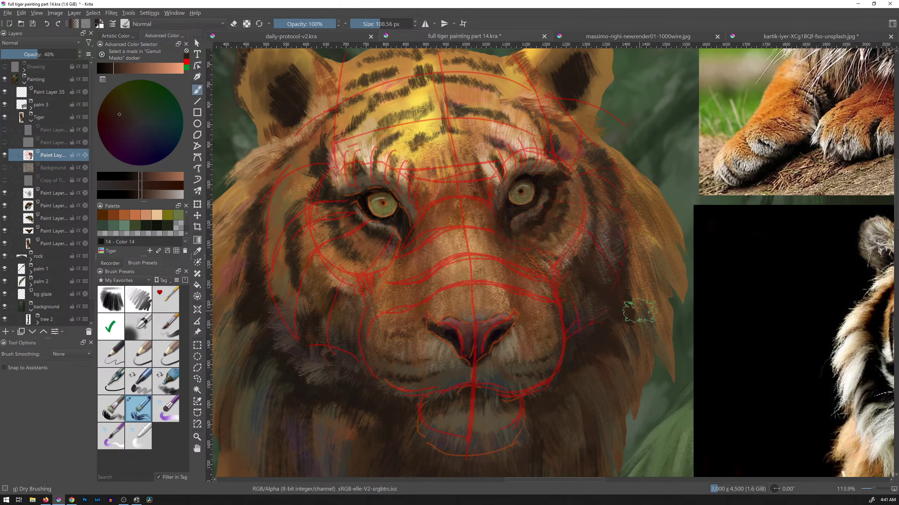
key("ctrl+z")
key("ctrl+z")
key("ctrl+z")
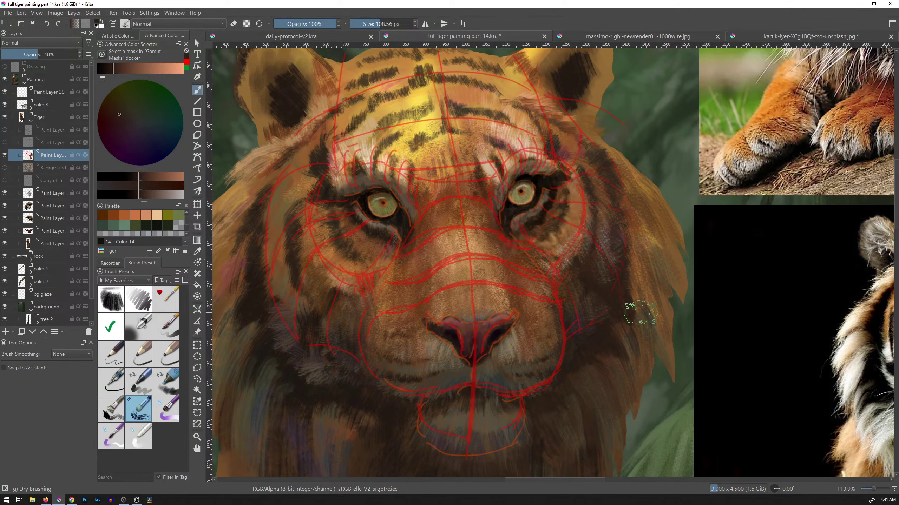
key("ctrl+z")
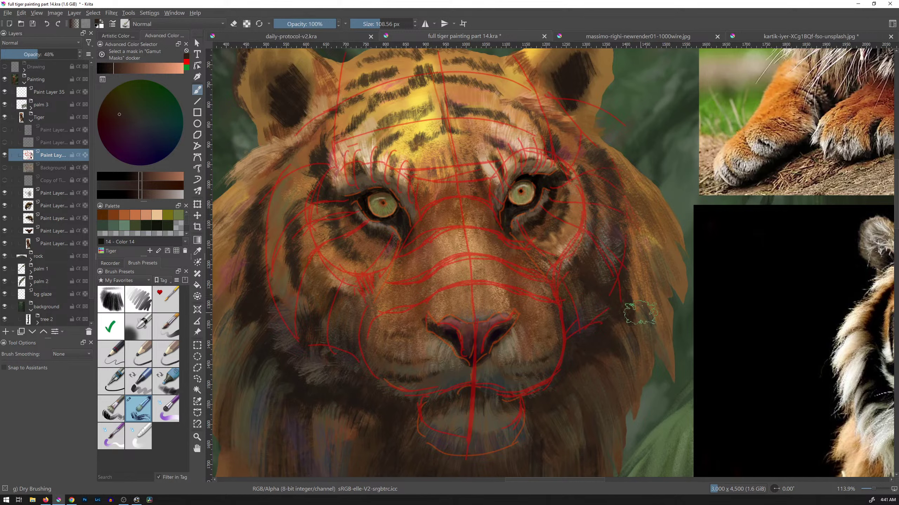
key("ctrl+z")
left_click(641, 312, "ctrl")
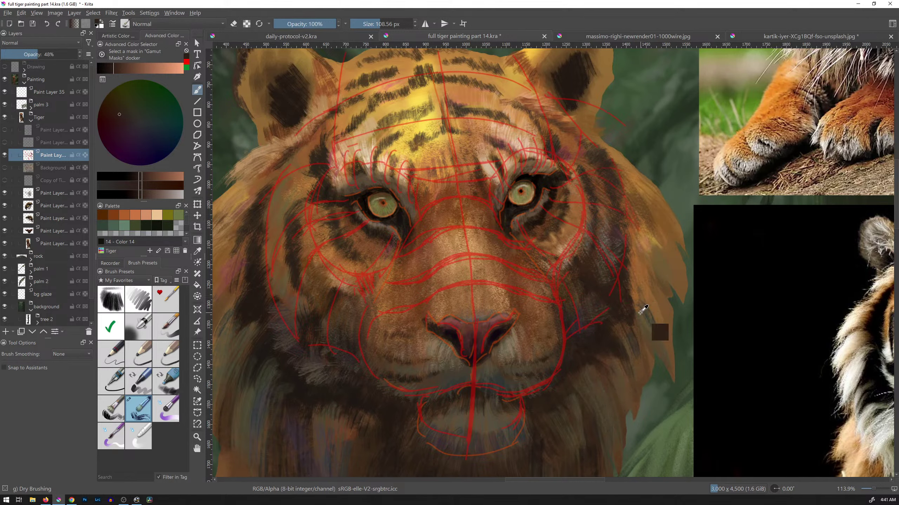
key("ctrl+z")
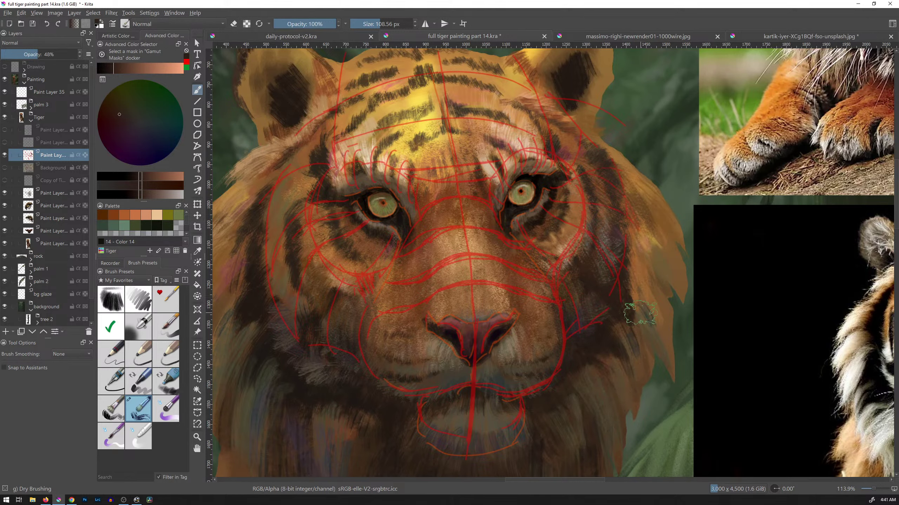
key("ctrl+z")
key("ctrl+z")
key("ctrl+z")
key("ctrl+z")
key("ctrl+z")
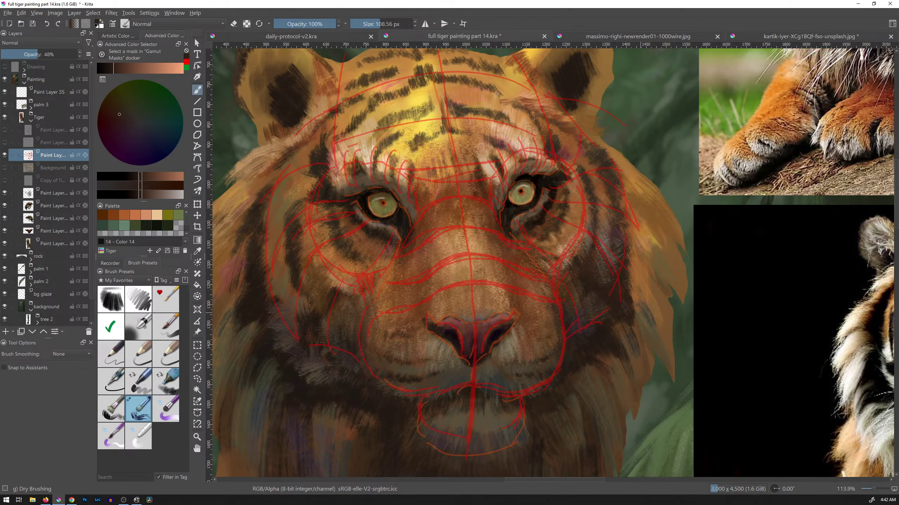
key("ctrl")
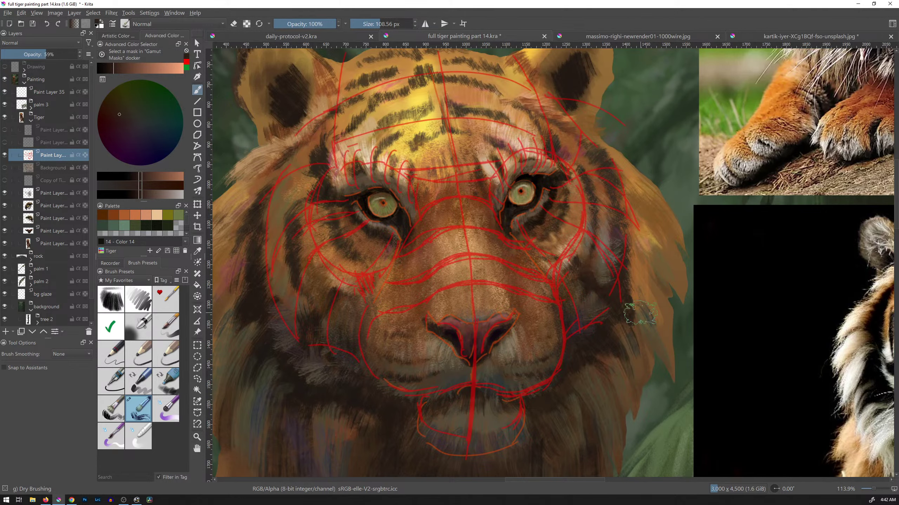
Dry-brush dark shading over the right-hand cheek on the new paint layer, undoing the strokes that cover the eye.
left_click(640, 313)
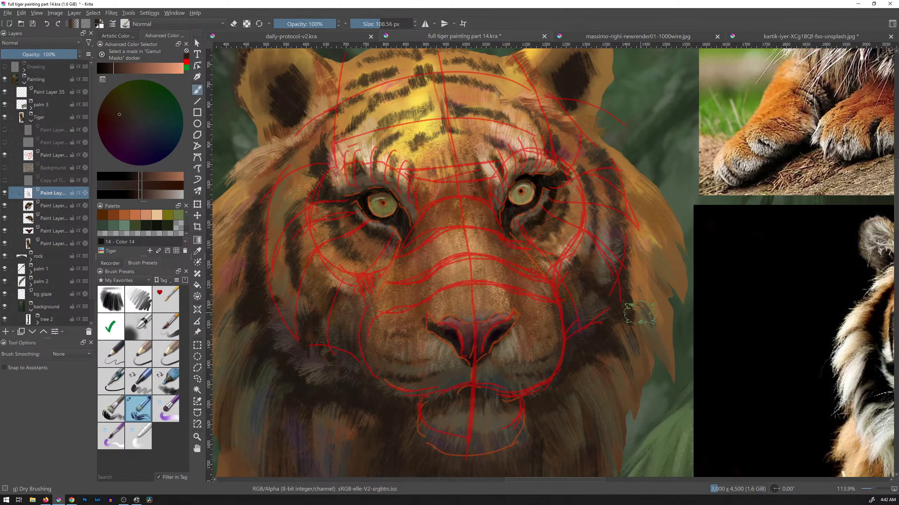
left_click_drag(601, 280, 606, 226)
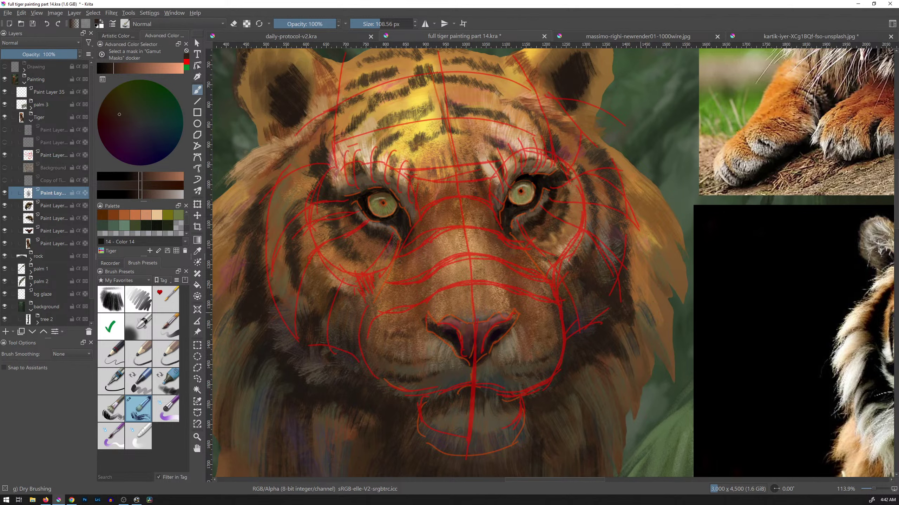
left_click_drag(534, 249, 551, 272)
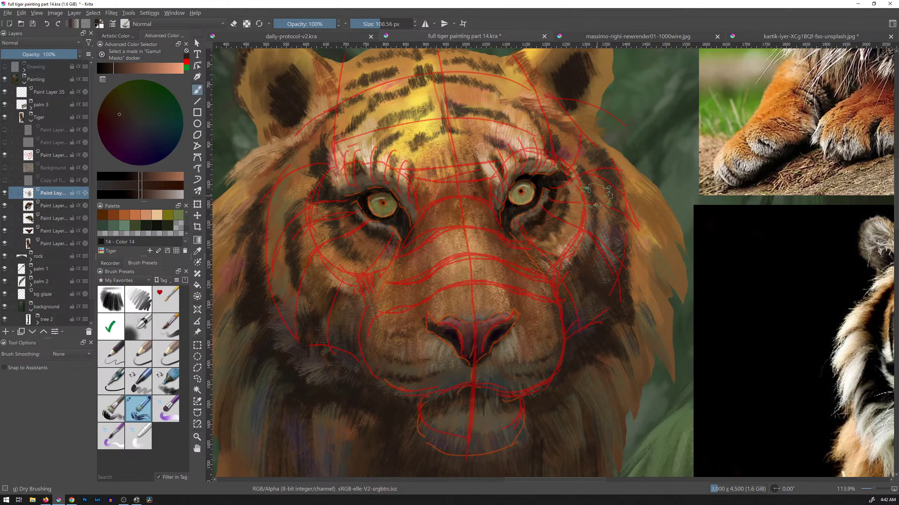
mouse_move(504, 224)
left_mouse_down()
mouse_move(549, 178)
mouse_move(508, 199)
mouse_move(557, 171)
mouse_move(513, 220)
mouse_move(548, 175)
mouse_move(566, 185)
mouse_move(558, 222)
mouse_move(533, 231)
mouse_move(513, 220)
mouse_move(531, 170)
mouse_move(581, 192)
mouse_move(584, 229)
mouse_move(536, 270)
mouse_move(637, 174)
mouse_move(523, 167)
mouse_move(604, 261)
mouse_move(618, 176)
mouse_move(603, 289)
mouse_move(567, 233)
mouse_move(535, 236)
left_mouse_up()
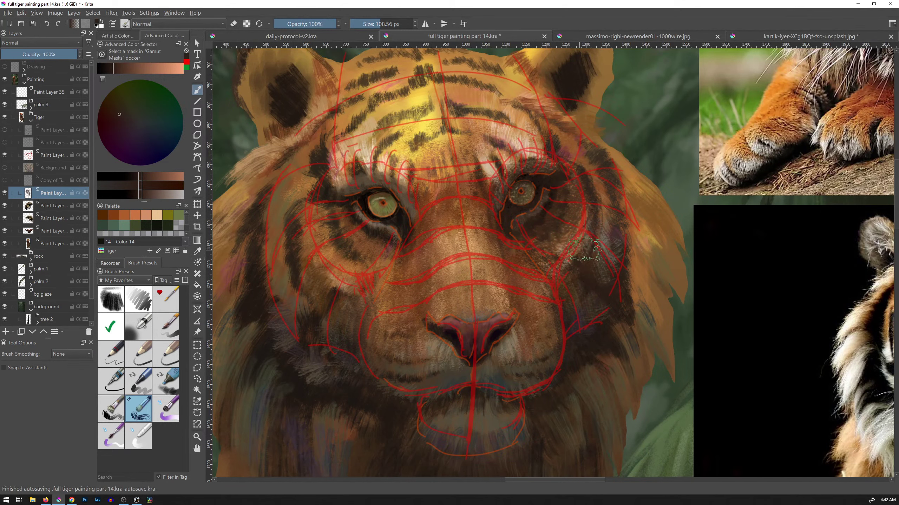
key("ctrl+z")
Sample the dark cheek tone and dry-brush it down the outer side of the right-hand cheek.
left_click(587, 247, "ctrl")
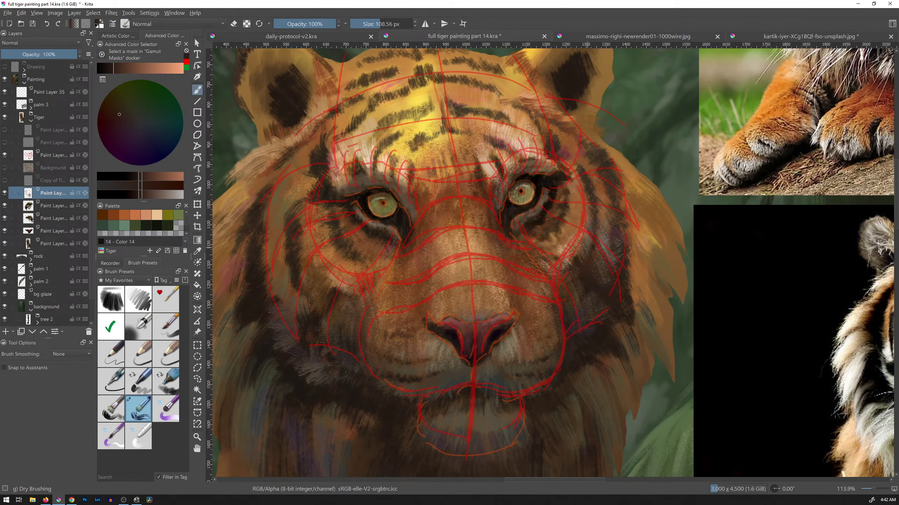
left_click(588, 247, "ctrl")
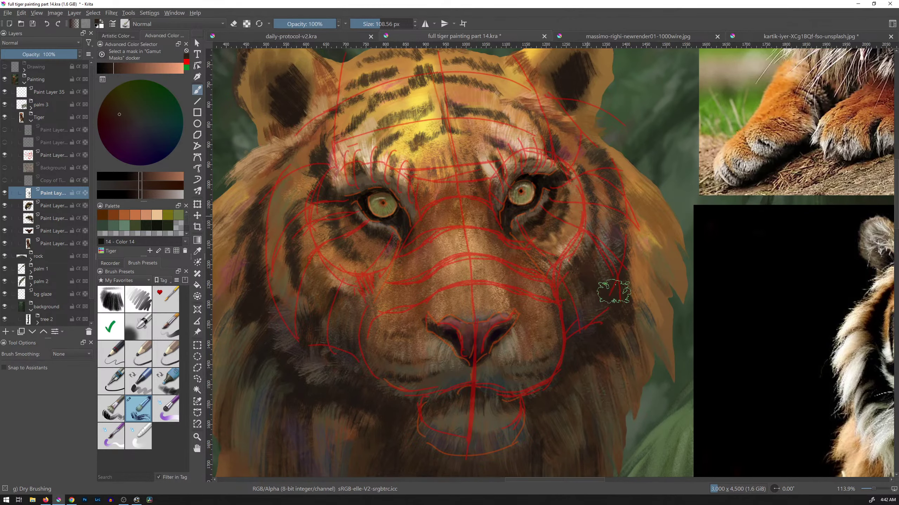
left_click_drag(618, 240, 623, 247)
mouse_move(595, 213)
left_mouse_down()
mouse_move(605, 256)
mouse_move(584, 238)
mouse_move(611, 277)
left_mouse_up()
mouse_move(594, 211)
left_mouse_down()
mouse_move(602, 228)
mouse_move(620, 227)
mouse_move(599, 269)
left_mouse_up()
Sample brown tones beside the right-hand cheek and dry-brush over its stripes up toward the temple.
left_click(610, 219, "ctrl")
left_click(619, 218, "ctrl")
left_click(616, 222, "ctrl")
left_click_drag(590, 230, 616, 250)
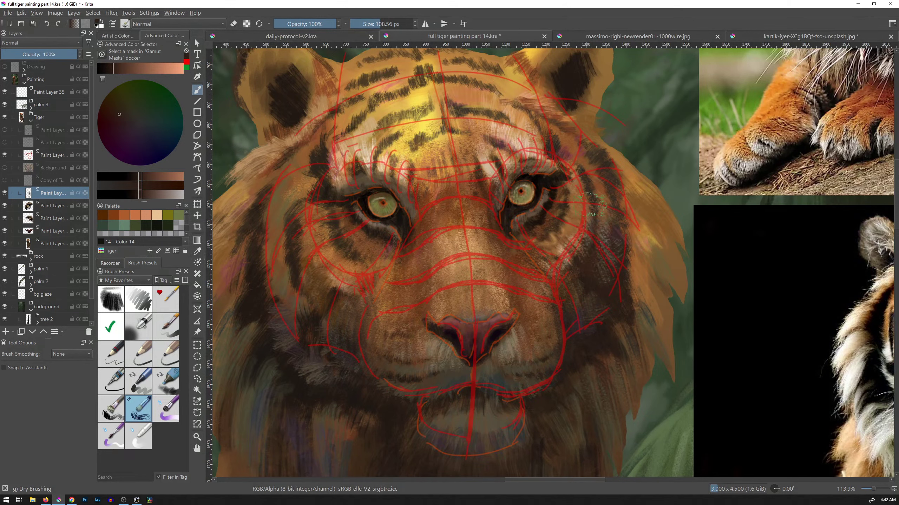
left_click_drag(598, 213, 619, 227)
mouse_move(610, 192)
left_mouse_down()
mouse_move(594, 195)
mouse_move(616, 195)
left_mouse_up()
left_click_drag(589, 161, 605, 189)
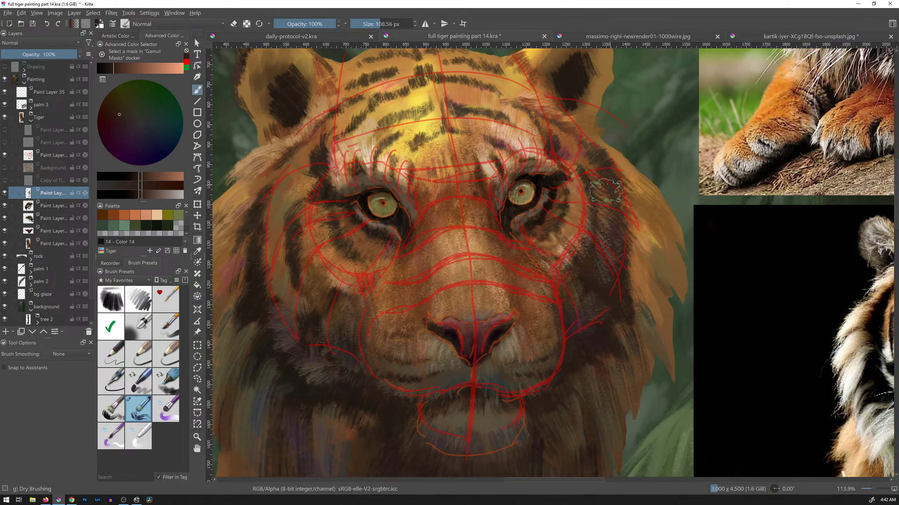
Reduce the brush size to 67.72 px and hatch diagonal dark strokes from the right-hand cheek into the outer fur.
key("bracketleft")
key("bracketleft")
key("bracketleft")
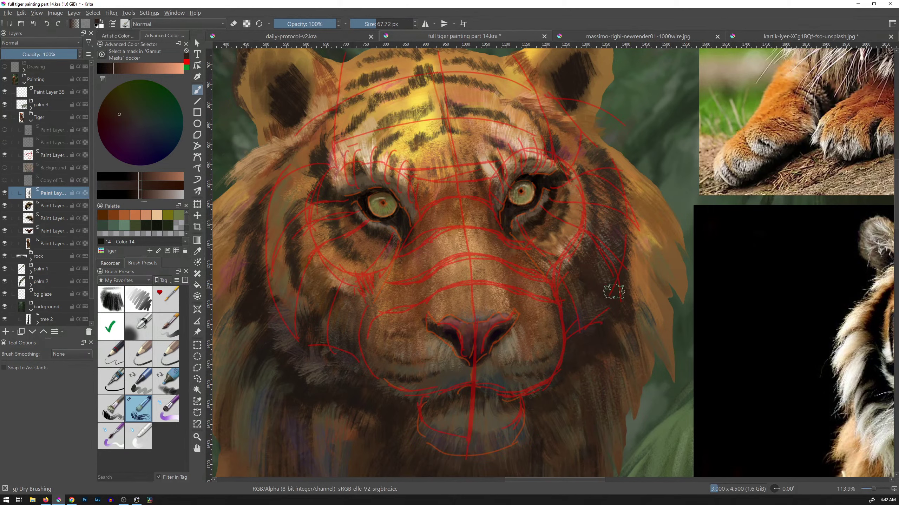
mouse_move(638, 295)
left_mouse_down()
mouse_move(626, 207)
mouse_move(653, 306)
mouse_move(619, 171)
mouse_move(655, 215)
mouse_move(619, 179)
left_mouse_up()
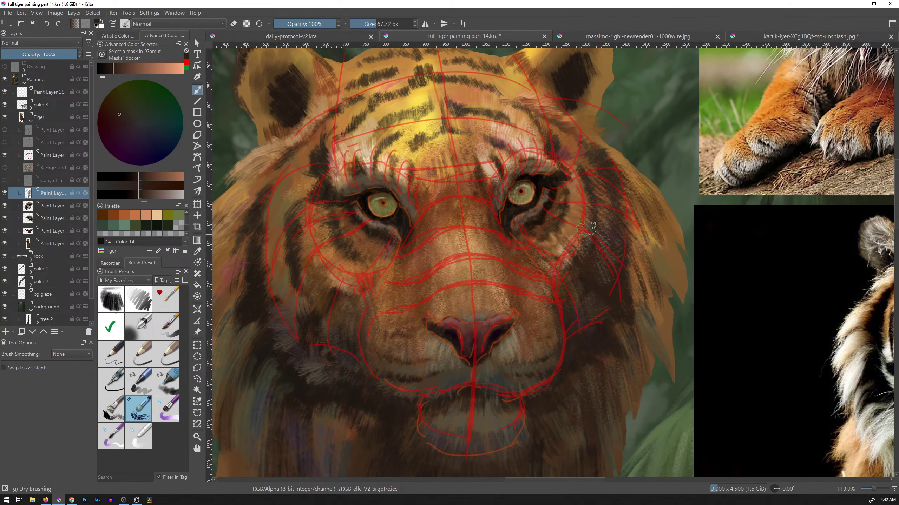
left_click_drag(565, 276, 640, 177)
left_click_drag(569, 314, 664, 202)
left_click_drag(612, 292, 675, 227)
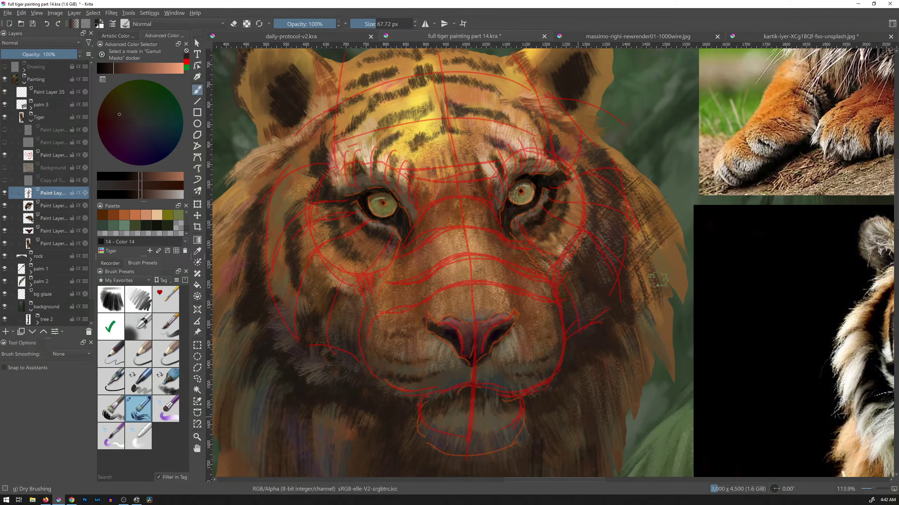
Dry-brush the fur outside the right-hand cheek up toward the temple and the area beneath the right-hand eye.
left_click_drag(633, 319, 677, 269)
mouse_move(637, 315)
left_mouse_down()
mouse_move(676, 267)
mouse_move(662, 202)
left_mouse_up()
left_click_drag(562, 260, 591, 216)
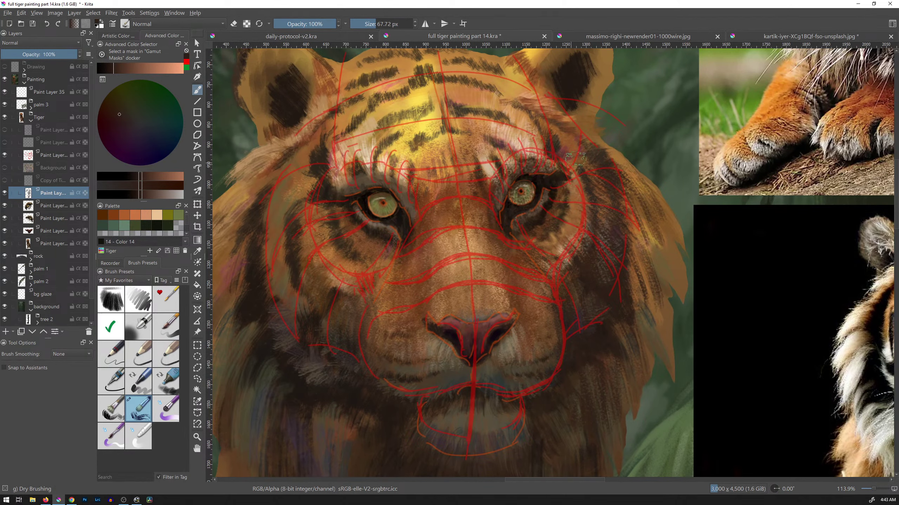
left_click_drag(531, 240, 553, 249)
left_click_drag(586, 201, 600, 214)
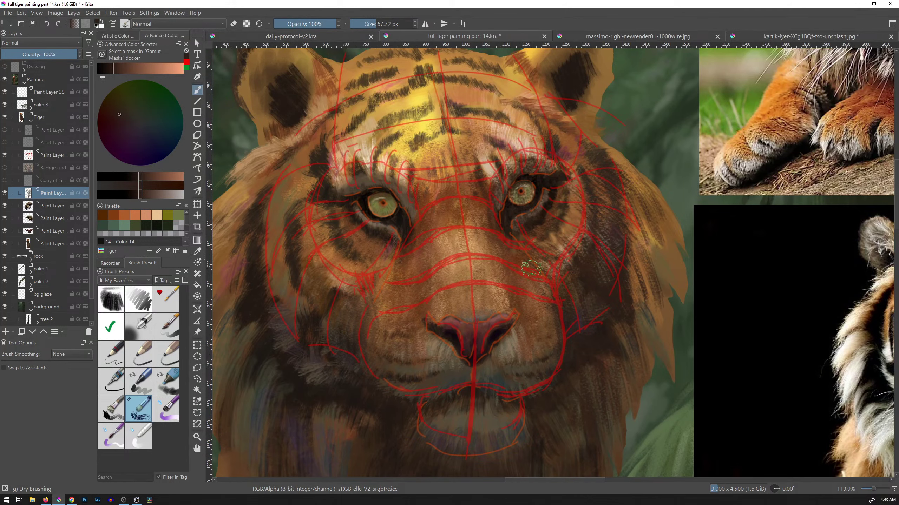
Dry-brush the lower muzzle and chin darker, and check the face briefly with the red contour guides hidden.
left_click_drag(488, 371, 479, 396)
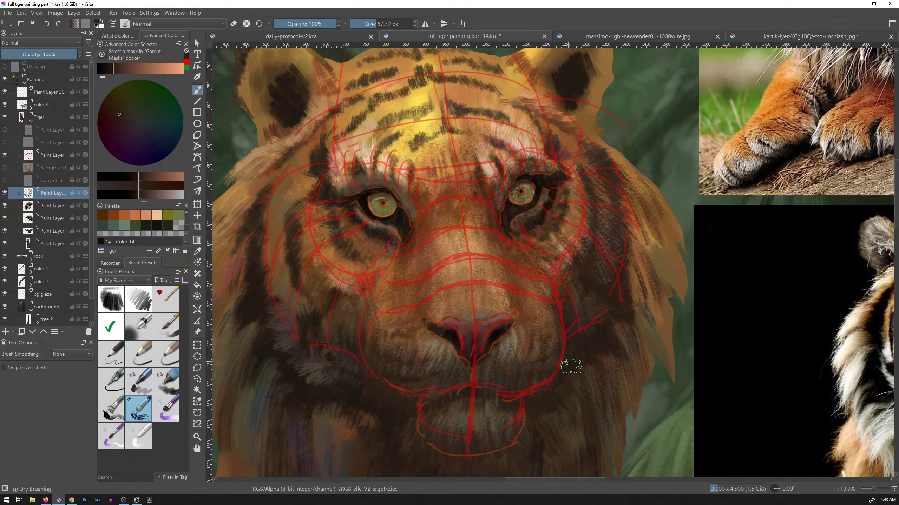
left_click(5, 156)
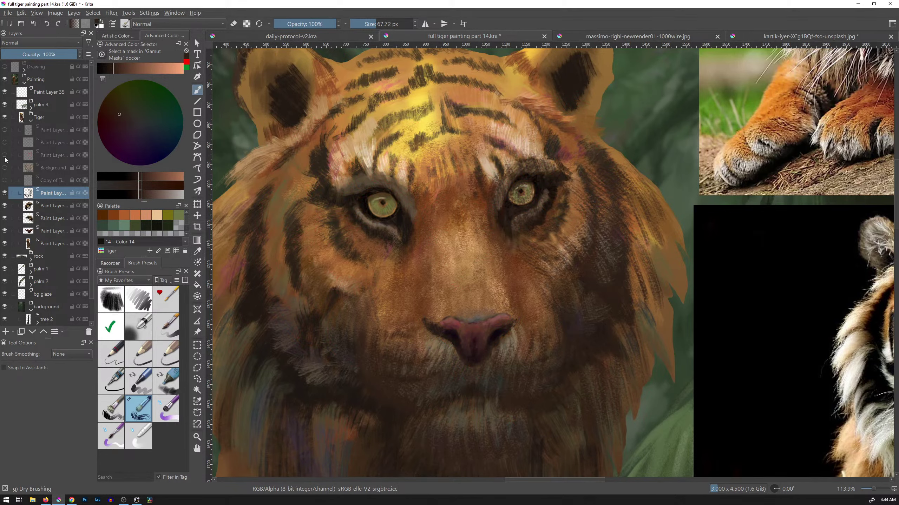
left_click(5, 156)
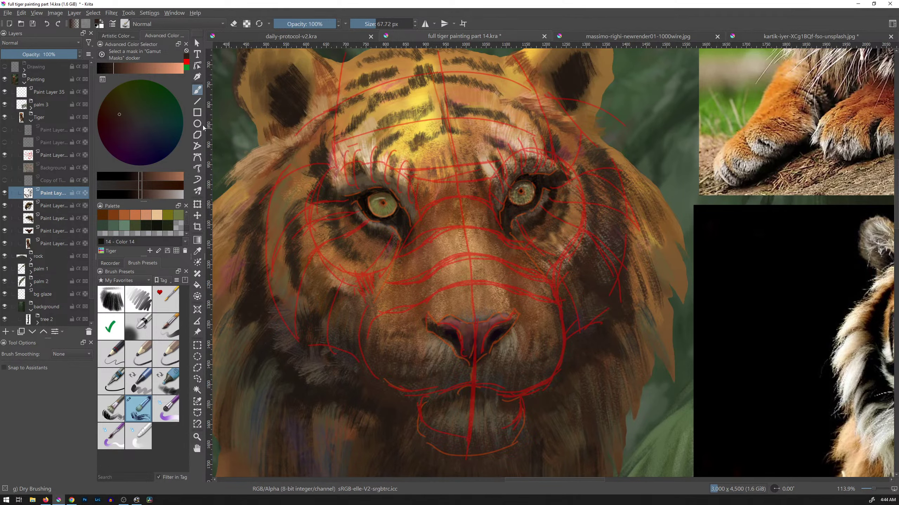
Adjust the dark brown tone and dry-brush it over the lower right-hand cheek and the mouth and chin area.
left_click(109, 69)
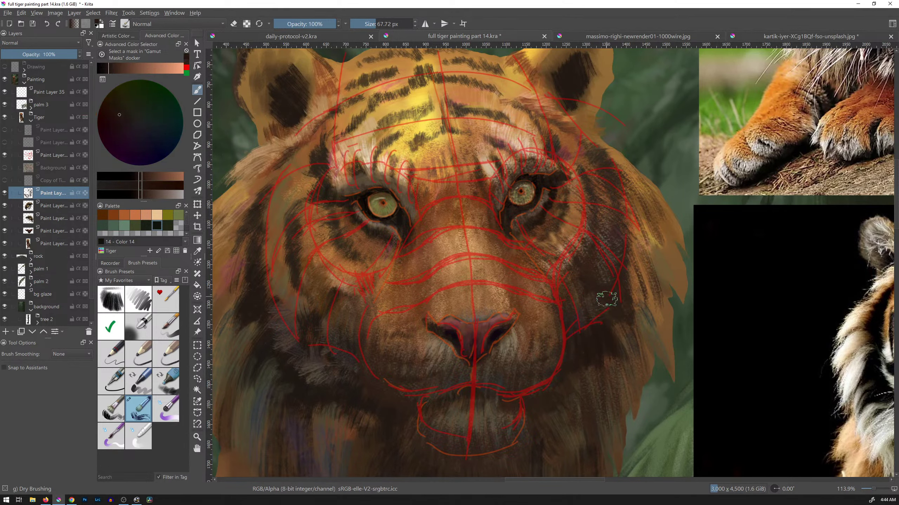
mouse_move(598, 271)
left_mouse_down()
mouse_move(624, 276)
mouse_move(628, 228)
mouse_move(627, 284)
left_mouse_up()
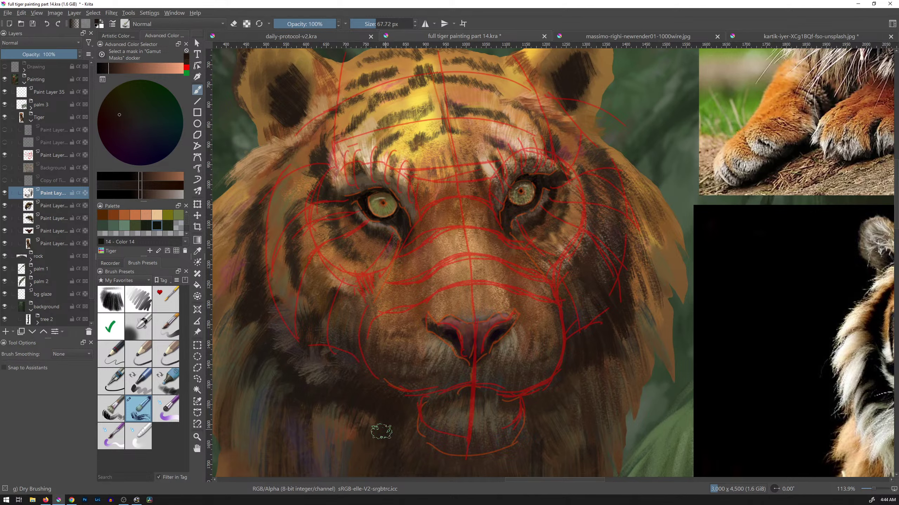
left_click(106, 69)
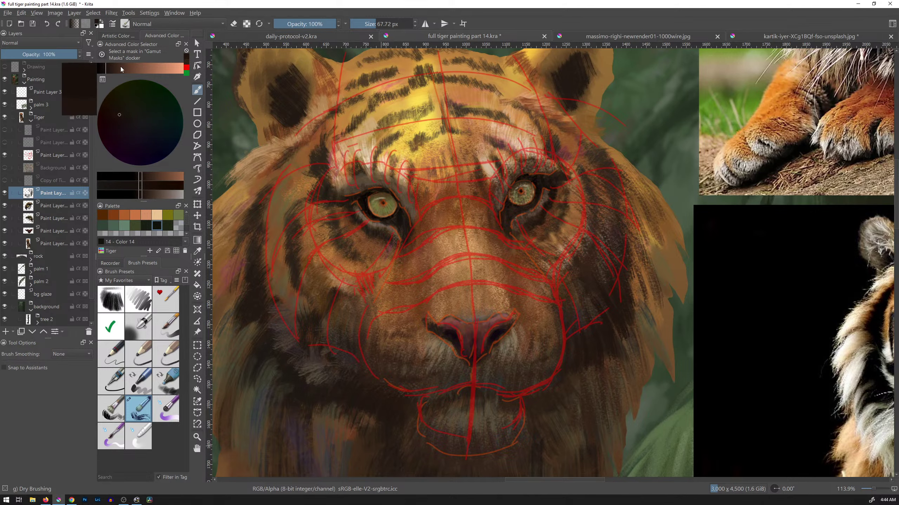
mouse_move(451, 402)
left_mouse_down()
mouse_move(478, 388)
mouse_move(515, 399)
left_mouse_up()
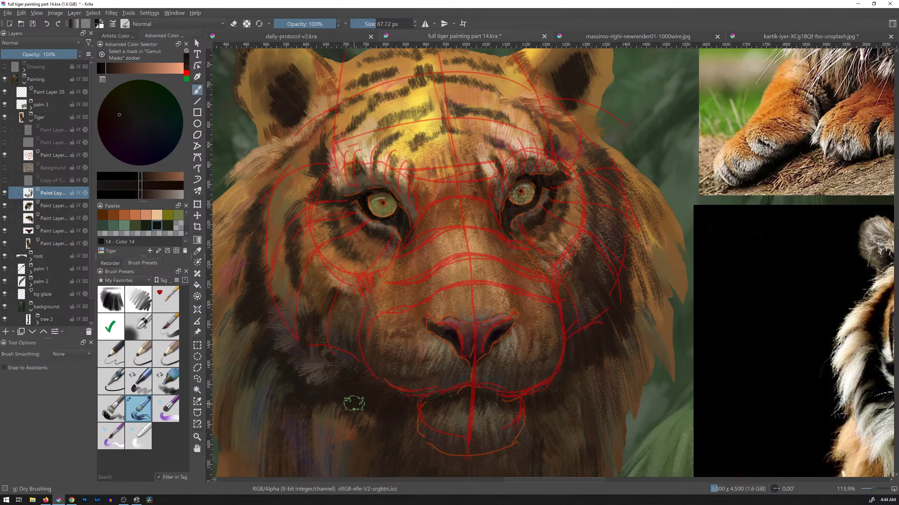
Readjust the dark tone and dry-brush the left-hand cheek from beside the muzzle out to the temple and jaw.
left_click(110, 69)
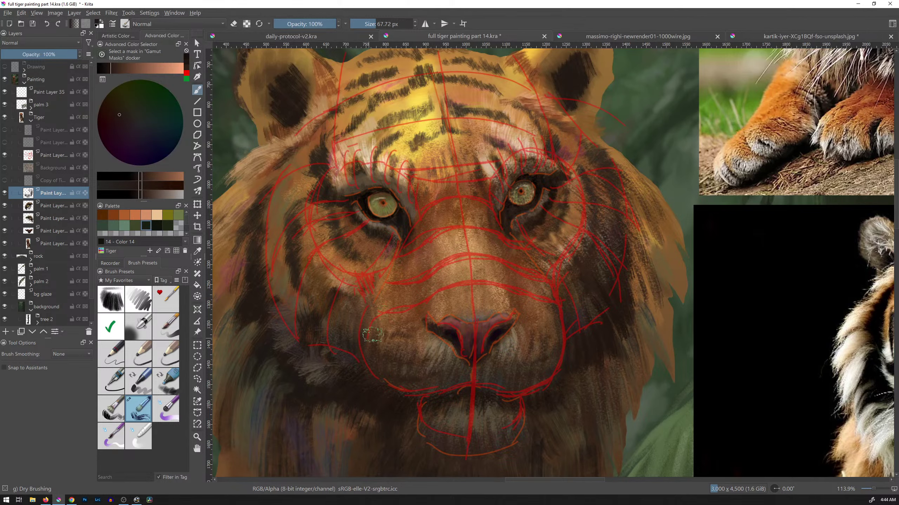
left_click_drag(384, 276, 350, 351)
left_click_drag(354, 283, 333, 340)
left_click_drag(301, 177, 269, 255)
left_click_drag(299, 248, 280, 319)
left_click_drag(309, 311, 312, 367)
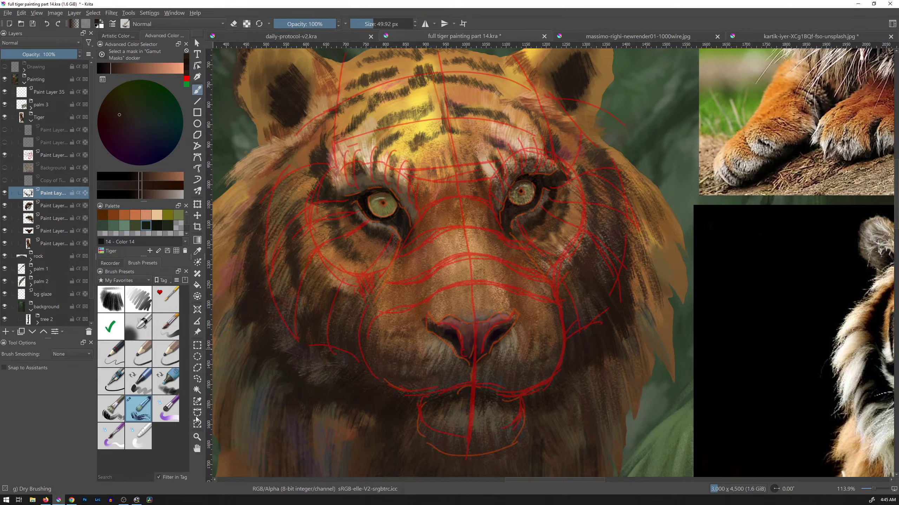
Load the Shape Blocker Textured brush from the deevad 23.01 set and block dark strokes over both sides of the jaw and the left-hand cheek.
left_click(124, 281)
left_click(126, 187)
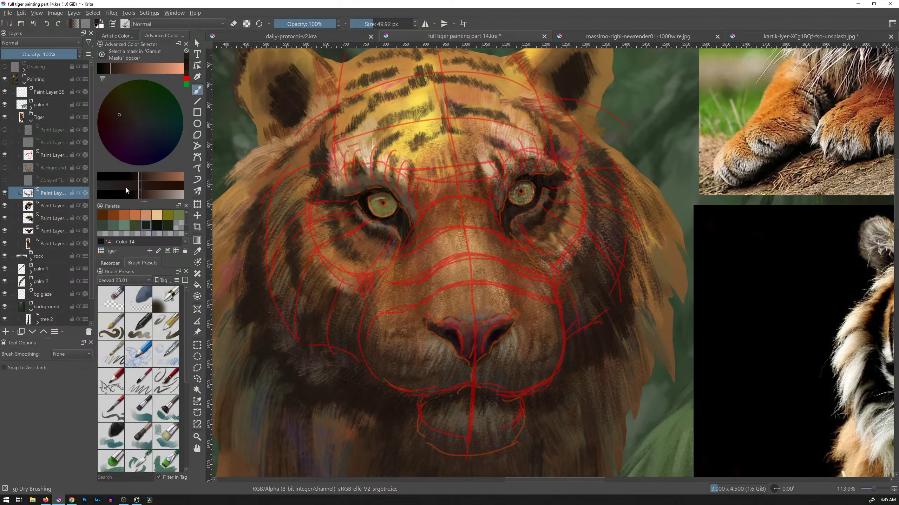
left_click_drag(188, 350, 187, 388)
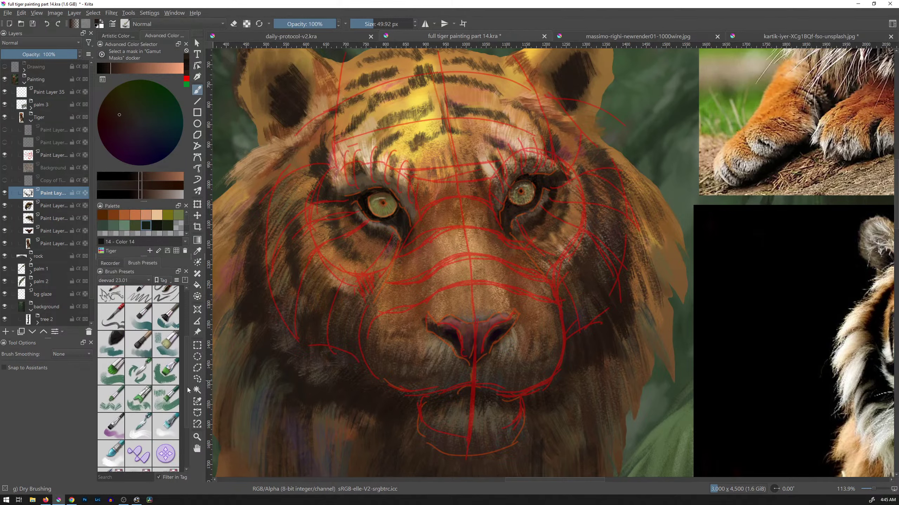
left_click(165, 344)
mouse_move(310, 368)
left_mouse_down()
mouse_move(329, 368)
mouse_move(254, 367)
left_mouse_up()
left_click_drag(279, 241, 278, 304)
left_click_drag(592, 302, 580, 407)
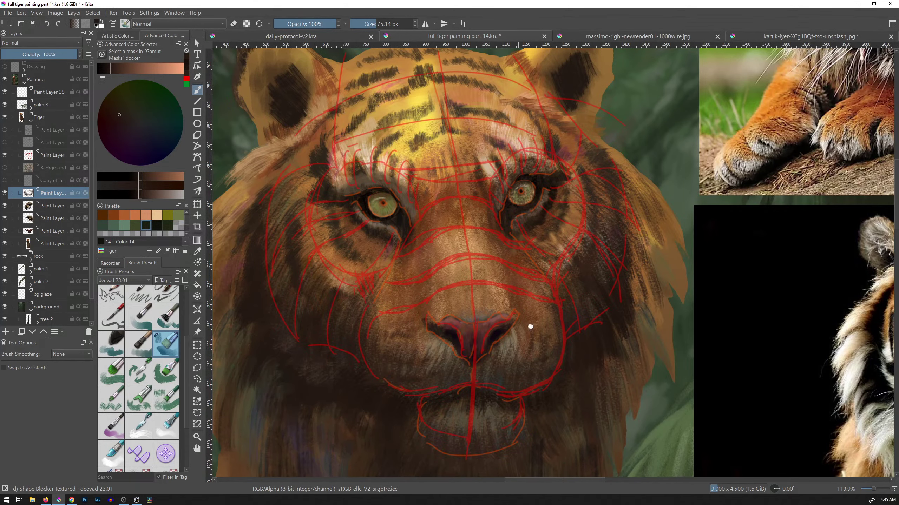
Return to the favourite Dry Brushing preset, enlarge it to 82.27 px, and brush dark strokes through the left-hand mane.
left_click_drag(431, 365, 483, 328)
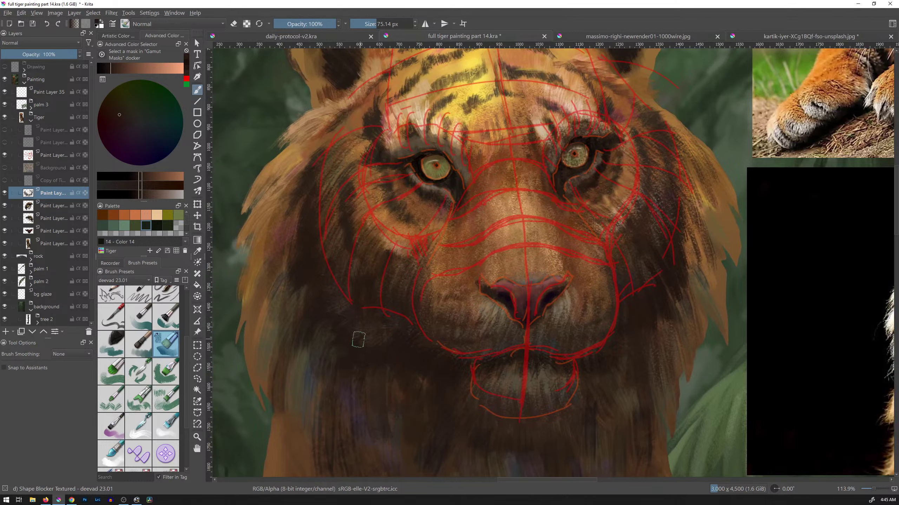
left_click(124, 280)
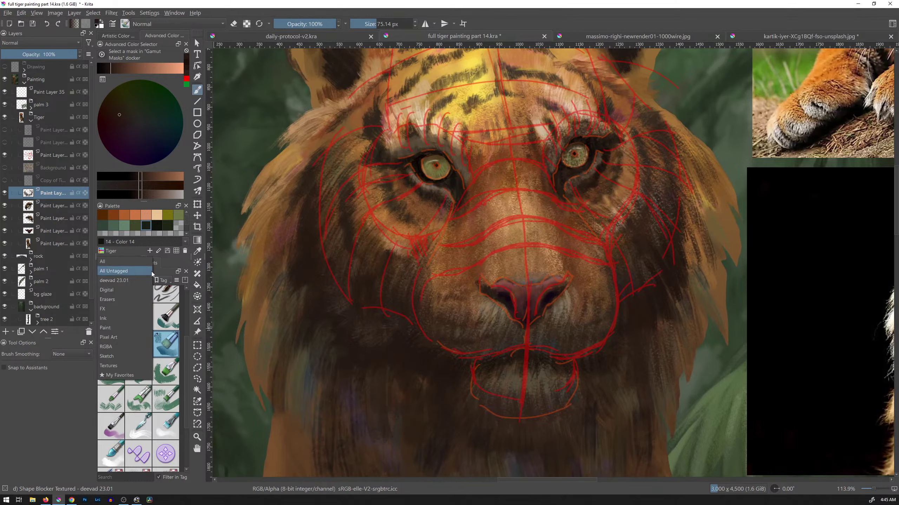
left_click(140, 380)
left_click(147, 411)
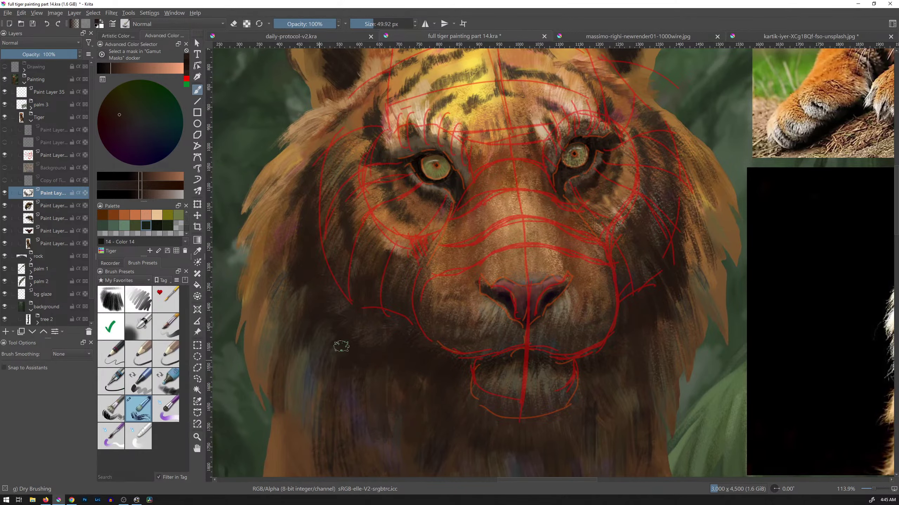
left_click_drag(397, 378, 410, 374, "shift")
mouse_move(257, 309)
left_mouse_down()
mouse_move(256, 368)
mouse_move(274, 377)
left_mouse_up()
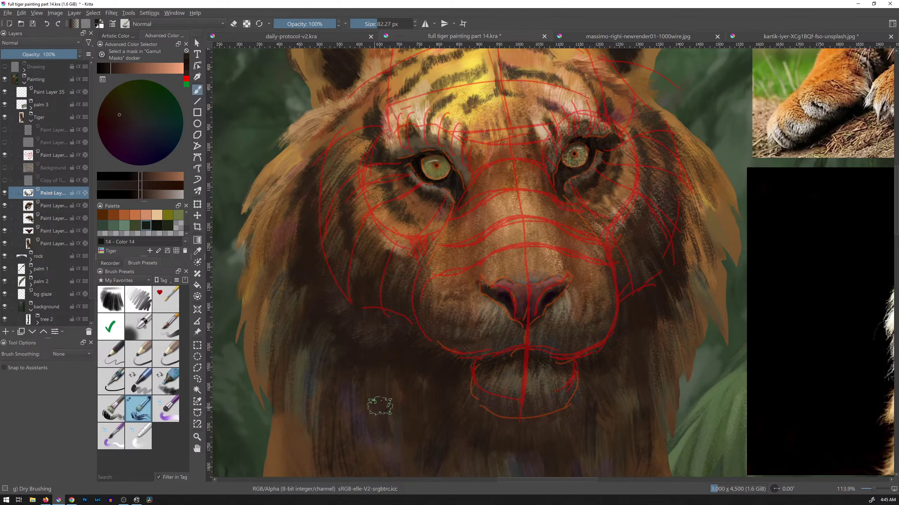
Dry-brush dark brown strokes over the bluish chest fur below the chin and along the right-hand side of the neck.
left_click_drag(611, 431, 584, 331)
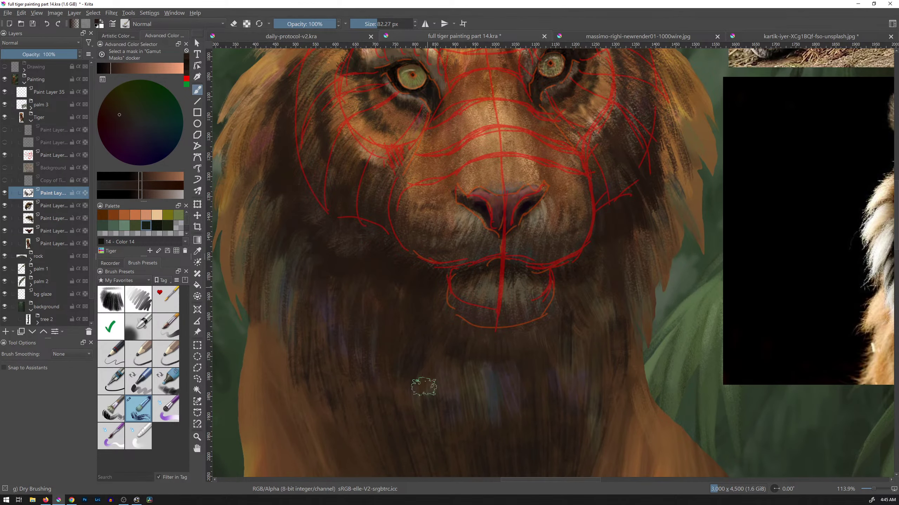
left_click_drag(501, 365, 502, 391)
left_click_drag(578, 346, 579, 389)
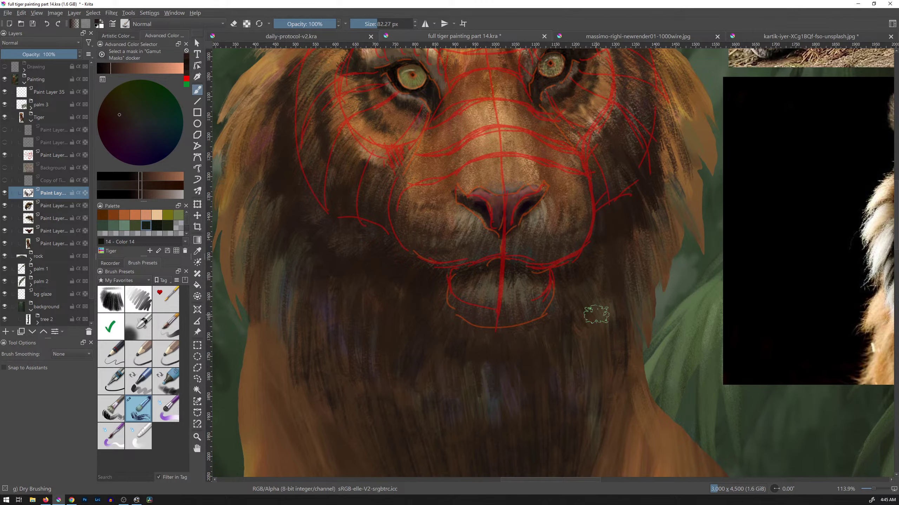
mouse_move(615, 247)
left_mouse_down()
mouse_move(603, 272)
mouse_move(628, 213)
mouse_move(551, 345)
mouse_move(568, 322)
mouse_move(557, 321)
mouse_move(552, 275)
left_mouse_up()
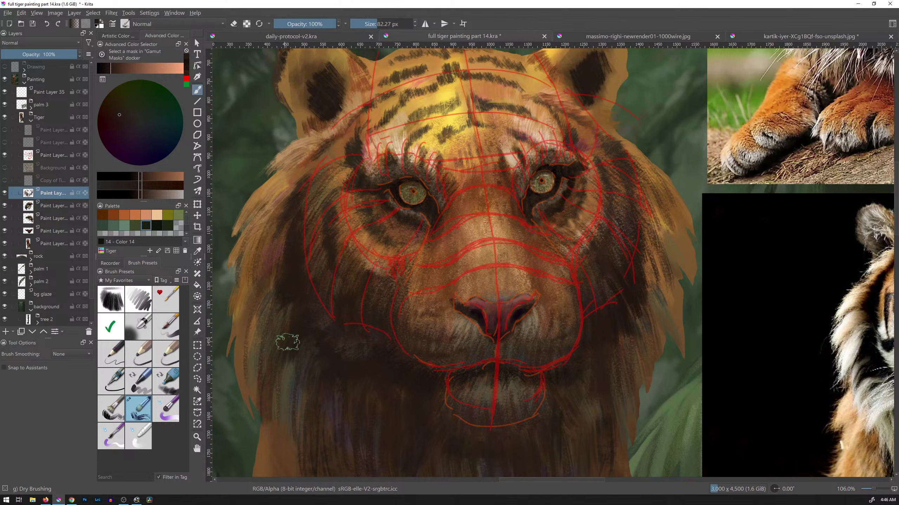
Dry-brush dark fur strokes down the outer edges of the mane on both sides of the face.
mouse_move(274, 219)
left_mouse_down()
mouse_move(255, 264)
mouse_move(247, 263)
left_mouse_up()
left_click_drag(260, 304, 245, 365)
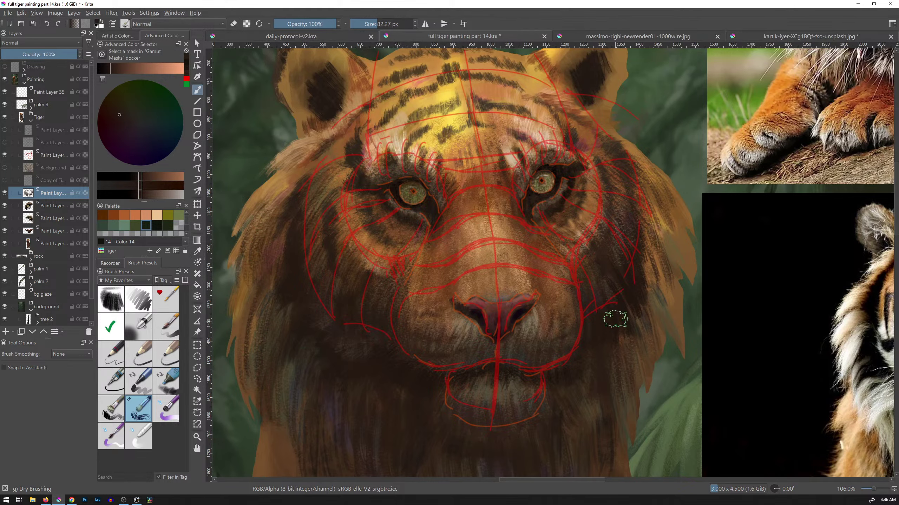
left_click_drag(651, 248, 674, 326)
left_click_drag(658, 200, 681, 284)
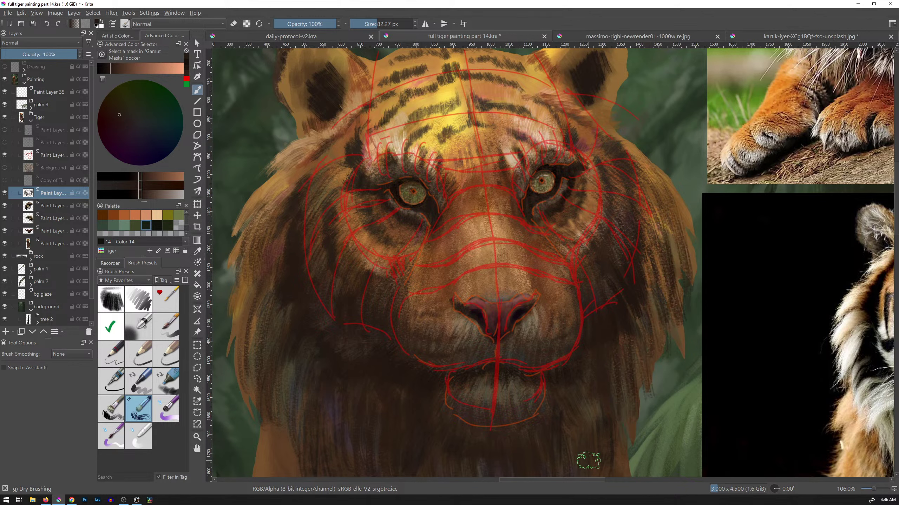
Lower the red guide layer's opacity to 23%, reselect the painting layer, and compare the face with the guides hidden and shown.
left_click(50, 155)
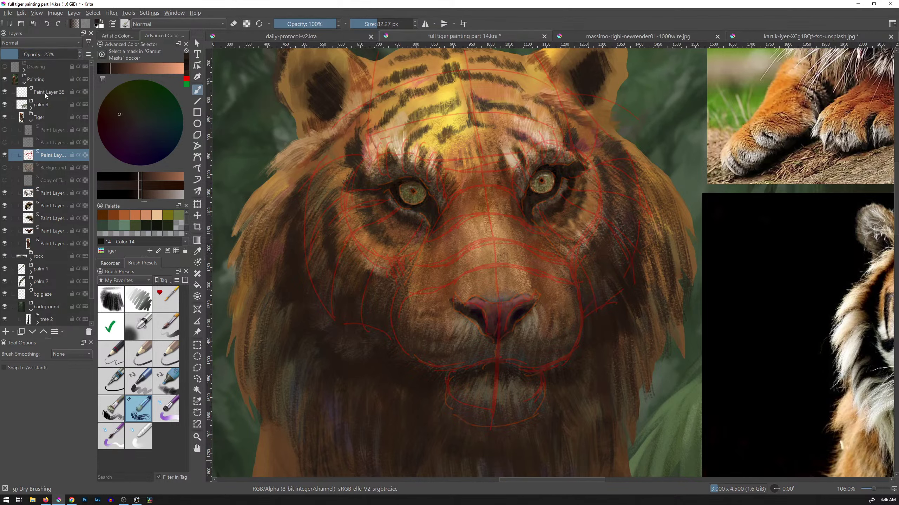
mouse_move(45, 92)
key("Page_Down")
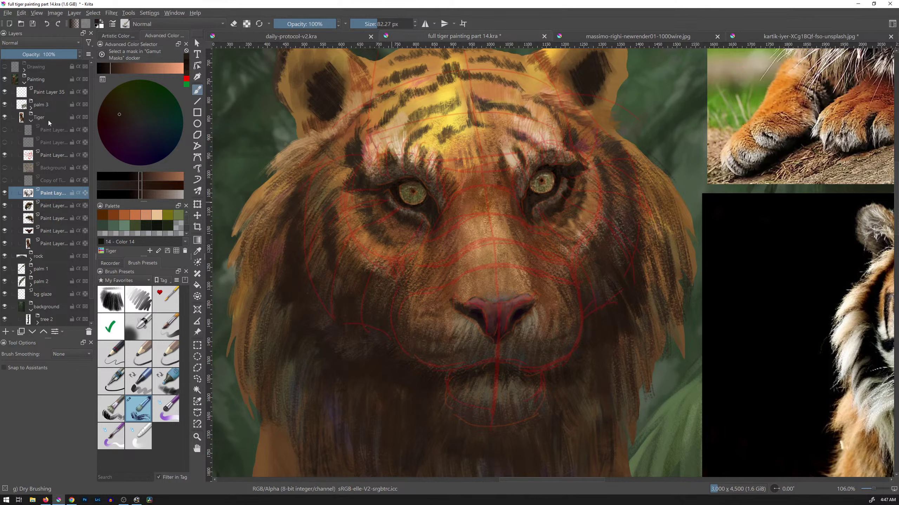
left_click(5, 156)
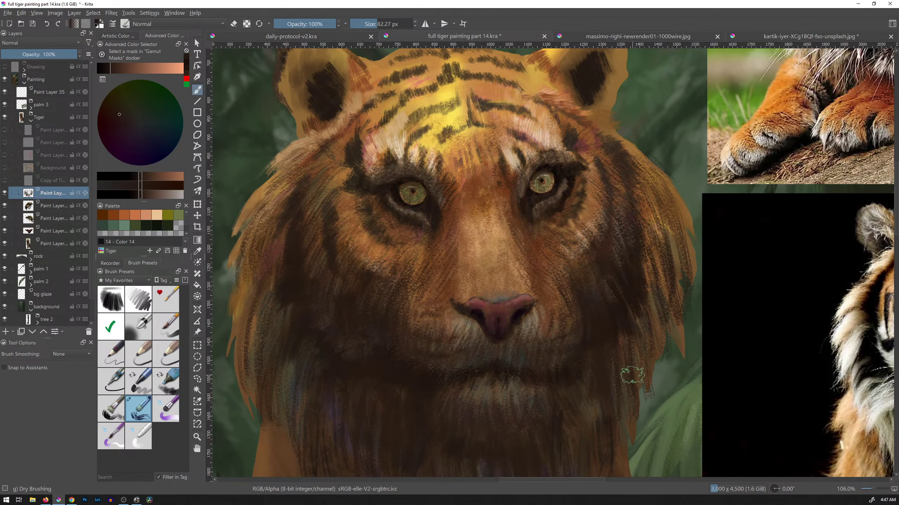
mouse_move(612, 213)
left_mouse_down()
mouse_move(595, 256)
mouse_move(626, 205)
left_mouse_up()
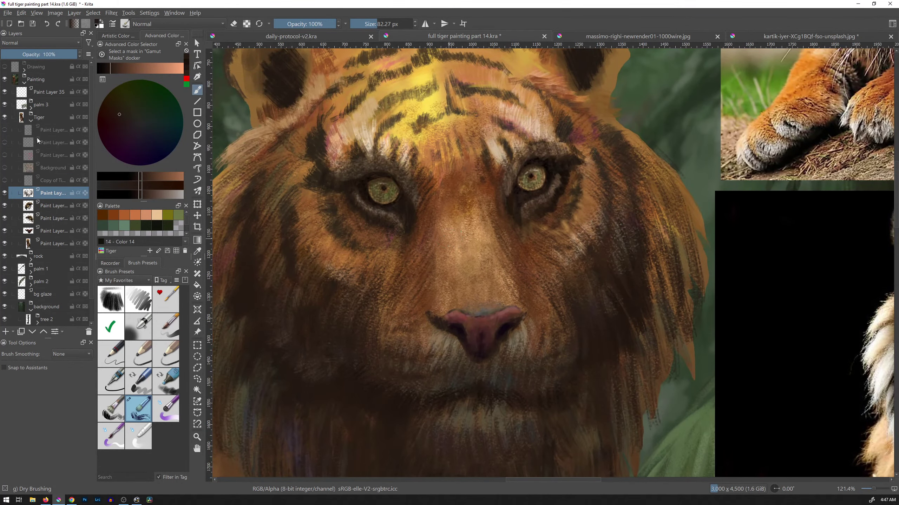
left_click(4, 155)
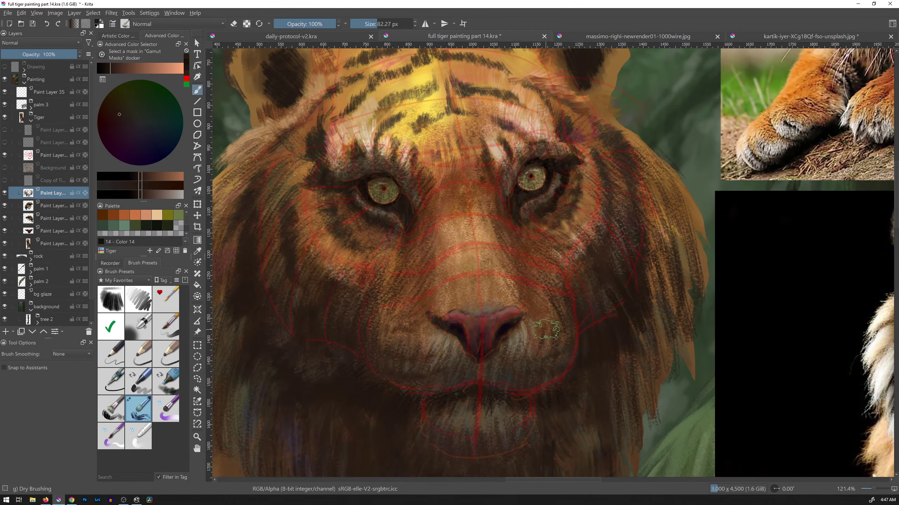
Add a new layer and outline the right-hand nostril in a sampled dark purple using the Chris Drawing brush at 7.60 px.
left_click_drag(547, 328, 581, 255)
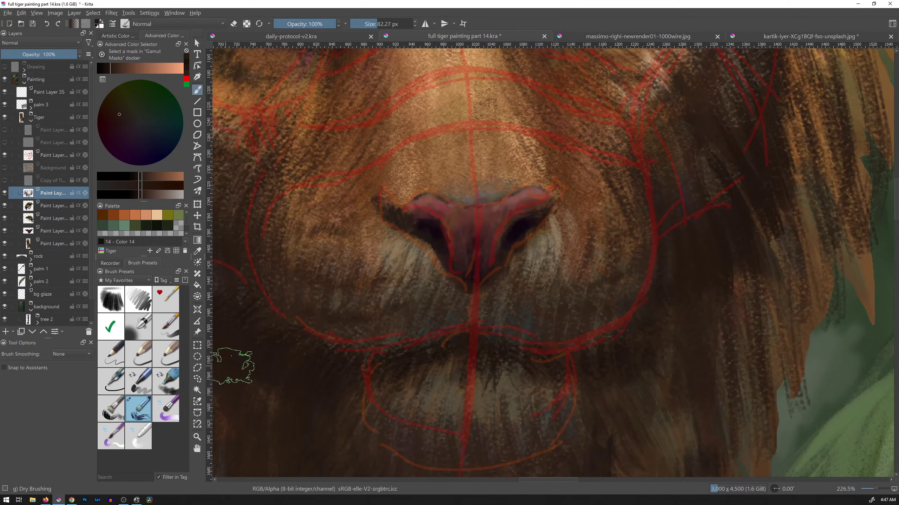
key("slash")
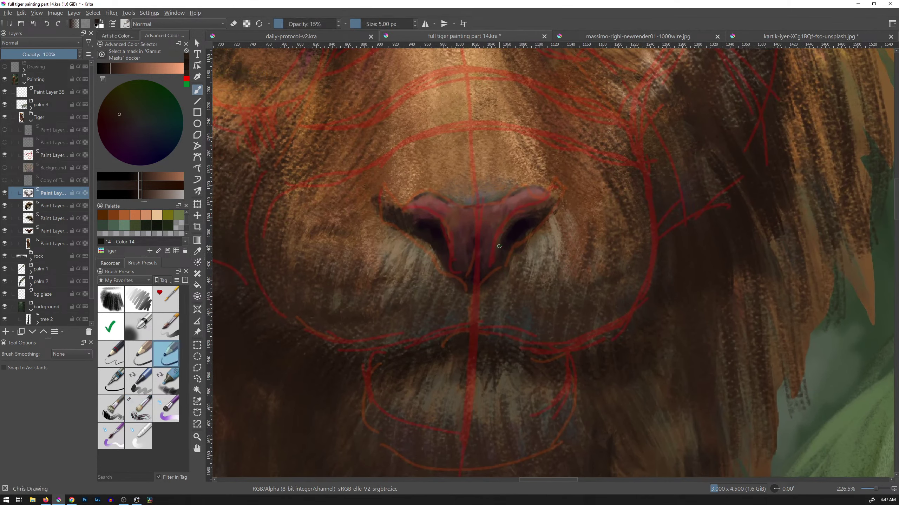
left_click_drag(514, 252, 545, 237, "shift")
key("Insert")
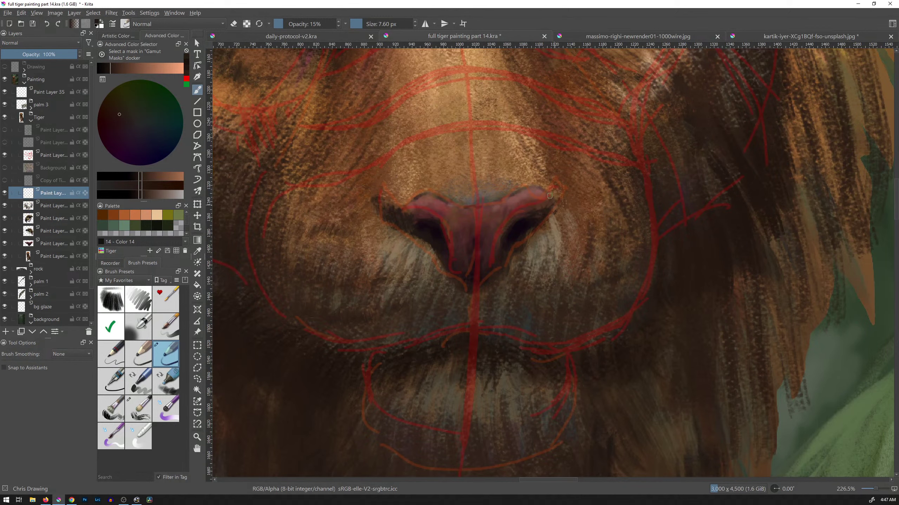
left_click(518, 218, "ctrl")
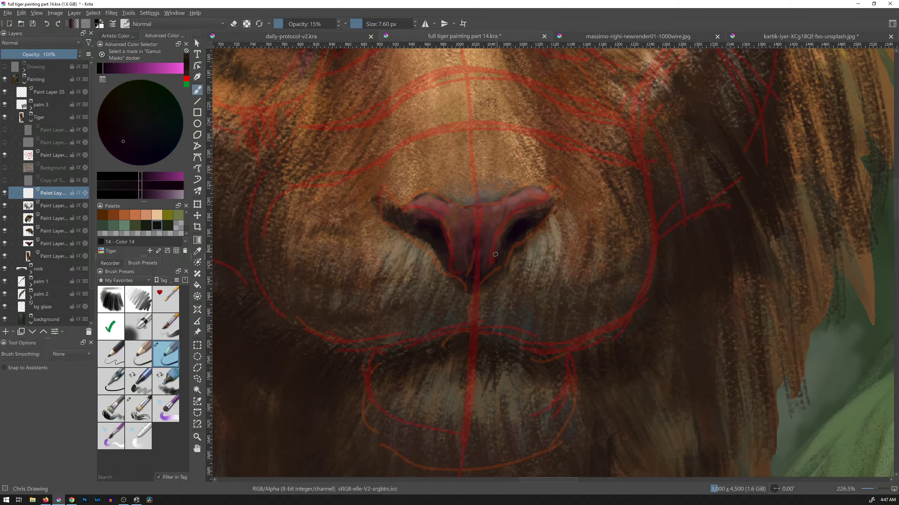
mouse_move(495, 255)
left_mouse_down()
mouse_move(520, 218)
mouse_move(504, 231)
mouse_move(531, 217)
mouse_move(536, 207)
mouse_move(525, 222)
mouse_move(542, 204)
mouse_move(513, 221)
mouse_move(555, 191)
left_mouse_up()
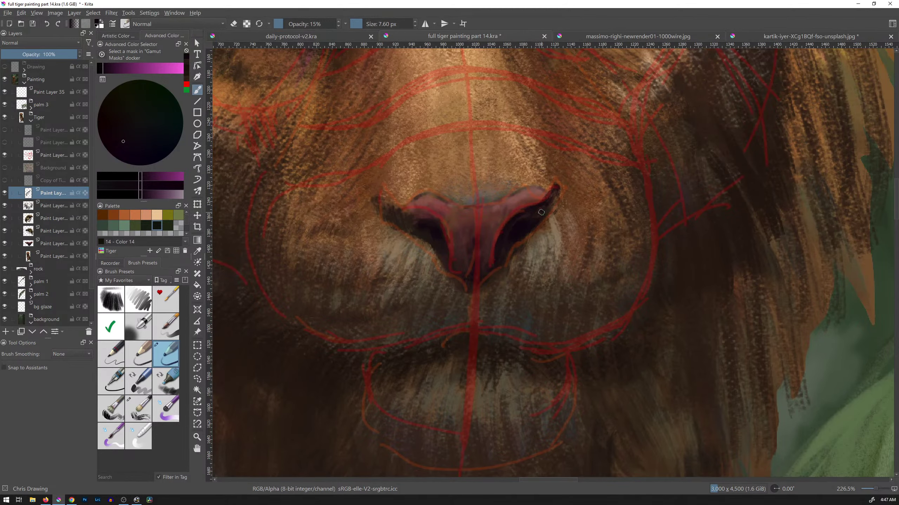
Toggle the tiger reference photo on and off to compare its nose and muzzle with the painting.
left_click(4, 168)
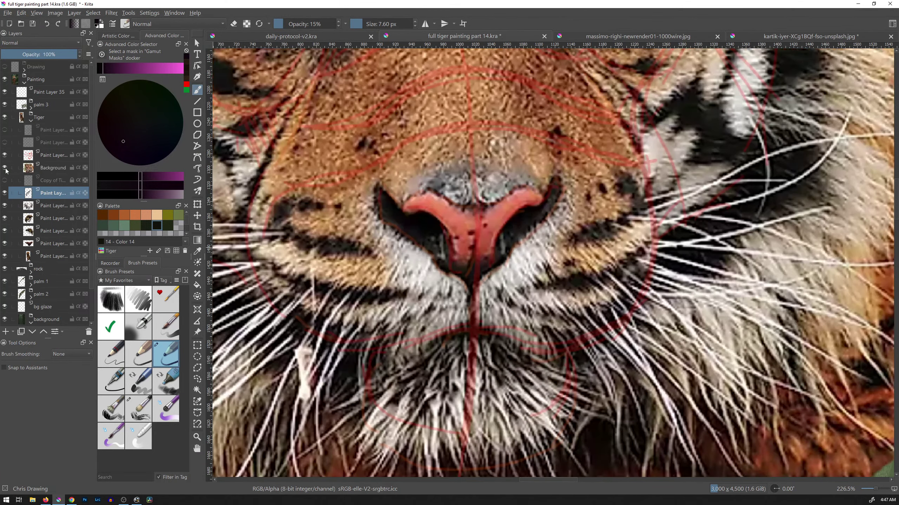
left_click(5, 170)
left_click(5, 170)
left_click(5, 170)
left_click(6, 171)
left_click(6, 171)
left_click(6, 171)
left_click(6, 171)
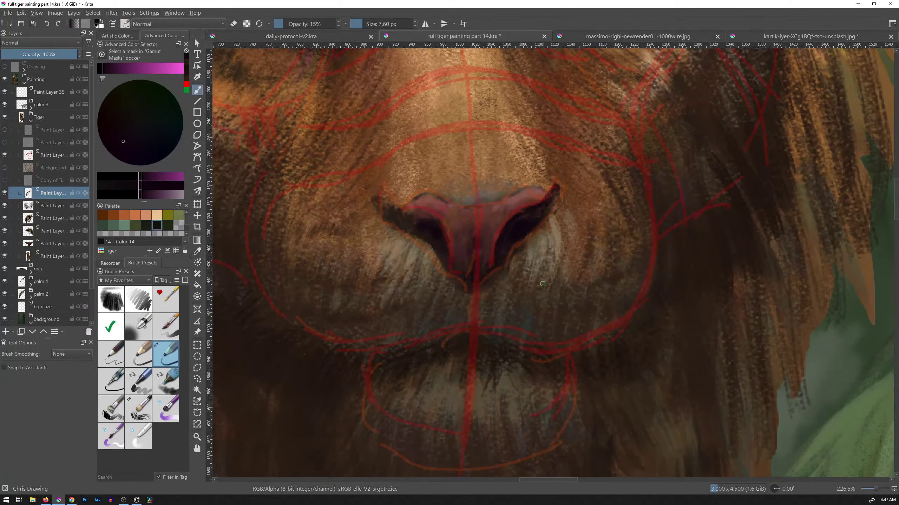
Darken the left-hand nostril with a sampled dark purple and outline the upper edge of the nose.
key("e")
key("e")
left_click(536, 261, "ctrl")
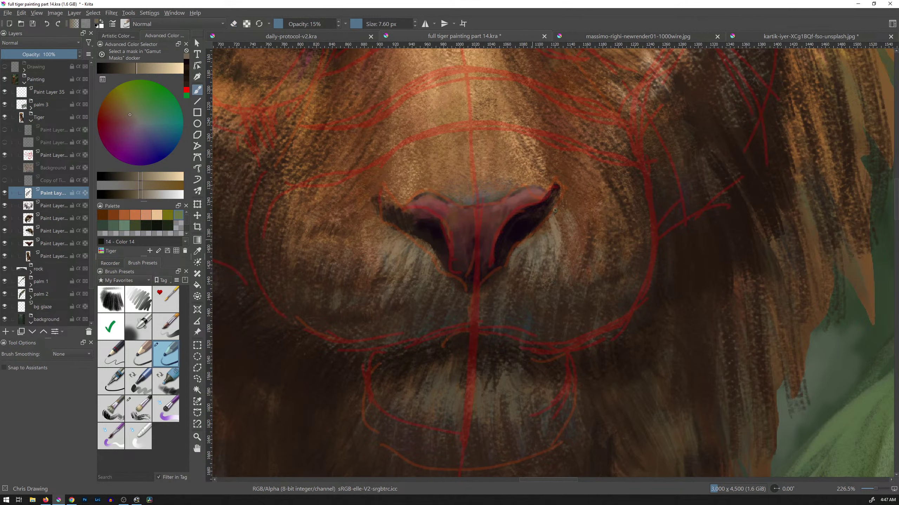
left_click(521, 233, "ctrl")
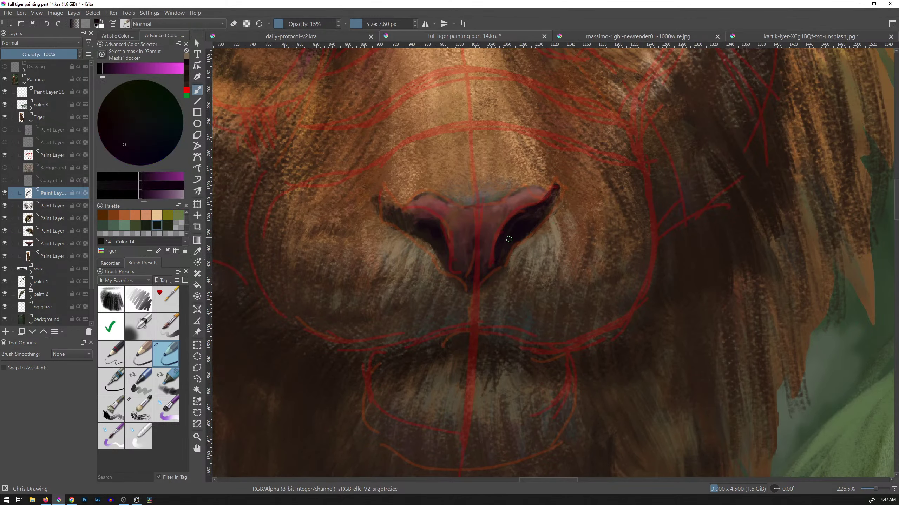
left_click_drag(429, 244, 430, 249)
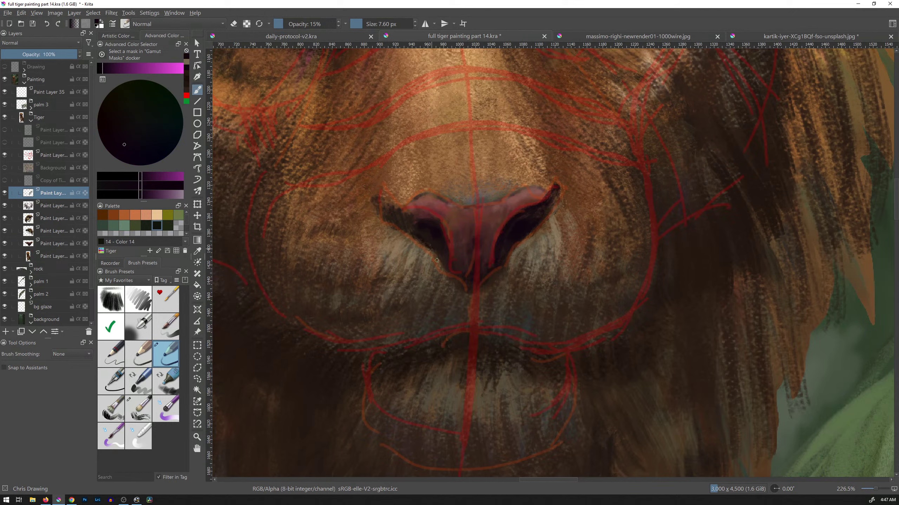
mouse_move(430, 222)
left_mouse_down()
mouse_move(408, 212)
mouse_move(427, 214)
left_mouse_up()
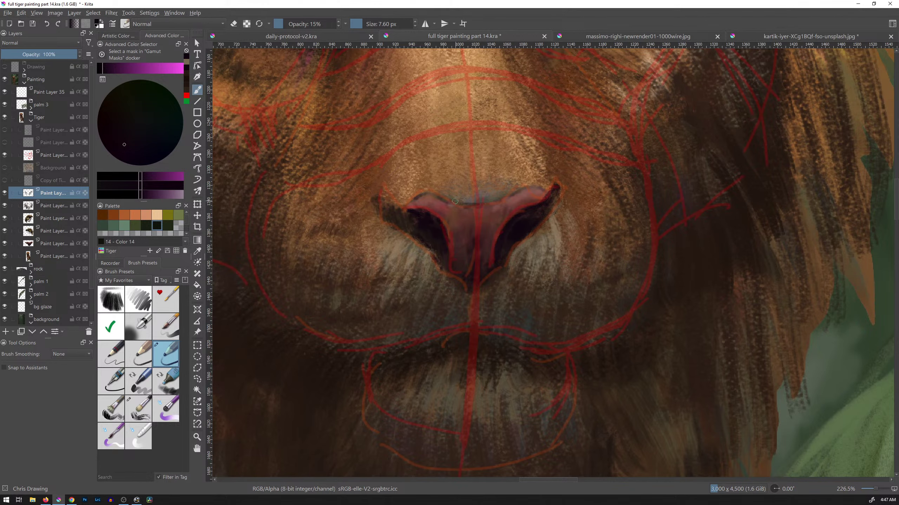
mouse_move(454, 201)
left_mouse_down()
mouse_move(500, 203)
mouse_move(527, 185)
left_mouse_up()
Toggle the red guides and the tiger reference photo to compare the nose shape with the painting.
left_click(6, 155)
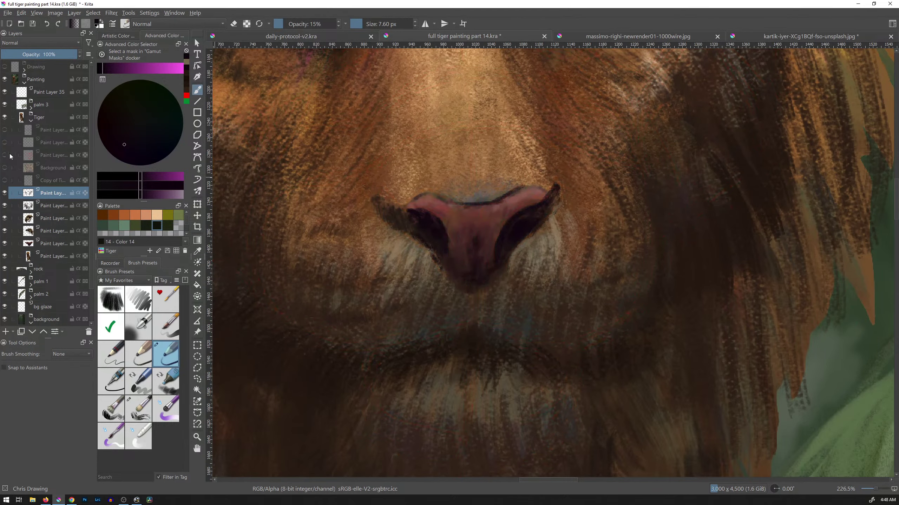
left_click(9, 155)
left_click(10, 170)
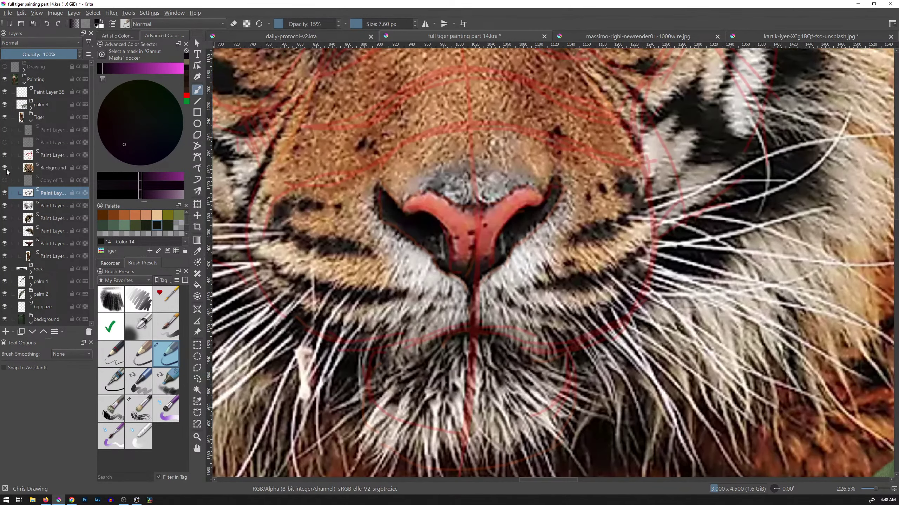
left_click(9, 170)
left_click(7, 170)
left_click(7, 171)
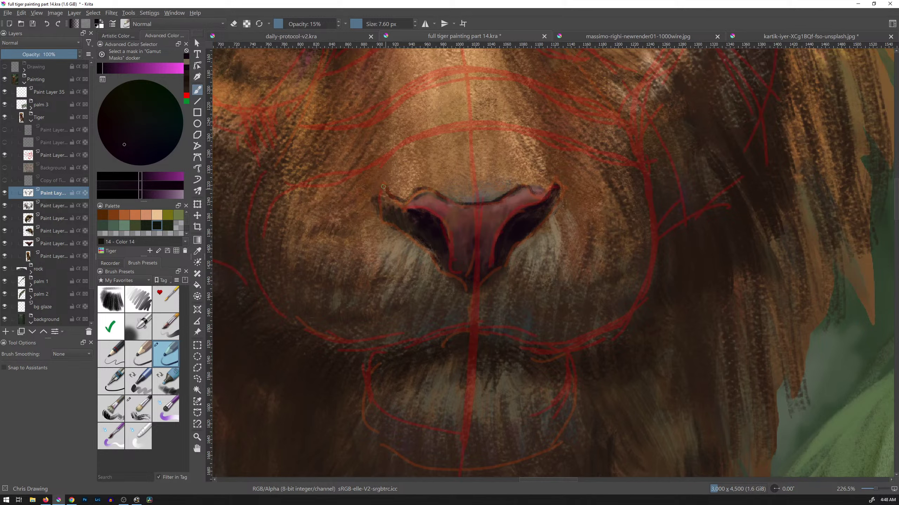
Paint the left-hand nostril's outer wing dark purple, and rework the fur beside the nostrils with sampled brown at 35.14 px.
mouse_move(383, 186)
left_mouse_down()
mouse_move(393, 225)
mouse_move(398, 212)
mouse_move(404, 230)
mouse_move(411, 214)
left_mouse_up()
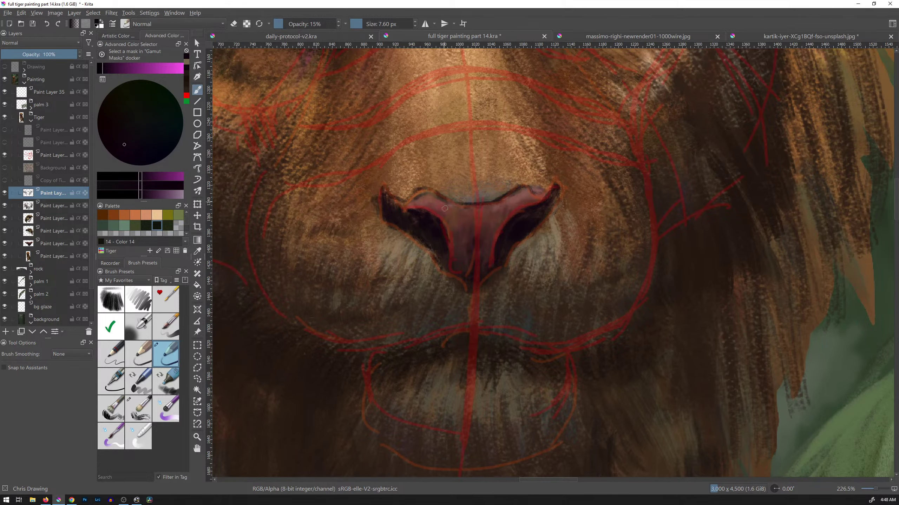
left_click_drag(441, 248, 439, 261)
left_click(540, 173, "ctrl")
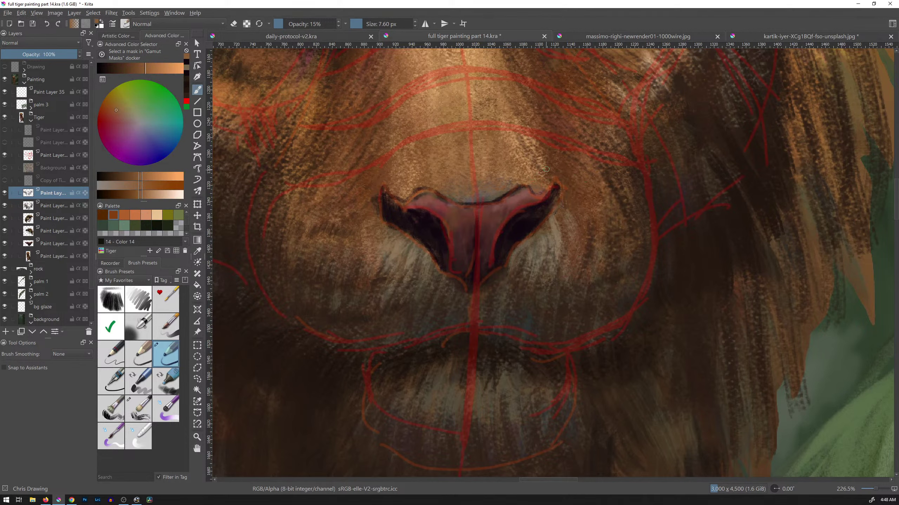
left_click(531, 174, "ctrl")
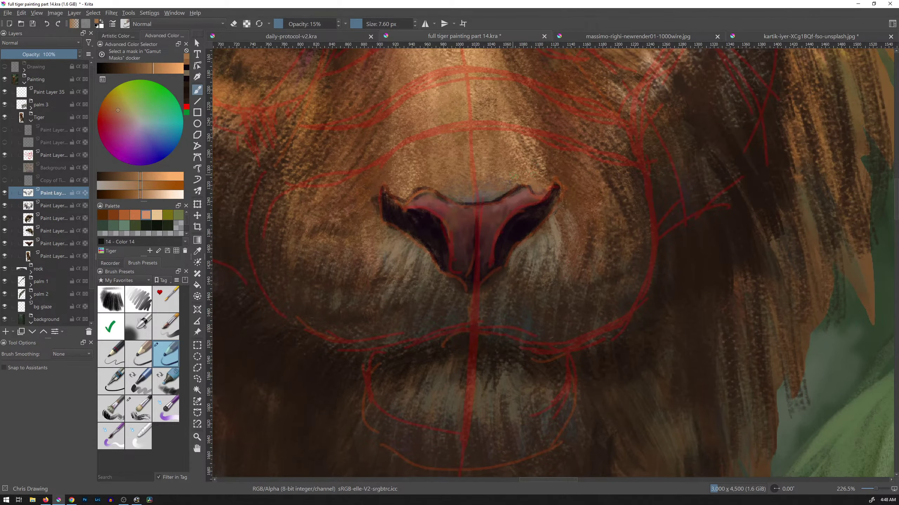
left_click(516, 170, "ctrl")
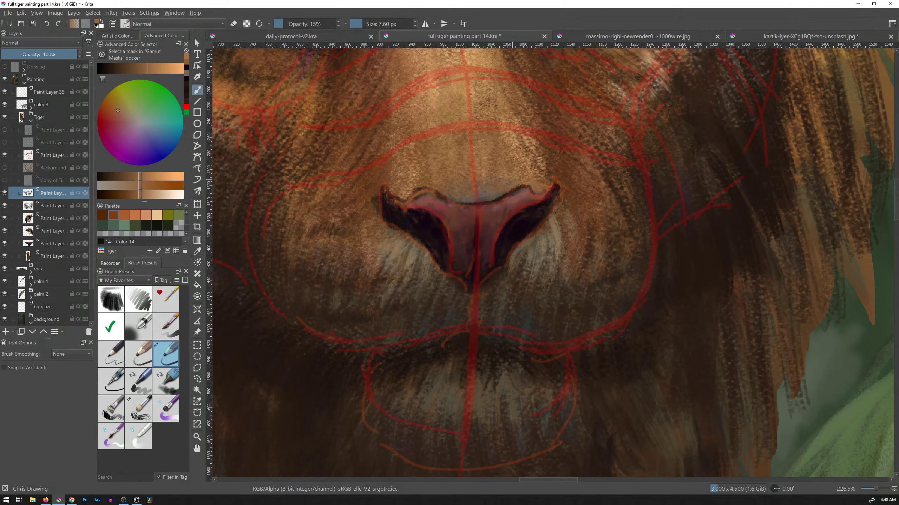
mouse_move(512, 180)
left_mouse_down()
mouse_move(503, 181)
mouse_move(513, 165)
left_mouse_up()
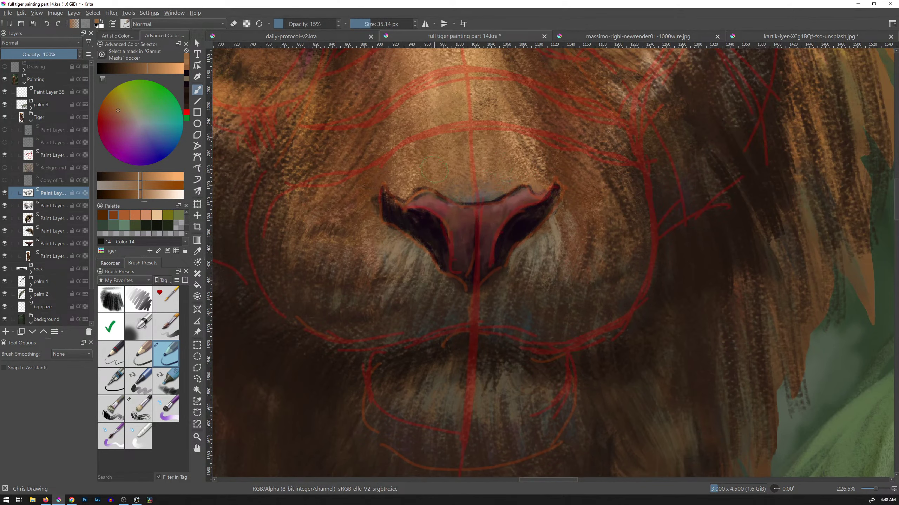
left_click(386, 230, "ctrl")
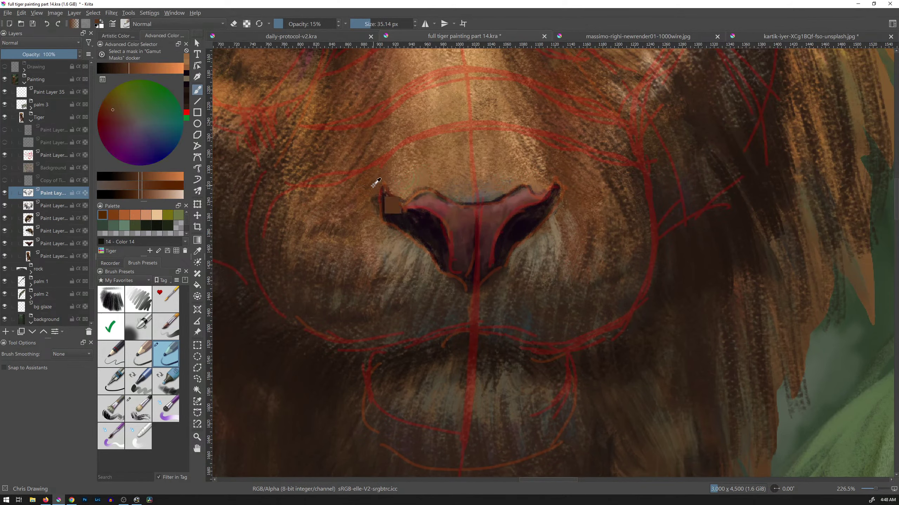
left_click_drag(570, 249, 560, 226)
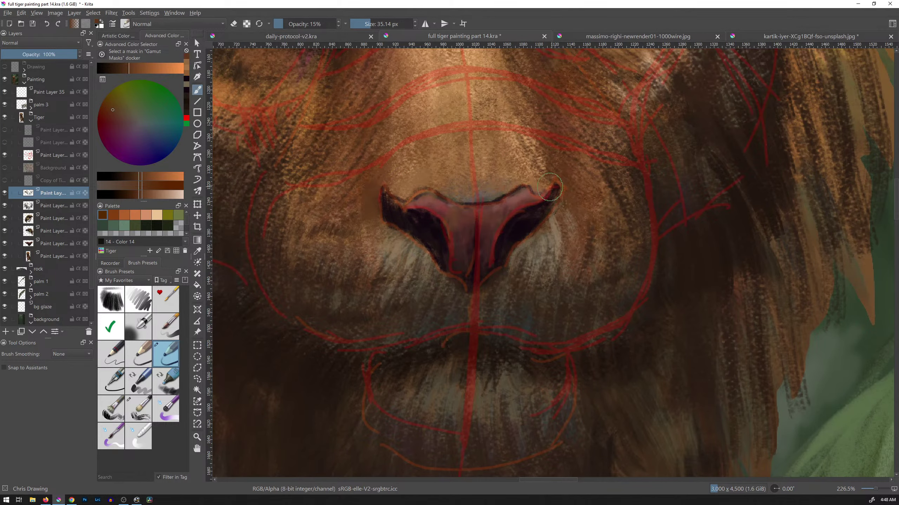
Choose the Textured Crease Update brush from the deevad 23.01 set and sample a light tan from the muzzle fur.
left_click(141, 282)
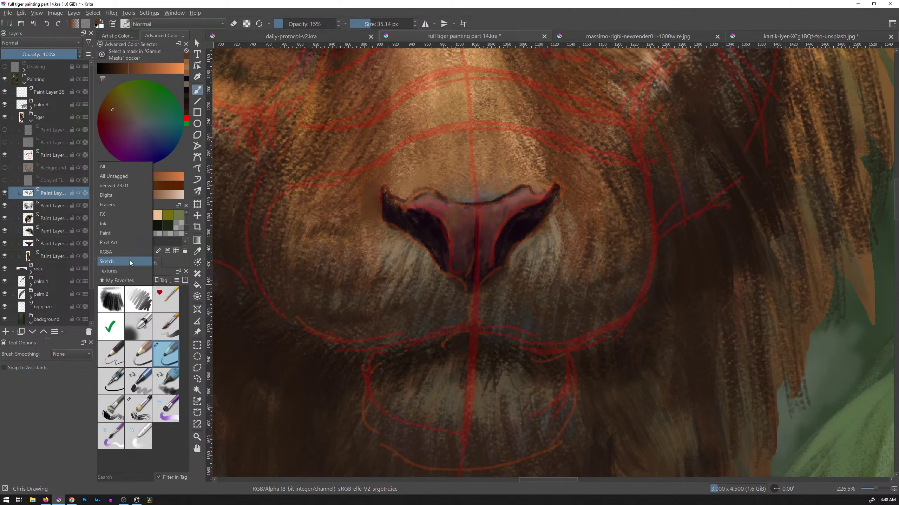
left_click(128, 185)
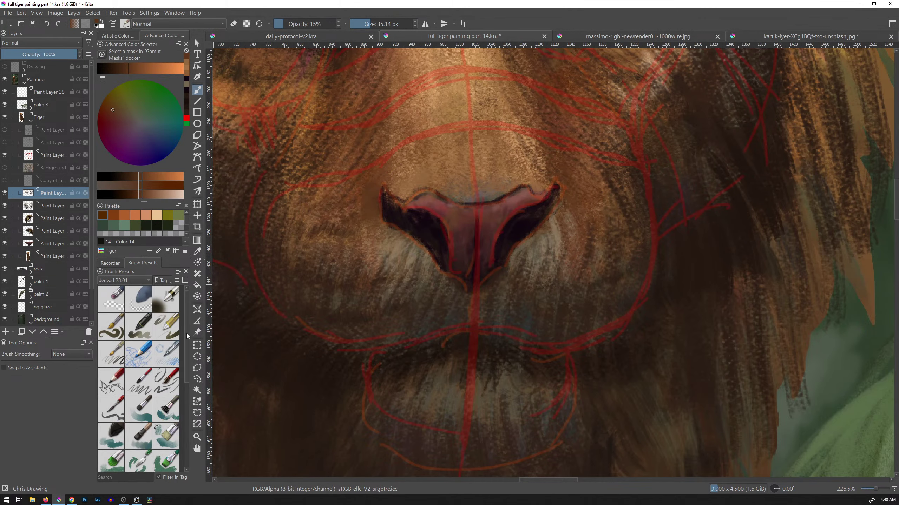
left_click_drag(187, 333, 188, 402)
left_click(138, 362)
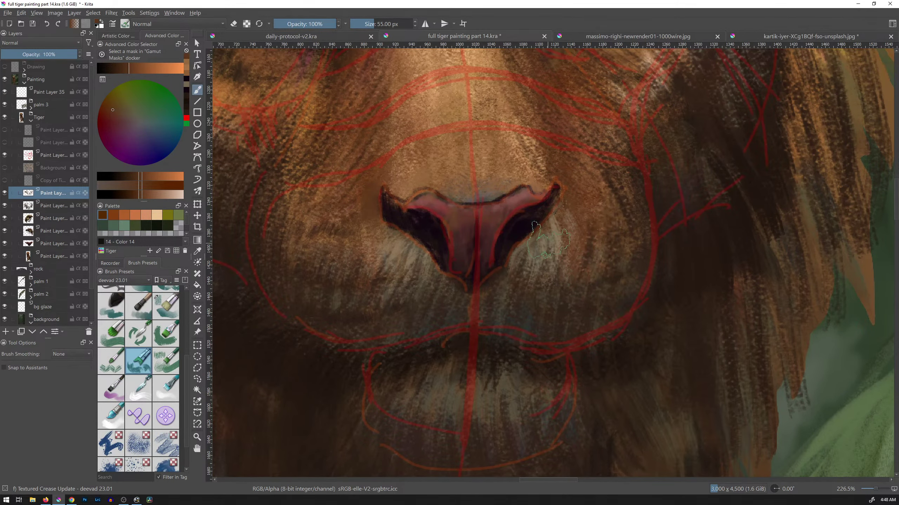
left_click(577, 219, "ctrl")
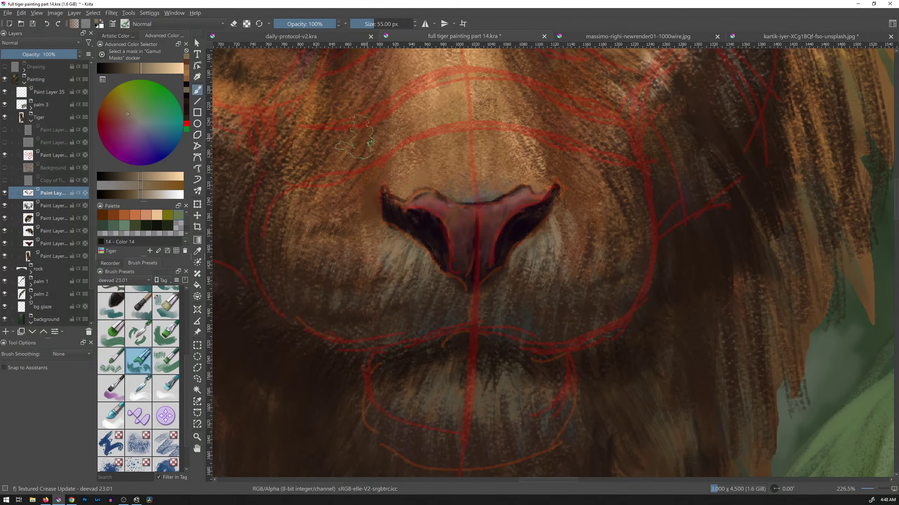
Enable random horizontal and vertical offsets for the brush's texture pattern, try a stroke on the cheek and undo it.
left_click(112, 25)
mouse_move(564, 108)
left_mouse_down()
mouse_move(509, 135)
mouse_move(468, 126)
left_mouse_up()
mouse_move(502, 207)
left_mouse_down()
mouse_move(503, 238)
mouse_move(512, 249)
mouse_move(524, 241)
mouse_move(518, 271)
left_mouse_up()
left_click(550, 395)
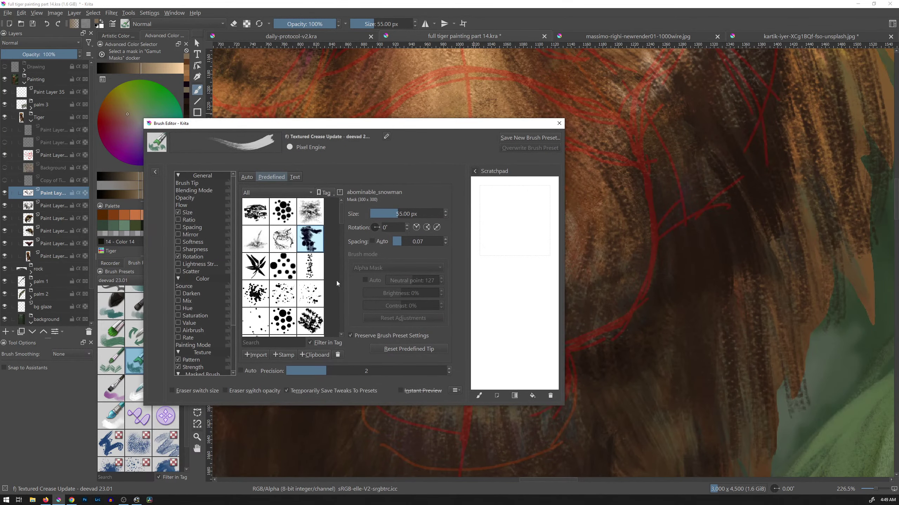
left_click_drag(233, 306, 232, 346)
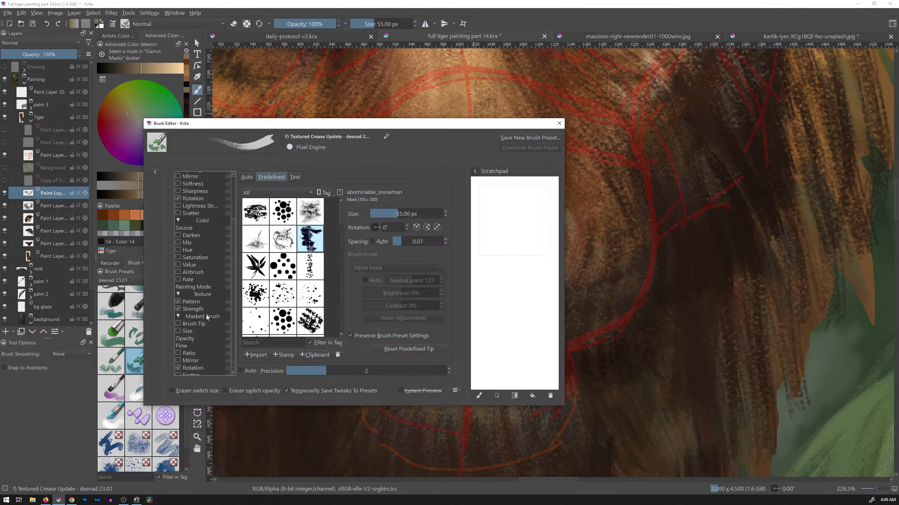
left_click(201, 302)
left_click(280, 180)
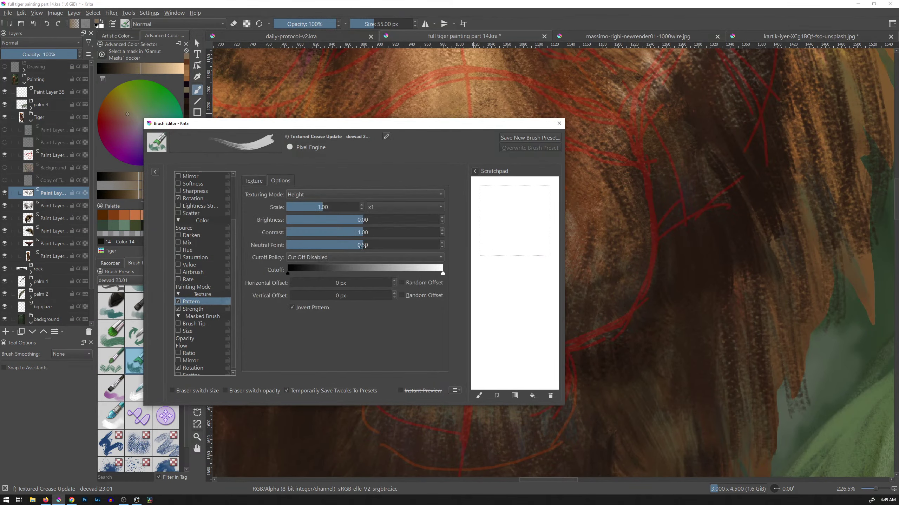
left_click(409, 282)
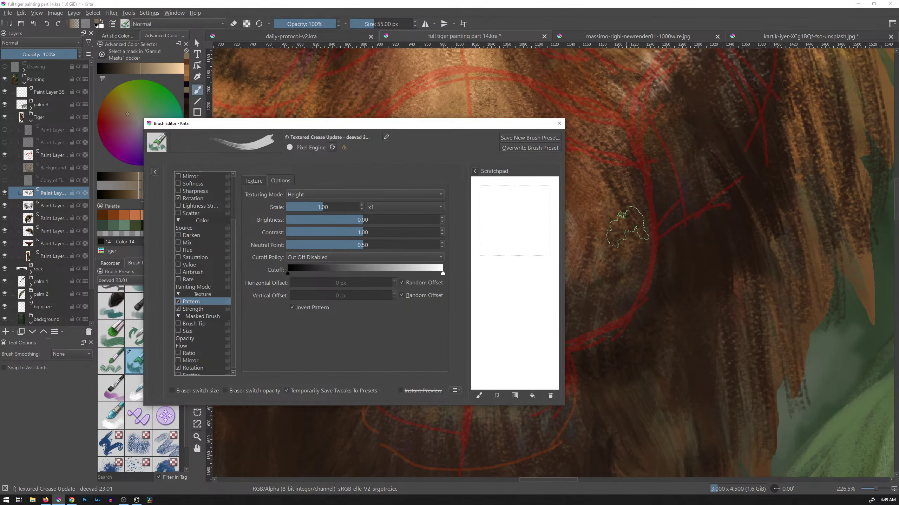
left_click_drag(614, 265, 620, 186)
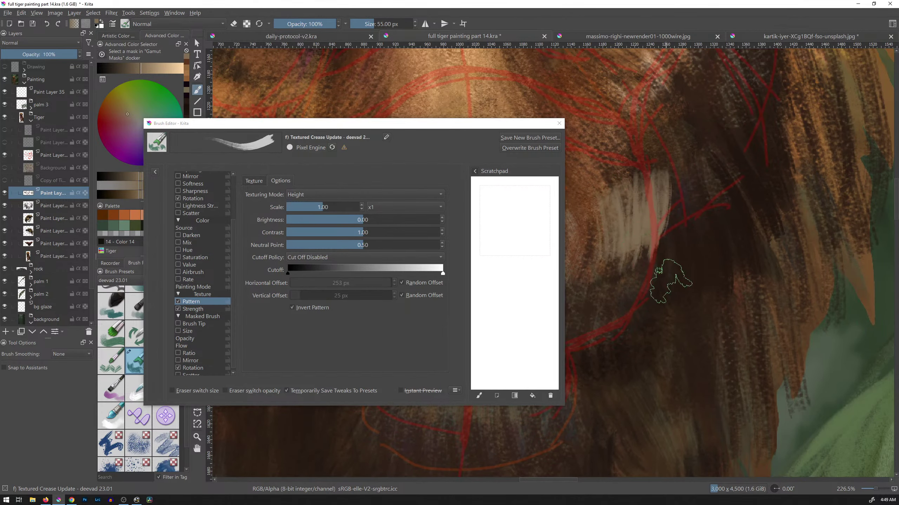
key("ctrl+z")
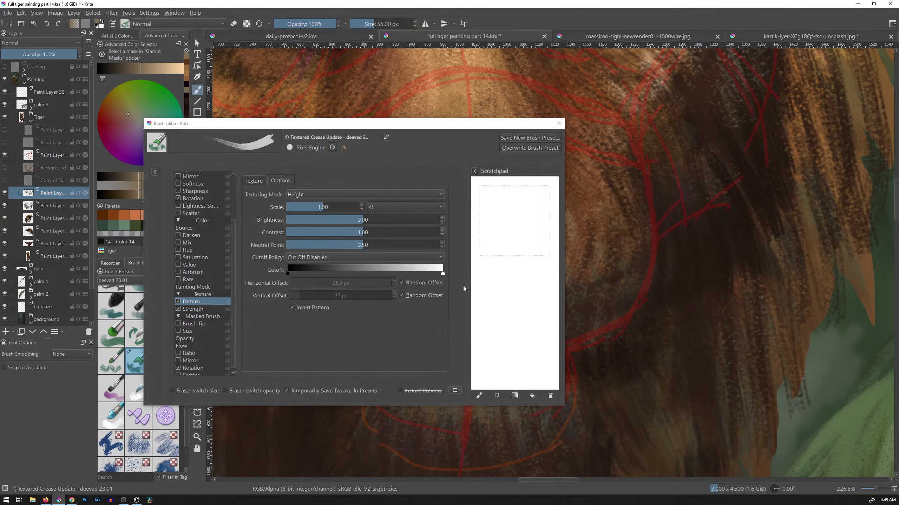
Enable Scatter at 26% strength for the Textured Crease brush, test it on the scratchpad, clear the pad and close the brush settings.
left_click_drag(235, 240, 234, 197)
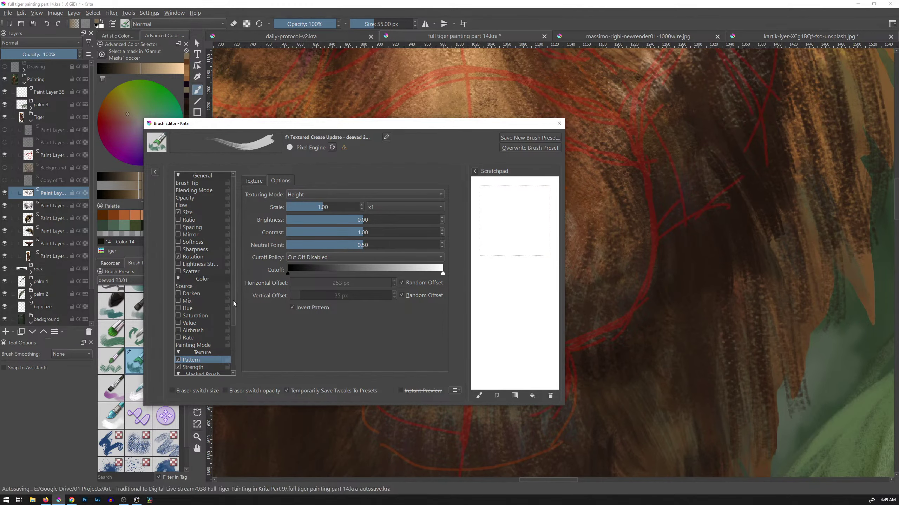
mouse_move(233, 319)
left_mouse_down()
mouse_move(232, 349)
mouse_move(233, 298)
left_mouse_up()
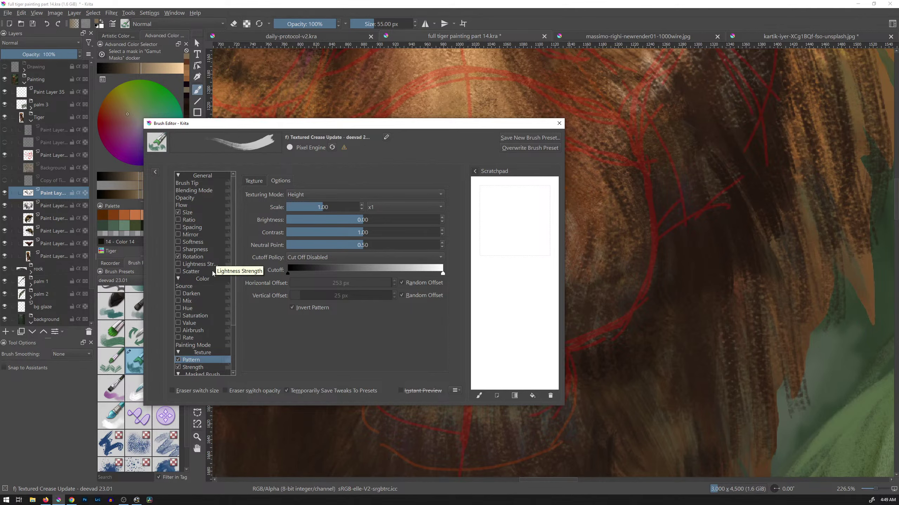
left_click(178, 271)
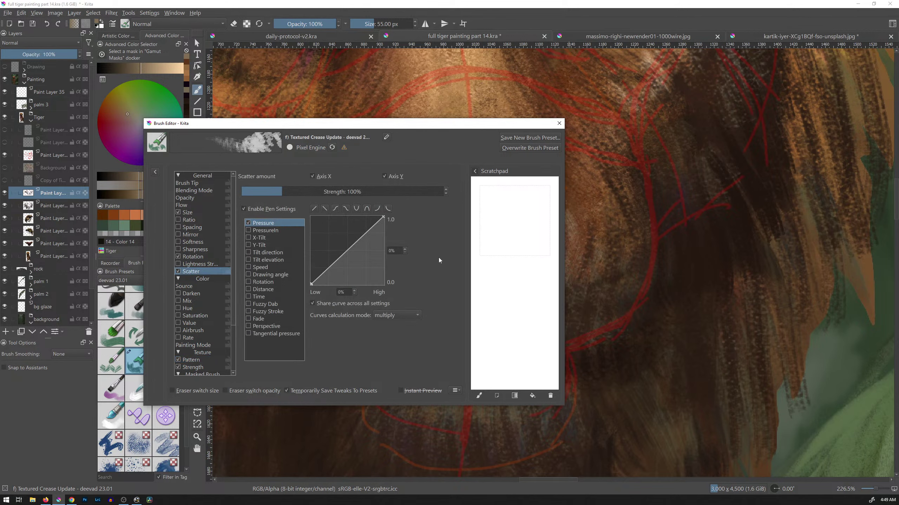
left_click_drag(278, 192, 250, 191)
mouse_move(495, 214)
left_mouse_down()
mouse_move(508, 252)
mouse_move(520, 223)
mouse_move(541, 240)
mouse_move(511, 259)
mouse_move(525, 282)
mouse_move(499, 250)
mouse_move(513, 268)
mouse_move(499, 294)
left_mouse_up()
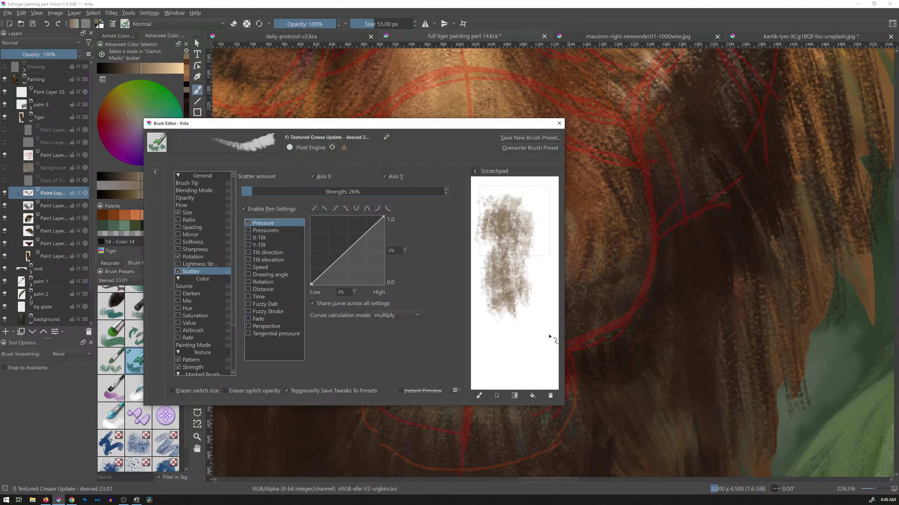
left_click(550, 396)
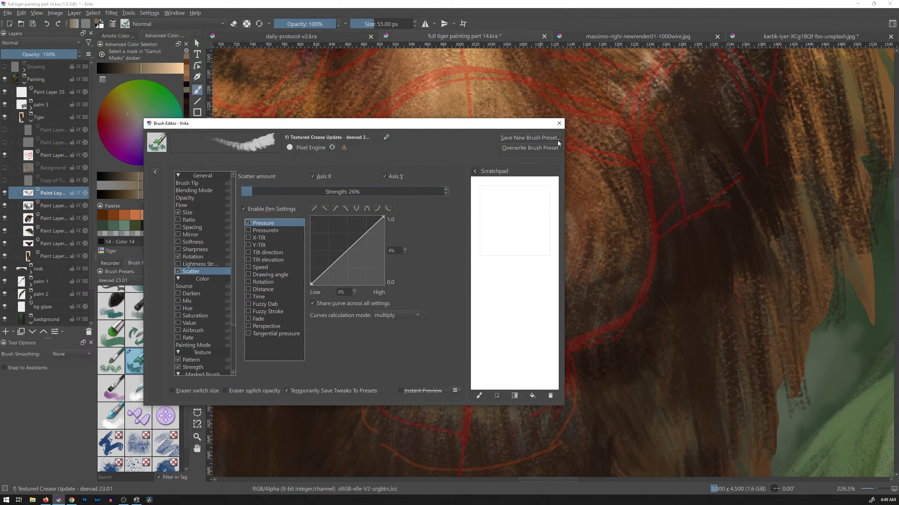
left_click(558, 124)
Reduce the brush size to 24.68 px and sample an orange-brown from the fur around the nose.
left_click_drag(585, 254, 554, 254, "shift")
left_click(430, 193, "ctrl")
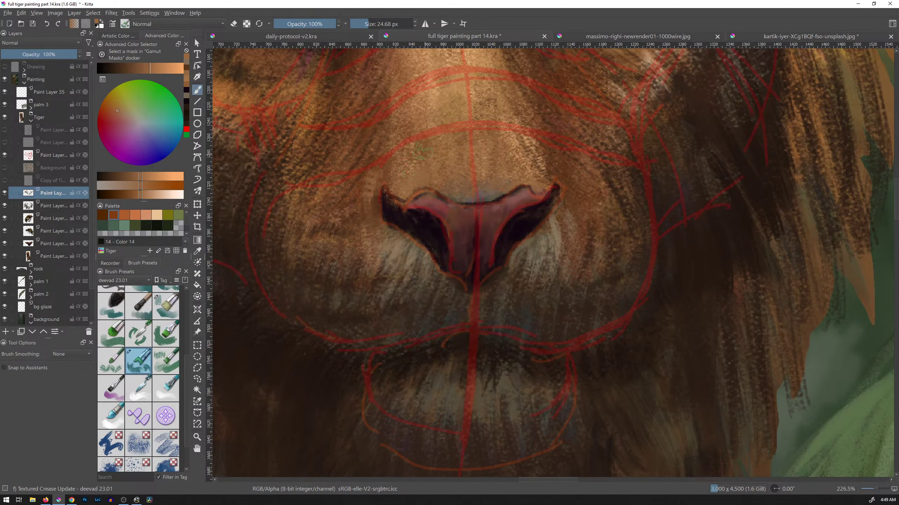
left_click(420, 212, "ctrl")
left_click(421, 212, "ctrl")
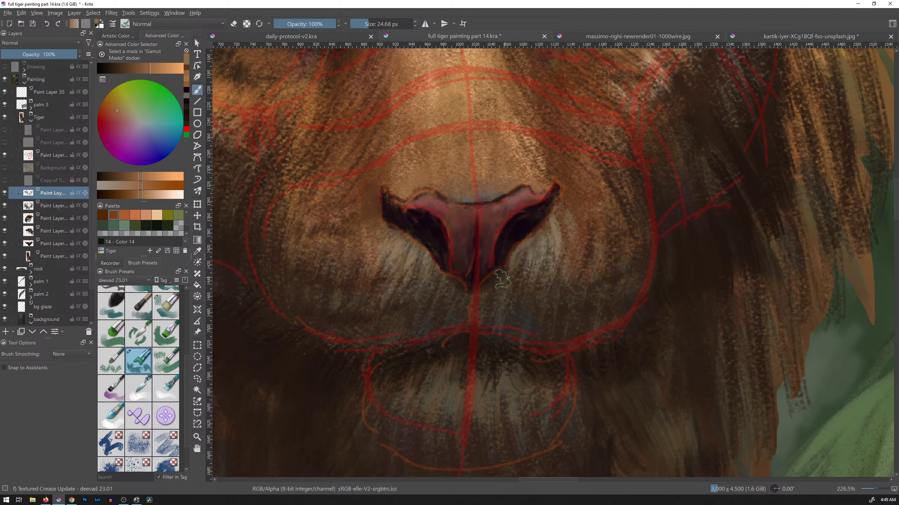
Choose the Dry Brushing preset from the My Favorites brush set.
left_click(142, 281)
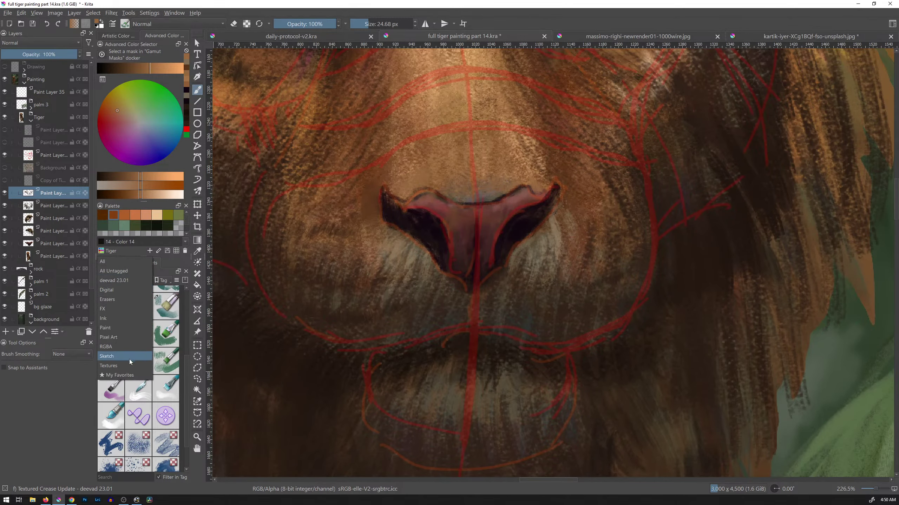
left_click(132, 380)
left_click(139, 409)
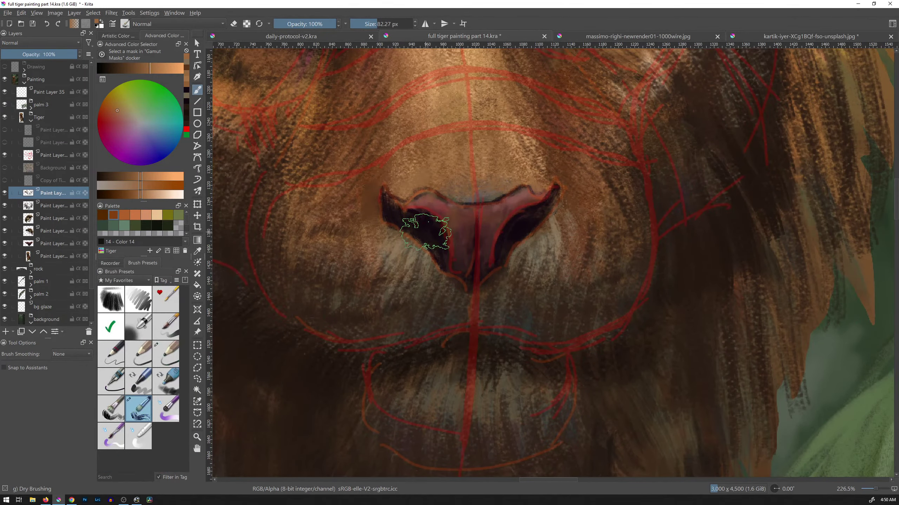
Enable Scatter at 29% strength and random horizontal and vertical pattern offsets for the Dry Brushing preset.
left_click(114, 24)
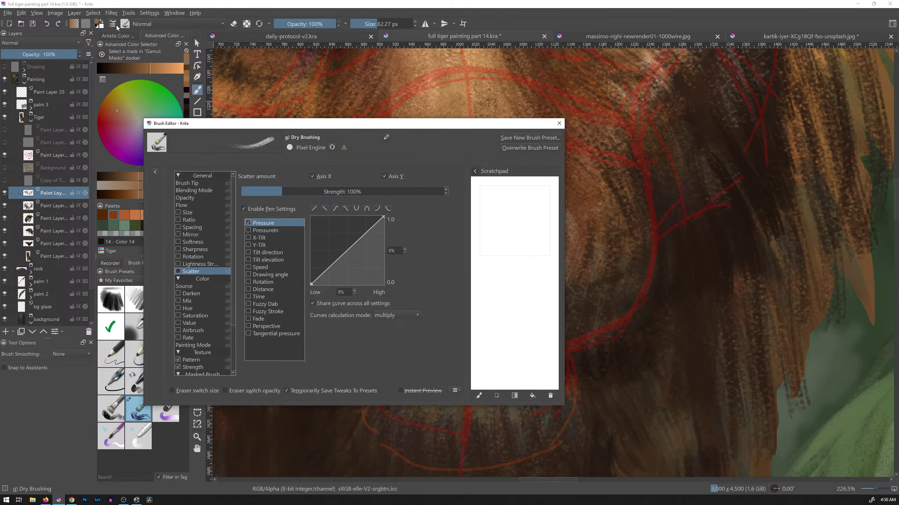
left_click(180, 272)
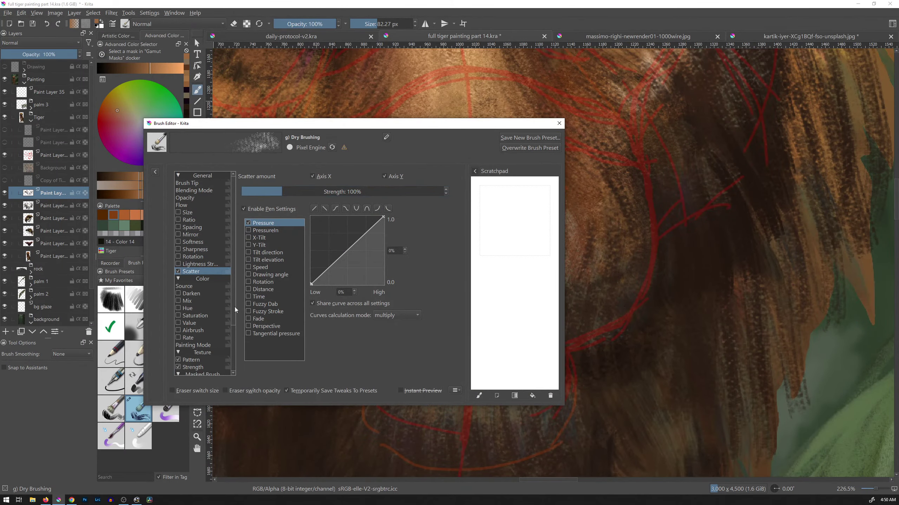
left_click_drag(272, 194, 253, 197)
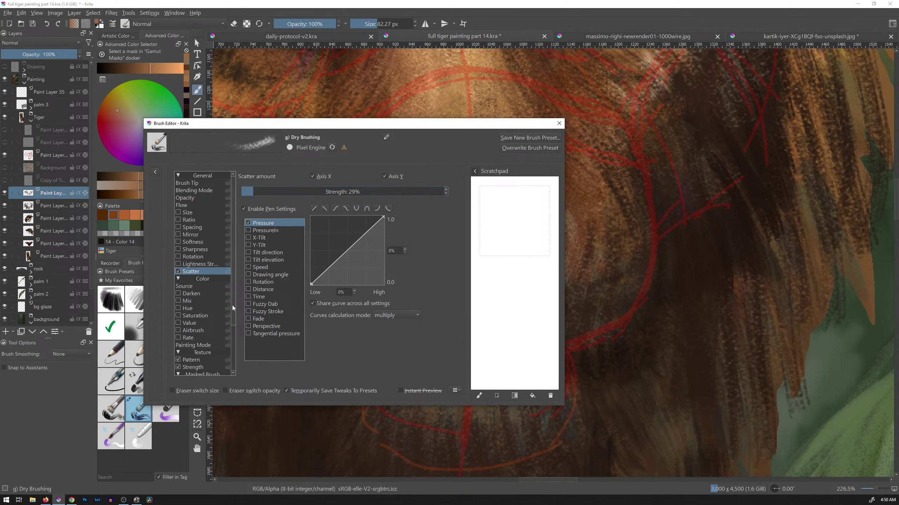
scroll(231, 318, "down", 3)
left_click(205, 309)
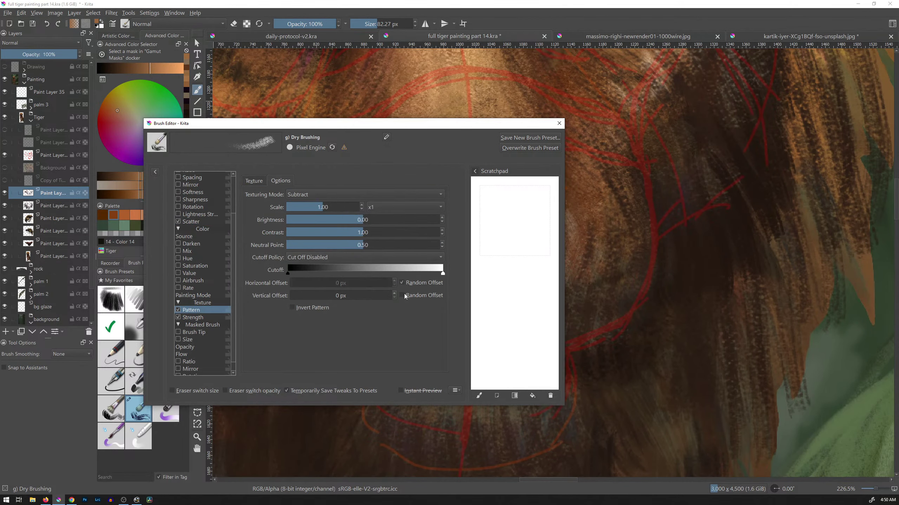
left_click(559, 123)
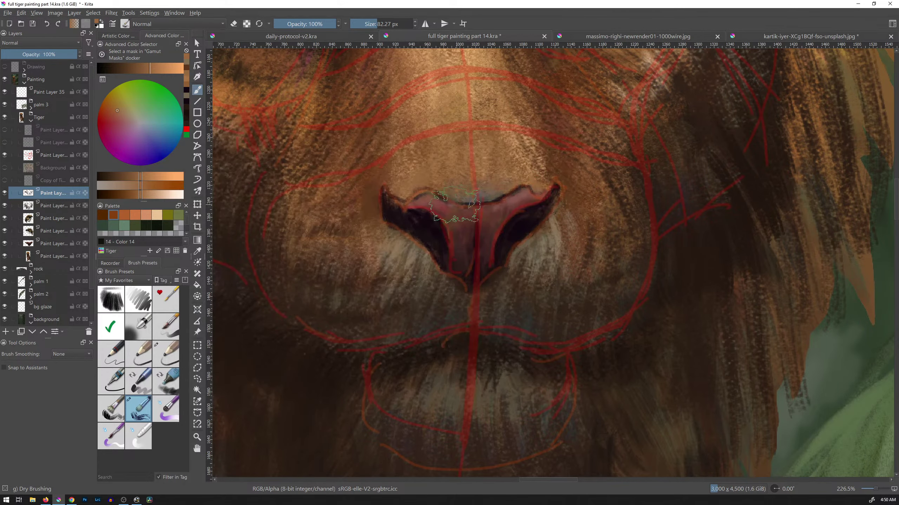
Reduce the brush to 38.86 px and brush sampled orange-brown and darker brown fur texture around the nose's upper-left edge.
left_click(408, 164, "ctrl")
left_click_drag(372, 174, 375, 212)
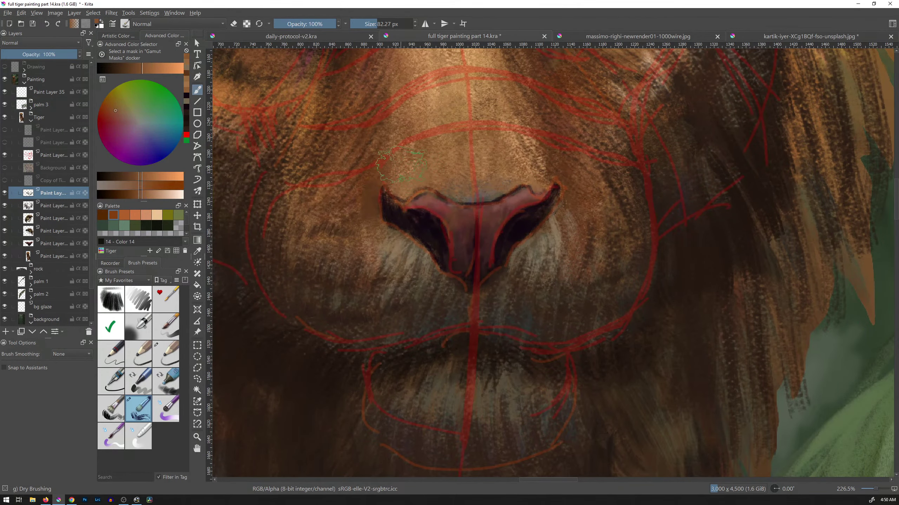
left_click_drag(401, 167, 366, 167)
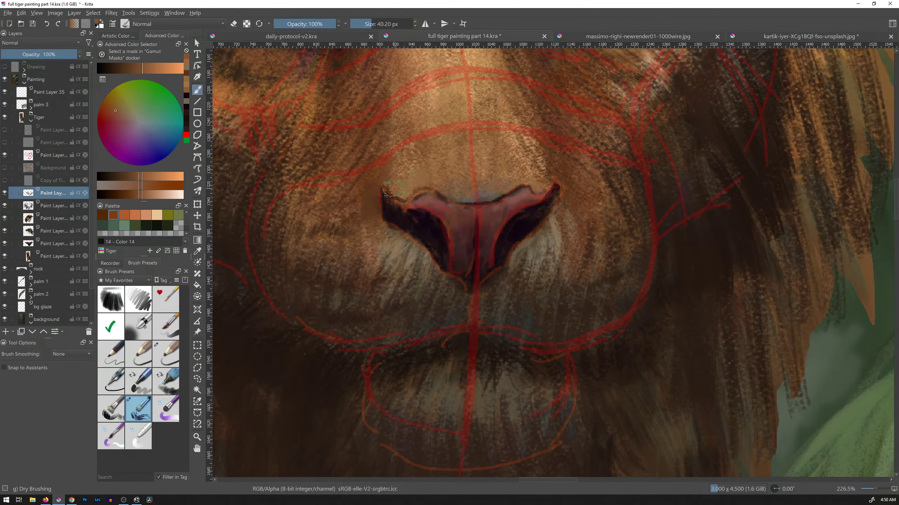
left_click(408, 158, "ctrl")
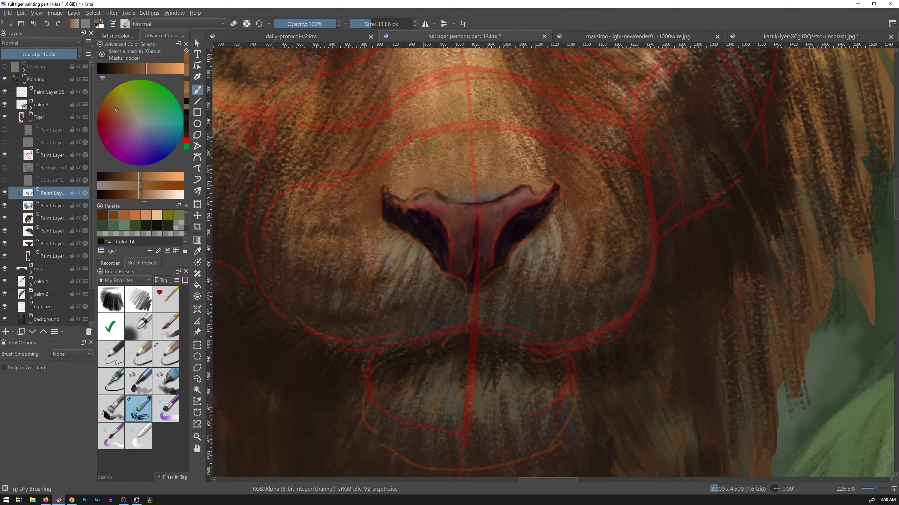
left_click(382, 174, "ctrl")
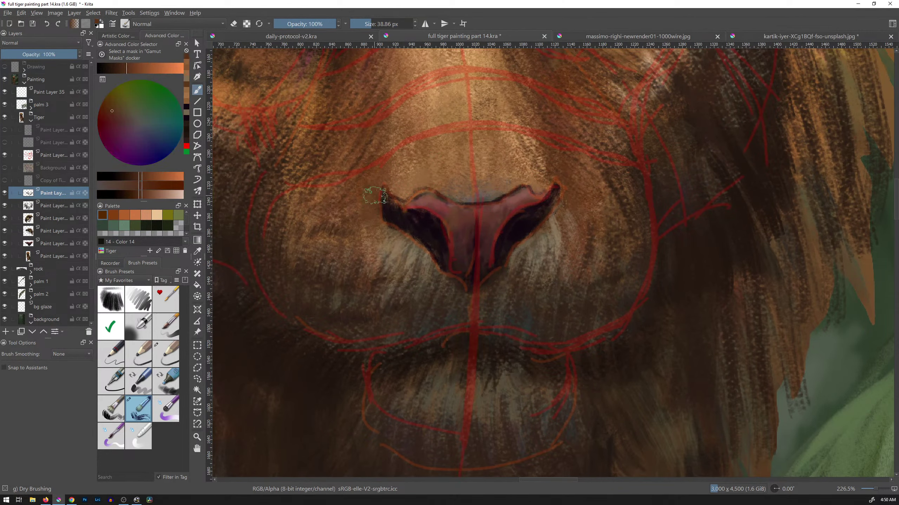
Blend the fur above and to the right of the nose with sampled browns, reducing the brush to 24.21 px.
left_click(553, 158, "ctrl")
left_click(547, 160, "ctrl")
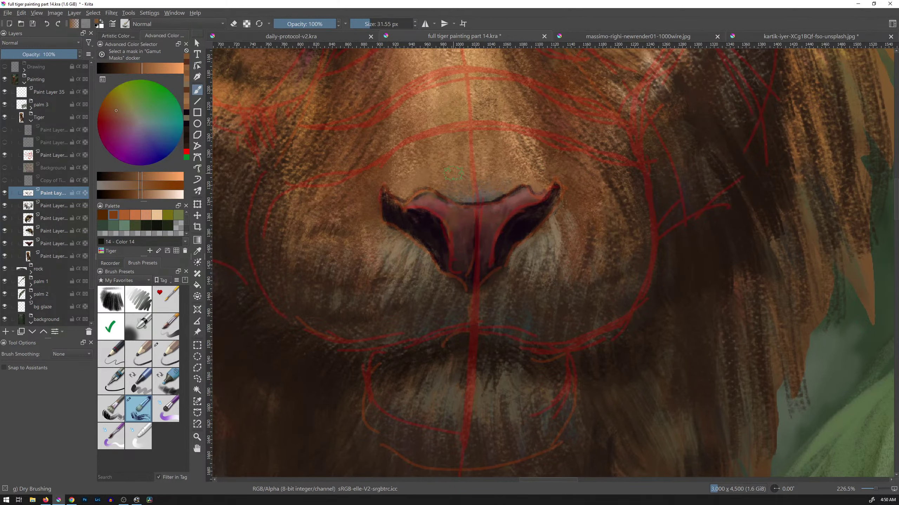
left_click(440, 173, "ctrl")
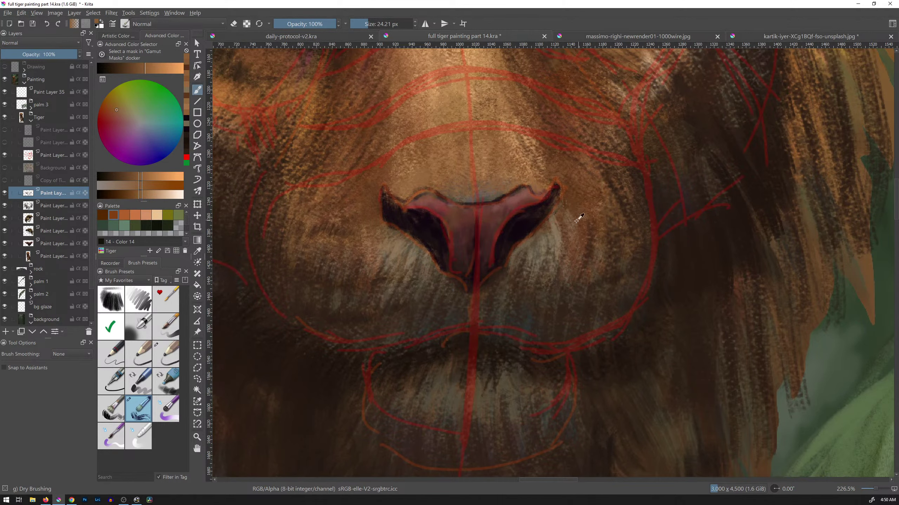
left_click(588, 220, "ctrl")
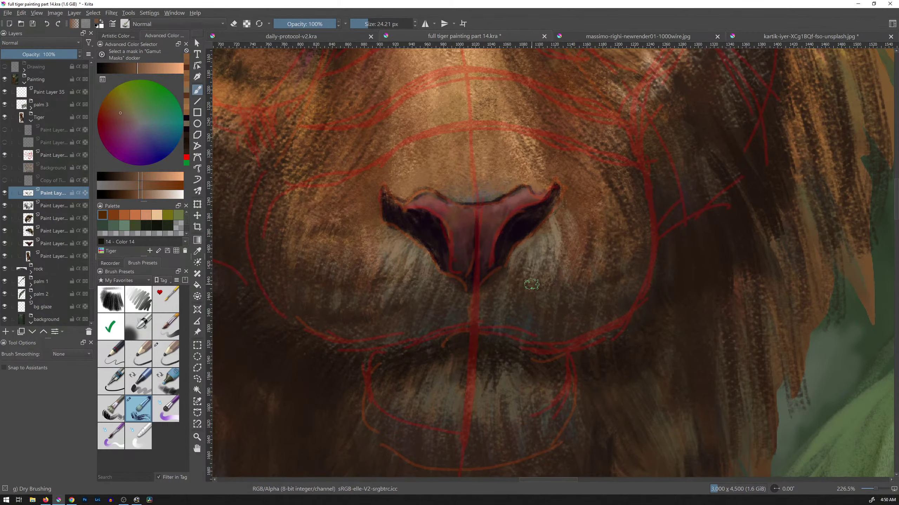
Sample dark browns from the mouth and the right cheek shadow and darken the mouth crease and the lower right muzzle edge.
left_click(439, 345, "ctrl")
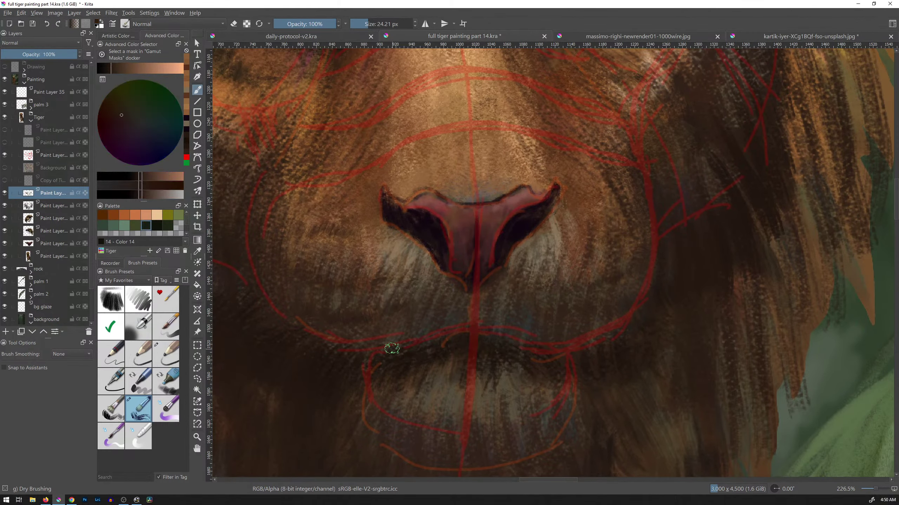
left_click_drag(407, 342, 438, 343)
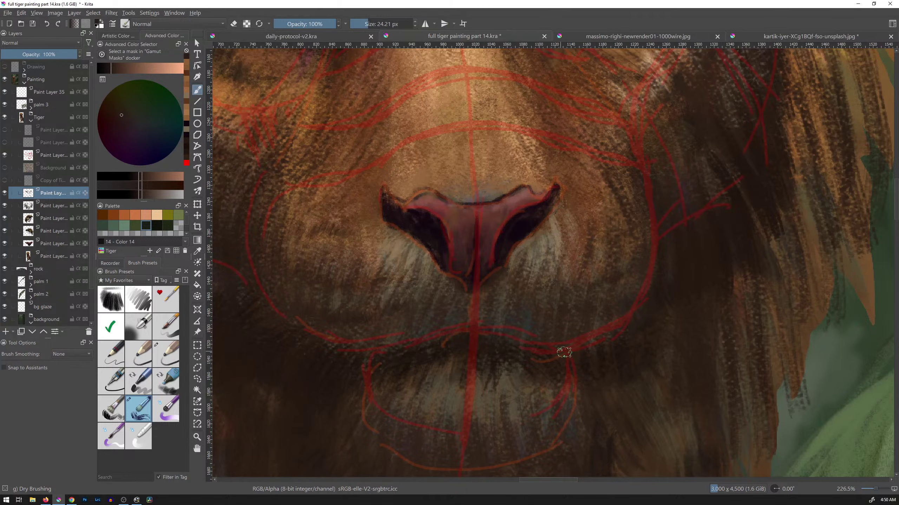
left_click(664, 266, "ctrl")
mouse_move(616, 330)
left_mouse_down()
mouse_move(598, 350)
mouse_move(603, 366)
left_mouse_up()
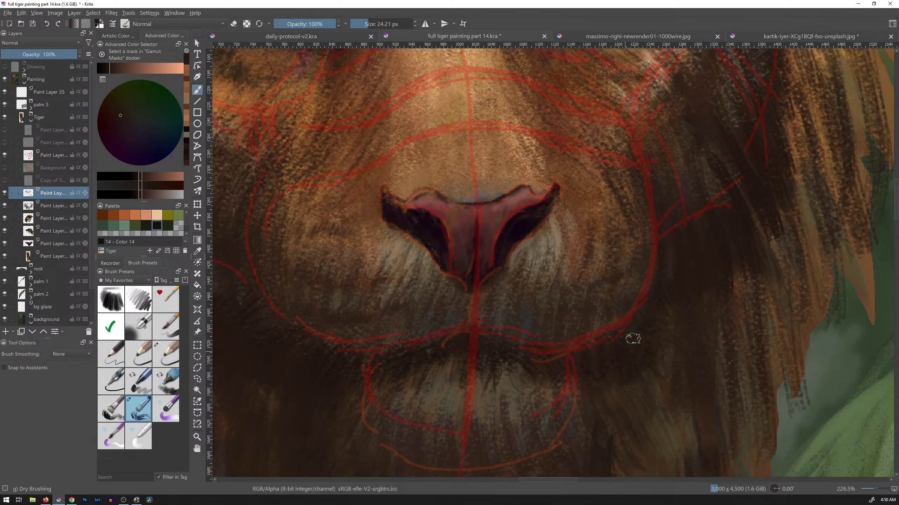
Undo a test stroke on the right cheek and raise the low-pressure end of the brush's texture Strength curve to 56%.
mouse_move(592, 254)
left_mouse_down()
mouse_move(595, 298)
mouse_move(628, 295)
left_mouse_up()
key("ctrl+z")
left_click(111, 24)
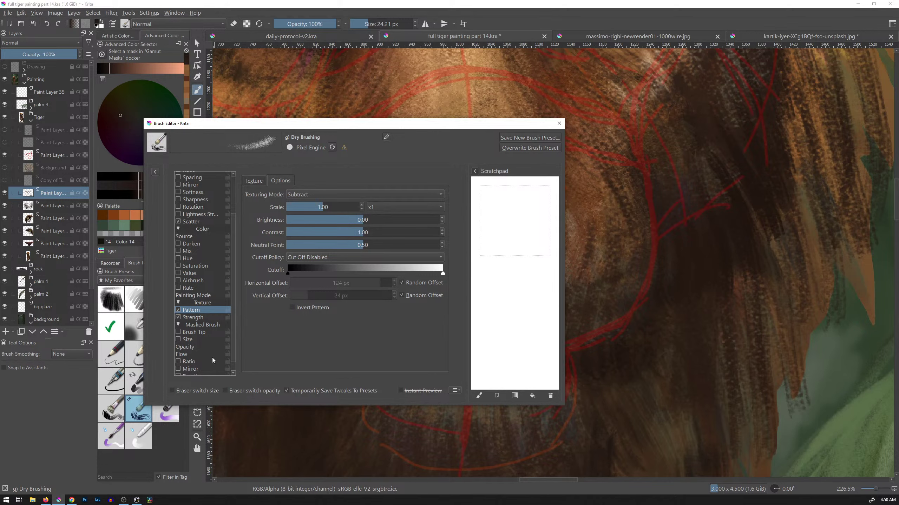
scroll(233, 321, "down", 1)
left_click(192, 306)
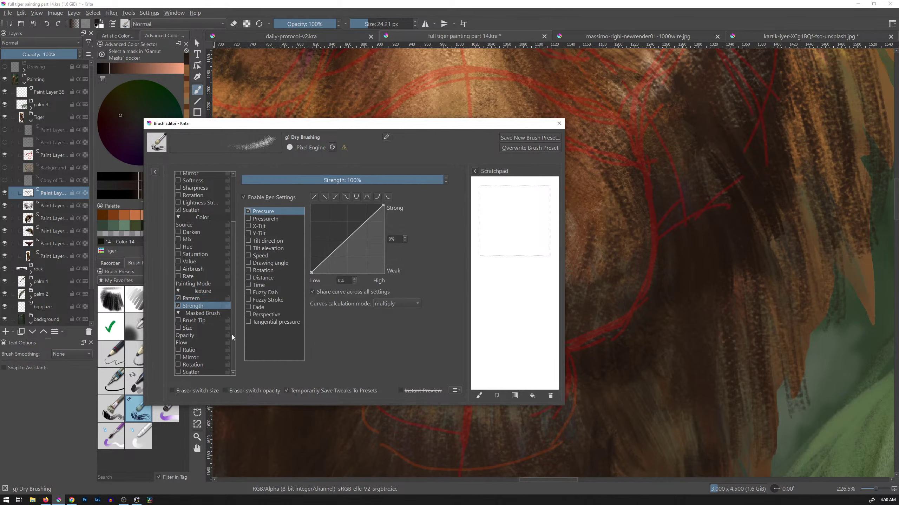
left_click_drag(310, 272, 312, 234)
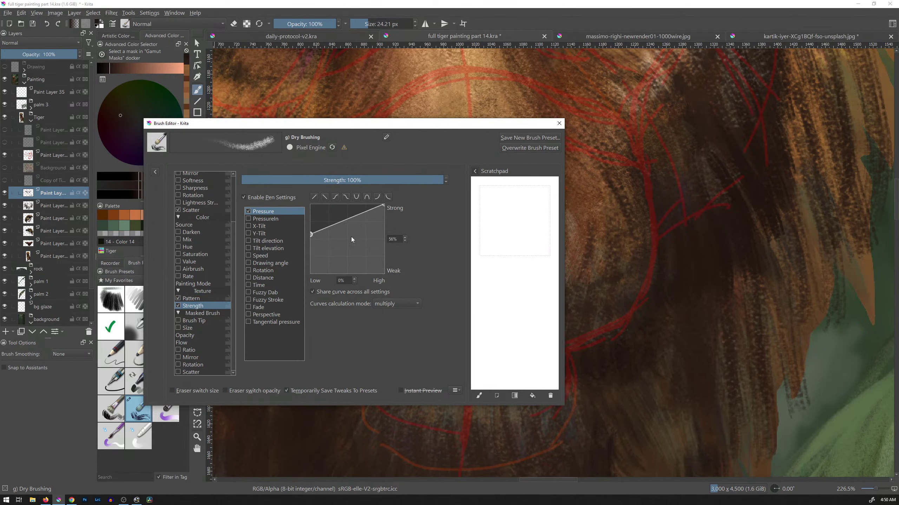
left_click(558, 123)
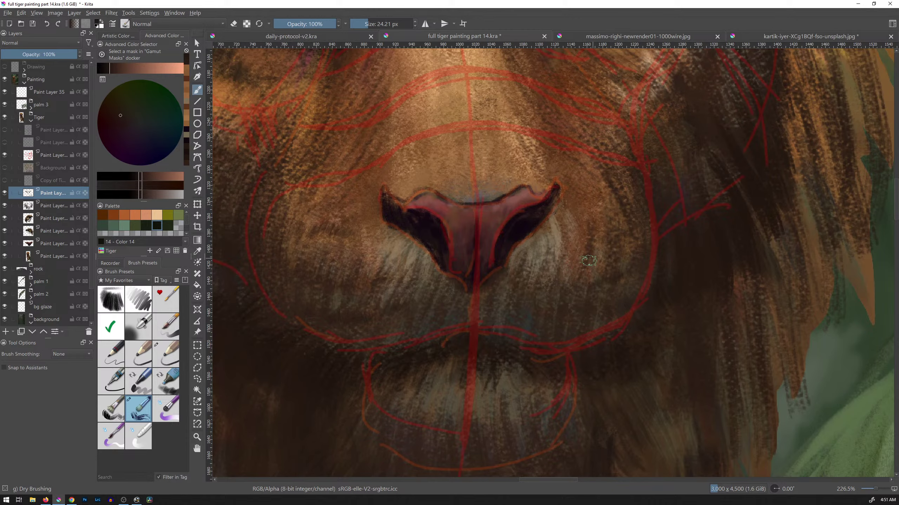
Hide the red contour guides, examine the whole tiger beside the reference photos in normal and mirrored view, and restore the view and guides.
left_click(616, 222, "ctrl")
left_click_drag(623, 209, 600, 259)
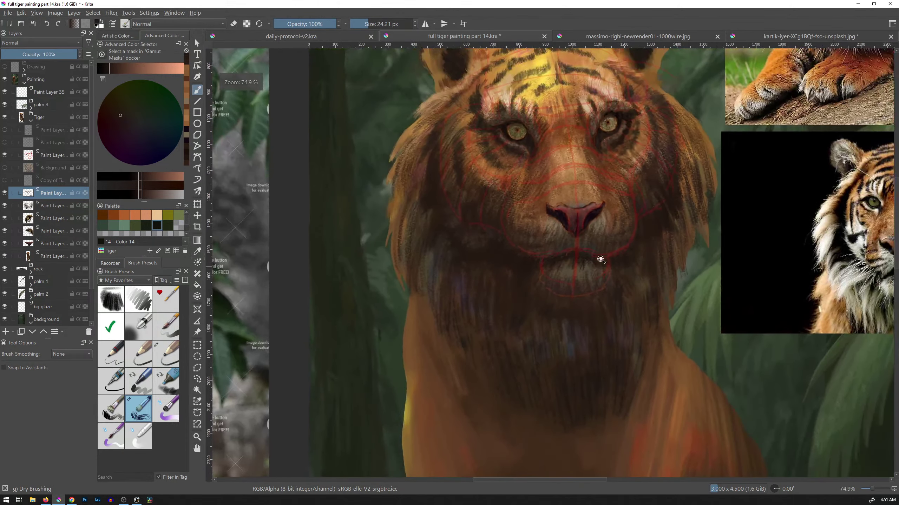
left_click_drag(650, 224, 575, 275)
left_click(4, 155)
mouse_move(40, 236)
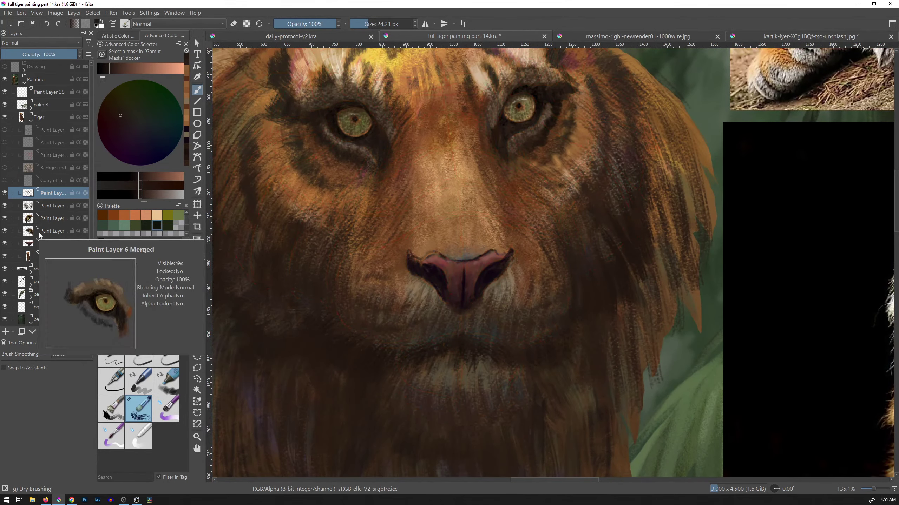
left_click_drag(571, 245, 569, 275)
mouse_move(596, 241)
left_mouse_down()
mouse_move(571, 302)
mouse_move(585, 266)
mouse_move(612, 278)
left_mouse_up()
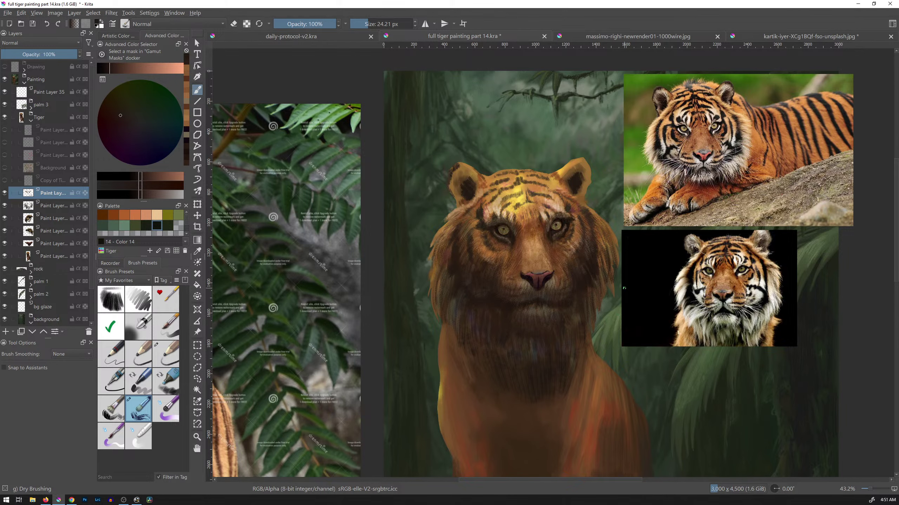
key("m")
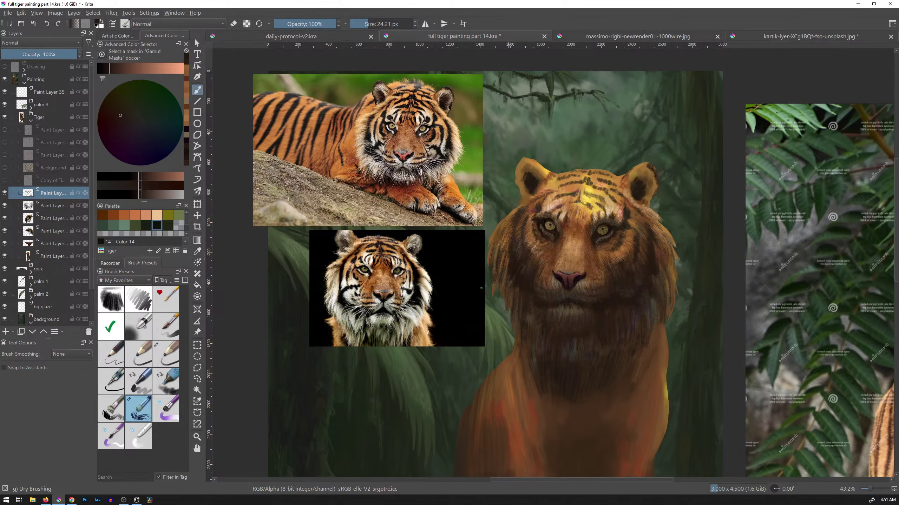
key("m")
left_click(5, 156)
Add a new paint layer above the nose layer and set up the Chris Drawing brush in black at 5 px.
left_click_drag(564, 294, 572, 246)
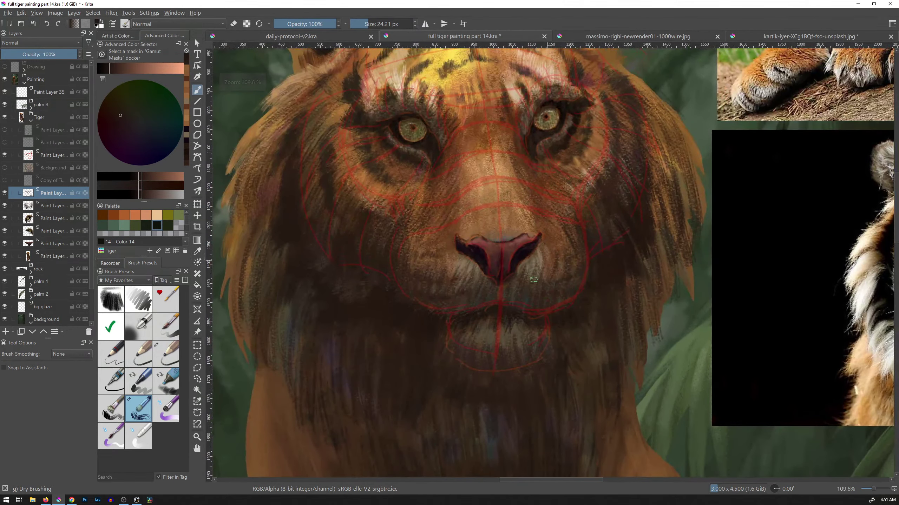
key("Insert")
key("slash")
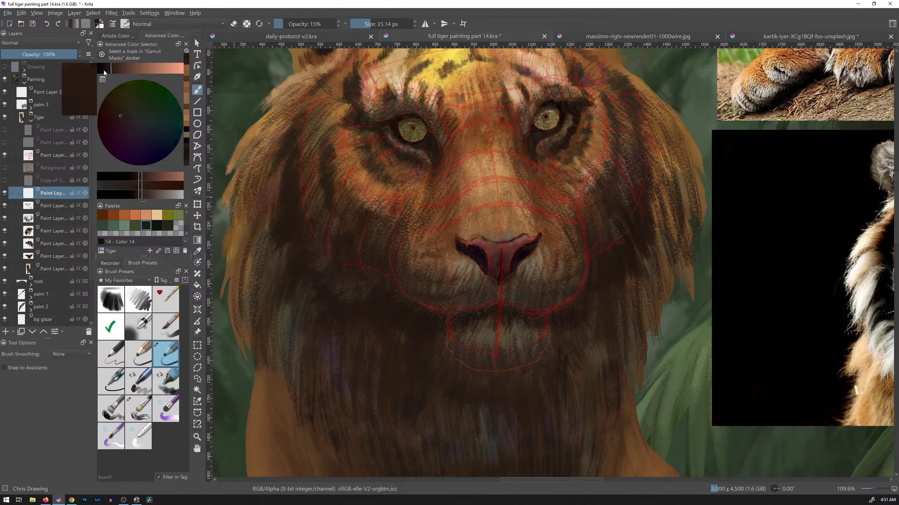
left_click(156, 225)
key("bracketleft")
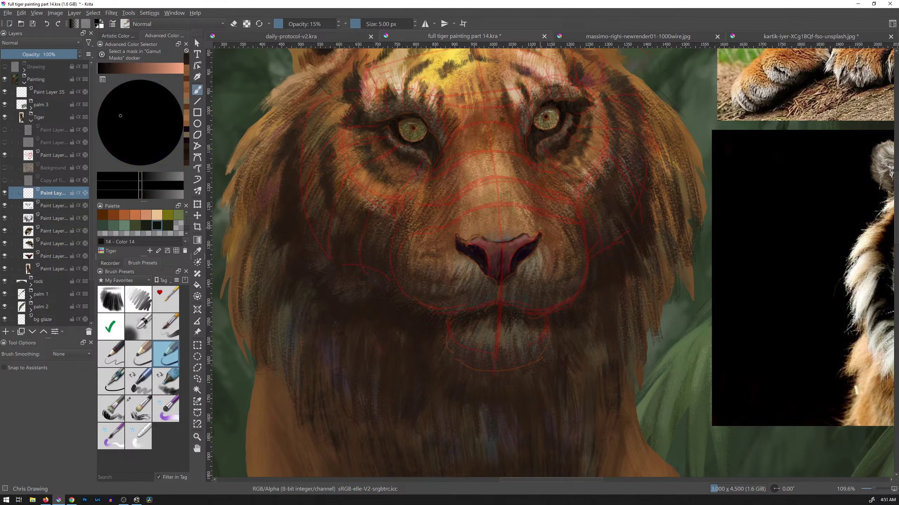
Draw a straight black line between the tiger's pupils and move it down onto the bridge of the nose.
key("v")
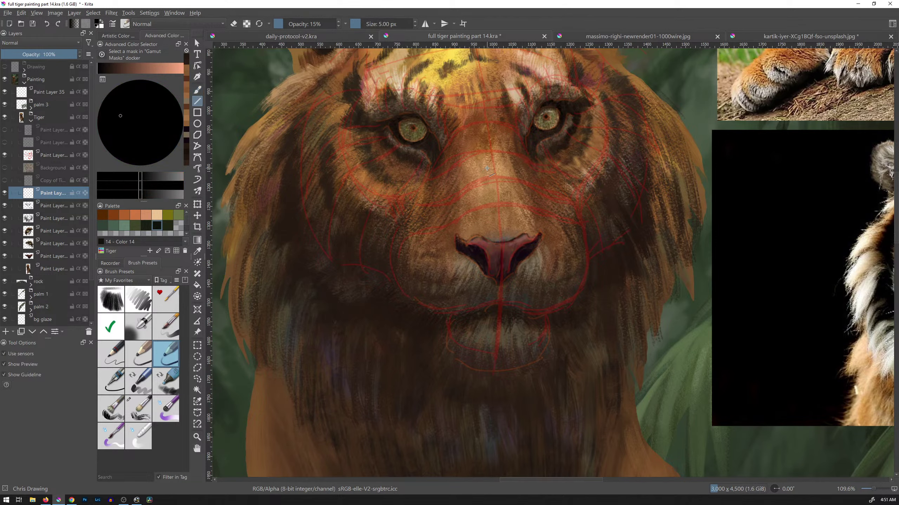
left_click_drag(414, 127, 547, 118)
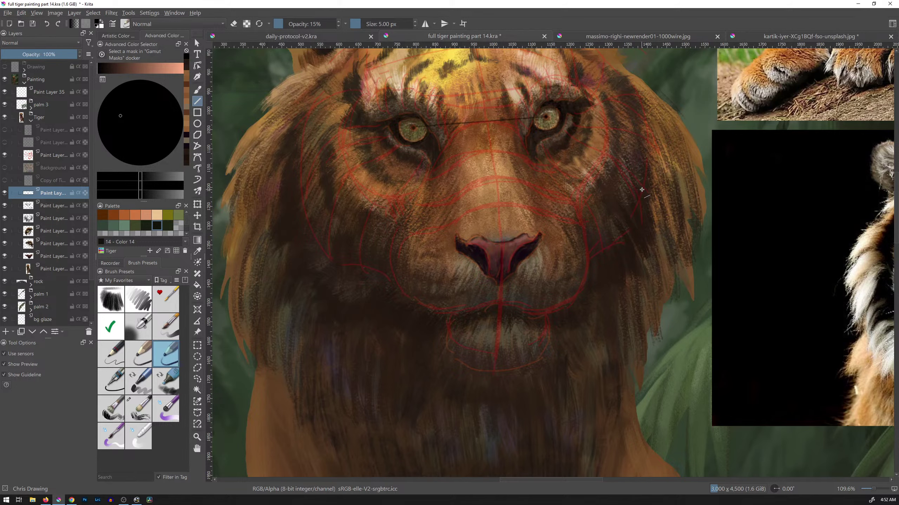
key("t")
left_click_drag(552, 120, 570, 230)
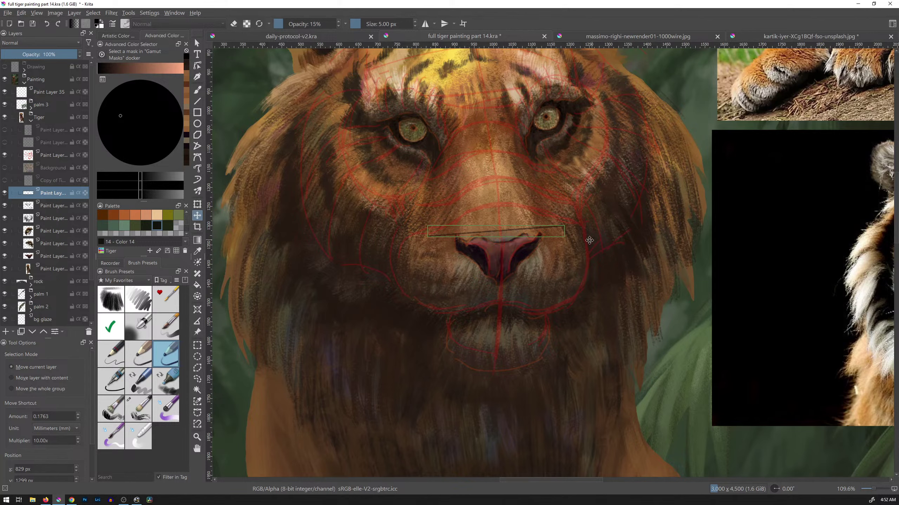
mouse_move(562, 231)
left_mouse_down()
mouse_move(568, 367)
mouse_move(558, 153)
mouse_move(552, 97)
mouse_move(541, 86)
mouse_move(558, 220)
left_mouse_up()
left_click_drag(557, 210, 556, 204)
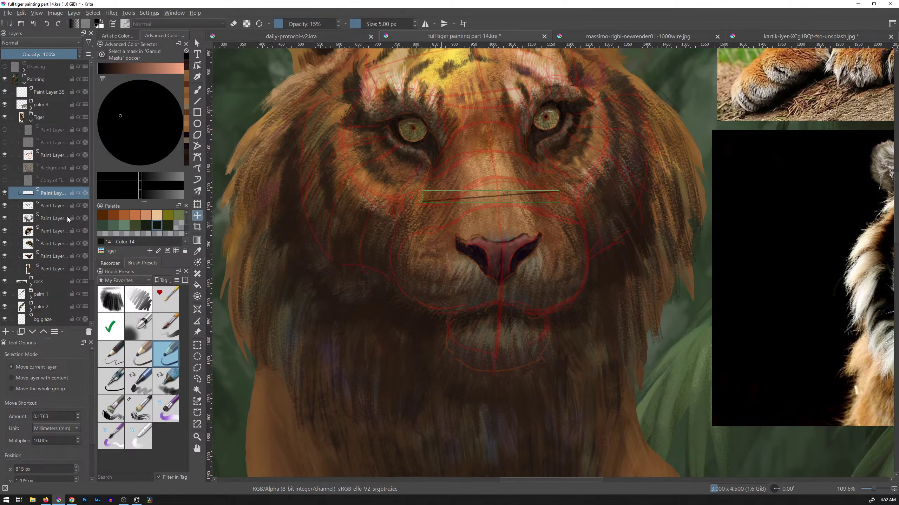
Identify the nose layer by toggling its visibility and transform it so the nose tilts parallel to the black line.
left_click(47, 206)
left_click(5, 206)
left_click(5, 206)
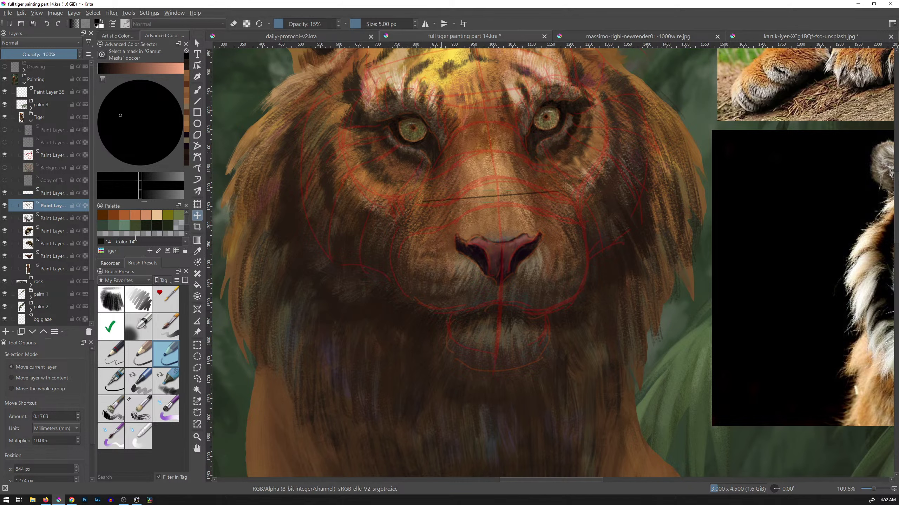
key("ctrl+t")
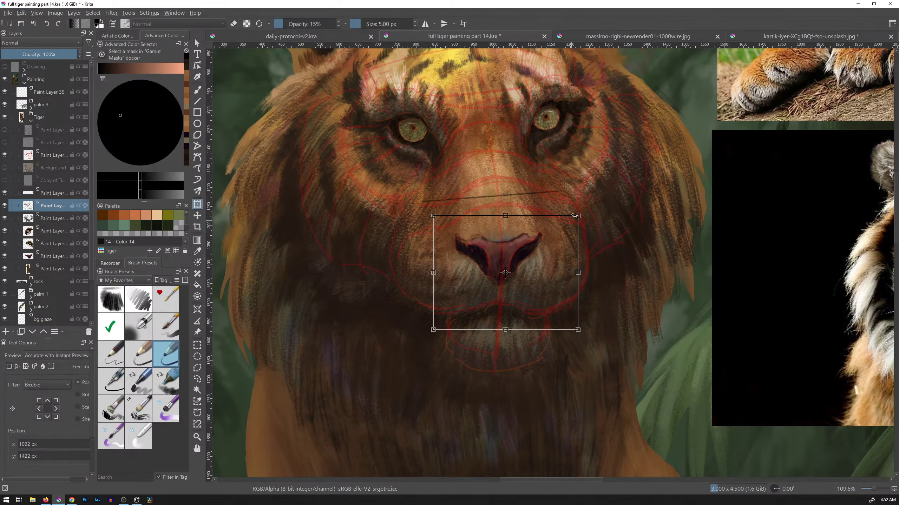
key("Escape")
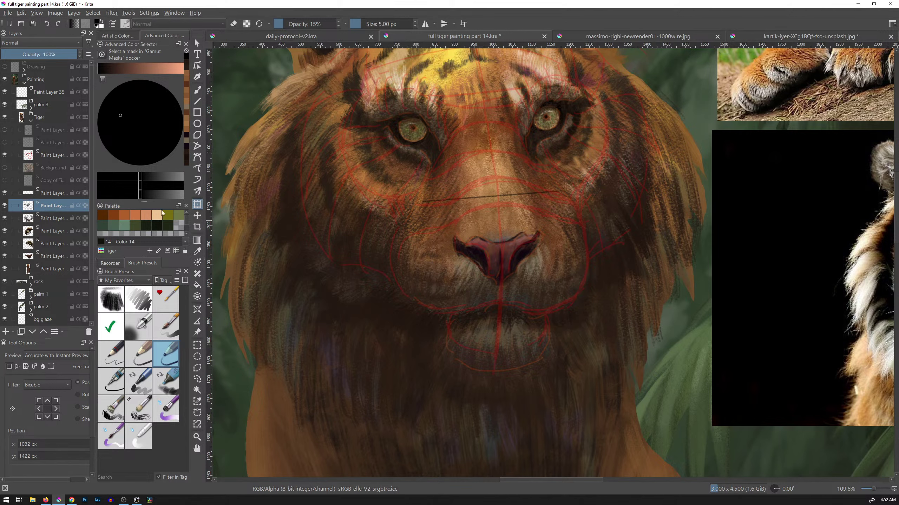
Move the black guide line down below the chin and check the whole tiger in normal and mirrored view.
left_click(53, 193)
key("t")
mouse_move(561, 208)
left_mouse_down()
mouse_move(551, 241)
mouse_move(555, 435)
left_mouse_up()
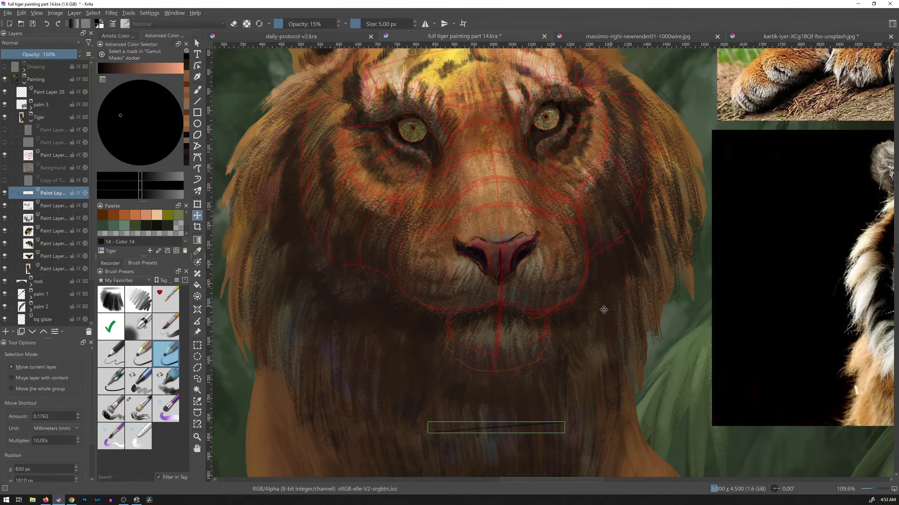
scroll(603, 309, "down", 5)
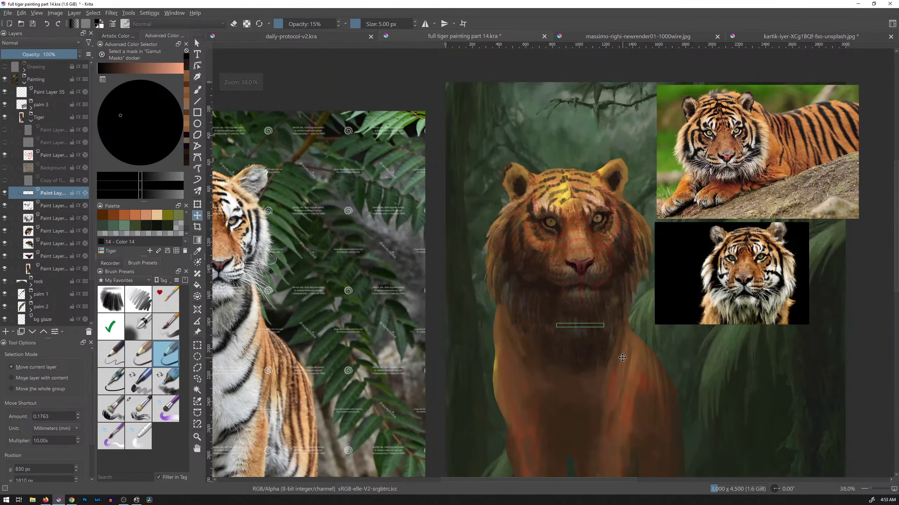
key("m")
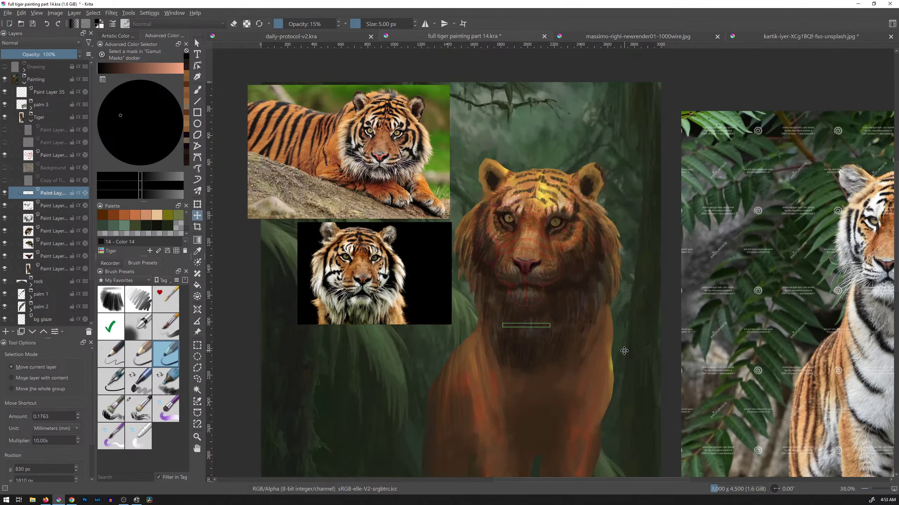
key("m")
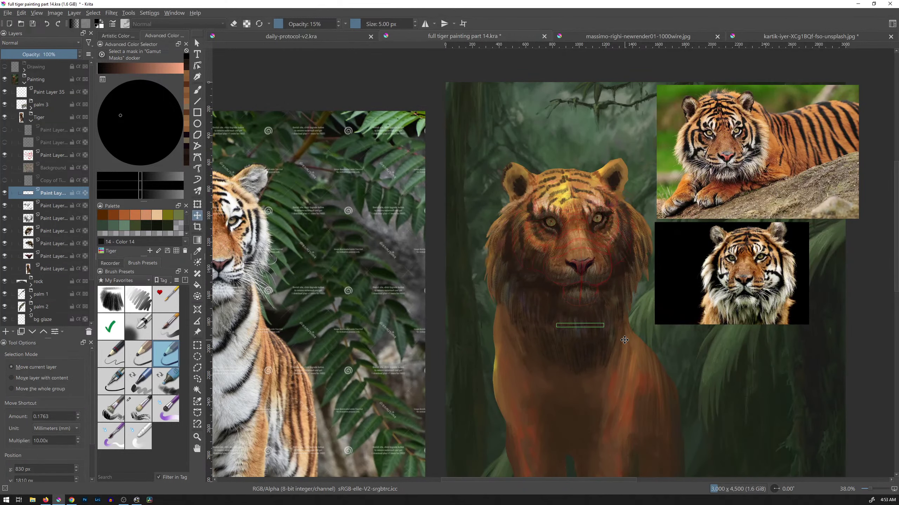
Move the black guide line up onto the tiger's mouth, just below the muzzle.
left_click_drag(612, 331, 637, 268)
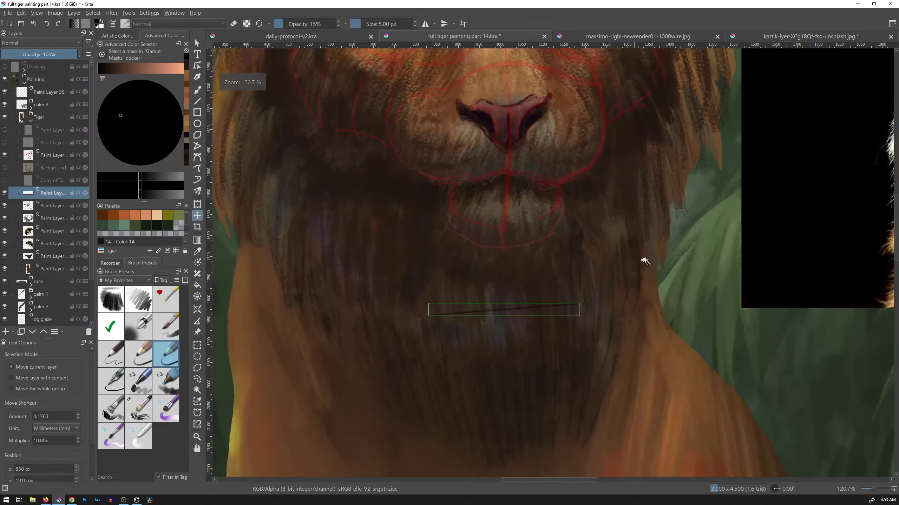
scroll(626, 245, "up", 4)
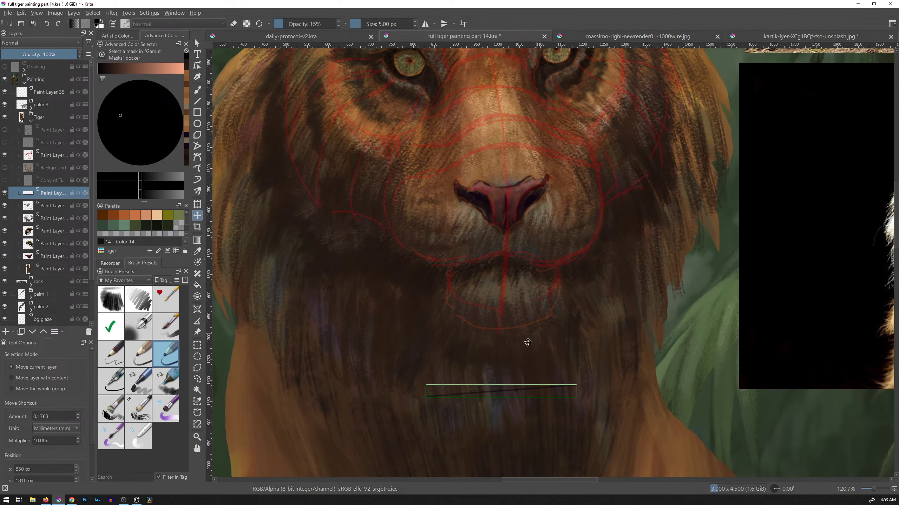
mouse_move(533, 392)
left_mouse_down()
mouse_move(546, 279)
mouse_move(535, 267)
mouse_move(570, 276)
mouse_move(571, 244)
mouse_move(571, 268)
left_mouse_up()
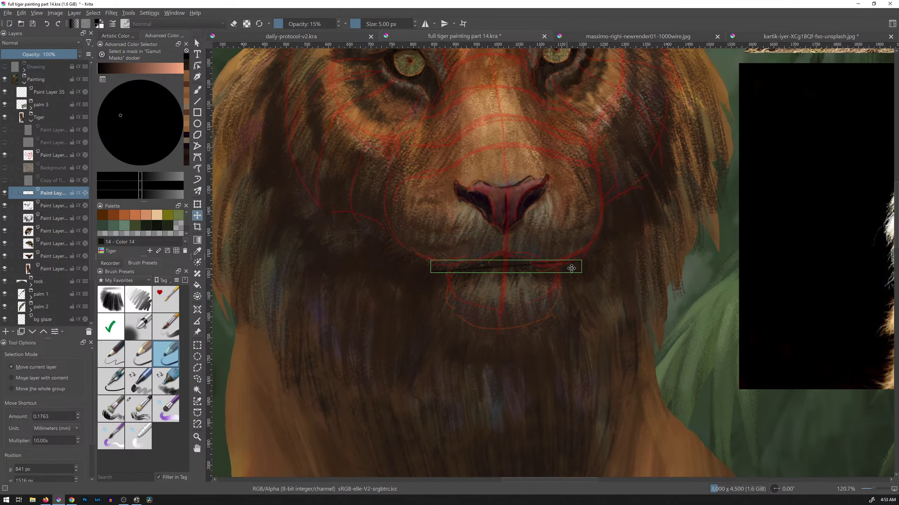
On the nose layer, paint the mouth along the black line in sampled dark brown with the Chris Drawing brush at 14.82 px.
left_click(56, 206)
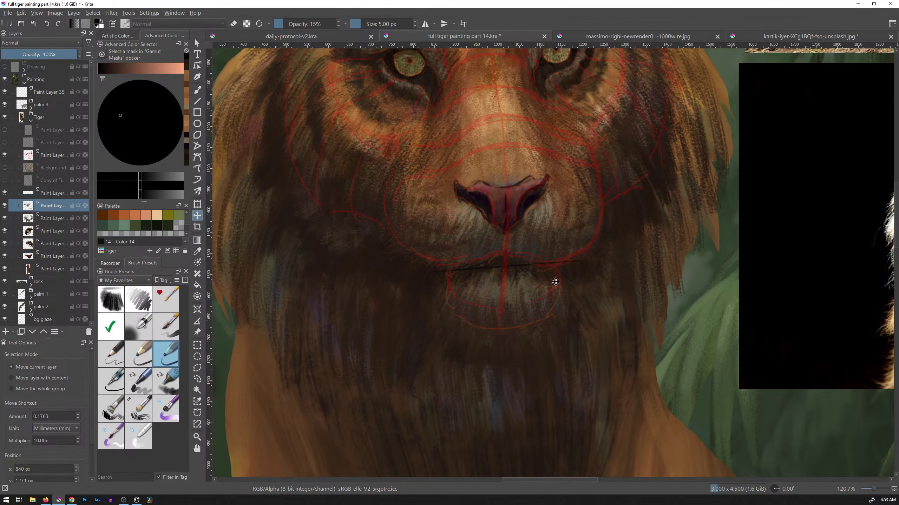
key("b")
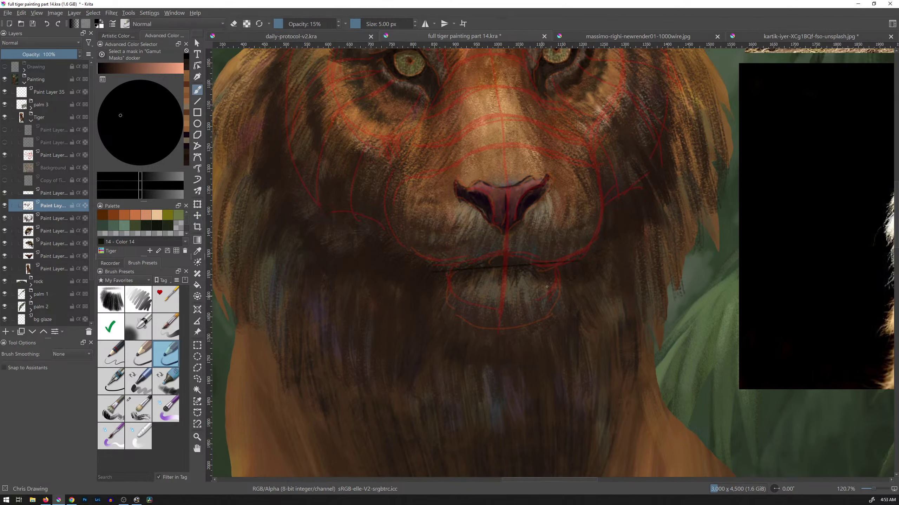
left_click_drag(564, 284, 573, 278, "shift")
left_click(618, 230, "ctrl")
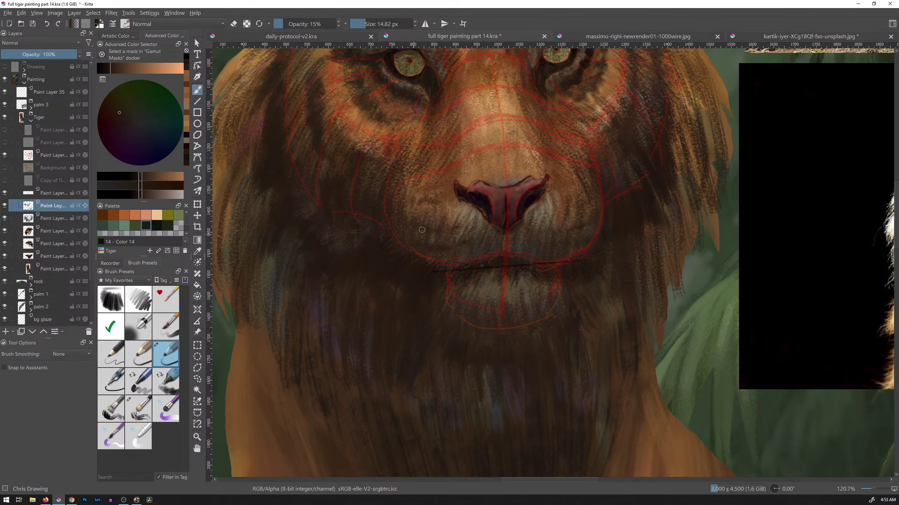
left_click(111, 68)
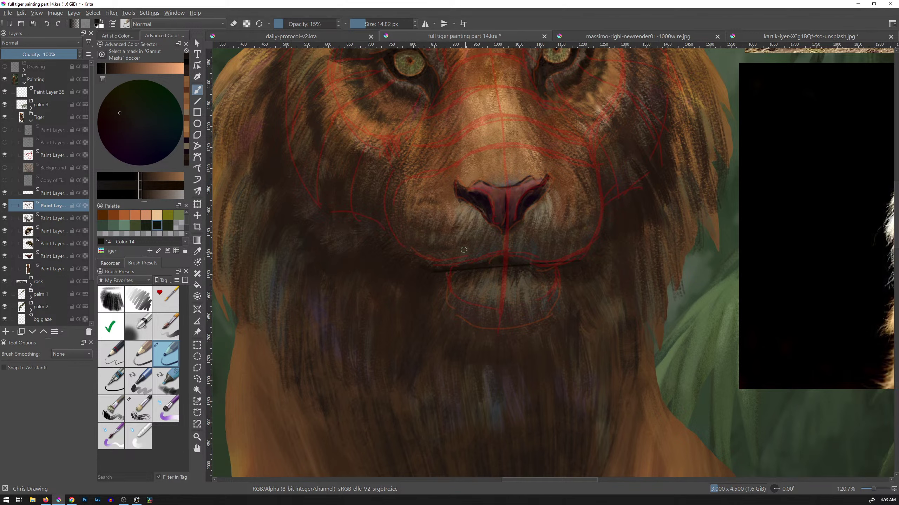
Paint a slightly lighter brown along the upper lip with the Dry Brushing preset at 24.21 px.
left_click(138, 409)
key("l")
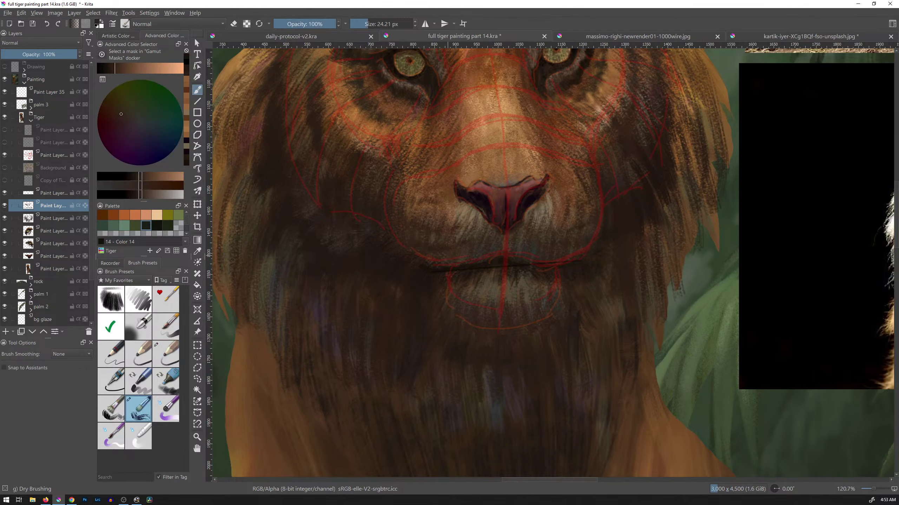
left_click_drag(435, 261, 455, 261)
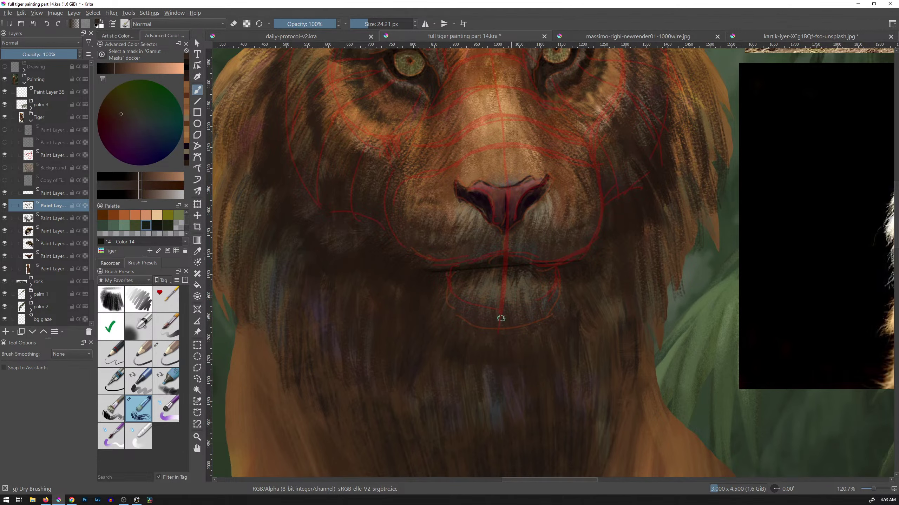
Hide the red contour guides, deepen the mouth line with a near-black brown, and sample a brown from the muzzle for its lower edge.
left_click(4, 155)
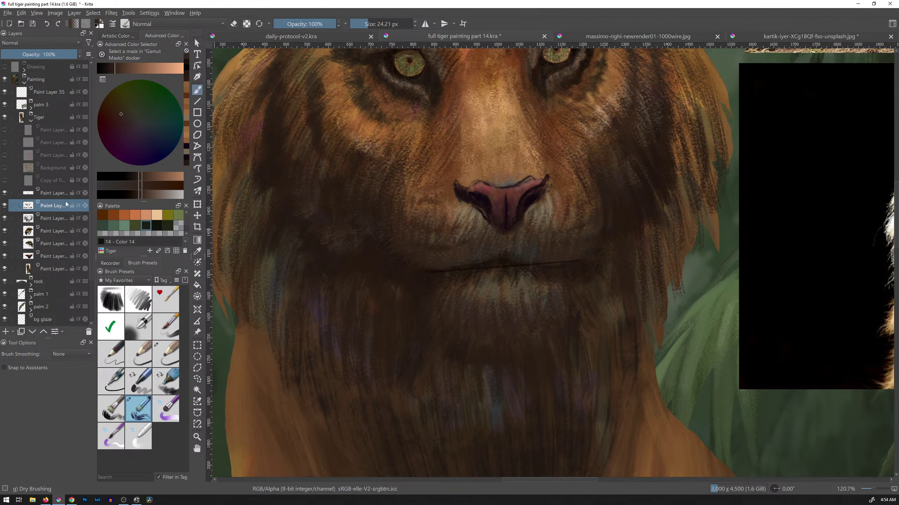
left_click_drag(111, 69, 105, 69)
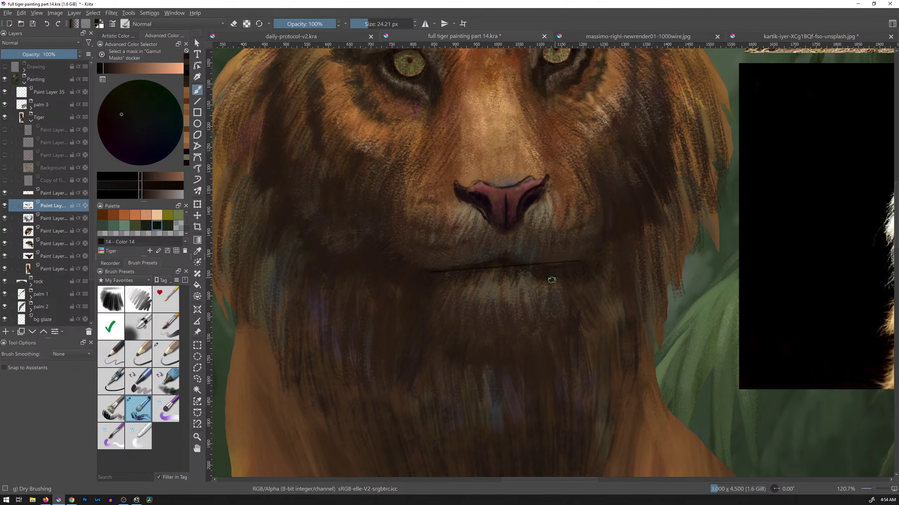
left_click_drag(511, 263, 508, 263)
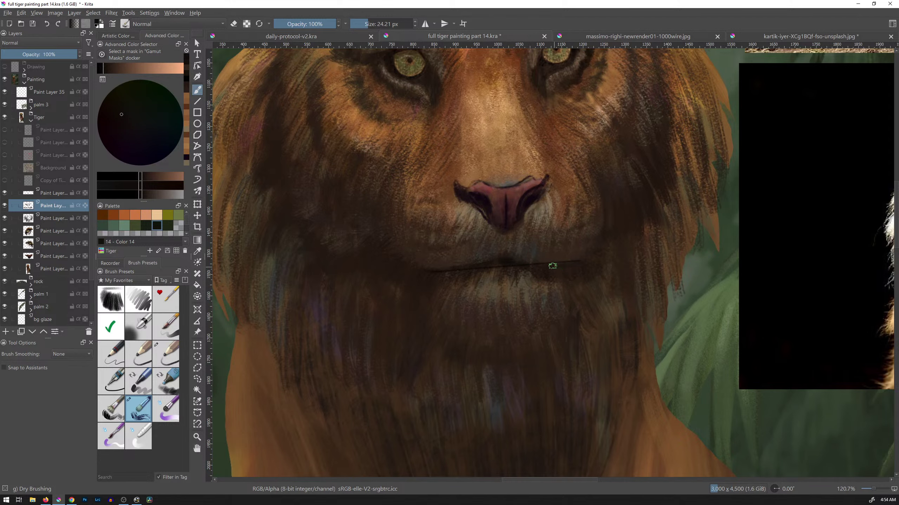
left_click_drag(554, 267, 583, 258)
left_click(450, 261, "ctrl")
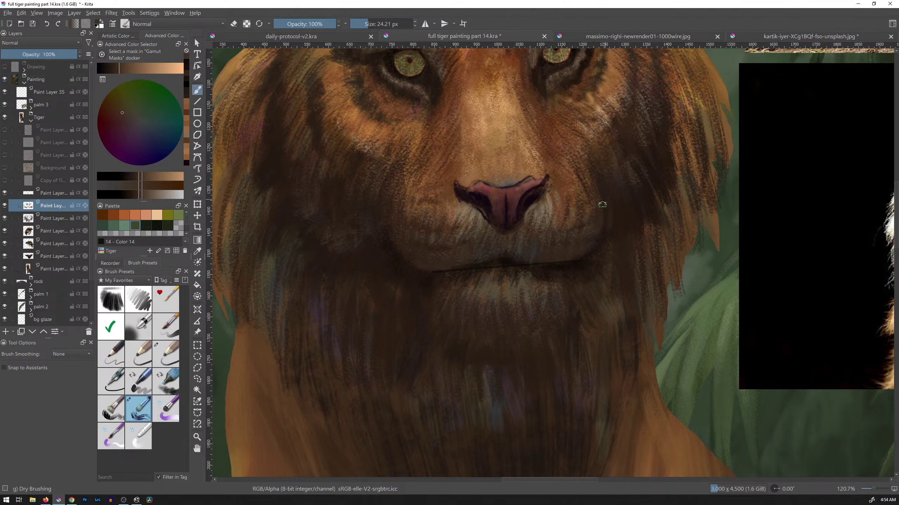
Hide the black guide line and compare the tiger's face with the reference photos.
left_click_drag(634, 226, 597, 297)
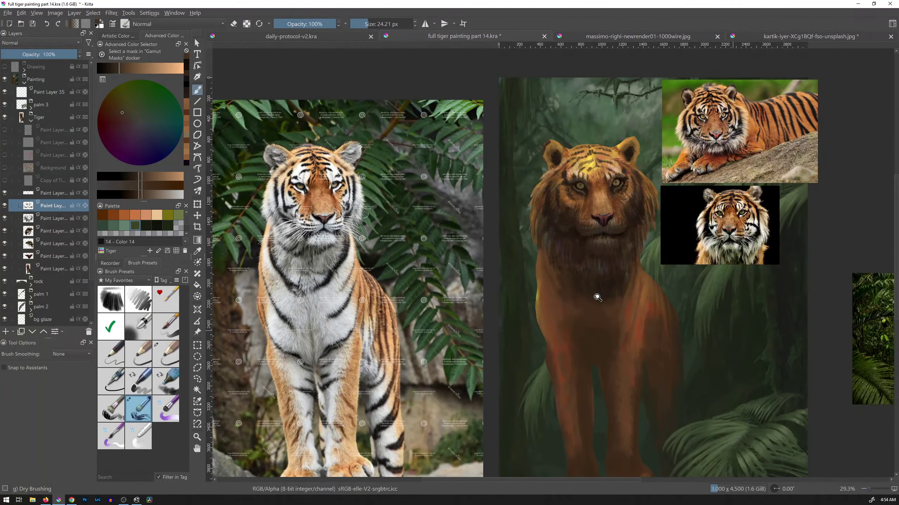
left_click_drag(598, 297, 627, 245)
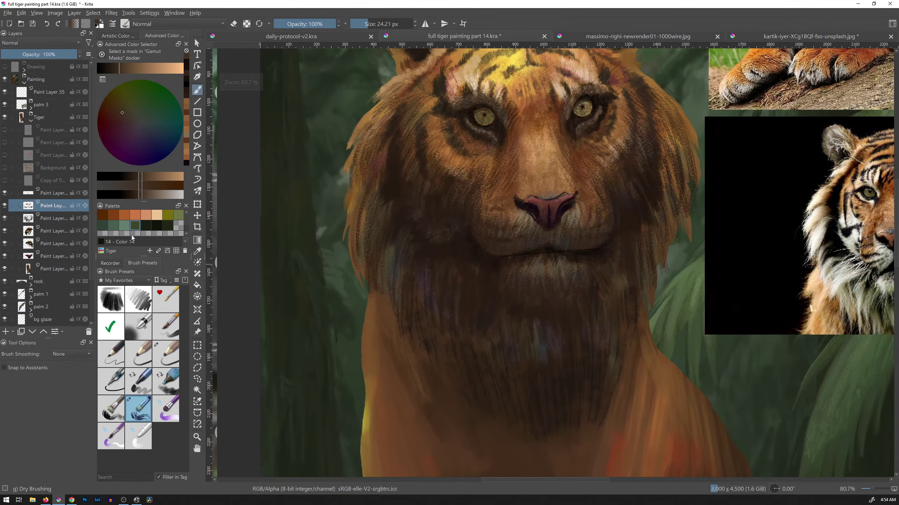
left_click(5, 193)
left_click_drag(660, 233, 623, 262)
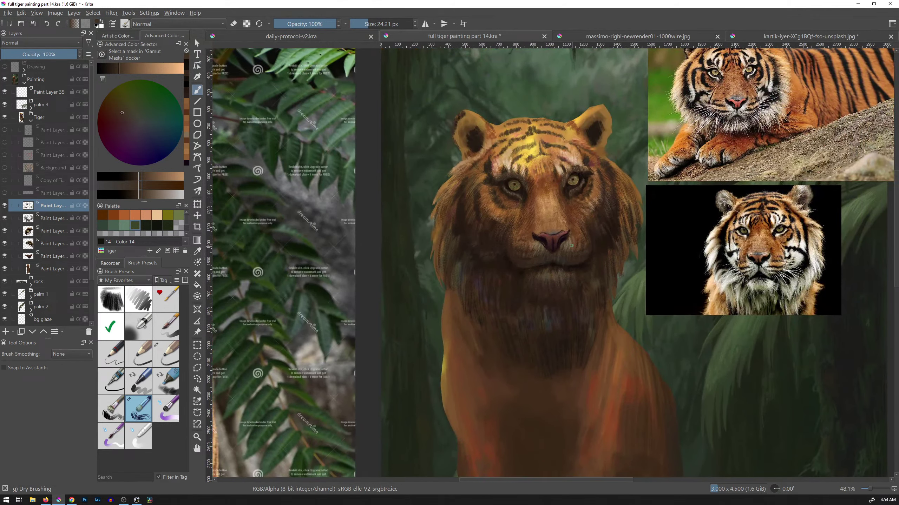
Shade the mouth and the side of the muzzle in sampled dark browns with the Dry Brushing brush at 63.21 px.
left_click(595, 235, "ctrl")
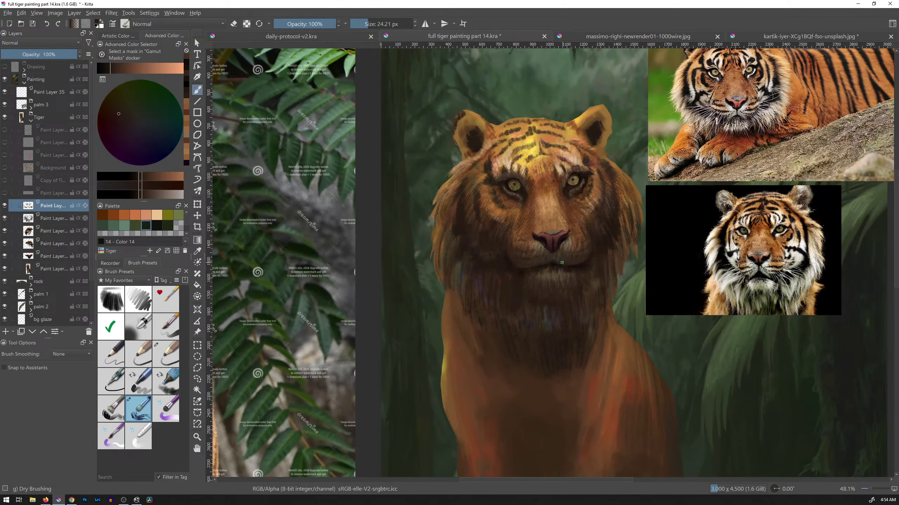
left_click_drag(556, 262, 576, 262)
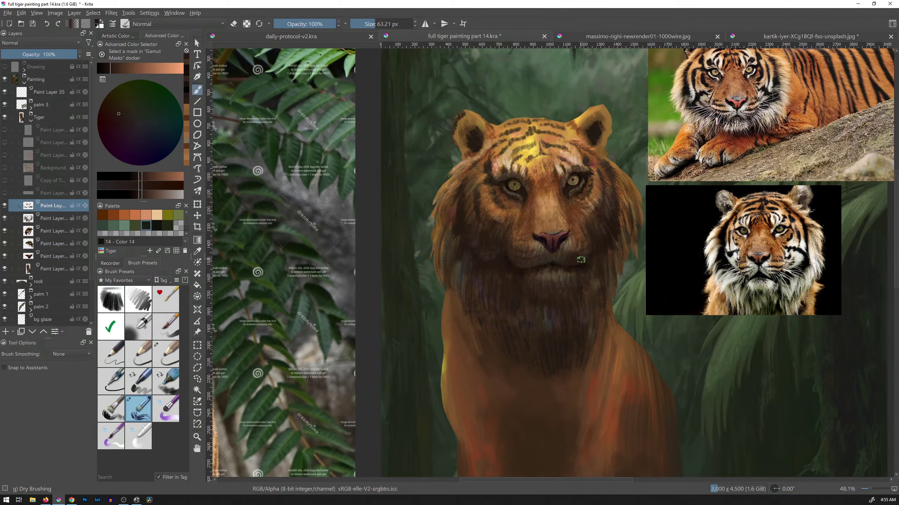
left_click(604, 242, "ctrl")
left_click_drag(604, 242, 606, 239)
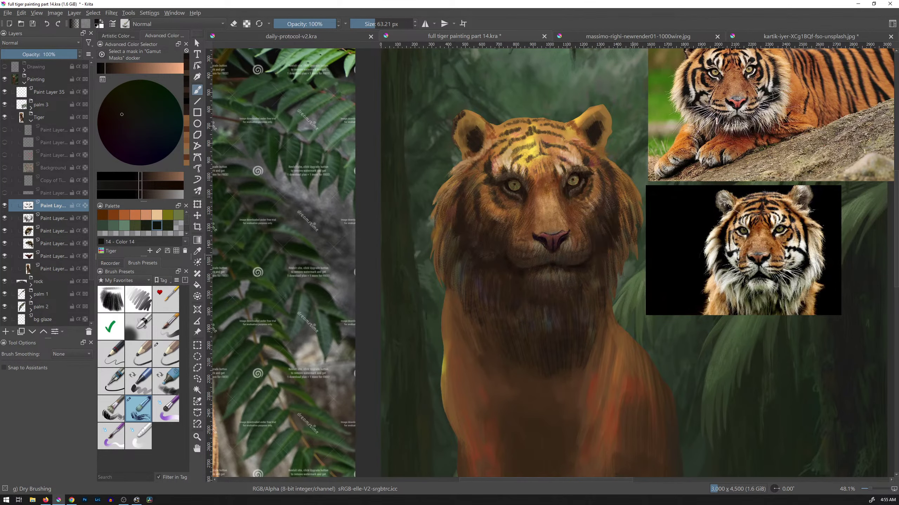
Open the Dry Brushing preset's scatter settings and test strokes with the scatter strength at 77% and 132%.
left_click(116, 26)
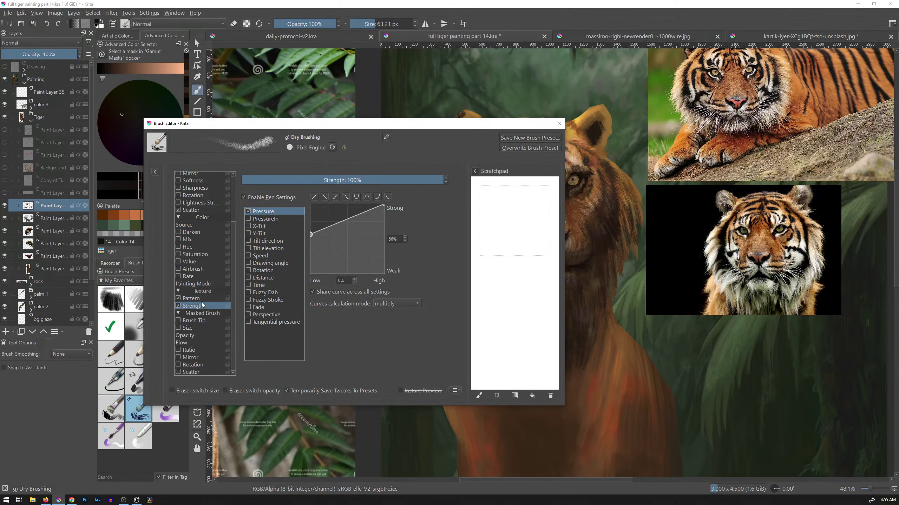
left_click(191, 210)
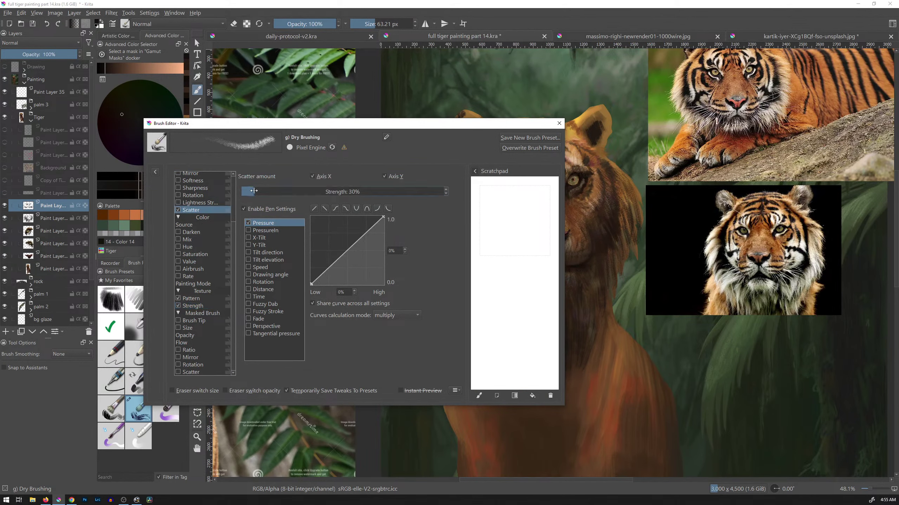
left_click_drag(289, 189, 272, 192)
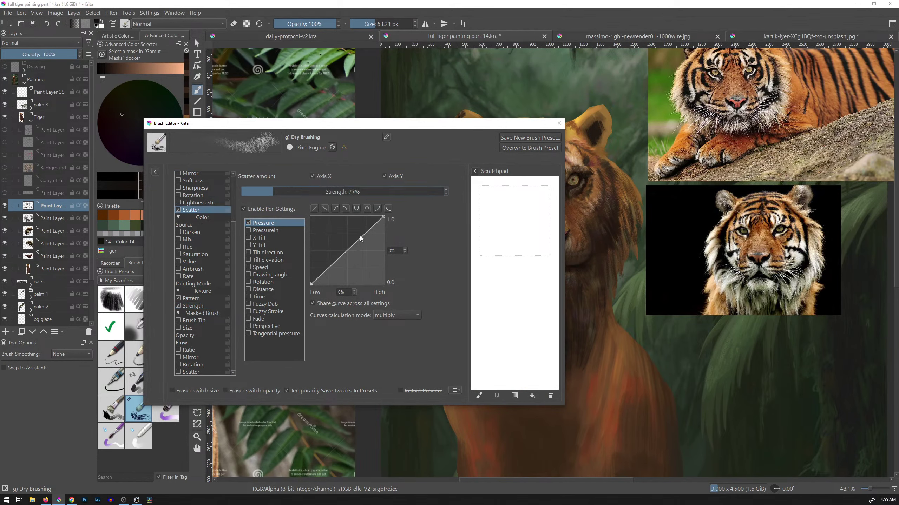
mouse_move(517, 215)
left_mouse_down()
mouse_move(527, 203)
mouse_move(532, 271)
left_mouse_up()
left_click_drag(272, 190, 295, 192)
mouse_move(499, 214)
left_mouse_down()
mouse_move(508, 211)
mouse_move(516, 264)
left_mouse_up()
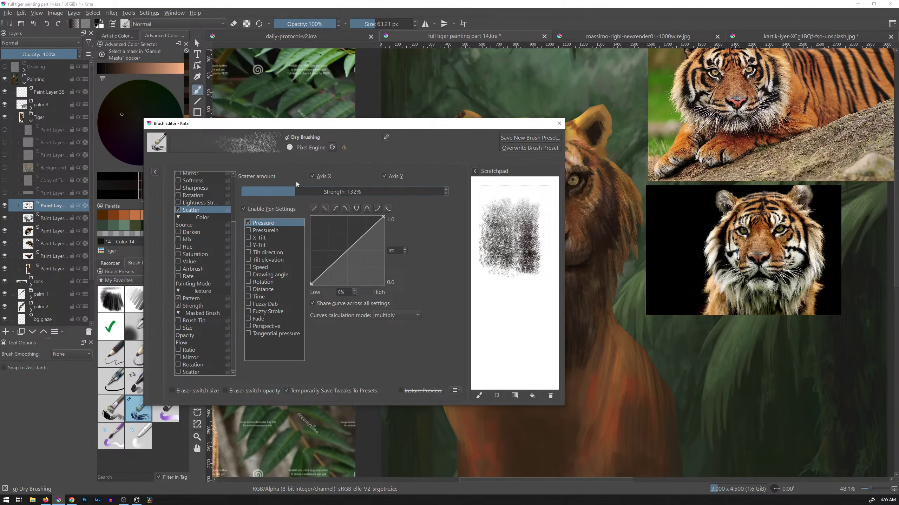
Compare test strokes with scatter turned off and with it enabled again at a strength of 175%.
left_click_drag(293, 191, 267, 192)
left_click(178, 210)
mouse_move(487, 270)
left_mouse_down()
mouse_move(497, 313)
mouse_move(513, 277)
mouse_move(522, 327)
left_mouse_up()
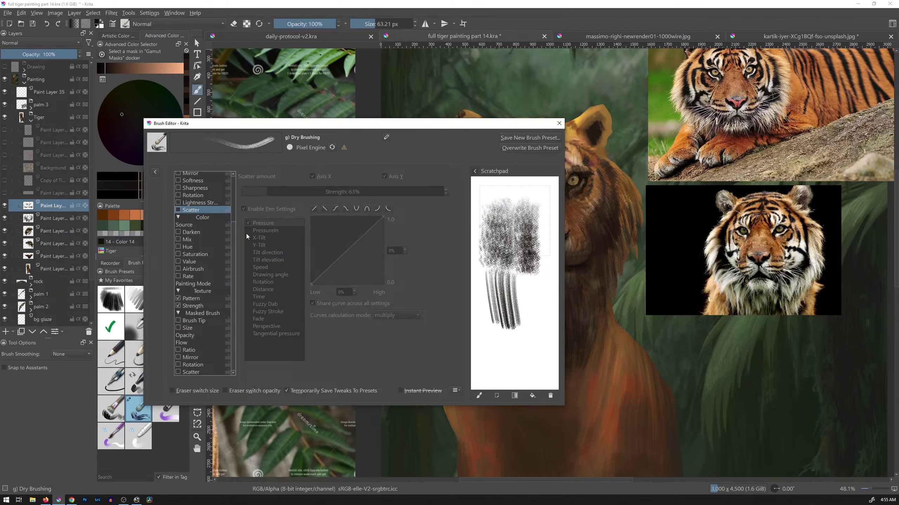
left_click(178, 210)
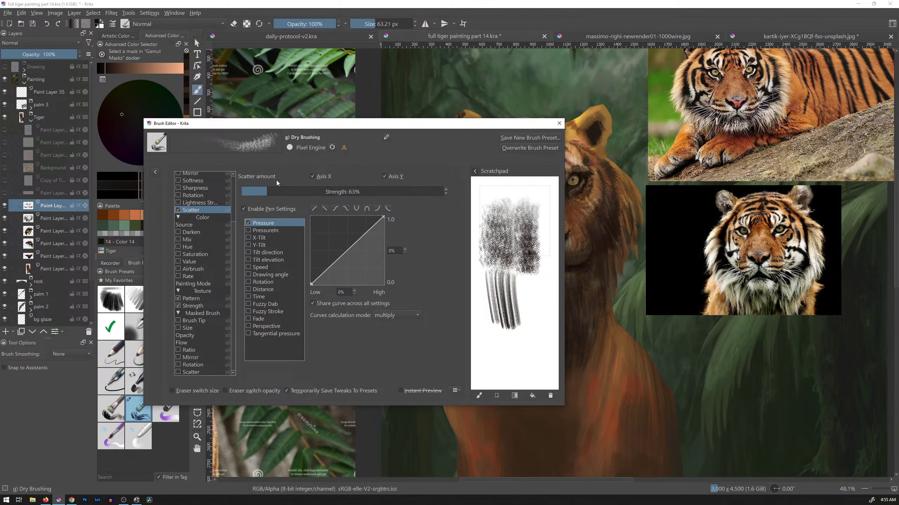
left_click_drag(272, 192, 329, 188)
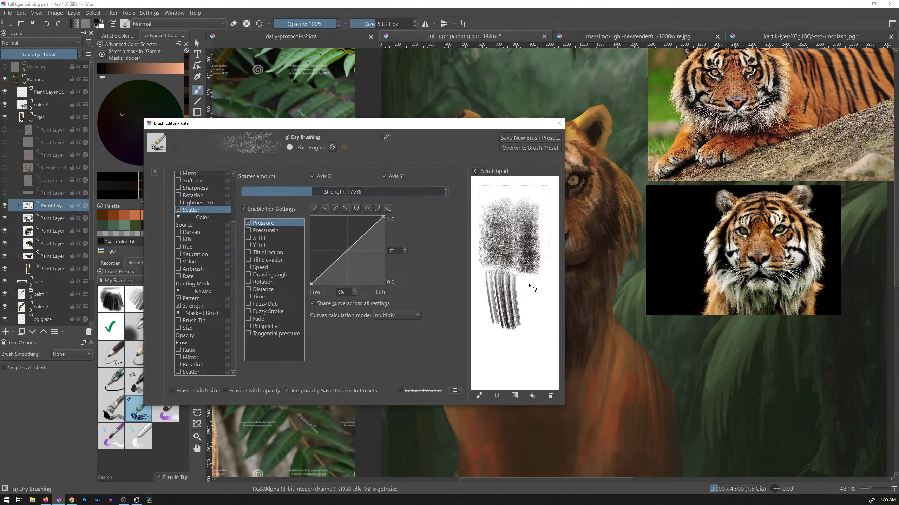
mouse_move(529, 286)
left_mouse_down()
mouse_move(530, 338)
mouse_move(538, 282)
mouse_move(539, 300)
left_mouse_up()
Lower the scatter strength to 8%, clear the scratchpad, and draw new vertical test strokes.
left_click_drag(307, 192, 240, 193)
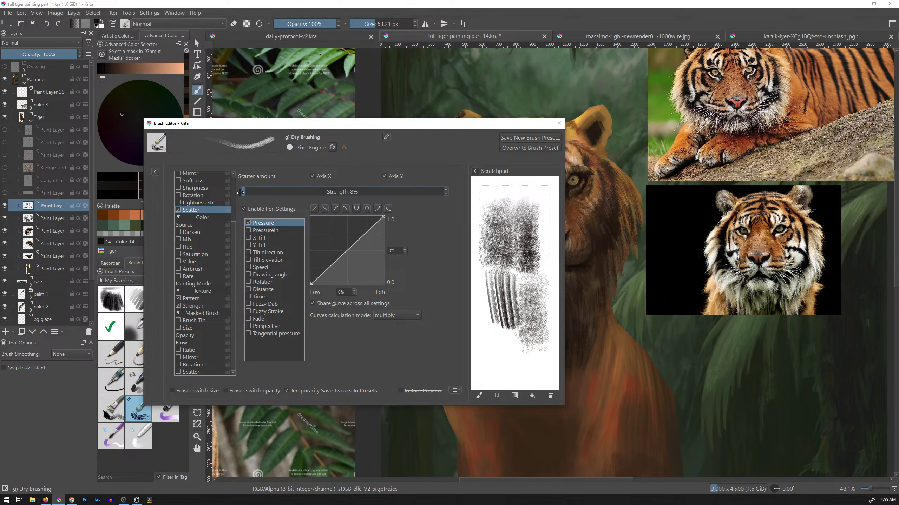
left_click(550, 396)
left_click_drag(503, 207, 499, 275)
mouse_move(516, 207)
left_mouse_down()
mouse_move(513, 278)
mouse_move(520, 271)
left_mouse_up()
left_click_drag(532, 211, 531, 262)
Test strokes at 25% scatter, reduce the scatter strength again, and close the brush settings.
left_click_drag(243, 192, 248, 192)
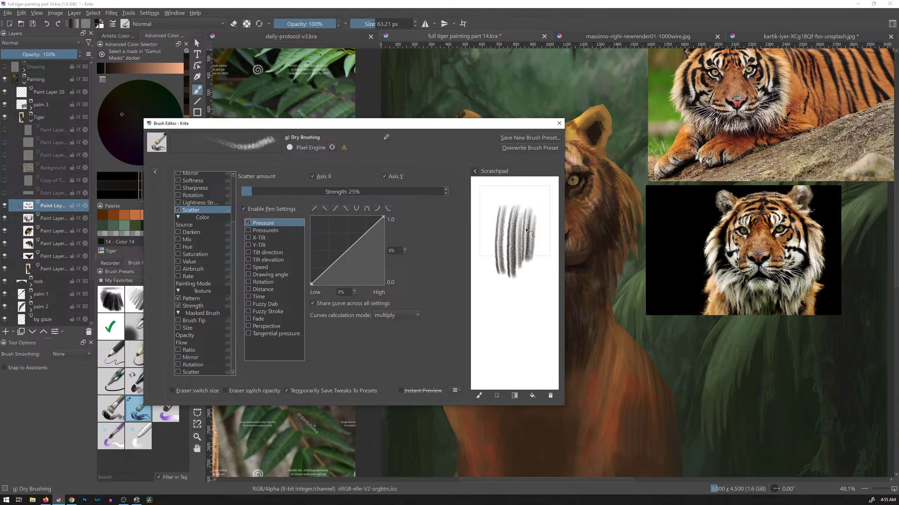
mouse_move(502, 273)
left_mouse_down()
mouse_move(504, 313)
mouse_move(515, 314)
left_mouse_up()
left_click_drag(519, 282, 522, 315)
left_click_drag(253, 193, 243, 192)
left_click(559, 123)
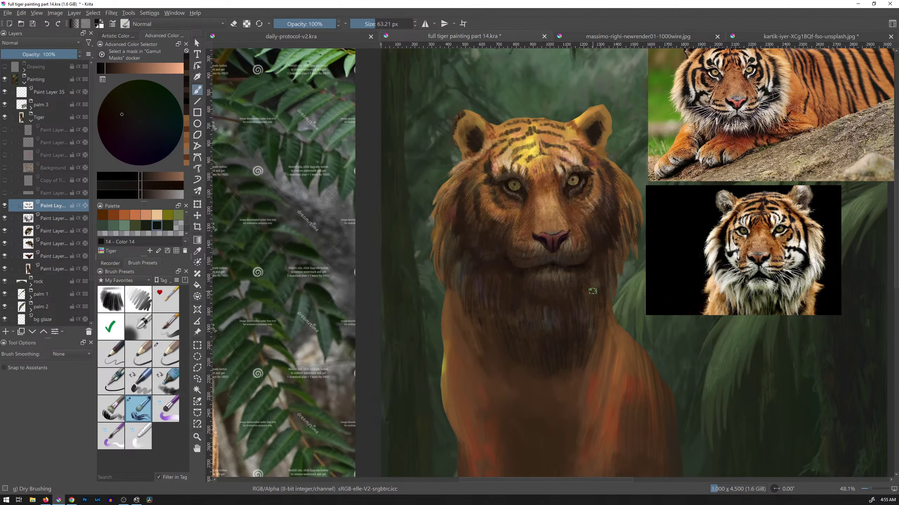
Sample a dark brown from the mane and dry-brush the shadowed fur around the mouth corner and lower cheek.
left_click(605, 270, "ctrl")
mouse_move(594, 291)
left_mouse_down()
mouse_move(631, 242)
mouse_move(538, 251)
left_mouse_up()
mouse_move(406, 228)
left_mouse_down()
mouse_move(429, 211)
mouse_move(429, 220)
mouse_move(429, 206)
mouse_move(430, 215)
mouse_move(383, 229)
left_mouse_up()
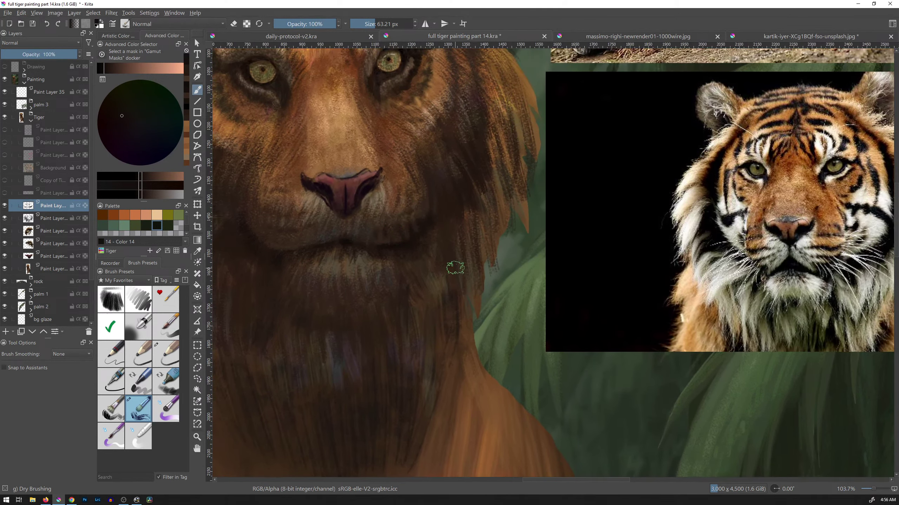
left_click_drag(459, 275, 594, 277)
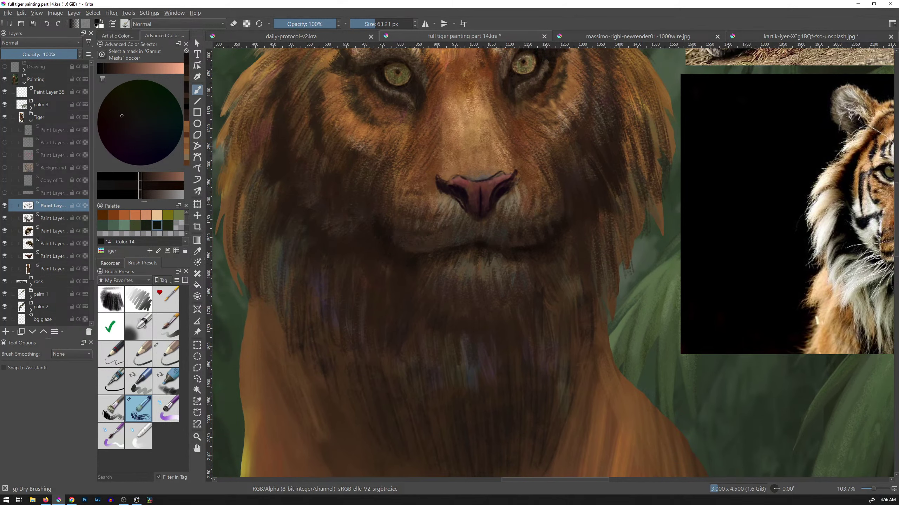
Reduce the brush to about 50 px and dry-brush more dark fur around the mouth corner and lower cheek.
key("bracketleft")
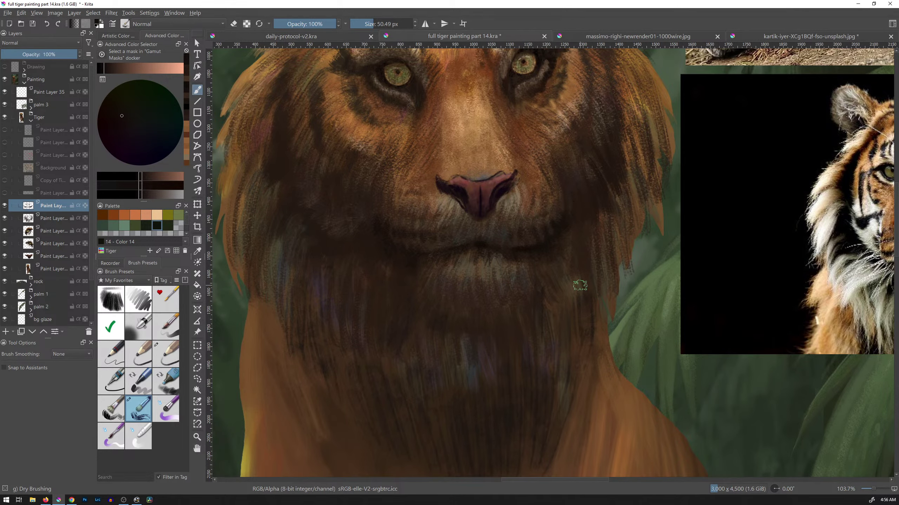
mouse_move(591, 244)
left_mouse_down()
mouse_move(578, 261)
mouse_move(579, 289)
left_mouse_up()
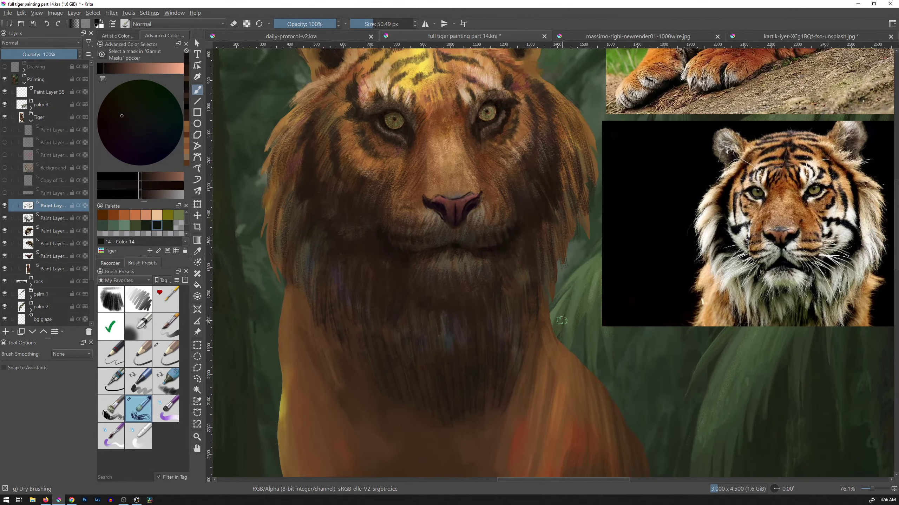
Show the mouth guide-line layer, move its line down to the base of the chin, and return to the muzzle paint layer.
left_click(6, 193)
key("t")
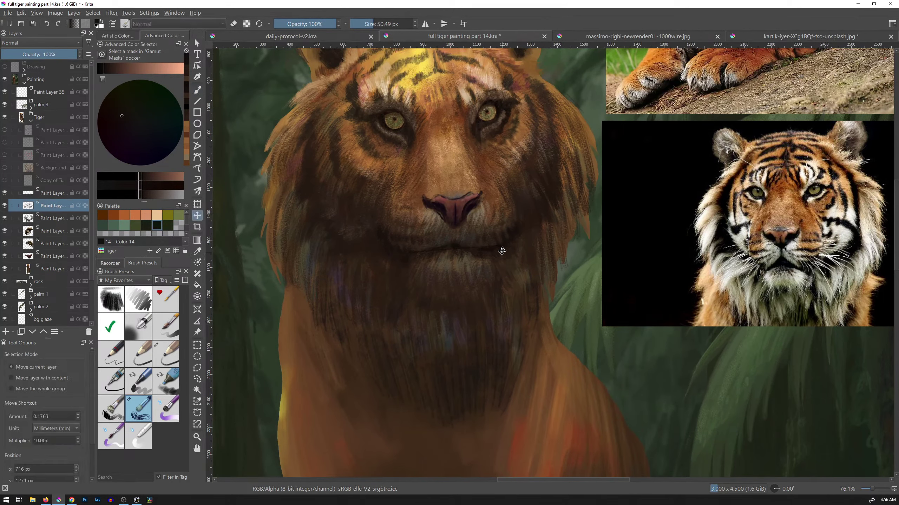
left_click_drag(500, 256, 502, 255)
key("ctrl+z")
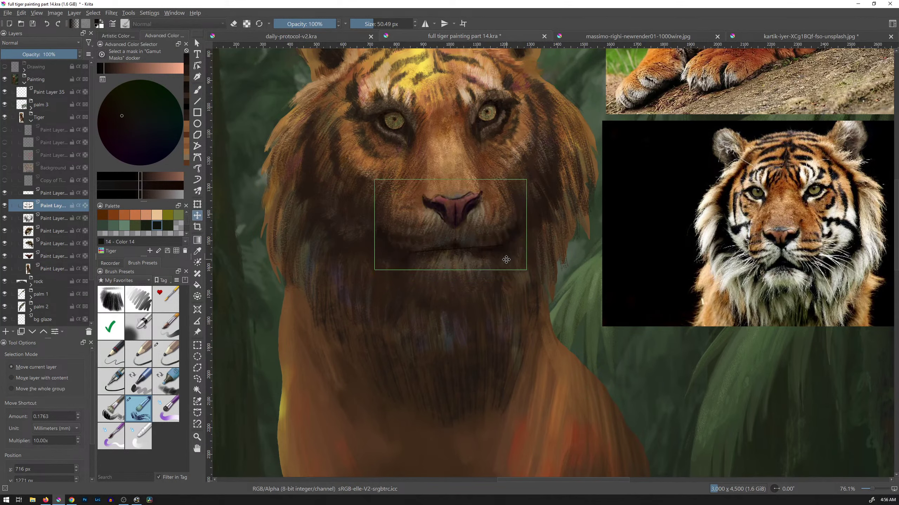
left_click(66, 198)
left_click_drag(509, 258, 511, 296)
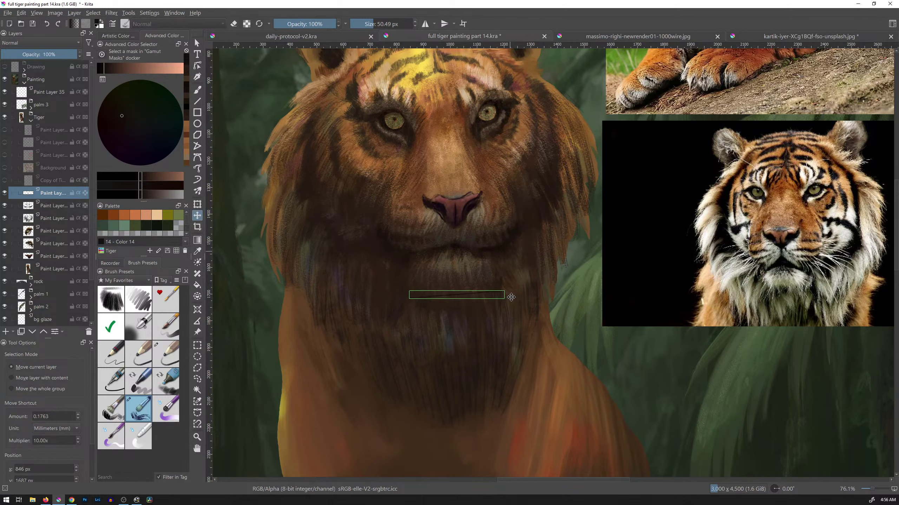
left_click(67, 203)
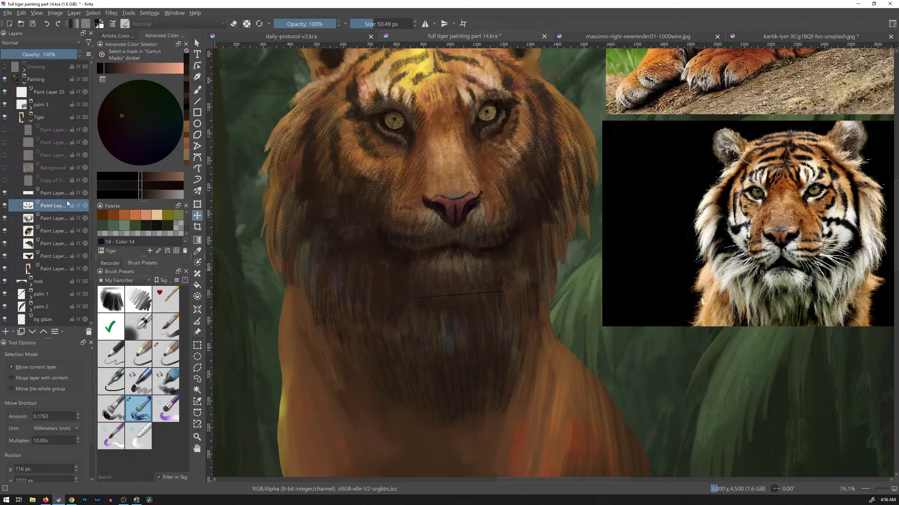
Dry-brush the shadow beneath the chin along the guide line, hide the guide, and refine the dark fur beside the mouth.
key("b")
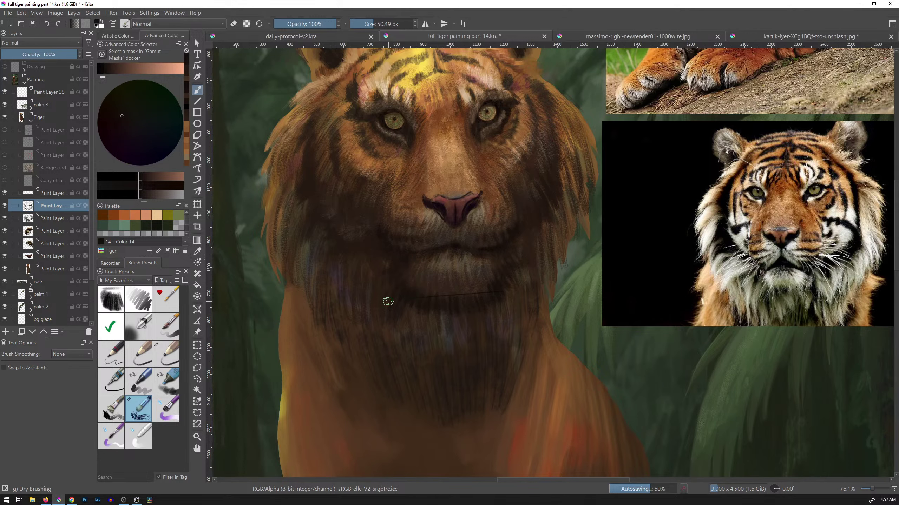
left_click(110, 262)
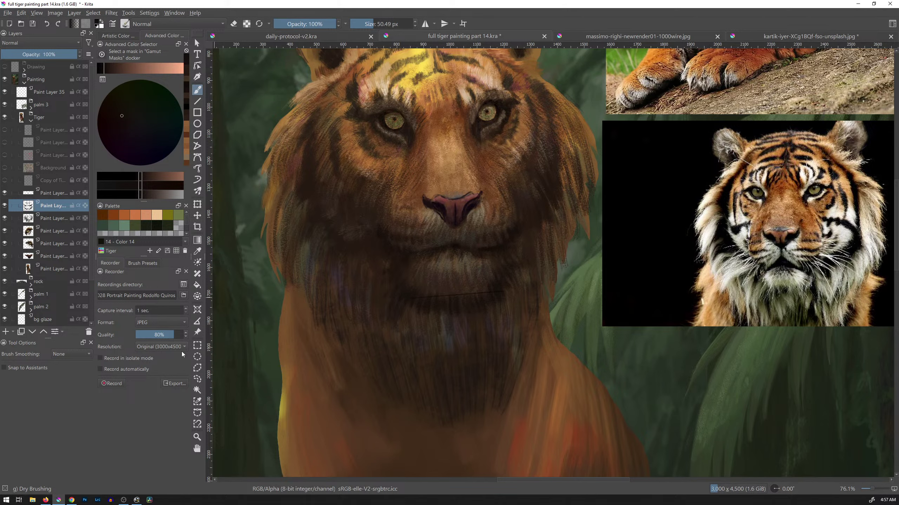
left_click(4, 193)
left_click_drag(396, 248, 363, 246)
left_click(143, 264)
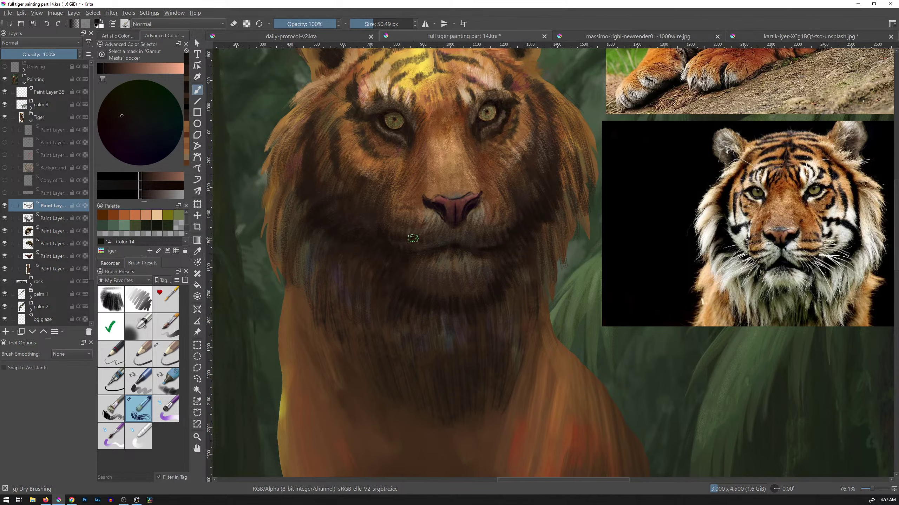
key("e")
key("e")
Check the whole tiger's proportions in a horizontally mirrored view, and return to the normal orientation.
scroll(560, 240, "down", 5)
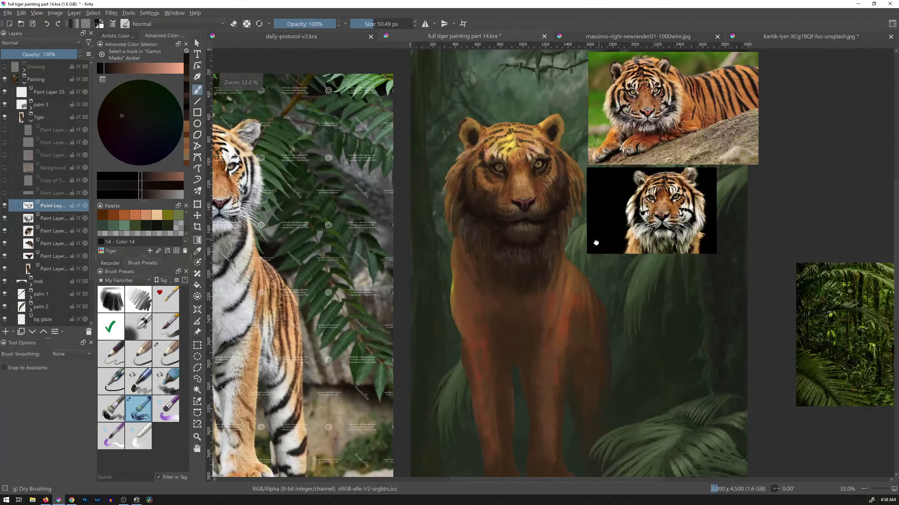
left_click_drag(593, 241, 546, 280)
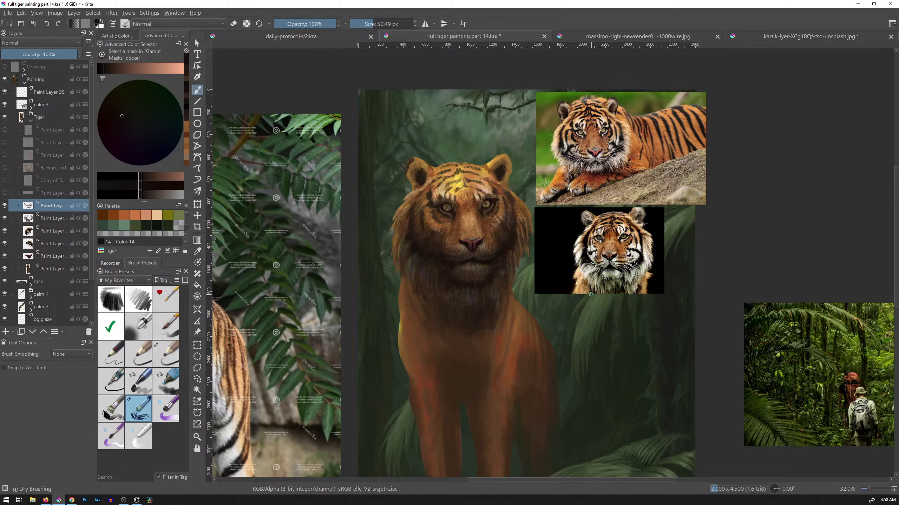
key("m")
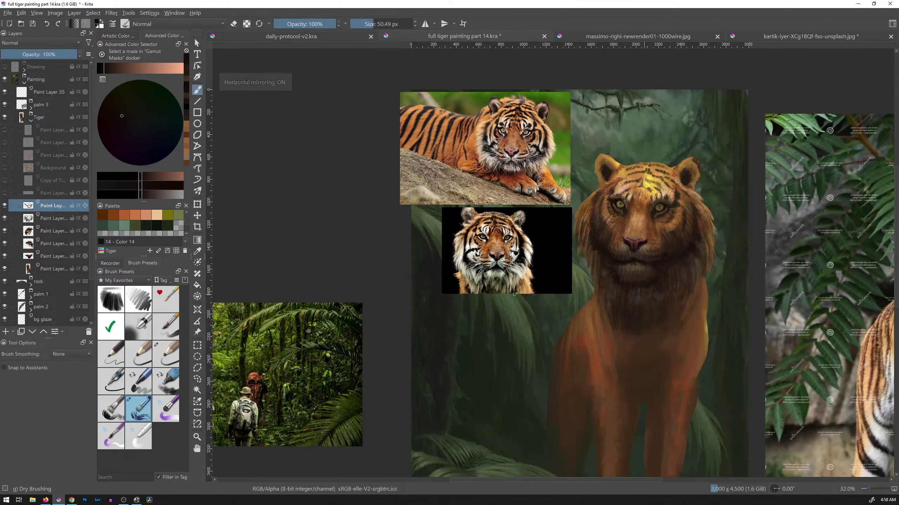
left_click_drag(691, 238, 703, 264)
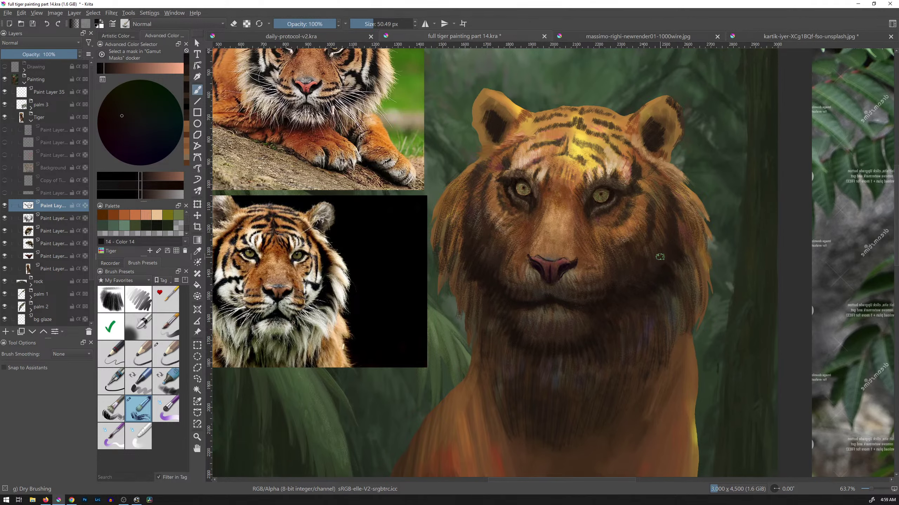
key("m")
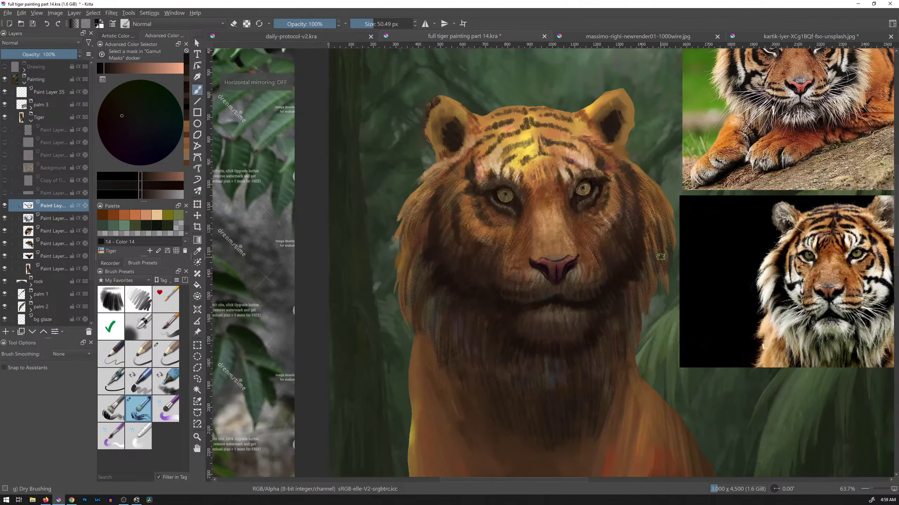
Dry-brush dark fur above the eye nearest the reference photos and compare the face with the red contour guide.
mouse_move(574, 245)
left_mouse_down()
mouse_move(585, 223)
mouse_move(554, 305)
left_mouse_up()
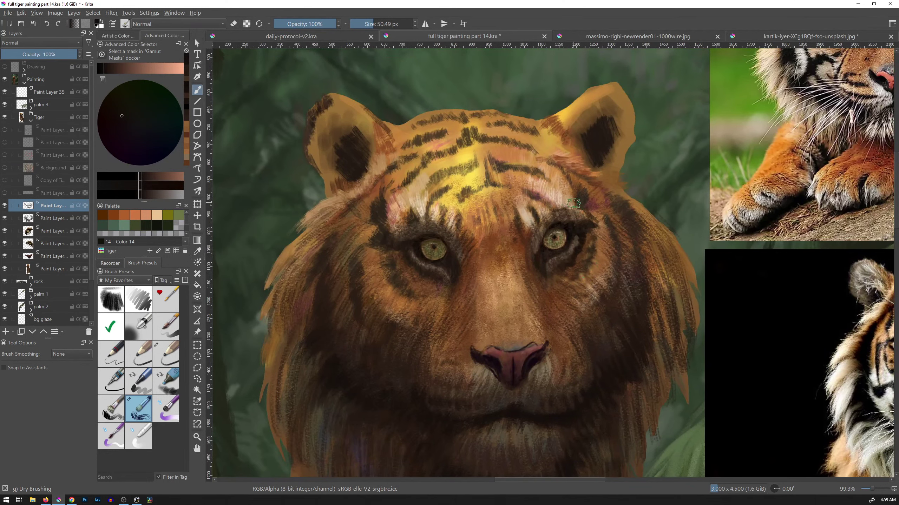
left_click_drag(578, 217, 585, 226)
left_click(7, 157)
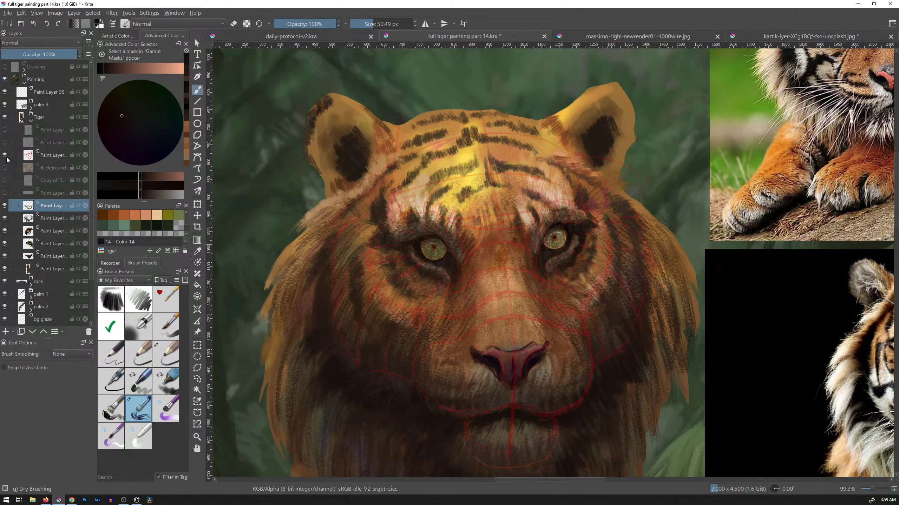
left_click(5, 156)
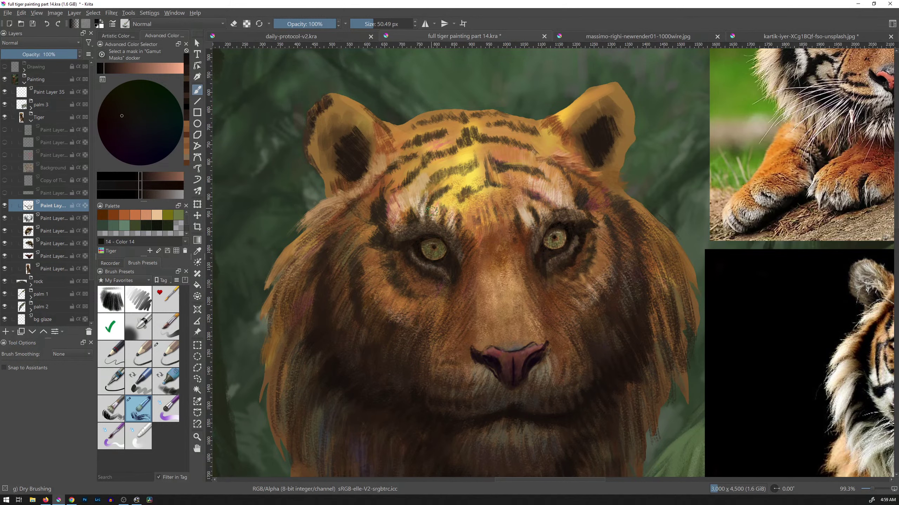
Sample orange-brown tones from the forehead, enlarge the brush to about 94 px, and dry-brush fur over both brows and the shadowed cheek.
left_click(477, 226, "ctrl")
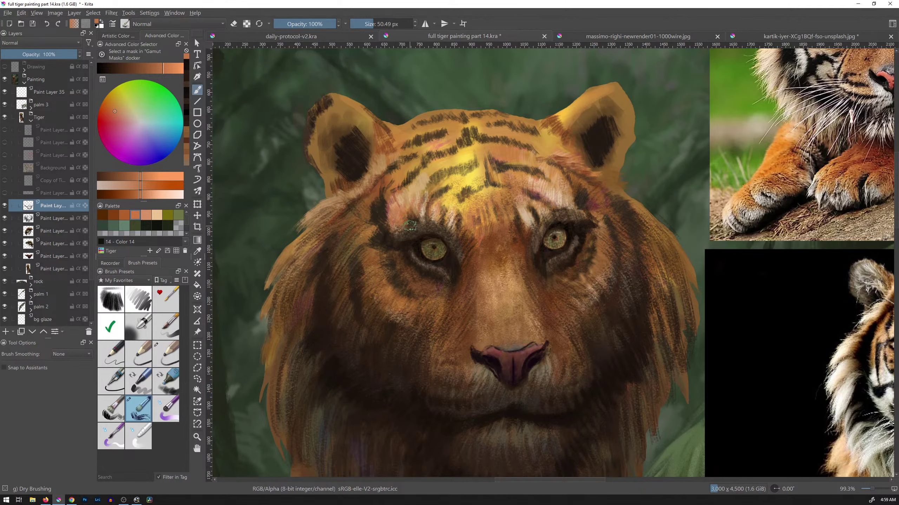
left_click_drag(443, 195, 466, 193, "shift")
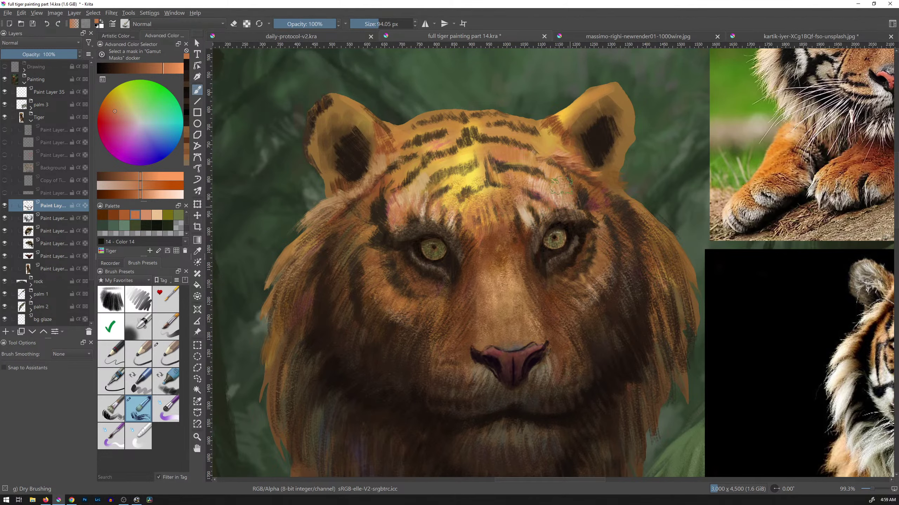
left_click(500, 238, "ctrl")
mouse_move(565, 199)
left_mouse_down()
mouse_move(579, 184)
mouse_move(533, 297)
mouse_move(544, 318)
mouse_move(554, 309)
mouse_move(568, 206)
mouse_move(556, 197)
mouse_move(549, 215)
mouse_move(540, 207)
mouse_move(527, 223)
left_mouse_up()
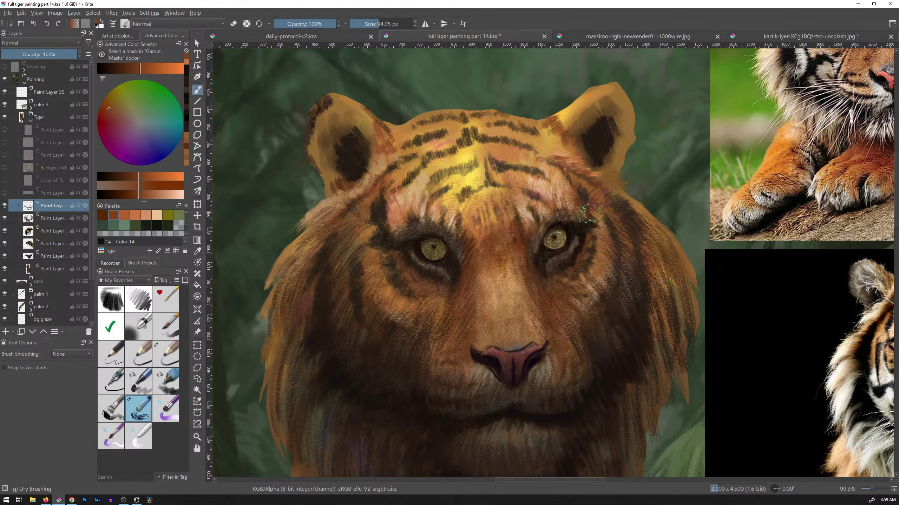
mouse_move(613, 224)
left_mouse_down()
mouse_move(597, 225)
mouse_move(610, 237)
mouse_move(615, 300)
left_mouse_up()
mouse_move(408, 221)
left_mouse_down()
mouse_move(411, 199)
mouse_move(410, 219)
left_mouse_up()
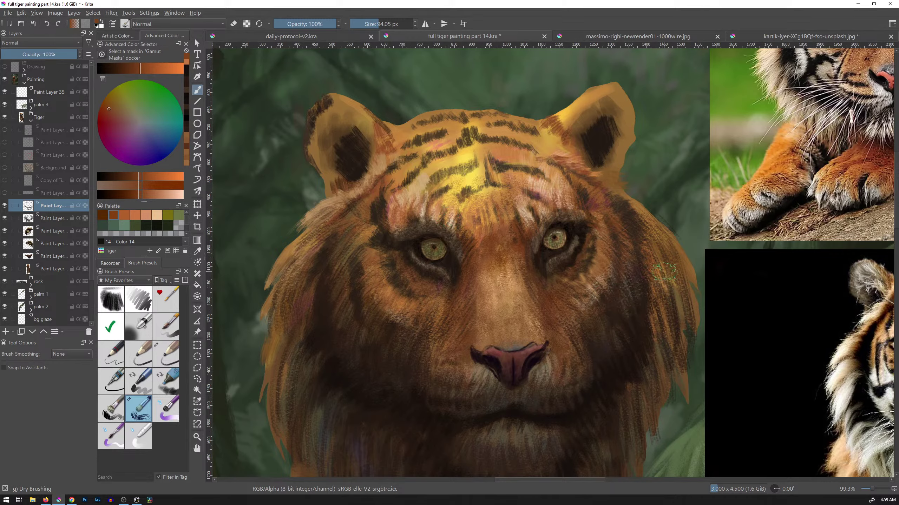
left_click_drag(634, 281, 616, 318)
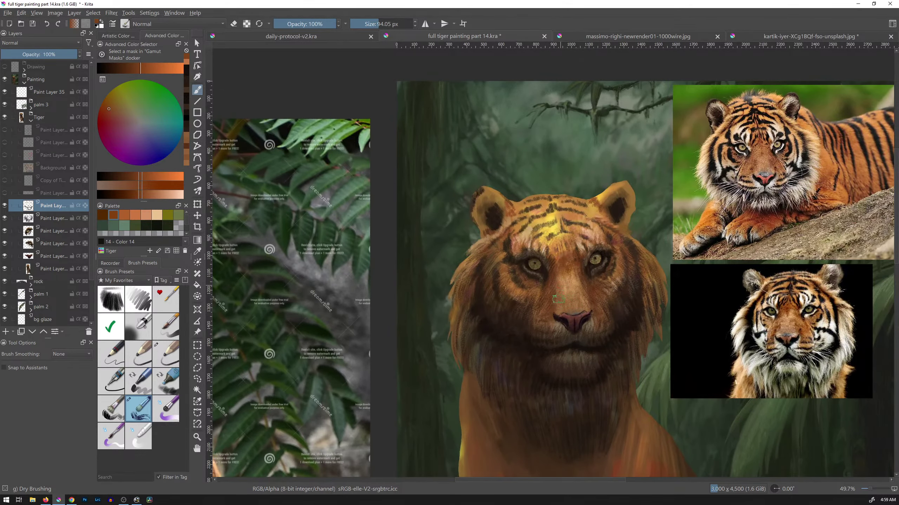
Sample a light orange-tan from the face and dry-brush lighter fur texture over the cheeks and around the eyes.
left_click(574, 276, "ctrl")
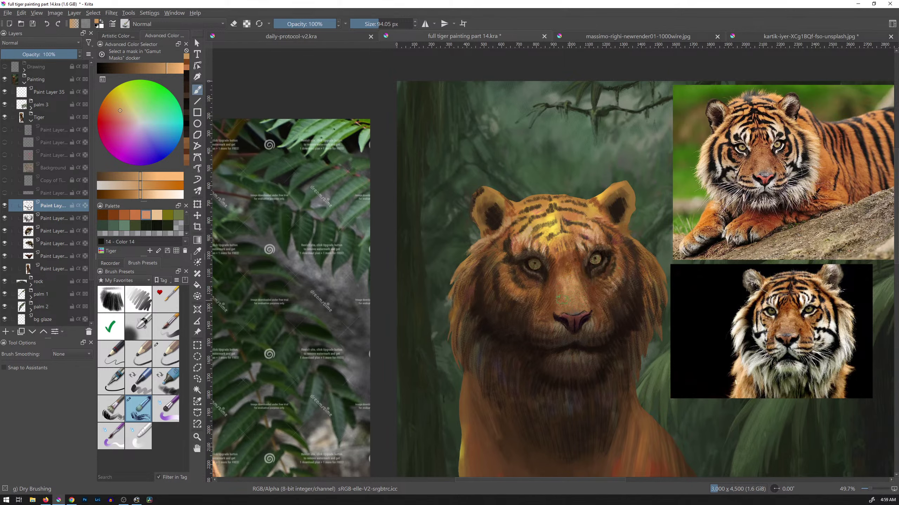
scroll(626, 274, "up", 5)
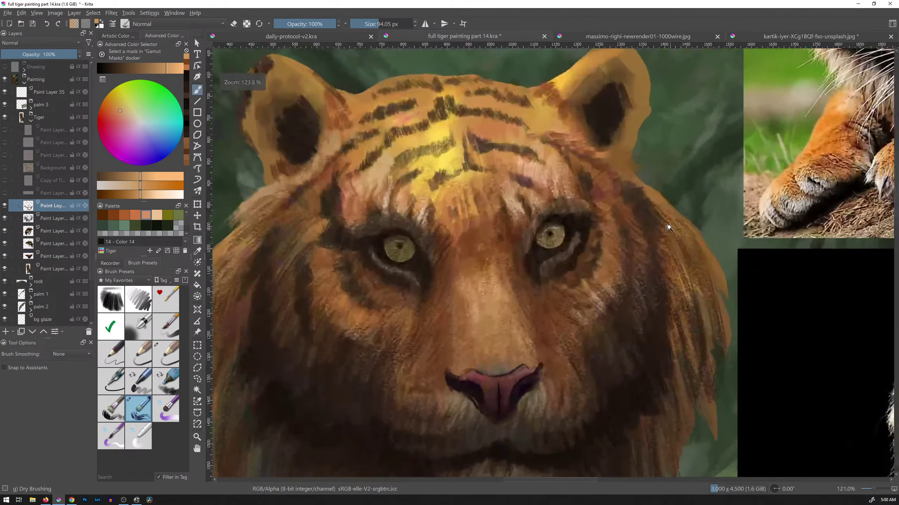
left_click_drag(626, 257, 622, 262)
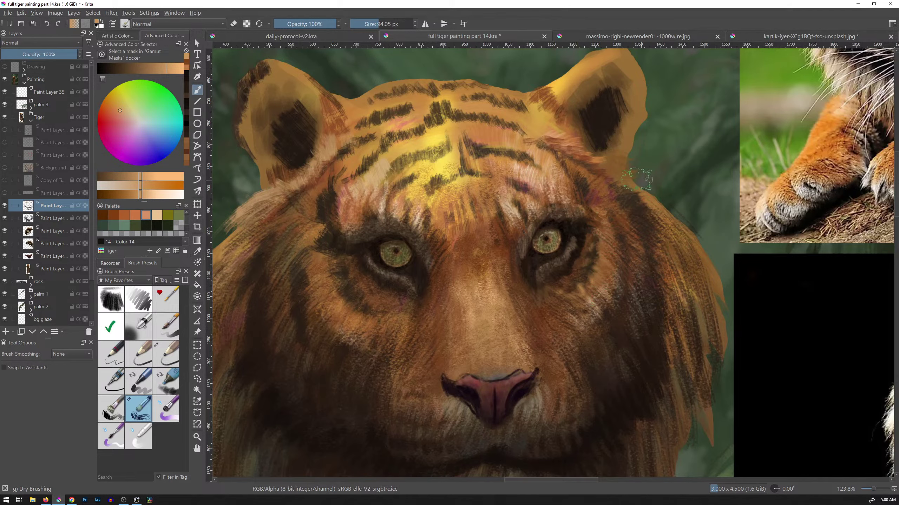
Sample a reddish brown from the head and dry-brush darker fur across the crown between the ears, using a roughly 35 px brush for detail.
left_click(564, 116, "ctrl")
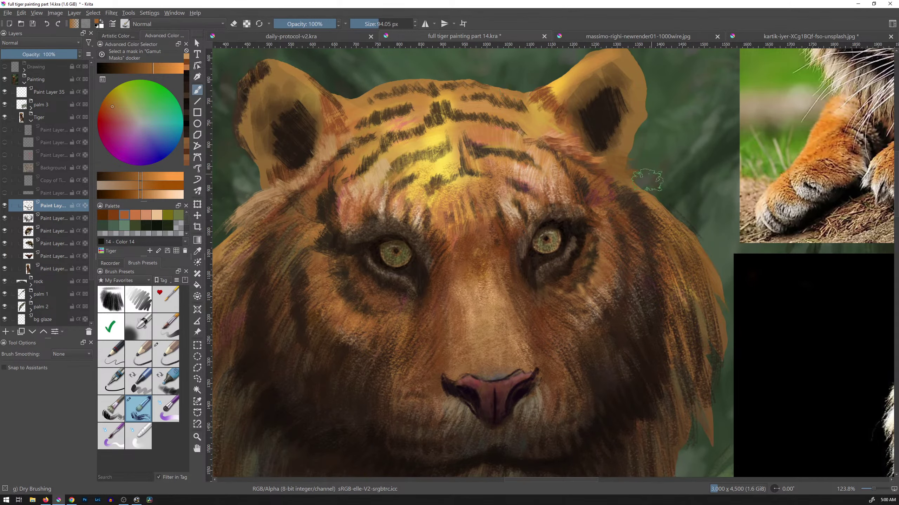
key("space")
mouse_move(647, 181)
left_mouse_down()
mouse_move(633, 197)
mouse_move(652, 215)
mouse_move(567, 259)
left_mouse_up()
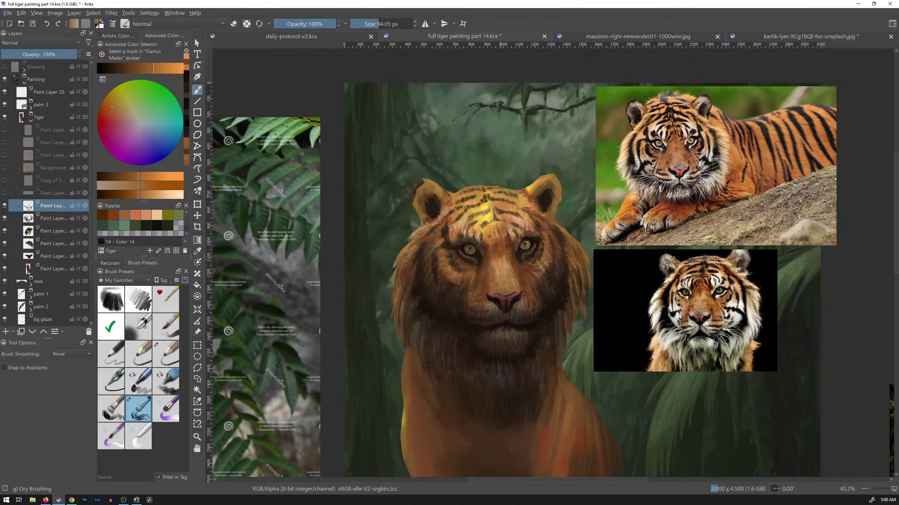
mouse_move(459, 194)
left_mouse_down()
mouse_move(468, 186)
mouse_move(470, 195)
left_mouse_up()
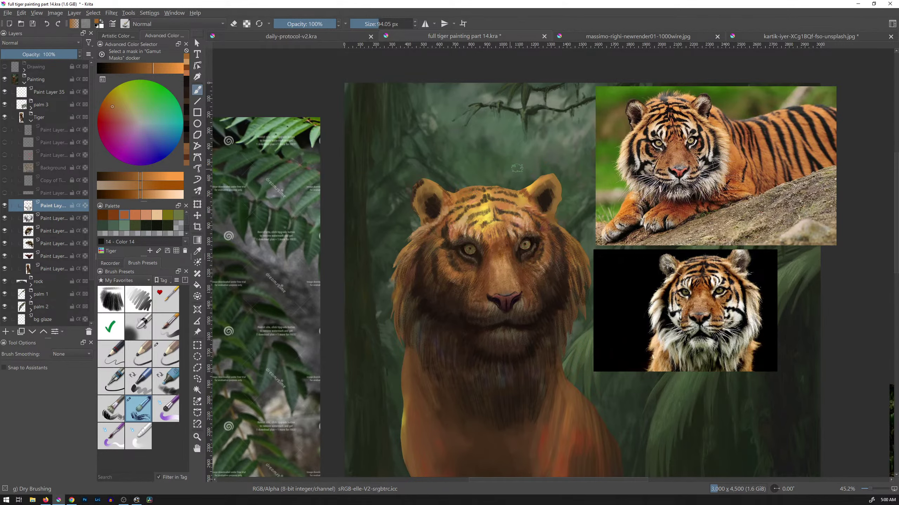
left_click(564, 217, "ctrl")
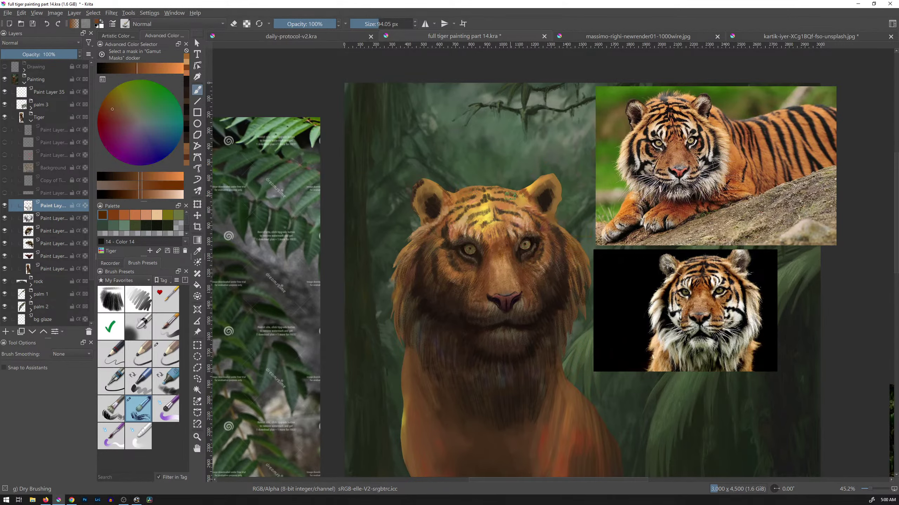
left_click_drag(516, 197, 515, 191)
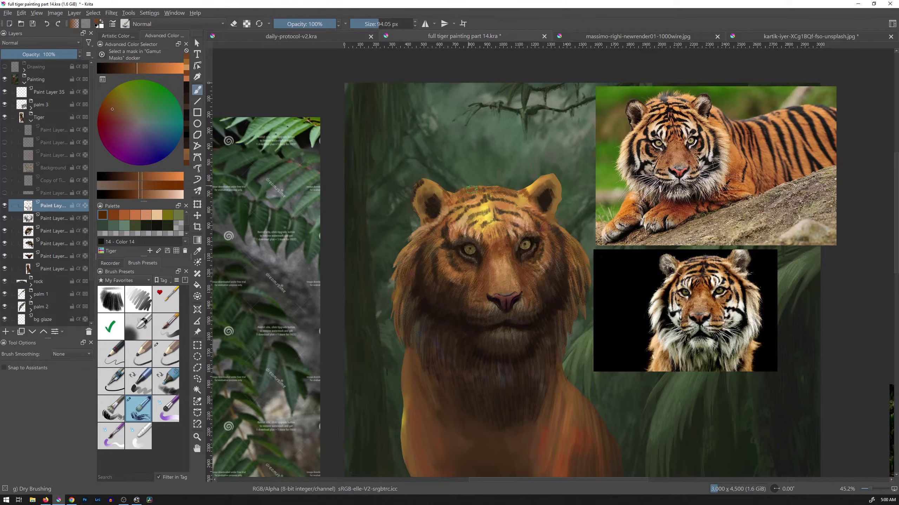
mouse_move(499, 214)
left_mouse_down()
mouse_move(556, 138)
mouse_move(614, 226)
mouse_move(577, 230)
left_mouse_up()
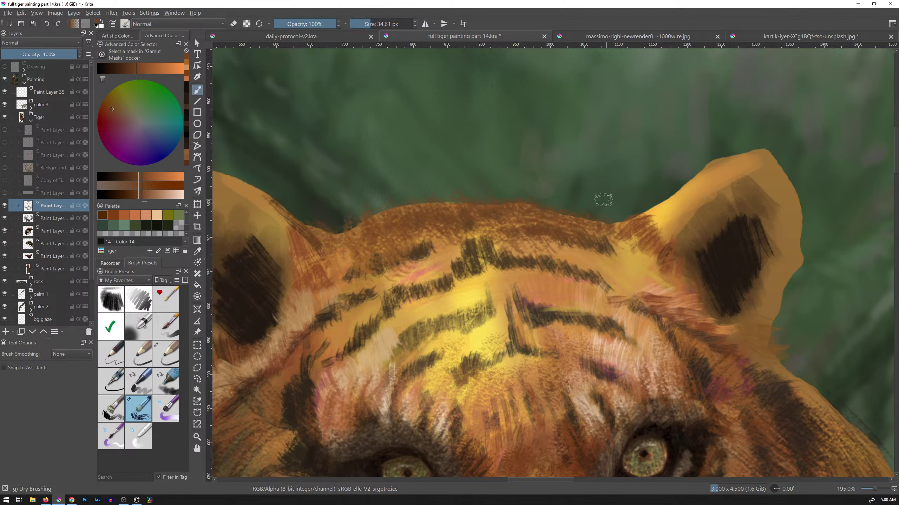
Erase the hard head outline between the ears on the base tiger layer, return to the fur paint layer, and sample the crown's brown.
left_click(53, 268)
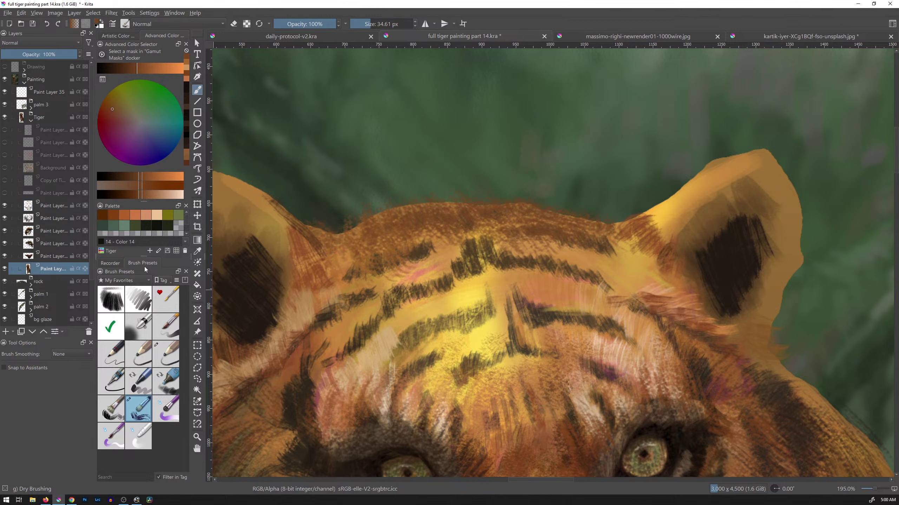
key("e")
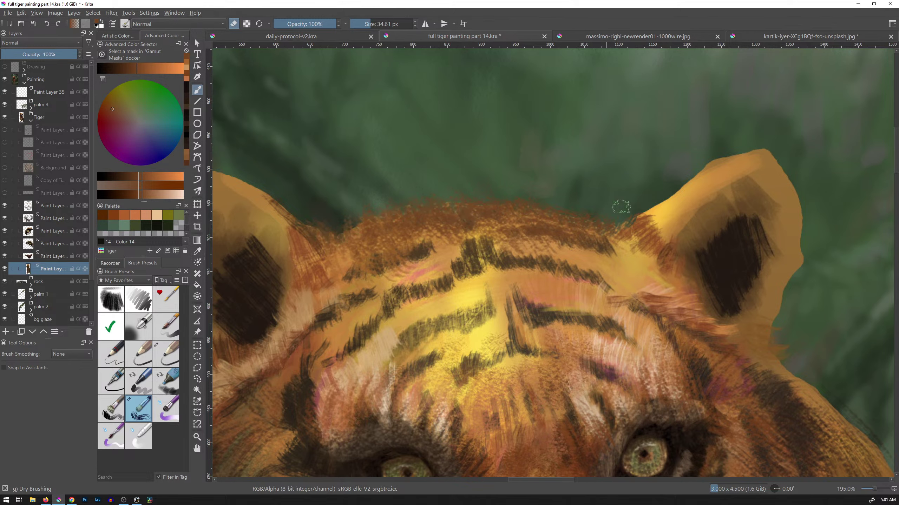
mouse_move(641, 209)
left_mouse_down()
mouse_move(669, 189)
mouse_move(647, 206)
left_mouse_up()
left_click(56, 206)
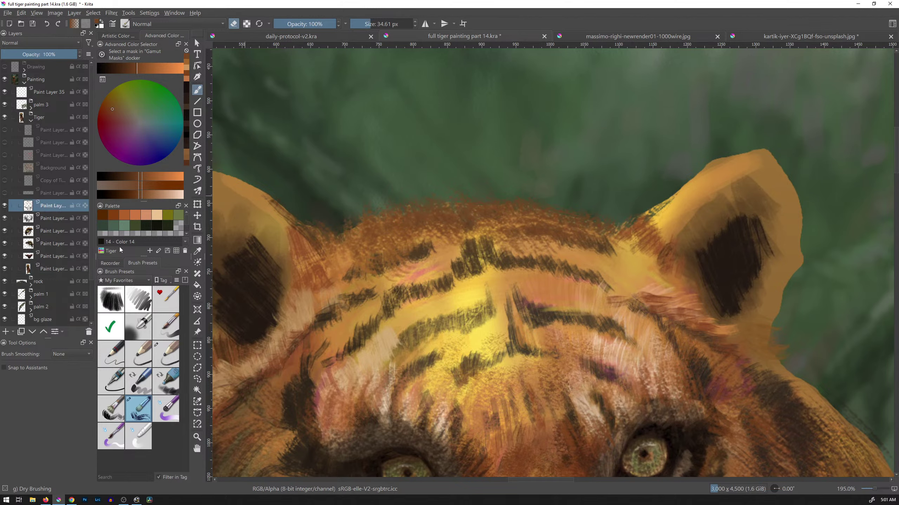
left_click(460, 218, "ctrl")
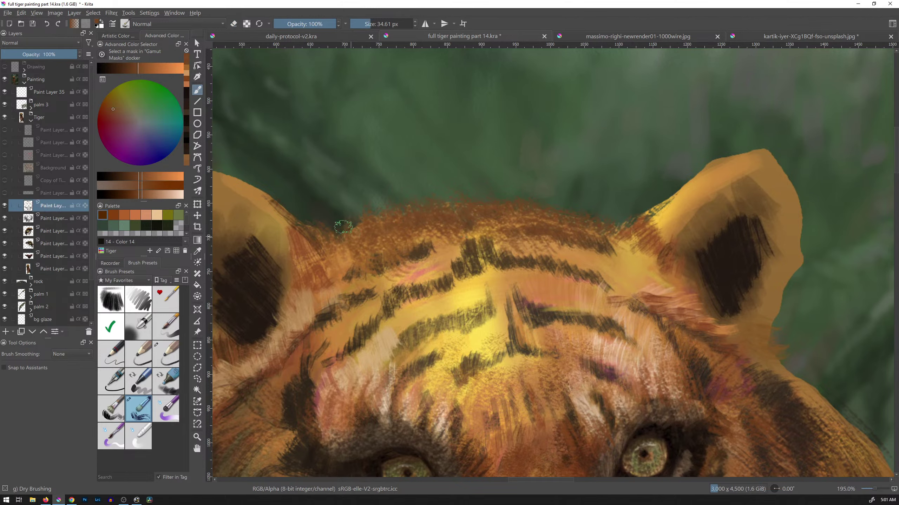
Enlarge the brush to about 65 px and dry-brush the sampled brown as fur along the crown between the ears.
key("bracketright")
key("bracketright")
key("bracketright")
key("bracketright")
key("bracketright")
left_click_drag(392, 237, 389, 237)
mouse_move(578, 225)
left_mouse_down()
mouse_move(566, 249)
mouse_move(604, 234)
mouse_move(524, 241)
left_mouse_up()
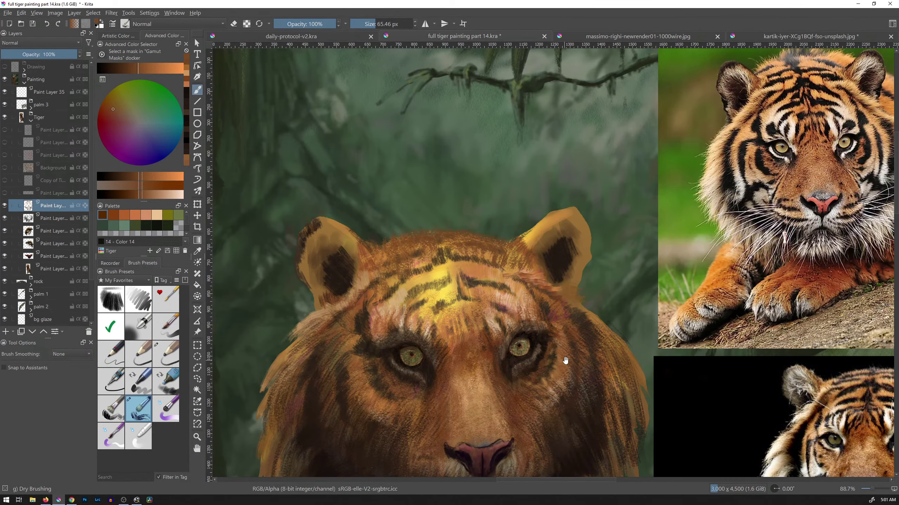
Erase with the textured brush on the base tiger layer to break the mane's hard outer edge into fur strands.
left_click_drag(565, 360, 534, 277)
left_click(63, 267)
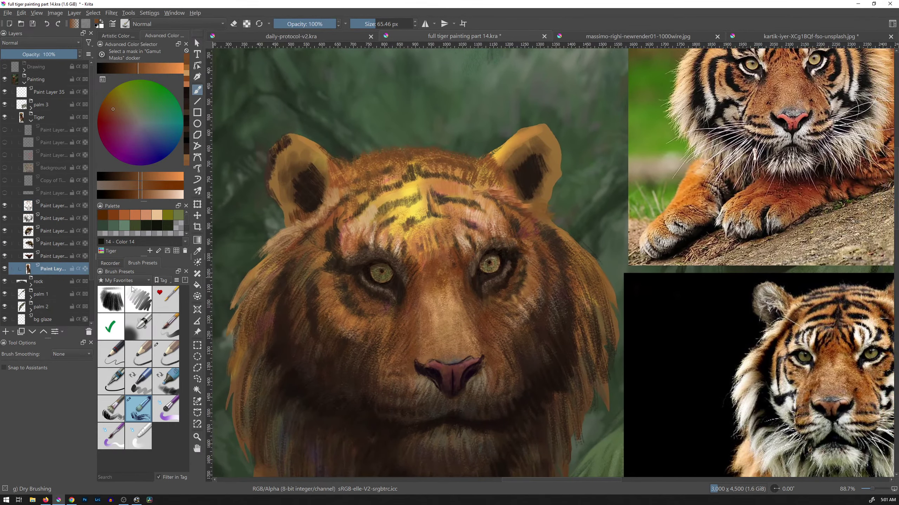
key("e")
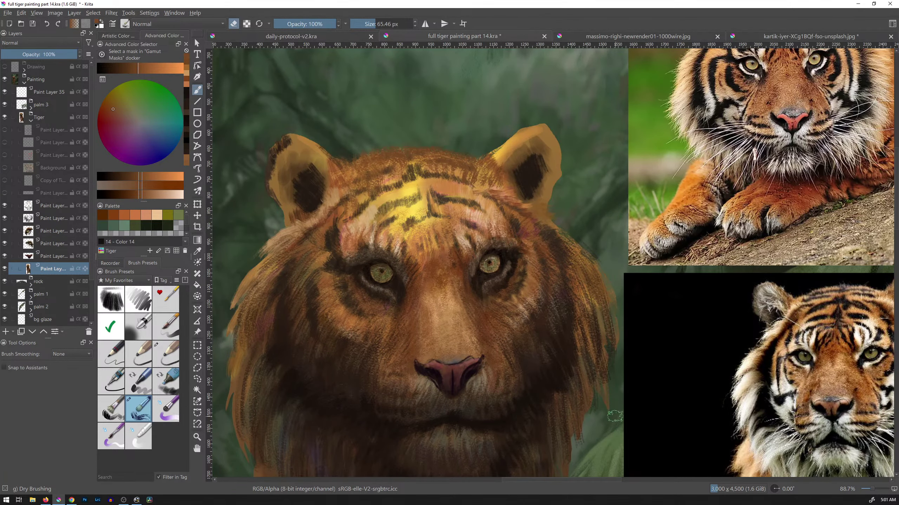
left_click_drag(594, 404, 597, 271)
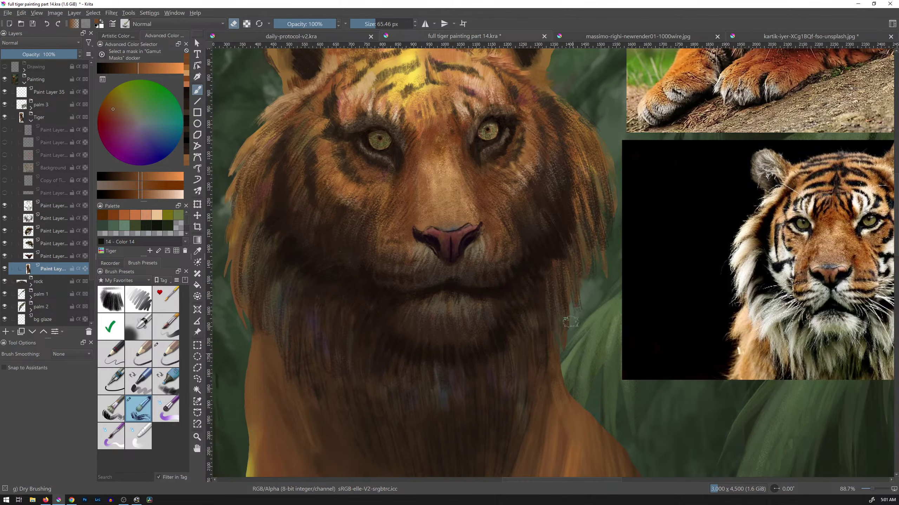
left_click_drag(391, 297, 505, 318)
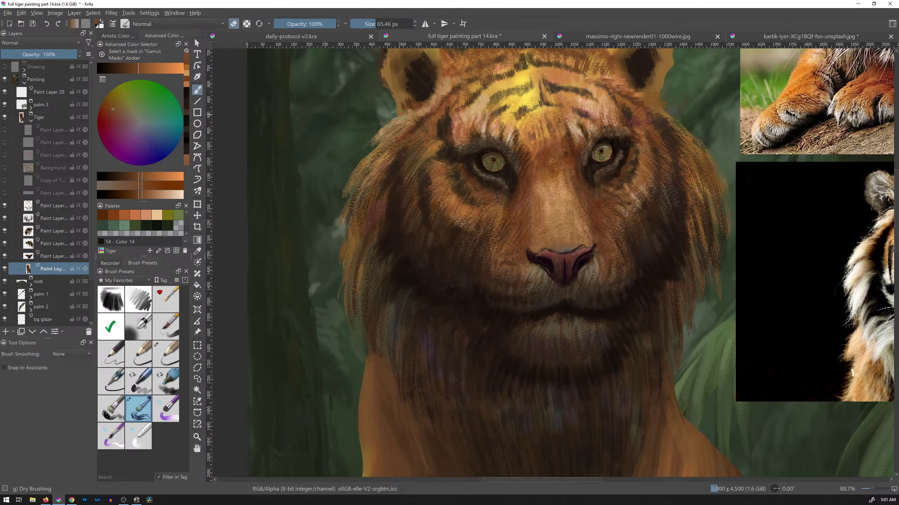
Reduce the eraser to about 46 px and roughen the smooth outlines of both ears into fur.
left_click_drag(472, 105, 453, 213)
mouse_move(378, 208)
left_mouse_down()
mouse_move(372, 192)
mouse_move(373, 223)
mouse_move(393, 212)
left_mouse_up()
left_click_drag(396, 222, 390, 222)
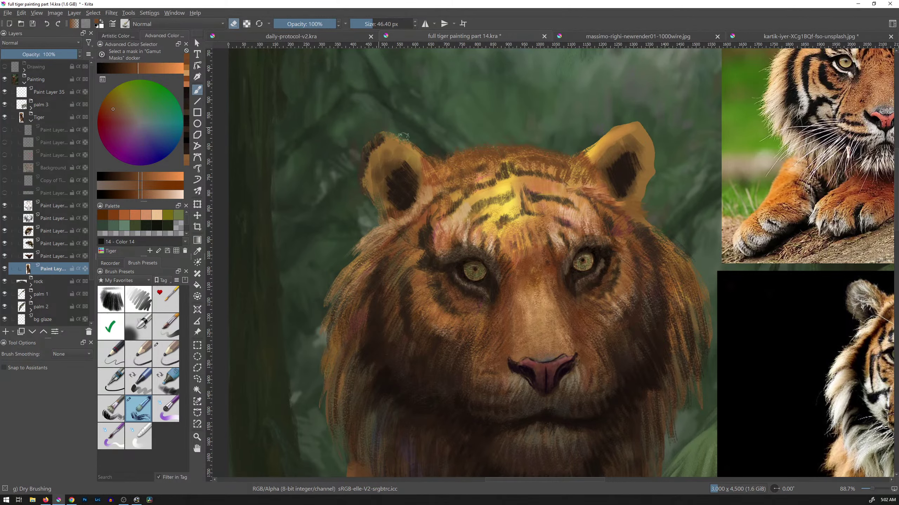
mouse_move(614, 121)
left_mouse_down()
mouse_move(600, 140)
mouse_move(645, 119)
mouse_move(638, 130)
mouse_move(630, 121)
mouse_move(643, 119)
mouse_move(659, 142)
left_mouse_up()
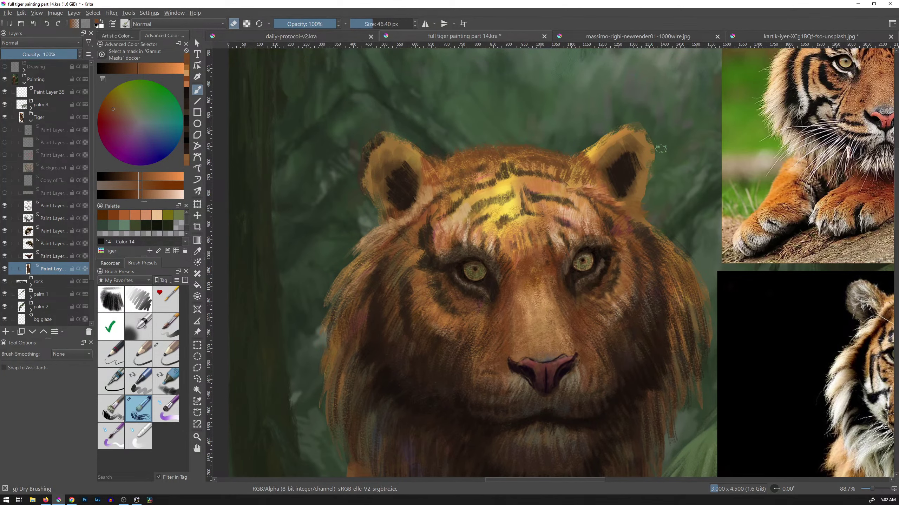
left_click_drag(642, 217, 647, 202)
Erase the hard edge of the neck beneath the mane, above the shoulder beside the palm leaves.
left_click_drag(593, 401, 591, 186)
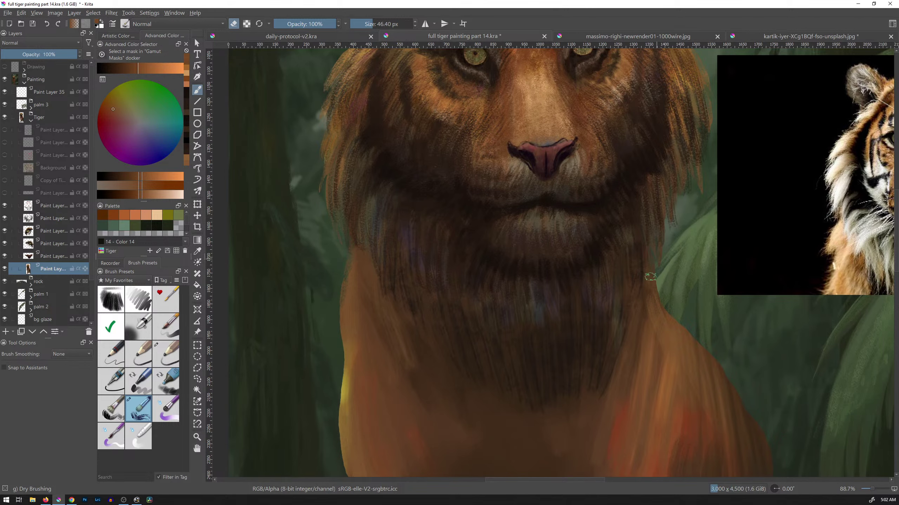
left_click_drag(657, 278, 661, 298)
left_click_drag(636, 199, 574, 308)
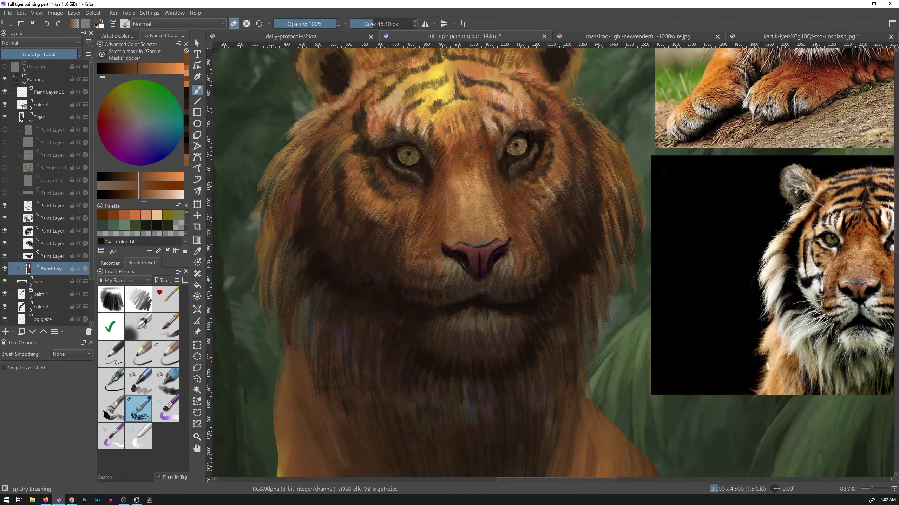
left_click_drag(530, 256, 613, 310)
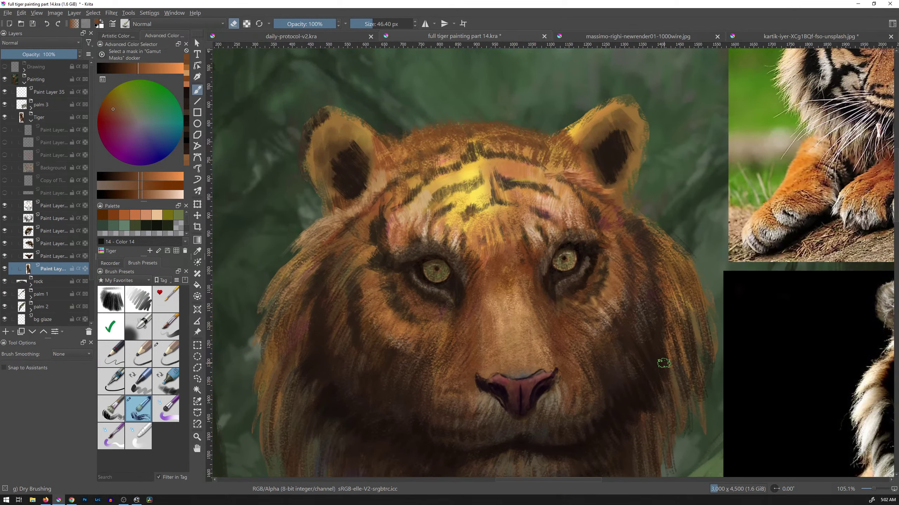
On the second paint layer of the Tiger group, sample the forehead's orange-brown and dry-brush it over the yellow patch and upper stripes.
left_click(58, 219)
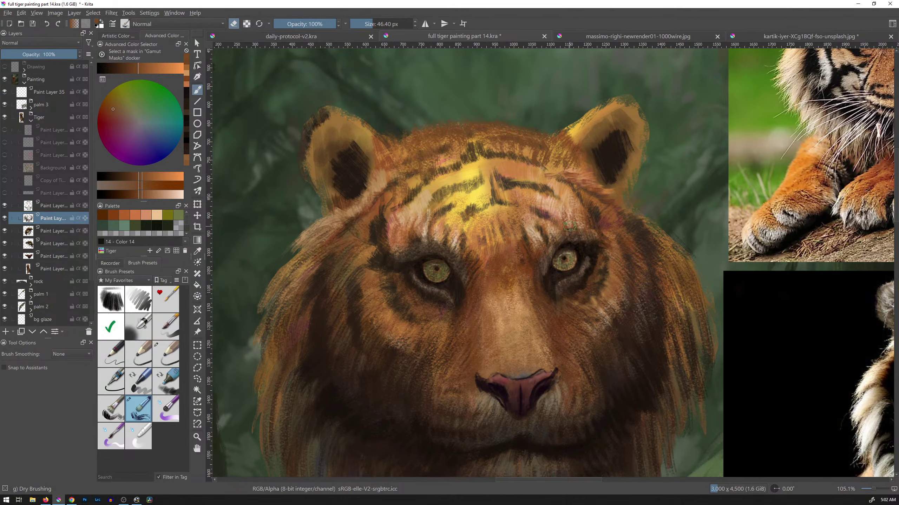
left_click(509, 240, "ctrl")
key("e")
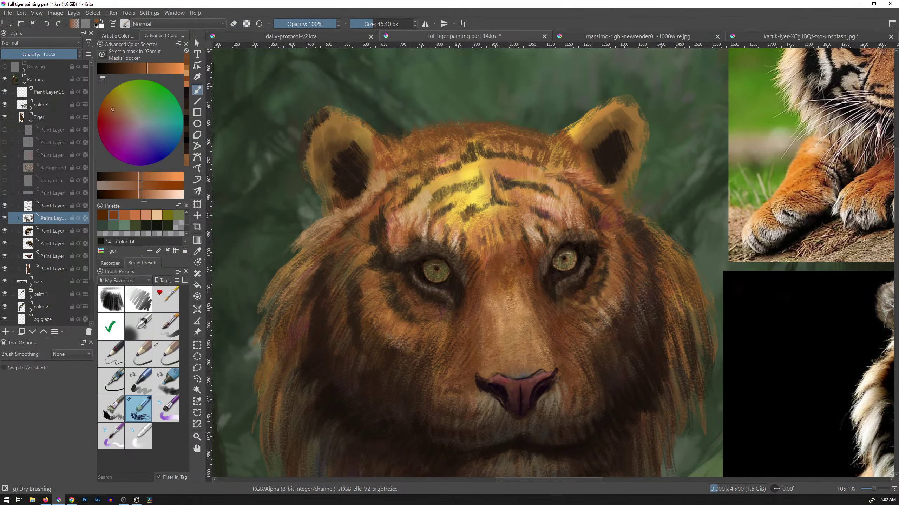
left_click_drag(445, 182, 489, 159)
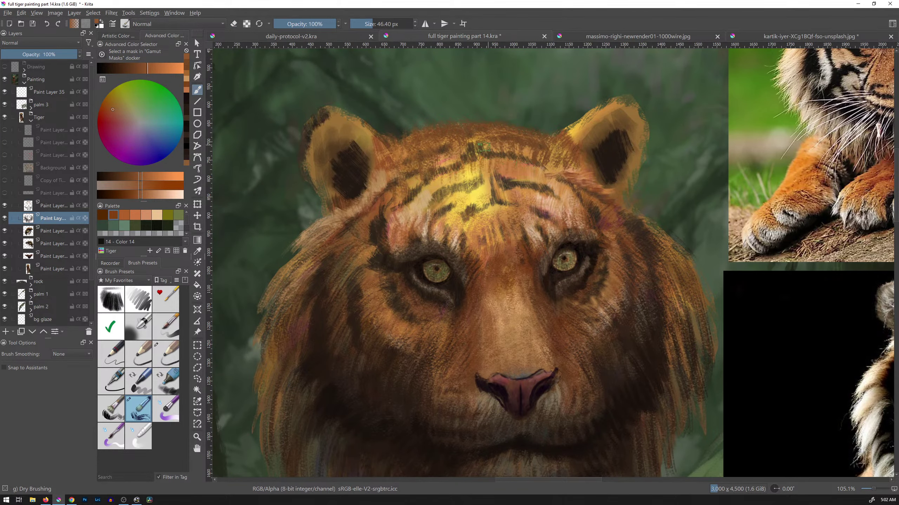
Enable Scatter for the Dry Brushing preset at 23% strength and test it with scratchpad strokes.
left_click(116, 25)
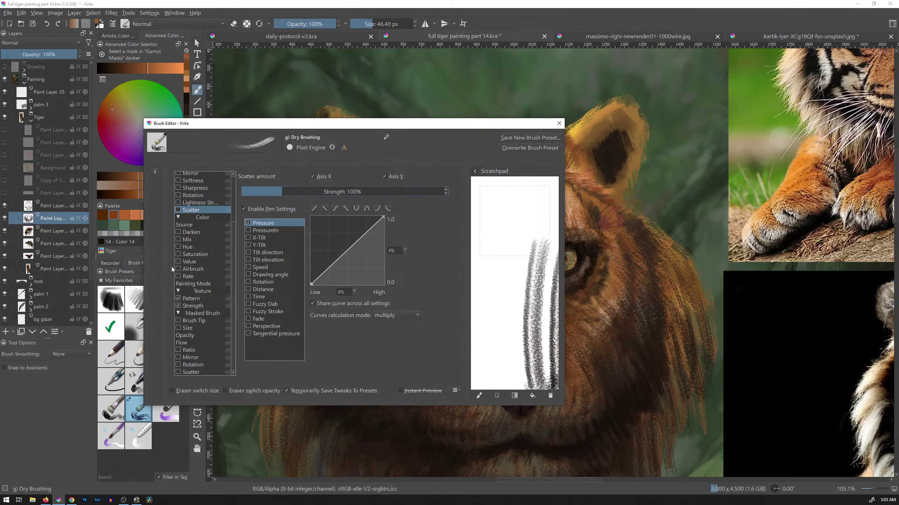
left_click(178, 210)
left_click_drag(281, 192, 250, 191)
left_click_drag(495, 203, 517, 213)
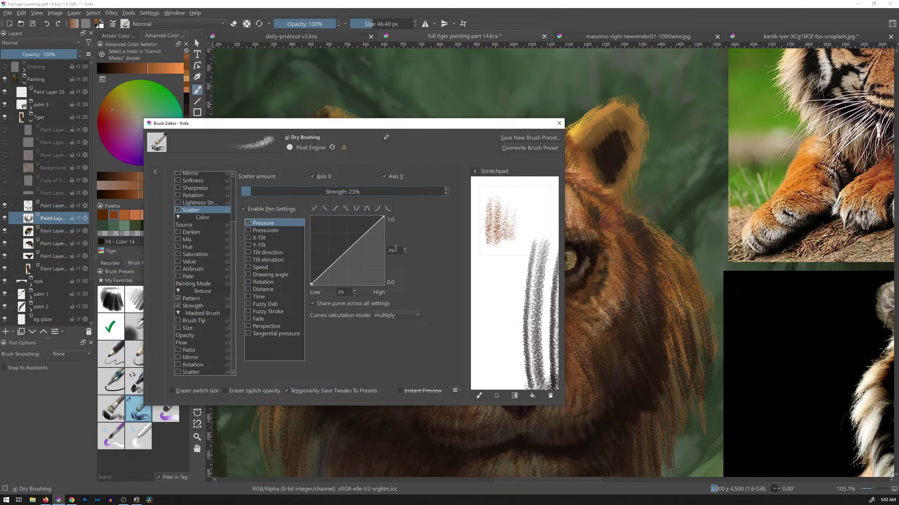
Enable random horizontal and vertical offset for the brush's texture pattern and raise the low-pressure end of its texture strength curve.
left_click(196, 299)
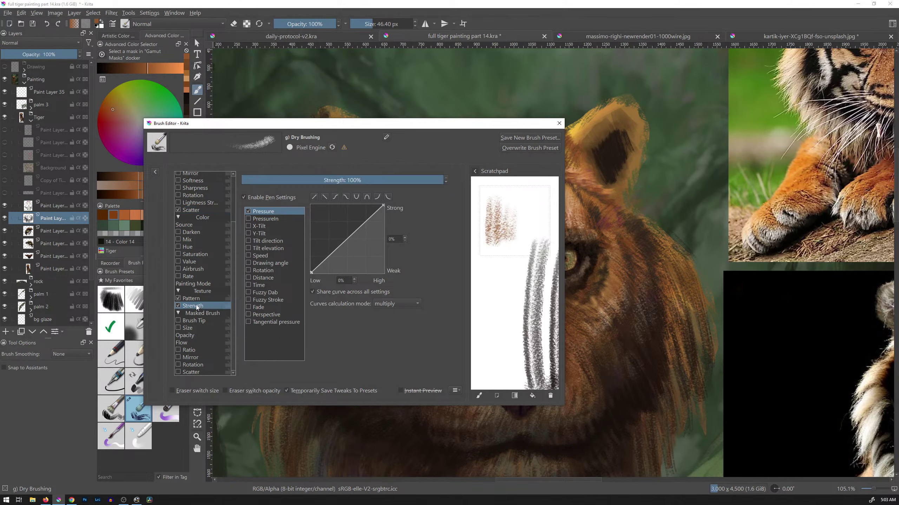
left_click(406, 284)
left_click(405, 296)
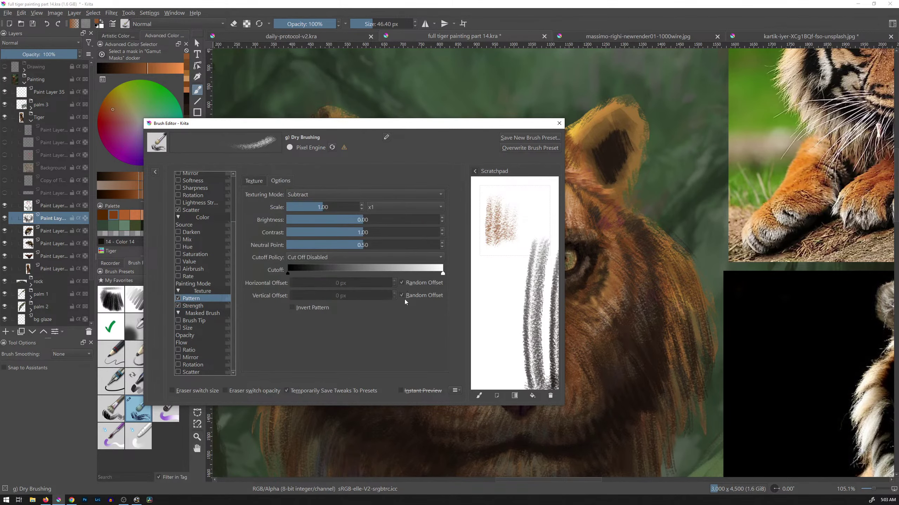
left_click(202, 306)
left_click_drag(311, 273, 311, 246)
left_click(559, 124)
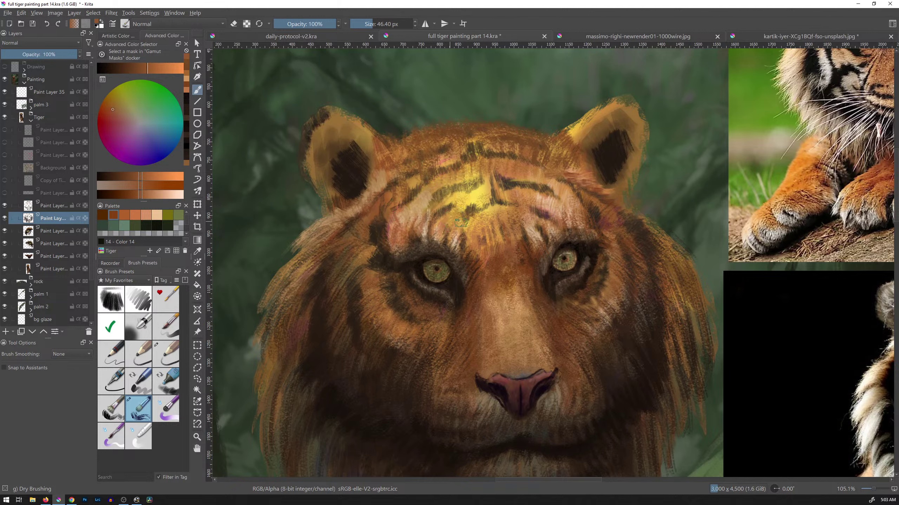
Dry-brush scattered orange-brown fur texture over the forehead stripes and above the brow with the adjusted brush.
left_click_drag(531, 222, 546, 232)
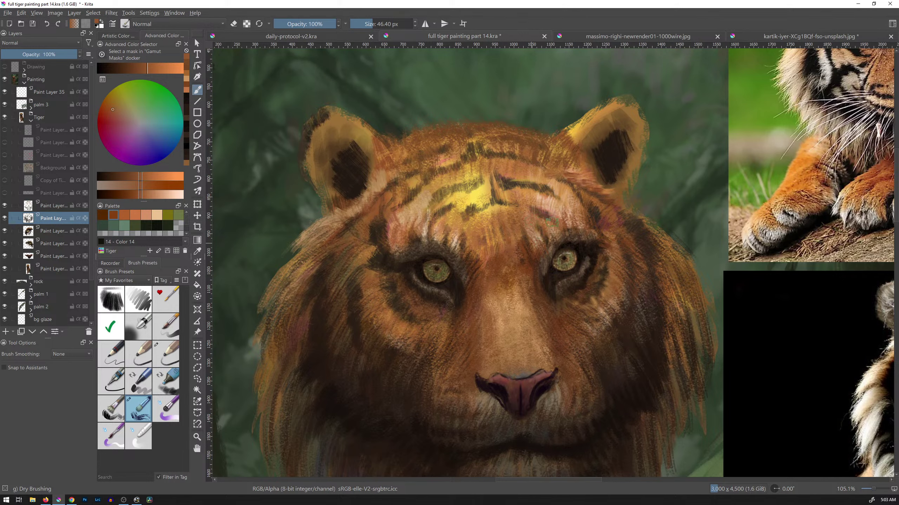
Dry-brush orange-brown strokes over the bright yellow highlights on the tiger's forehead to tone them down and blend the stripes.
mouse_move(488, 194)
left_mouse_down()
mouse_move(473, 211)
mouse_move(459, 209)
mouse_move(483, 193)
mouse_move(527, 206)
mouse_move(547, 194)
mouse_move(562, 212)
left_mouse_up()
left_click_drag(483, 170, 466, 193)
mouse_move(455, 177)
left_mouse_down()
mouse_move(463, 193)
mouse_move(424, 208)
mouse_move(478, 227)
mouse_move(393, 224)
left_mouse_up()
left_click_drag(537, 179, 550, 213)
left_click_drag(540, 225, 529, 243)
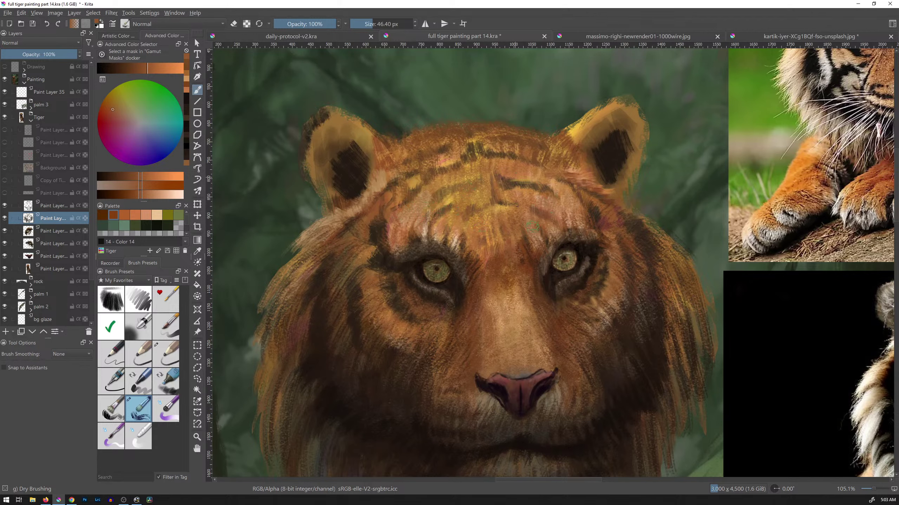
left_click_drag(566, 182, 558, 211)
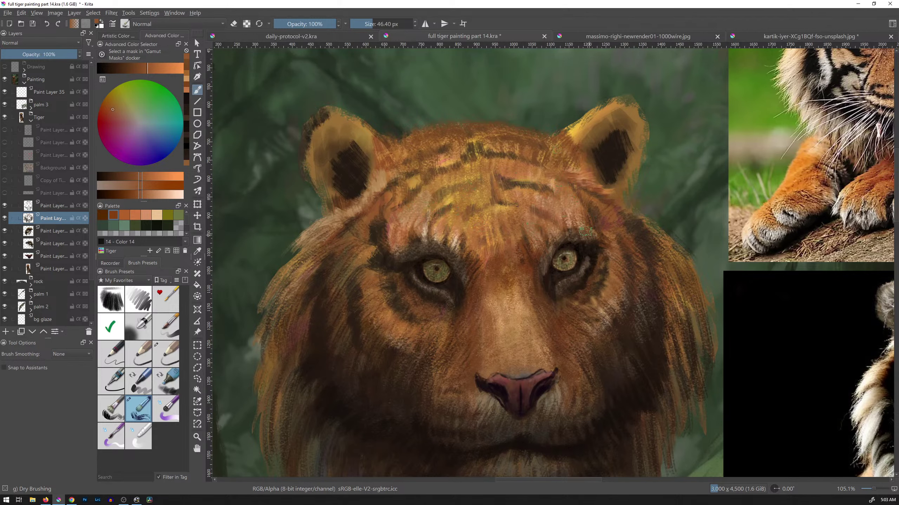
Sample a dark reddish brown from beside the eye and dry-brush it over the brows and the right-hand cheek.
left_click(543, 254, "ctrl")
mouse_move(547, 243)
left_mouse_down()
mouse_move(580, 218)
mouse_move(597, 232)
left_mouse_up()
mouse_move(448, 252)
left_mouse_down()
mouse_move(430, 246)
mouse_move(415, 231)
mouse_move(397, 248)
left_mouse_up()
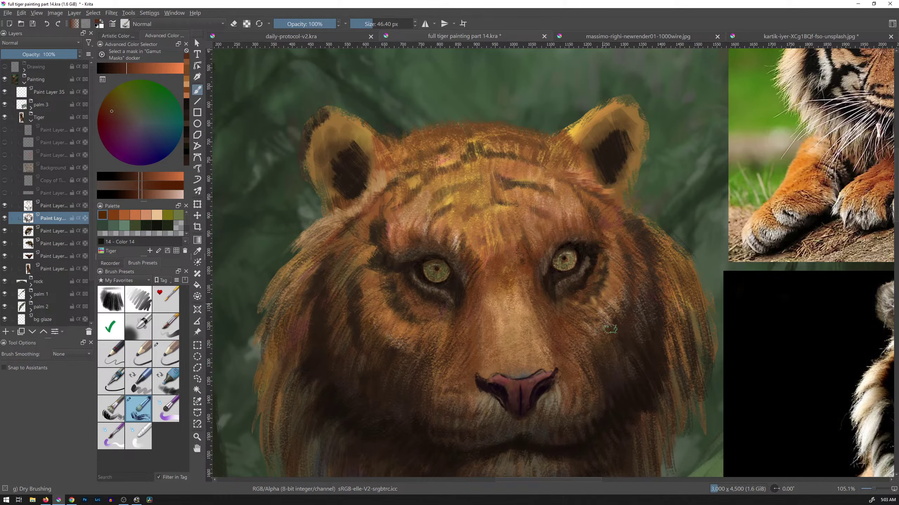
left_click_drag(612, 317, 623, 298)
left_click_drag(638, 320, 605, 249)
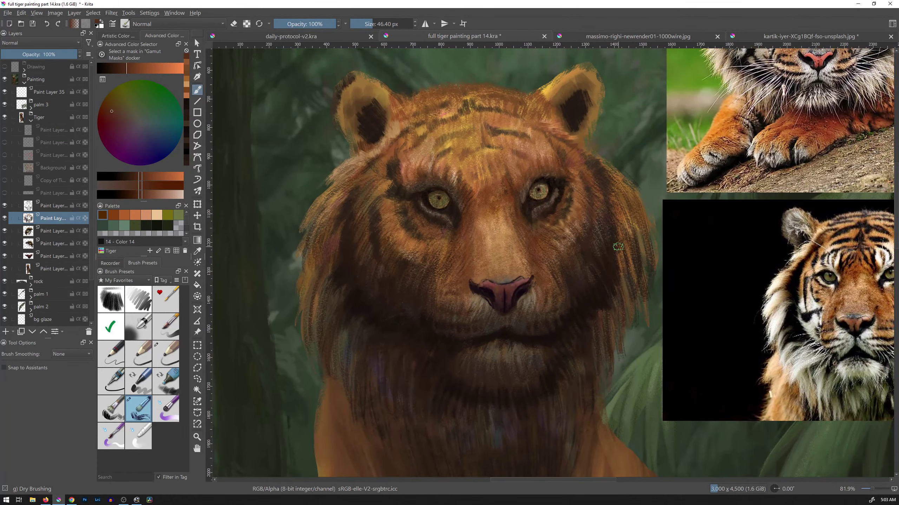
mouse_move(612, 204)
left_mouse_down()
mouse_move(598, 247)
mouse_move(606, 243)
left_mouse_up()
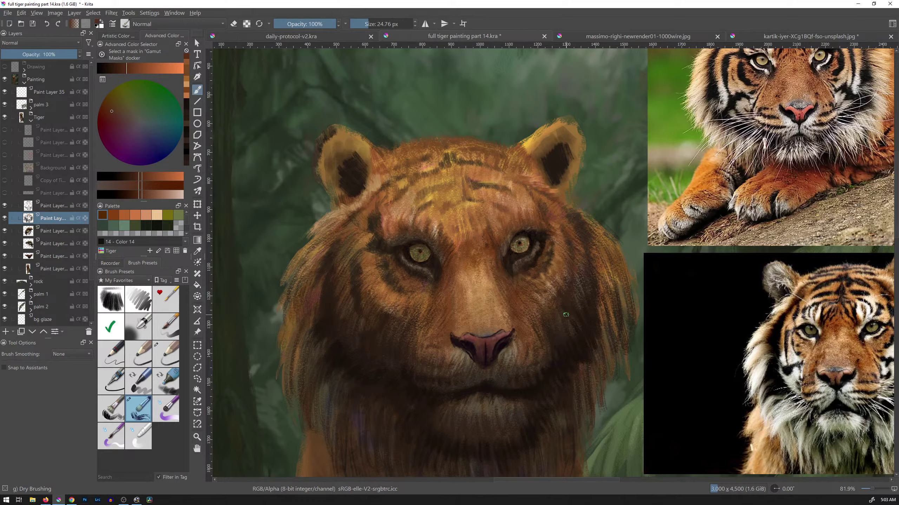
left_click_drag(607, 255, 569, 238)
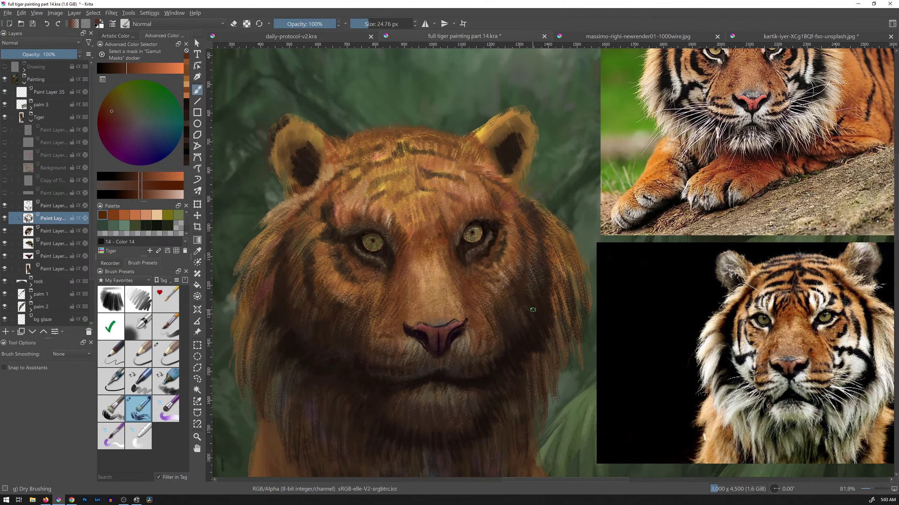
left_click_drag(534, 301, 582, 261)
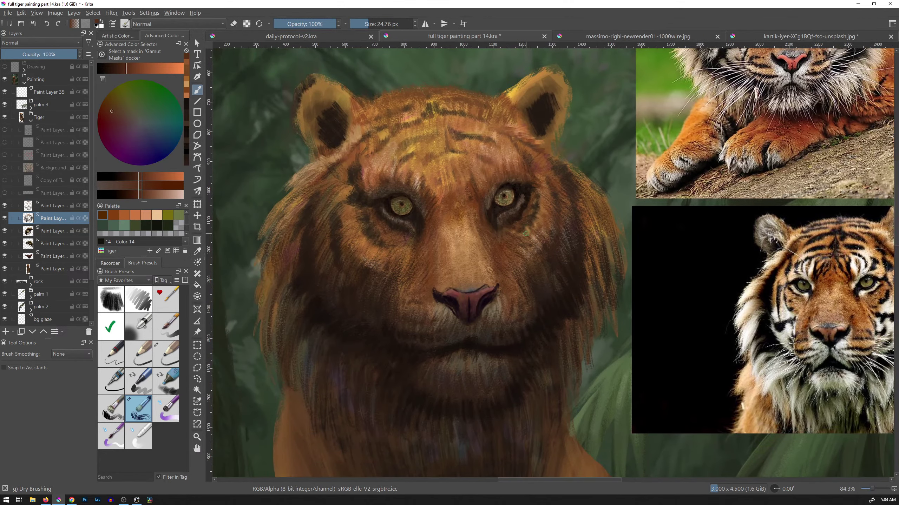
Sample the orange fur colour near the right-hand eye and brush fur texture onto the cheek below it.
left_click(537, 214, "ctrl")
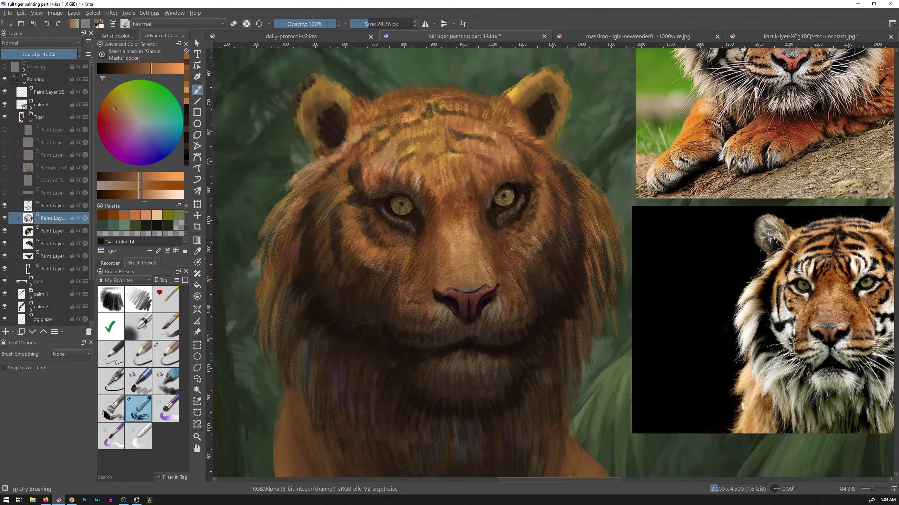
left_click_drag(570, 240, 547, 297)
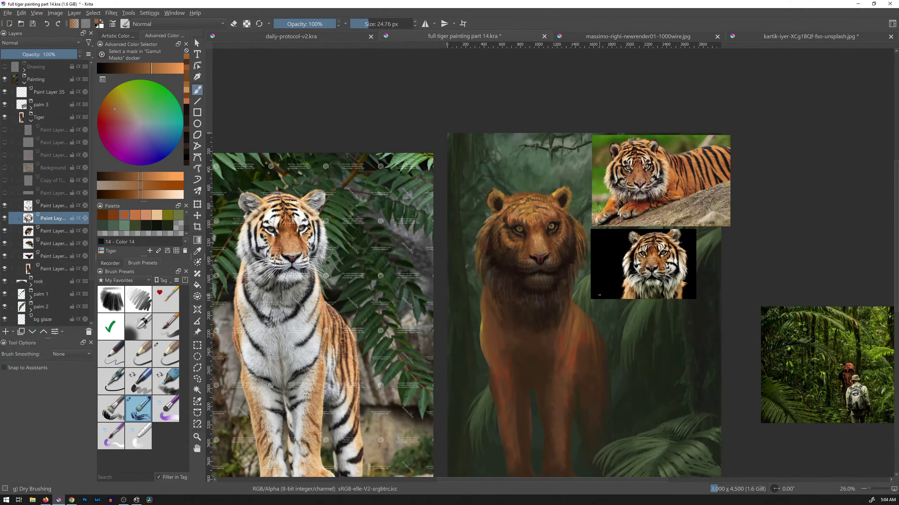
left_click_drag(541, 276, 571, 239)
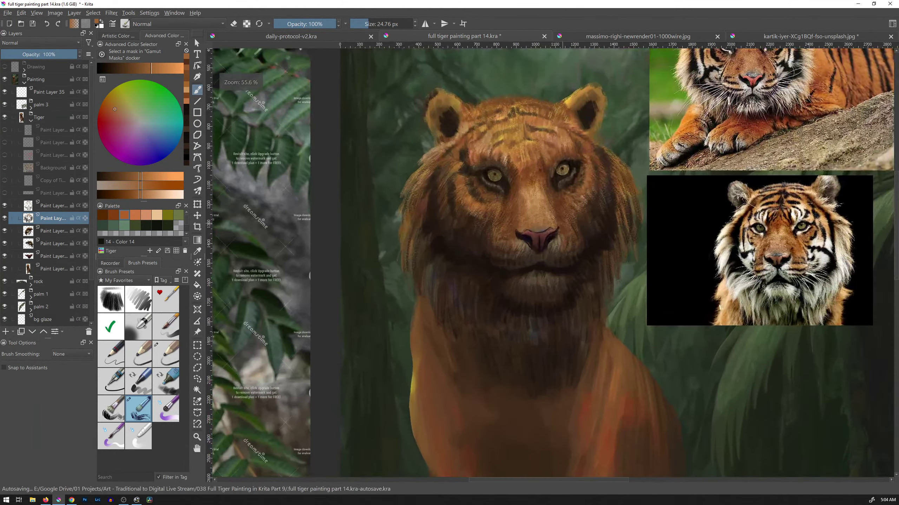
Sample a very dark brown and darken the cheek and outer eye fur, consulting the annotated kartik-iyer tiger reference.
left_click(470, 217, "ctrl")
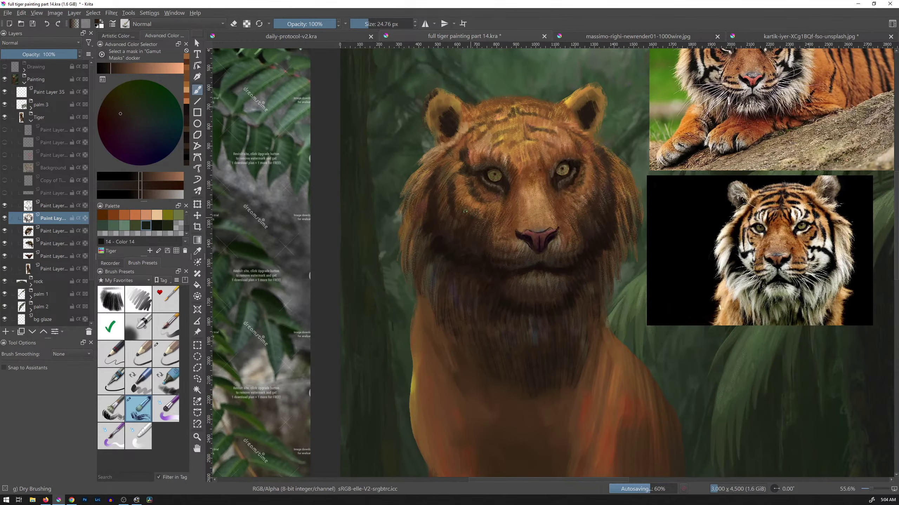
left_click_drag(464, 203, 468, 212)
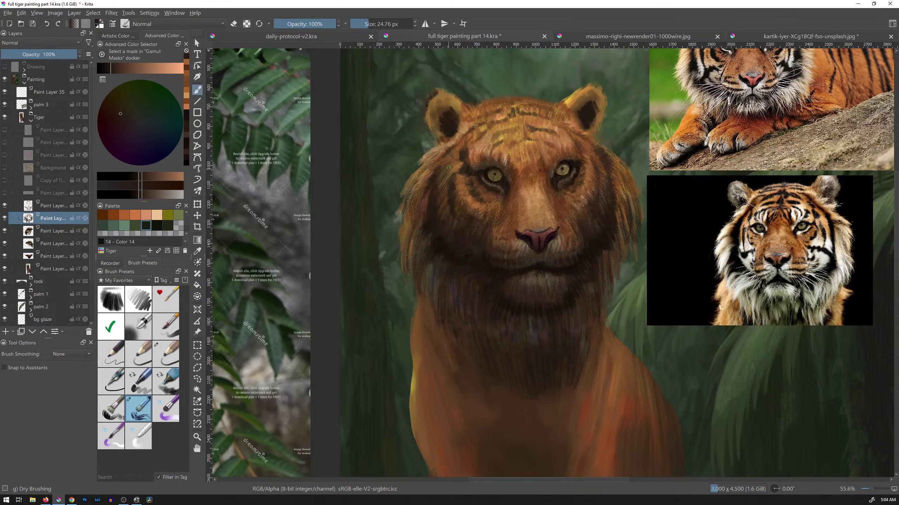
left_click_drag(602, 216, 575, 267)
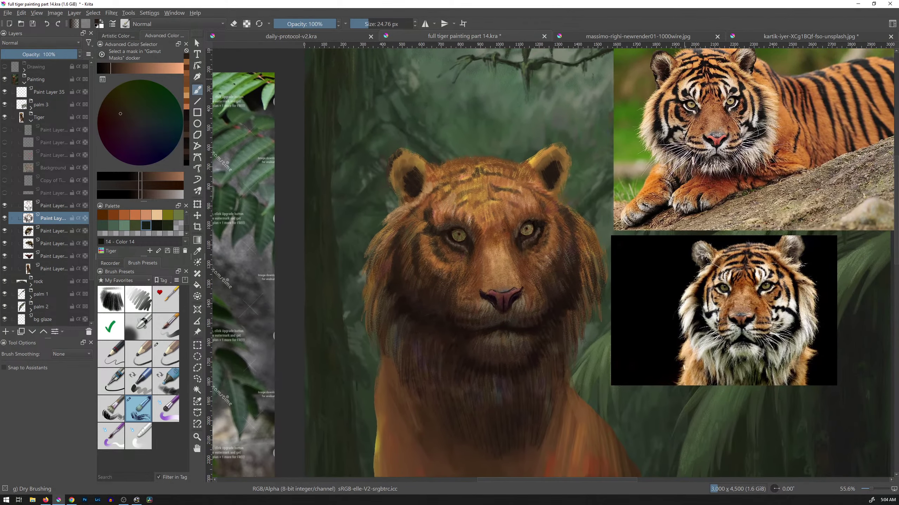
left_click(655, 38)
left_click(765, 39)
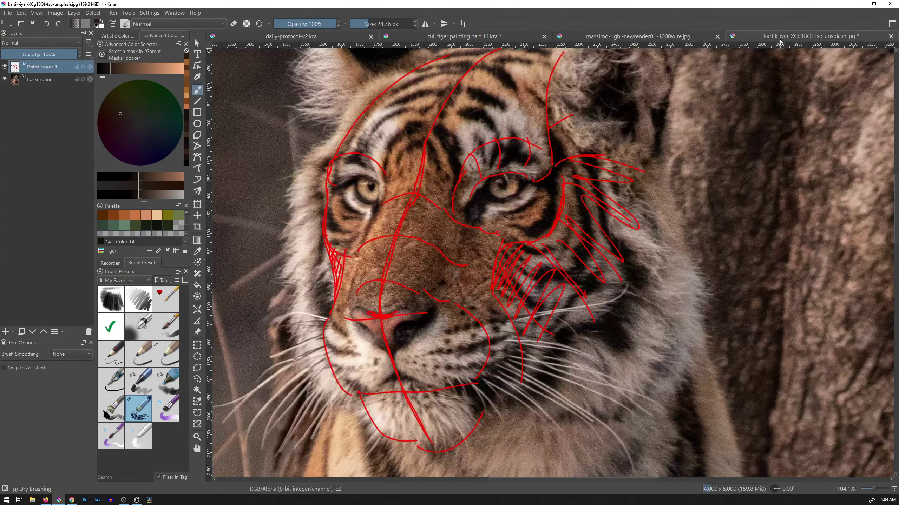
left_click(522, 39)
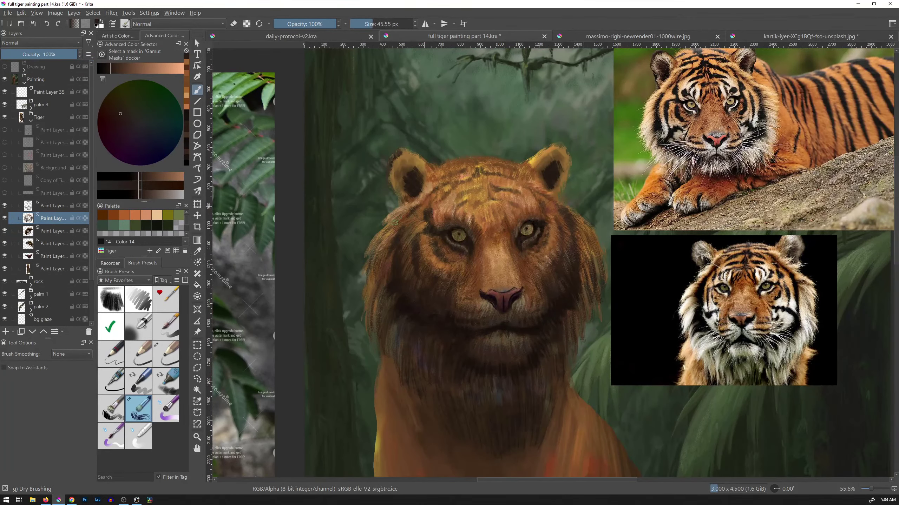
mouse_move(427, 220)
left_mouse_down()
mouse_move(410, 238)
mouse_move(410, 227)
left_mouse_up()
mouse_move(412, 210)
left_mouse_down()
mouse_move(400, 228)
mouse_move(382, 239)
mouse_move(379, 231)
left_mouse_up()
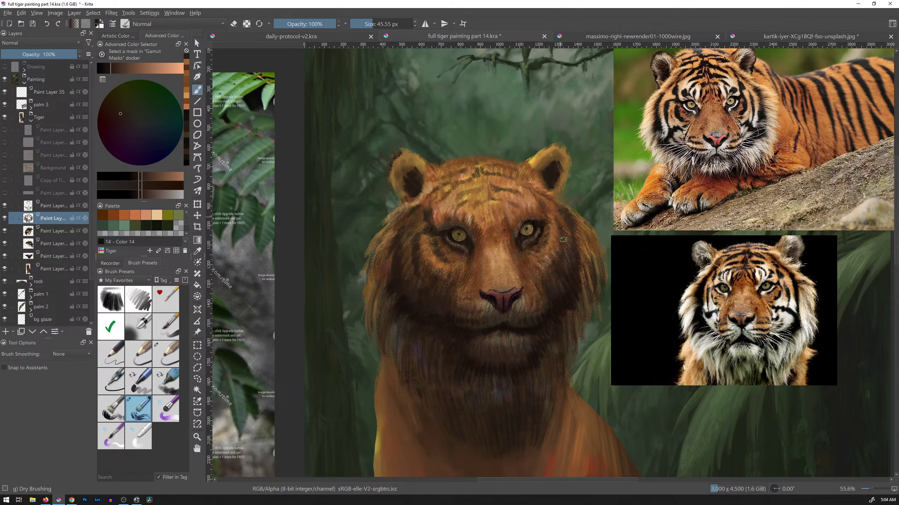
Shade the tiger's upper chest, neck, chin and lower muzzle in a sampled very dark brown with a brush of about 140 px.
mouse_move(519, 380)
left_mouse_down()
mouse_move(503, 422)
mouse_move(472, 387)
mouse_move(478, 418)
mouse_move(507, 405)
mouse_move(482, 409)
mouse_move(499, 405)
mouse_move(453, 381)
mouse_move(486, 419)
mouse_move(536, 397)
left_mouse_up()
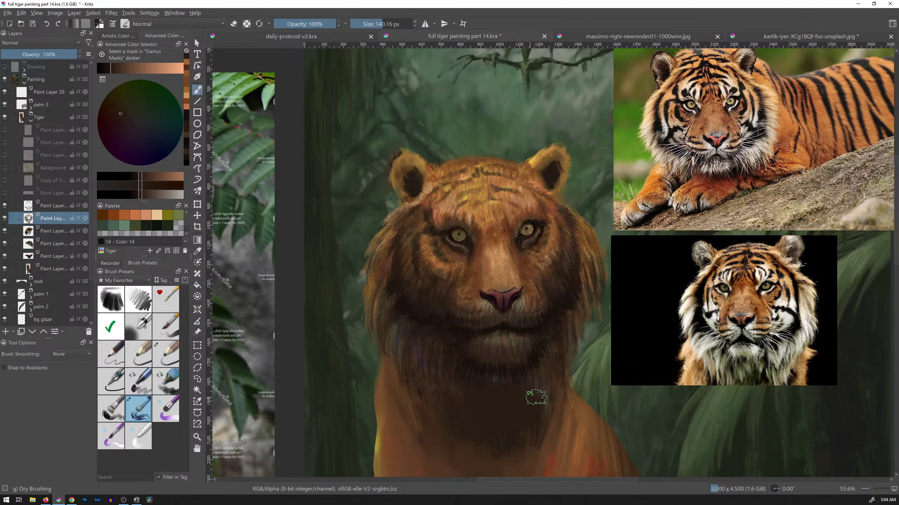
left_click(490, 370, "ctrl")
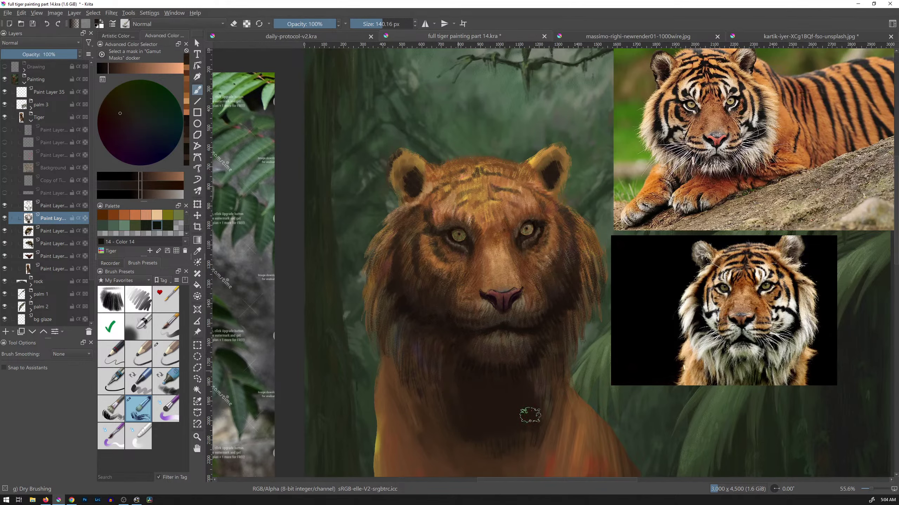
mouse_move(463, 354)
left_mouse_down()
mouse_move(445, 345)
mouse_move(424, 383)
left_mouse_up()
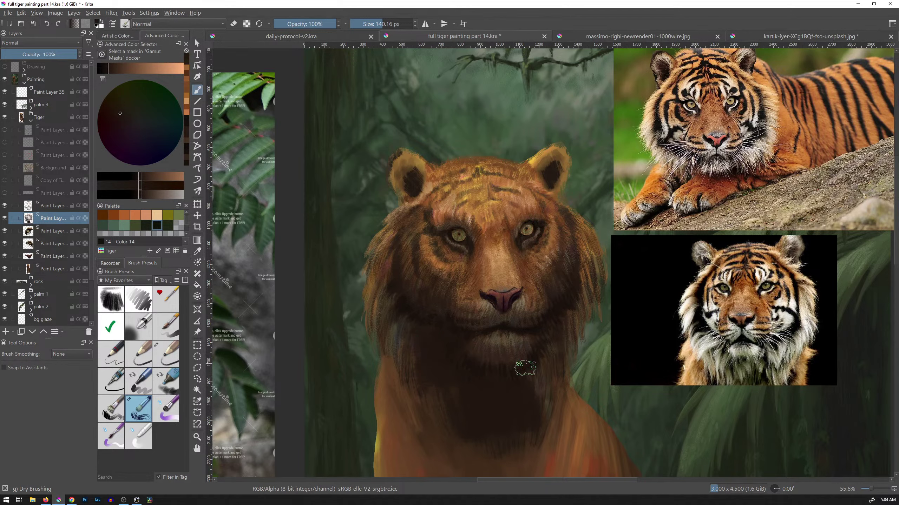
left_click_drag(532, 387, 560, 343)
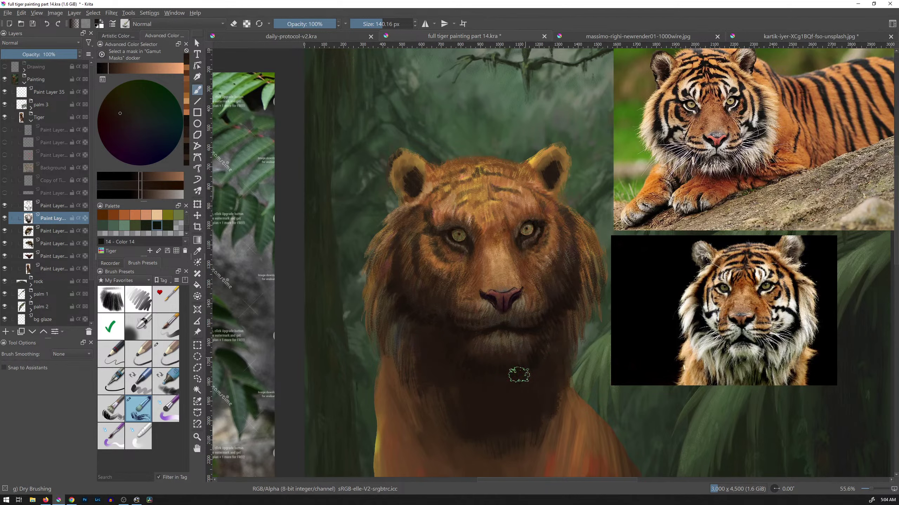
mouse_move(485, 305)
left_mouse_down()
mouse_move(499, 301)
mouse_move(501, 343)
left_mouse_up()
left_click_drag(518, 306, 517, 343)
left_click_drag(544, 295, 539, 311)
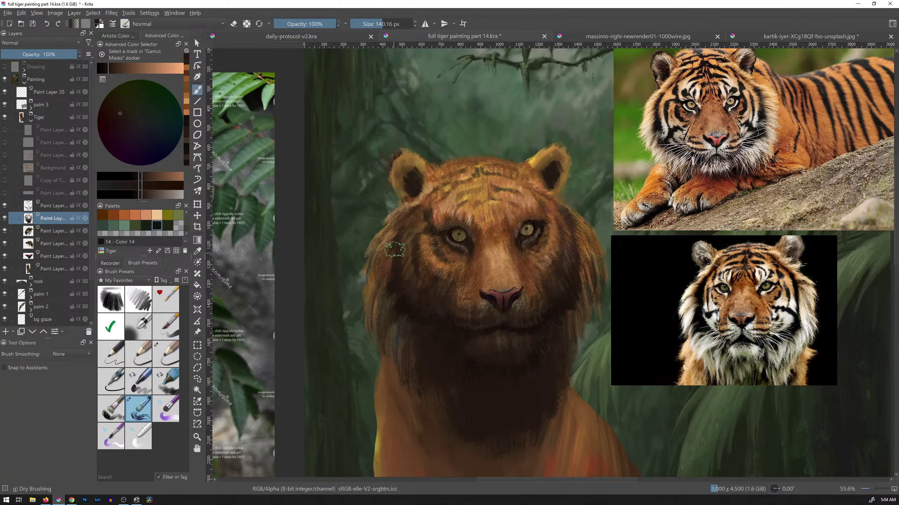
Darken the hanging mane fur along both sides of the face and down towards the shoulder.
left_click_drag(393, 253, 382, 329)
left_click_drag(578, 269, 568, 368)
left_click_drag(585, 235, 598, 288)
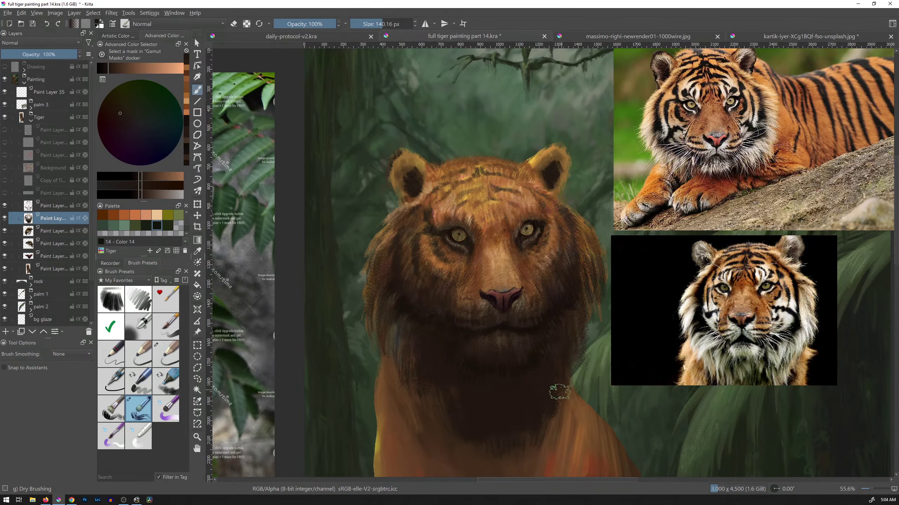
left_click_drag(550, 386, 535, 281)
mouse_move(571, 313)
left_mouse_down()
mouse_move(545, 335)
mouse_move(572, 307)
left_mouse_up()
mouse_move(570, 351)
left_mouse_down()
mouse_move(584, 290)
mouse_move(566, 249)
left_mouse_up()
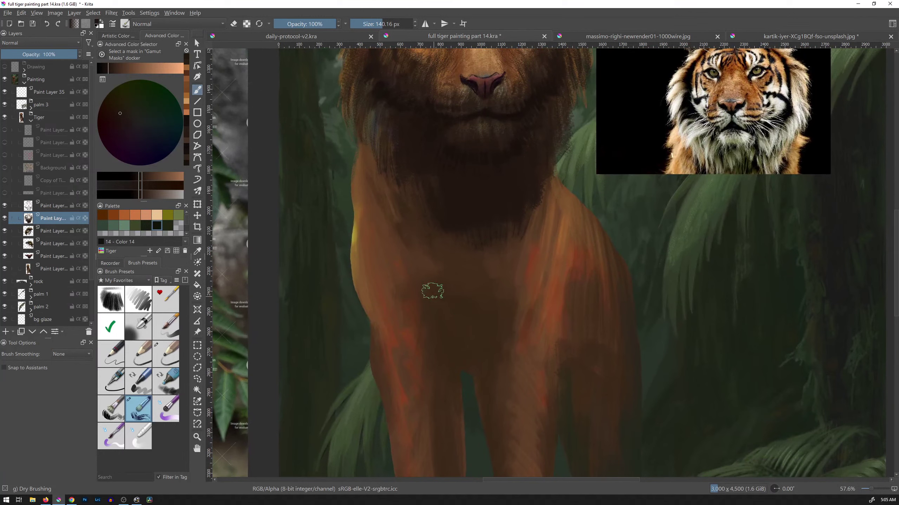
Brush dark shadow over the tiger's chest, shoulders and upper legs, enlarging the brush to about 323 px for the broad areas.
mouse_move(452, 304)
left_mouse_down()
mouse_move(431, 286)
mouse_move(455, 377)
mouse_move(445, 275)
mouse_move(470, 259)
mouse_move(473, 369)
mouse_move(487, 378)
mouse_move(502, 335)
mouse_move(487, 243)
left_mouse_up()
left_click_drag(399, 214, 417, 343)
left_click_drag(416, 259, 498, 238)
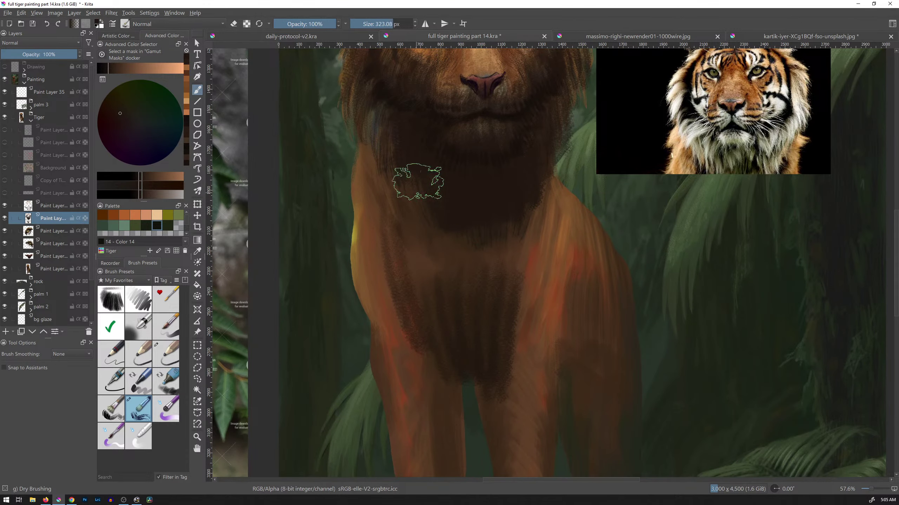
mouse_move(414, 198)
left_mouse_down()
mouse_move(454, 234)
mouse_move(498, 228)
mouse_move(513, 271)
mouse_move(538, 281)
left_mouse_up()
mouse_move(562, 331)
left_mouse_down()
mouse_move(602, 285)
mouse_move(622, 351)
left_mouse_up()
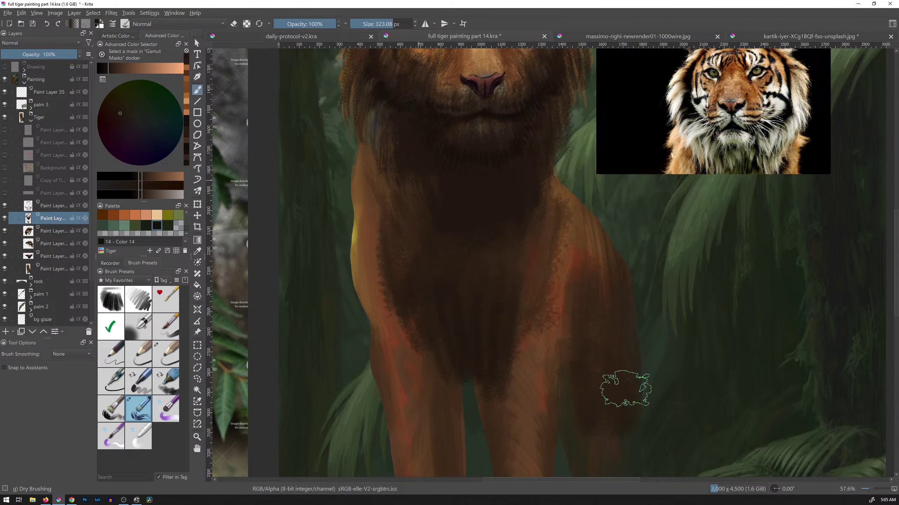
mouse_move(387, 191)
left_mouse_down()
mouse_move(378, 317)
mouse_move(374, 181)
mouse_move(400, 298)
mouse_move(399, 416)
mouse_move(422, 339)
mouse_move(458, 382)
left_mouse_up()
mouse_move(520, 322)
left_mouse_down()
mouse_move(525, 428)
mouse_move(541, 444)
mouse_move(551, 282)
left_mouse_up()
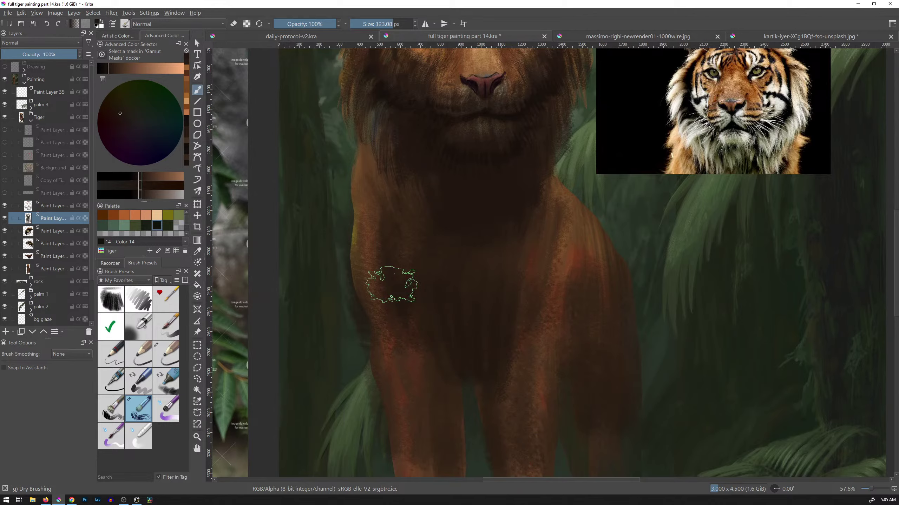
left_click_drag(592, 223, 598, 266)
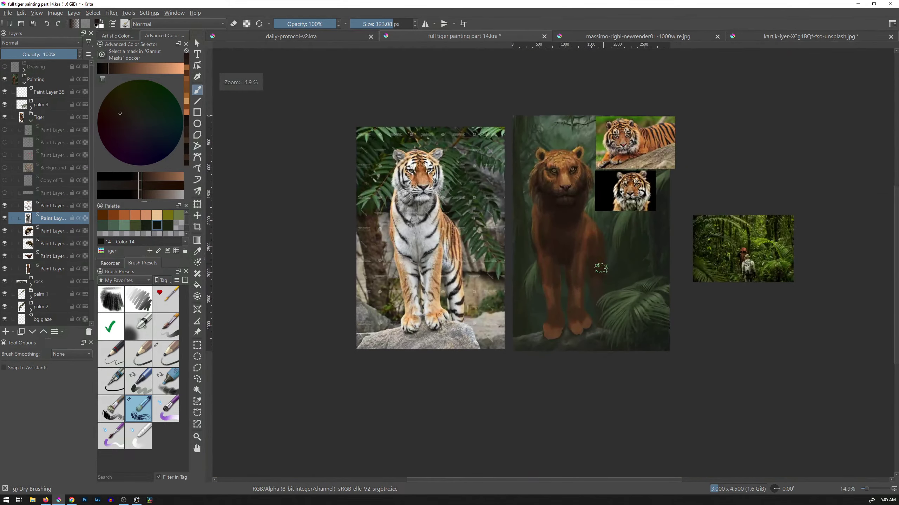
Review the whole painting's values and darken both of the tiger's ears with the dark brown.
left_click_drag(581, 302, 594, 263)
mouse_move(625, 152)
left_mouse_down()
mouse_move(568, 371)
mouse_move(532, 315)
mouse_move(540, 305)
mouse_move(517, 180)
mouse_move(560, 362)
mouse_move(554, 331)
mouse_move(581, 315)
mouse_move(592, 285)
mouse_move(585, 301)
left_mouse_up()
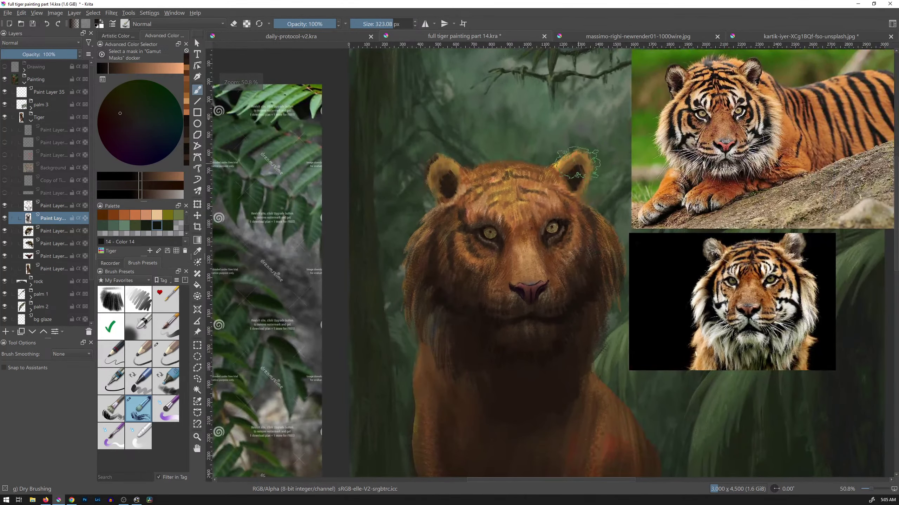
mouse_move(592, 197)
left_mouse_down()
mouse_move(559, 197)
mouse_move(570, 203)
left_mouse_up()
mouse_move(564, 165)
left_mouse_down()
mouse_move(571, 186)
mouse_move(582, 187)
left_mouse_up()
left_click_drag(444, 174, 451, 198)
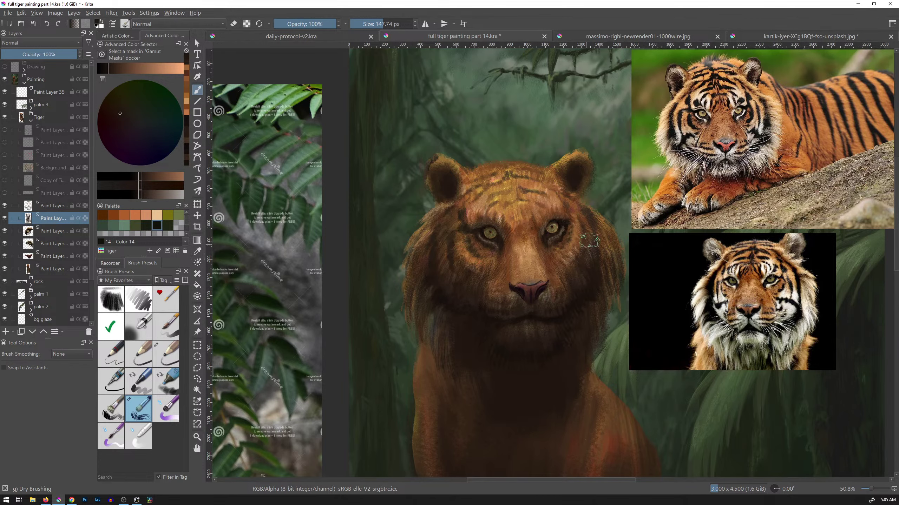
Mirror the canvas view, darken the mane edge and refine the forehead and inner eye area with smaller dark strokes.
key("m")
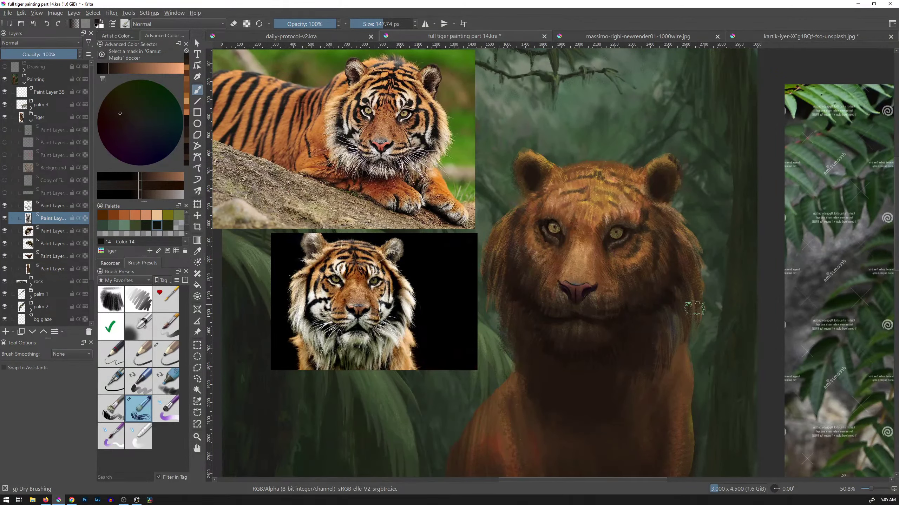
left_click_drag(678, 317, 677, 352)
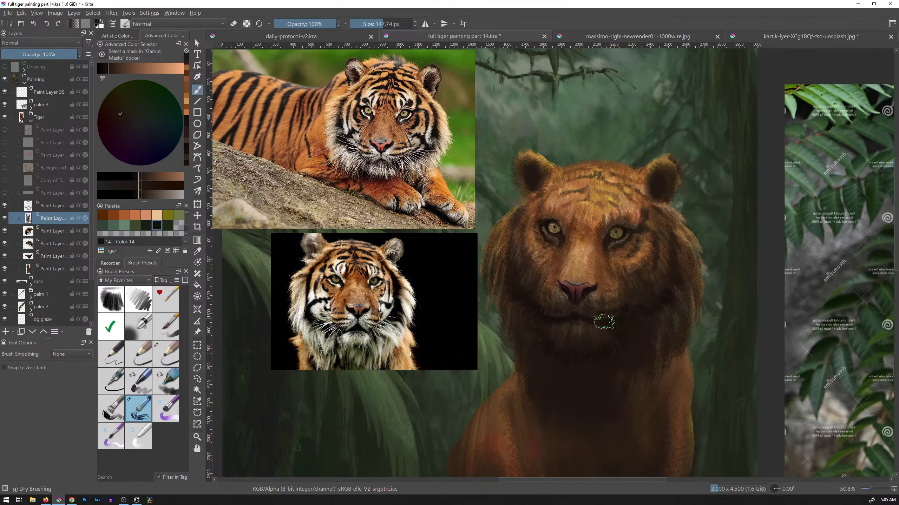
scroll(594, 317, "up", 4)
left_click_drag(637, 245, 602, 245)
mouse_move(627, 206)
left_mouse_down()
mouse_move(634, 299)
mouse_move(615, 306)
mouse_move(694, 303)
left_mouse_up()
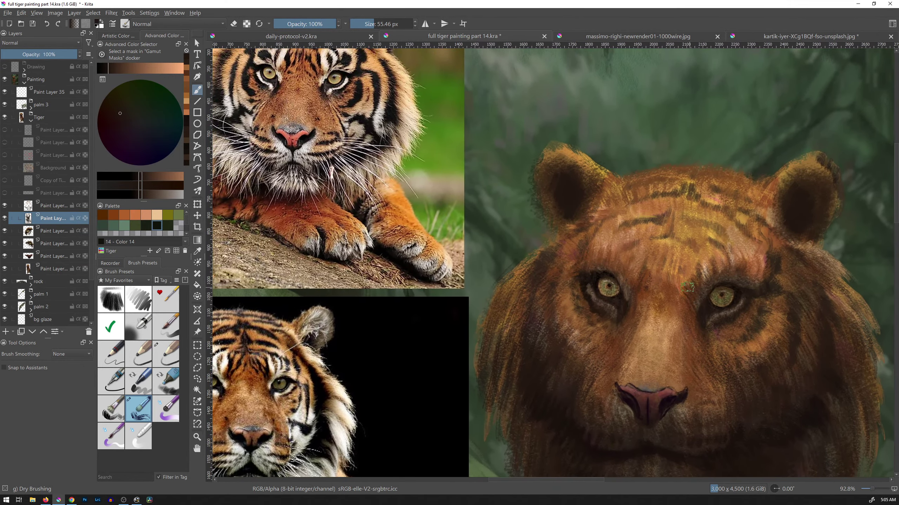
mouse_move(633, 280)
left_mouse_down()
mouse_move(625, 302)
mouse_move(639, 285)
mouse_move(627, 284)
mouse_move(647, 285)
left_mouse_up()
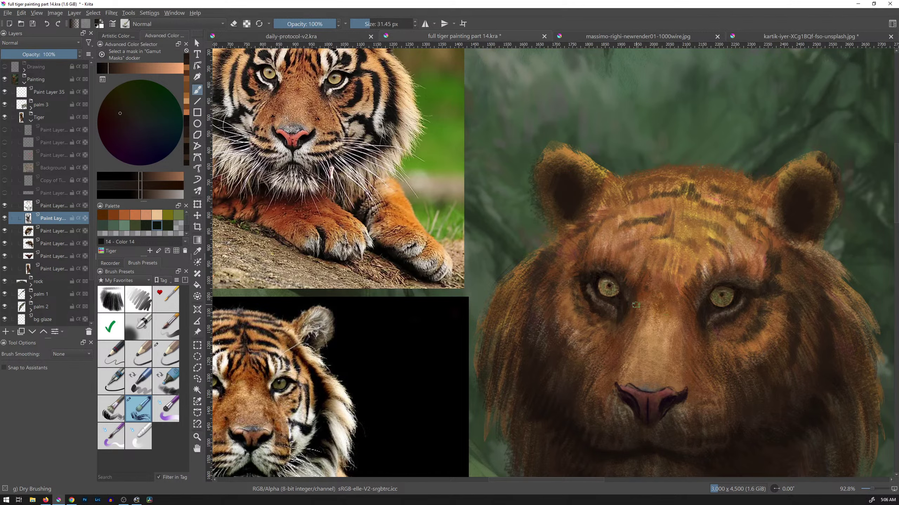
Check the paint layer above by toggling its visibility, and merge it down into the dark shading layer.
key("Page_Up")
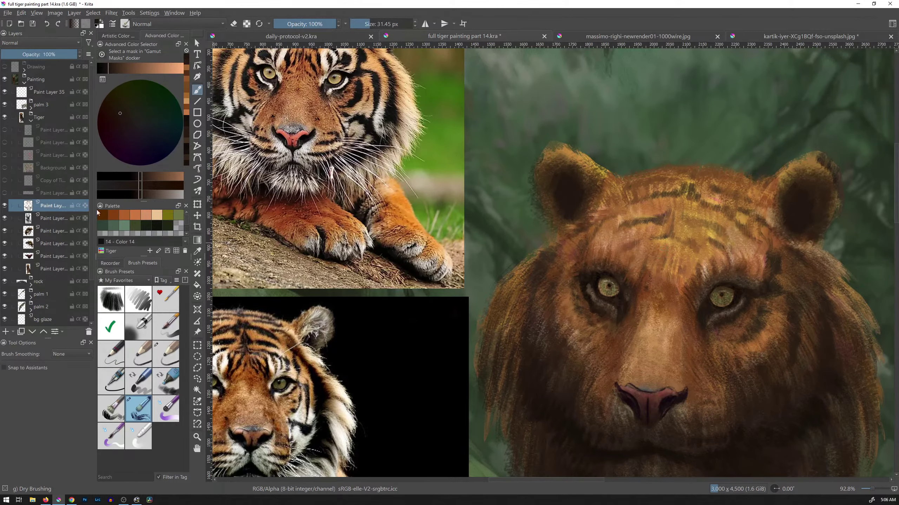
left_click(5, 206)
left_click(5, 206)
key("ctrl+e")
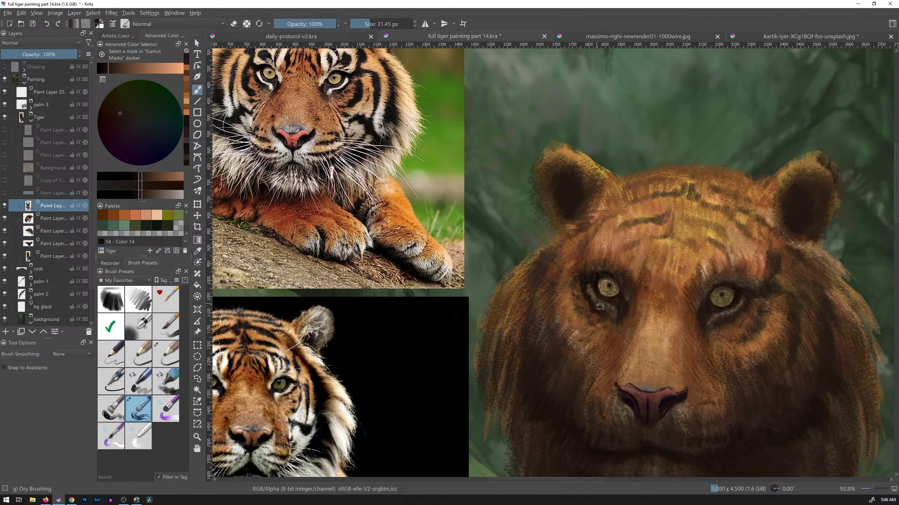
Flip the mirrored canvas view and check the tiger's face against the reference photos at several zoom levels.
scroll(714, 292, "down", 5)
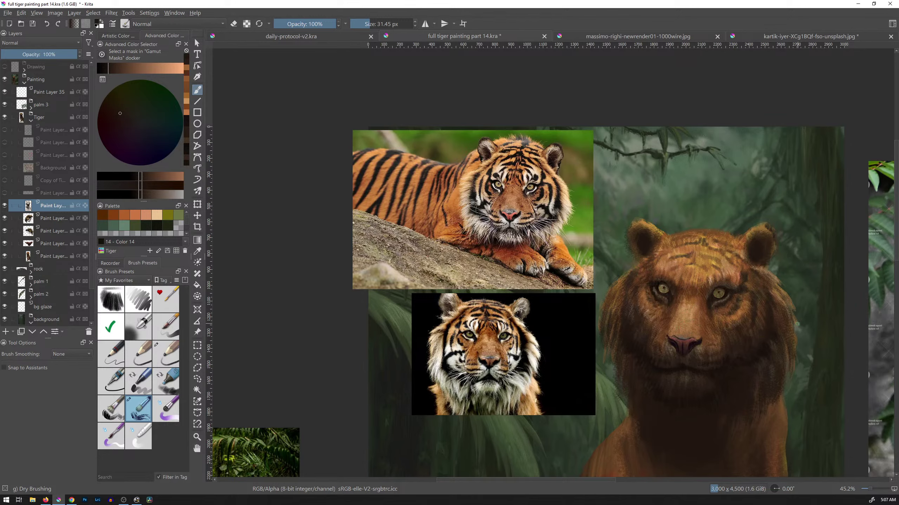
key("m")
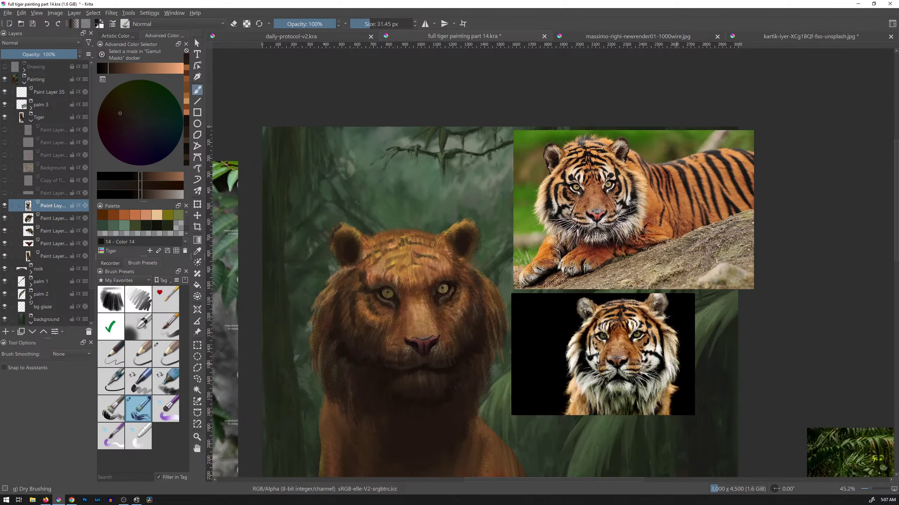
left_click_drag(489, 333, 573, 295)
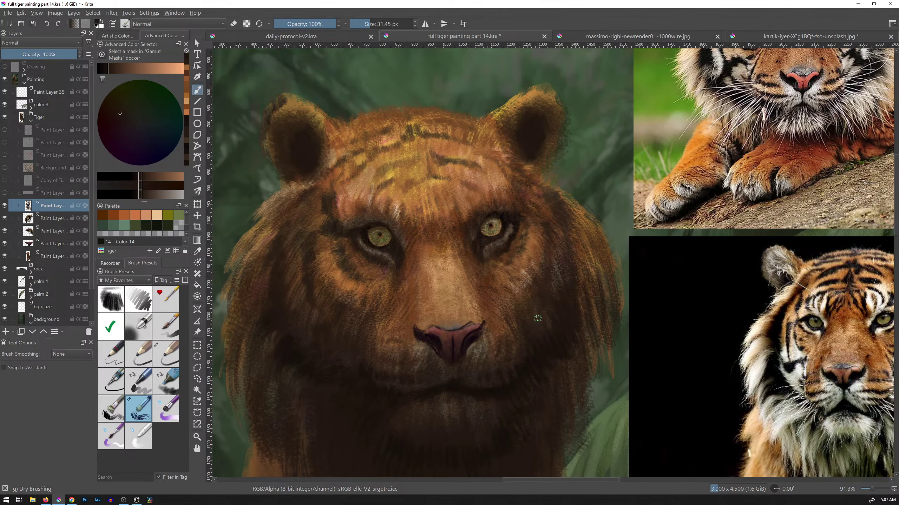
left_click_drag(575, 270, 552, 290)
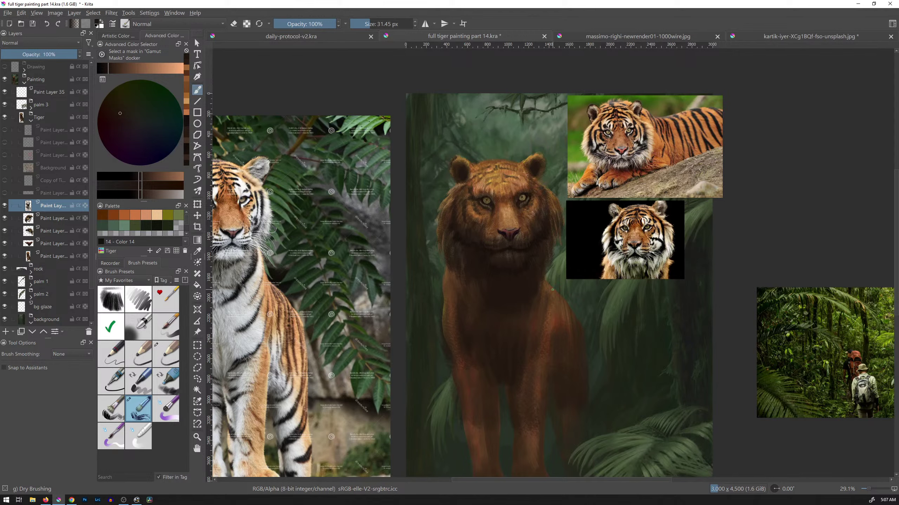
mouse_move(552, 289)
left_mouse_down()
mouse_move(581, 241)
mouse_move(558, 211)
mouse_move(574, 312)
left_mouse_up()
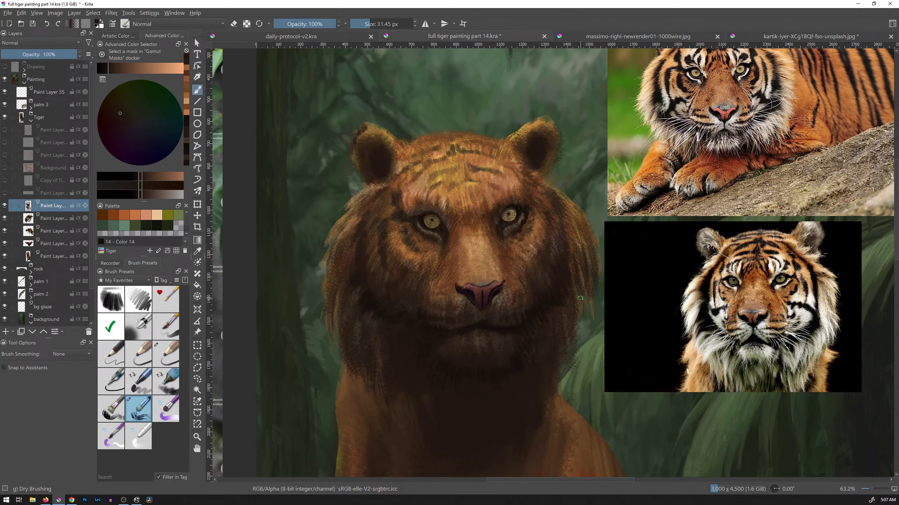
Select the hidden guide line layer directly above the dark shading layer and make it visible.
left_click(55, 194)
left_click(4, 193)
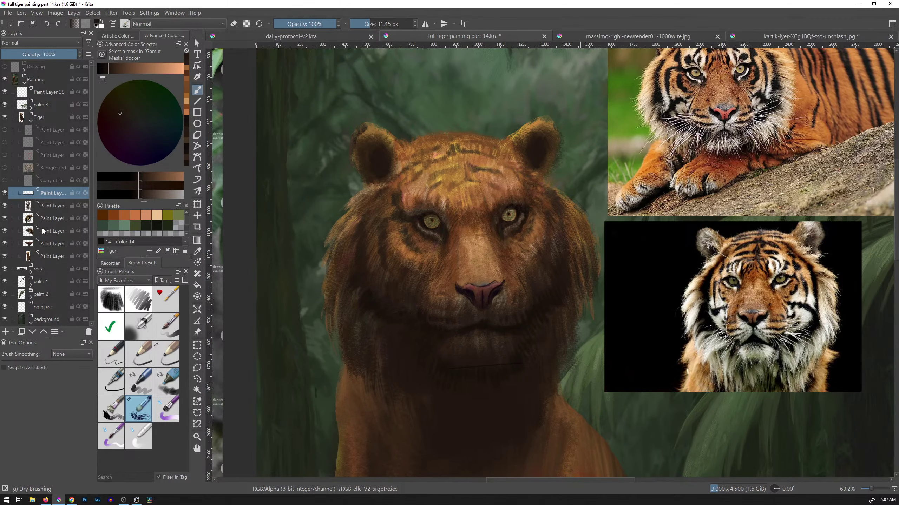
Try to move the existing short guide line from below the chin up to eye level and transform it.
key("t")
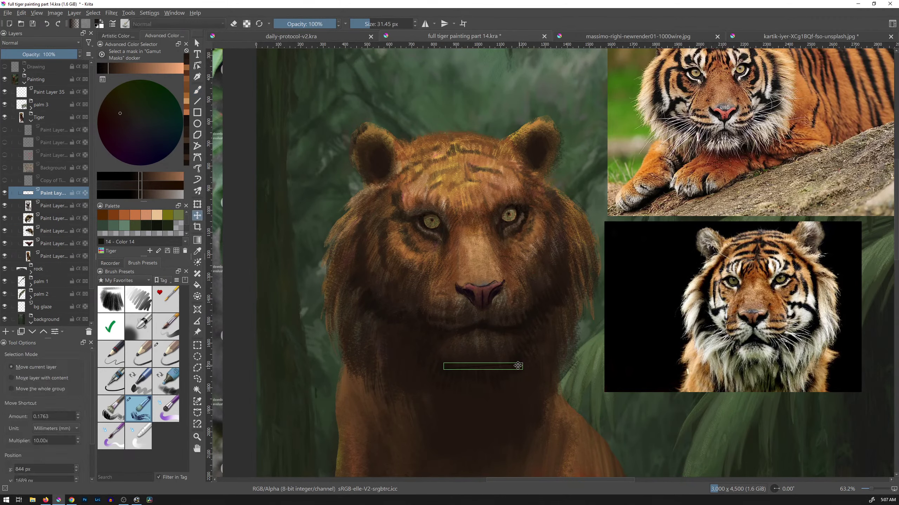
left_click_drag(526, 364, 566, 228)
key("ctrl+t")
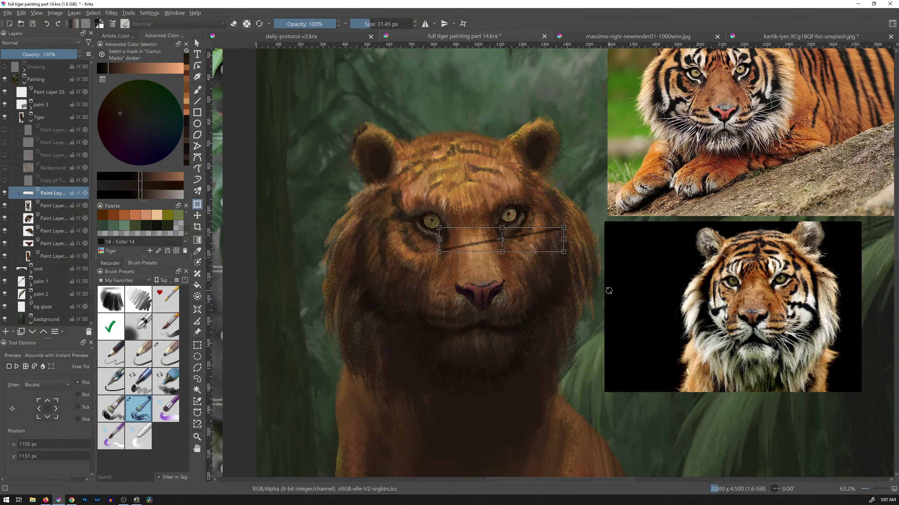
key("ctrl+z")
key("ctrl+z")
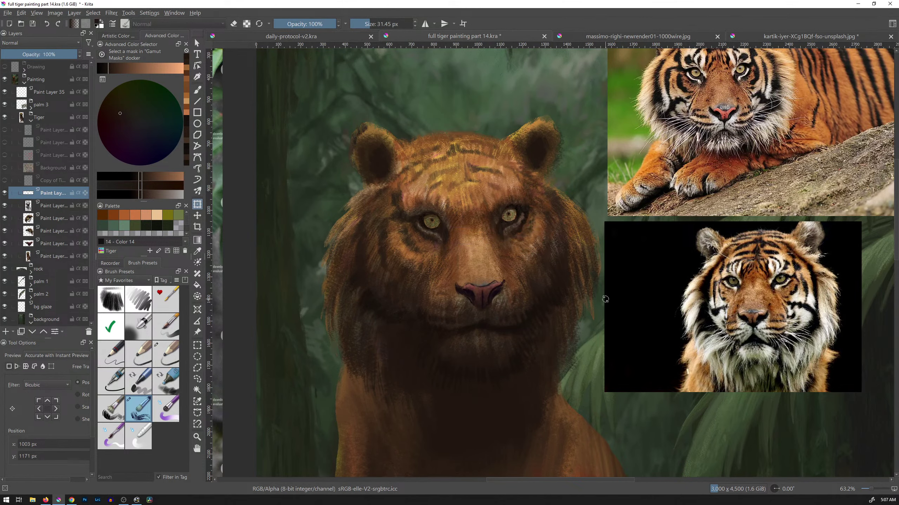
Draw a straight black guide line through both of the tiger's eyes with the 14.82 px Chris Drawing brush.
left_click(168, 353)
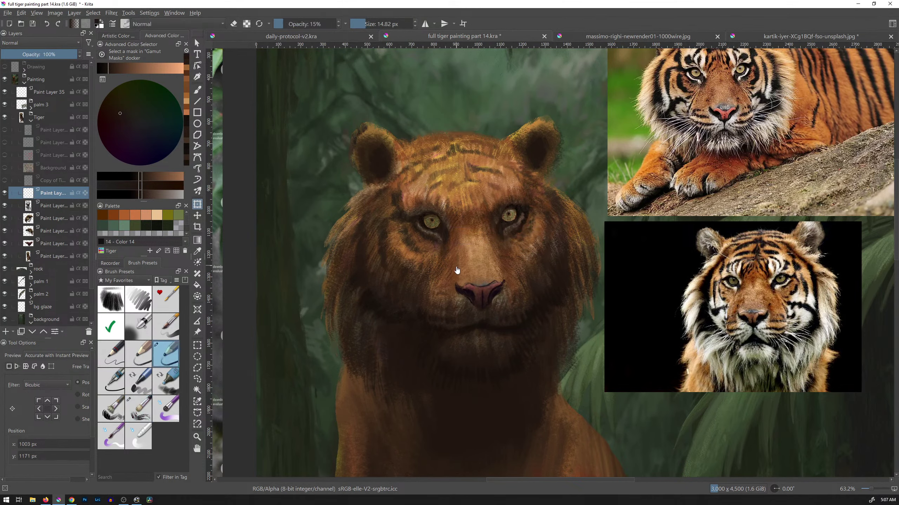
left_click(157, 226)
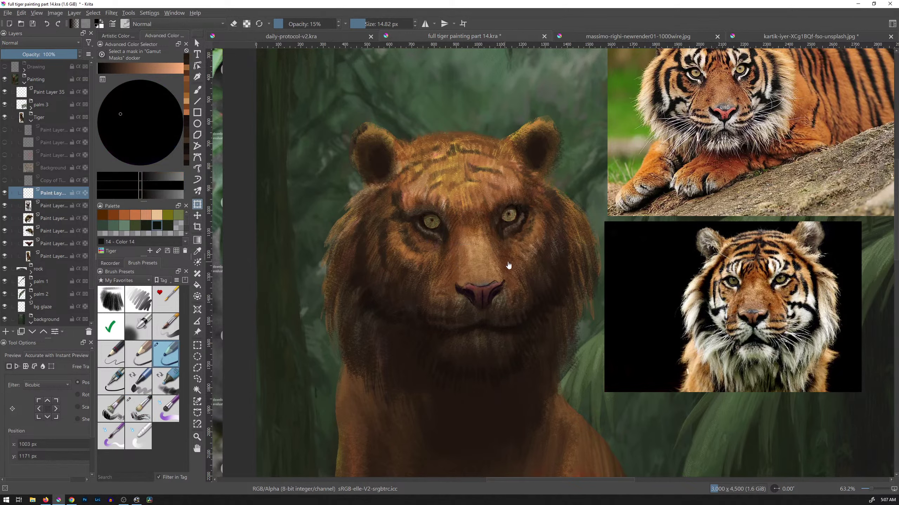
key("b")
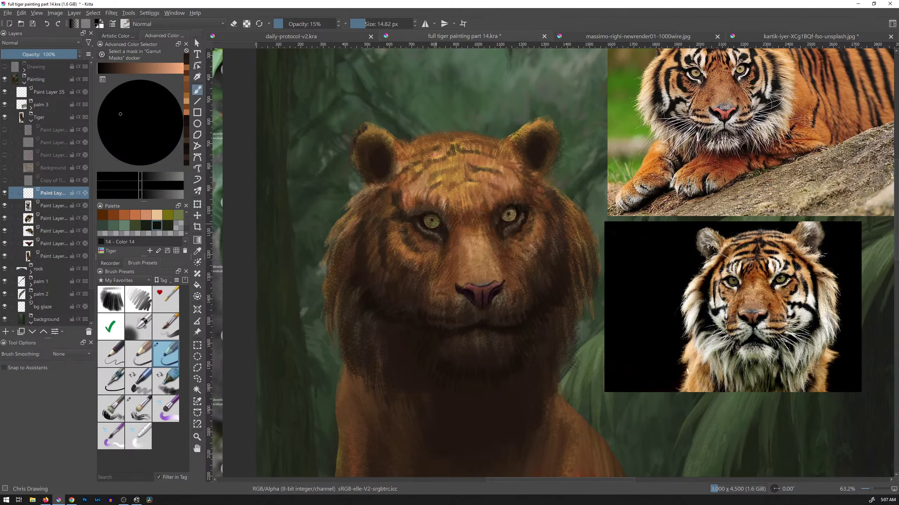
key("v")
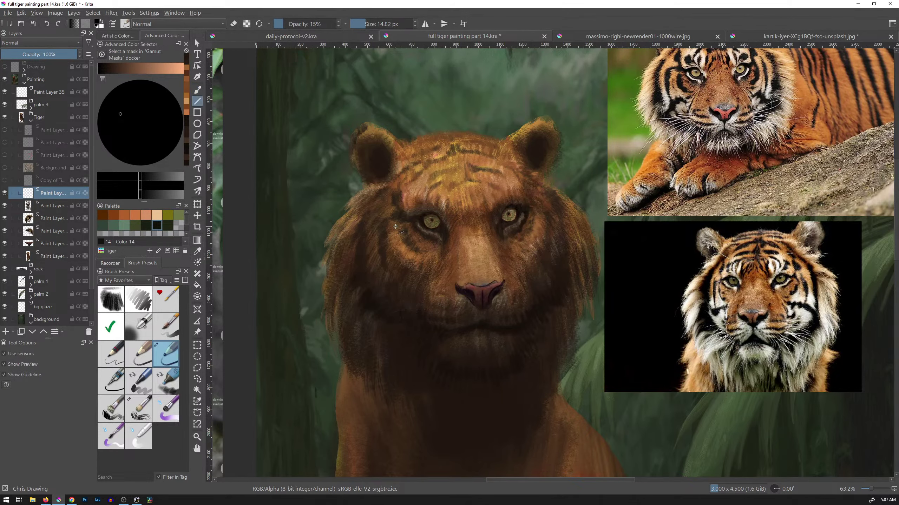
mouse_move(391, 228)
left_mouse_down()
mouse_move(566, 204)
mouse_move(570, 217)
left_mouse_up()
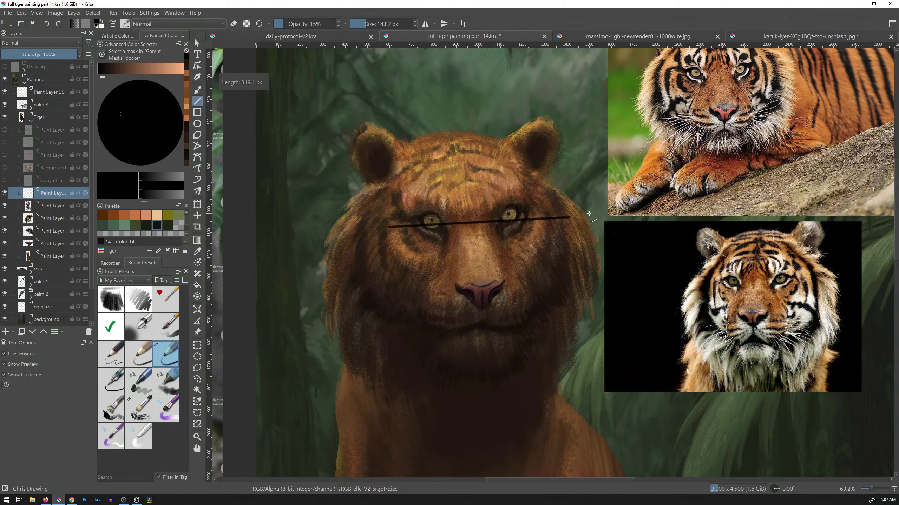
key("ctrl+z")
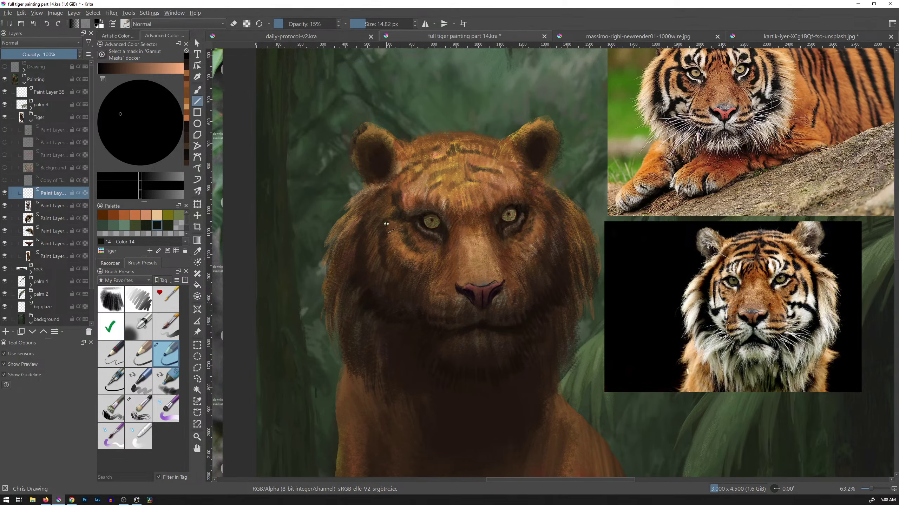
left_click_drag(387, 223, 569, 209)
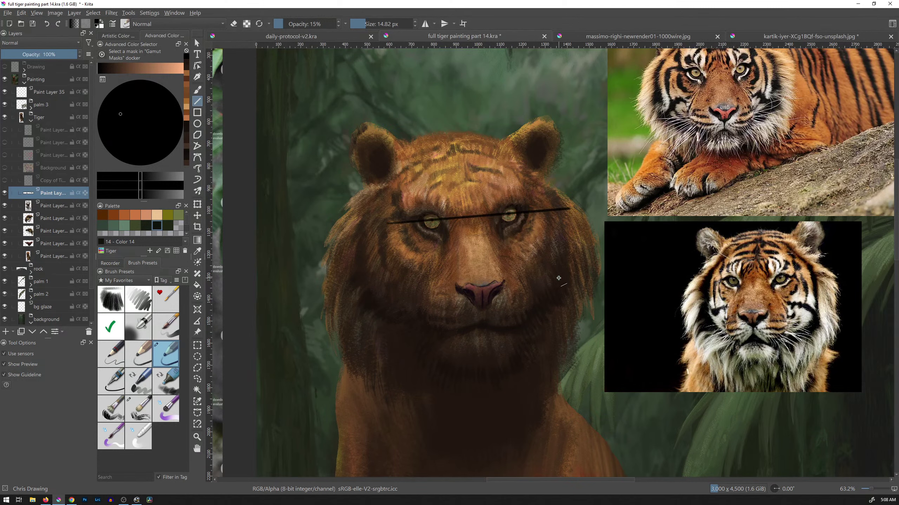
Move the guide line up across the brow to compare the tilt of the forehead with the eyes.
key("t")
left_click_drag(542, 212, 529, 191)
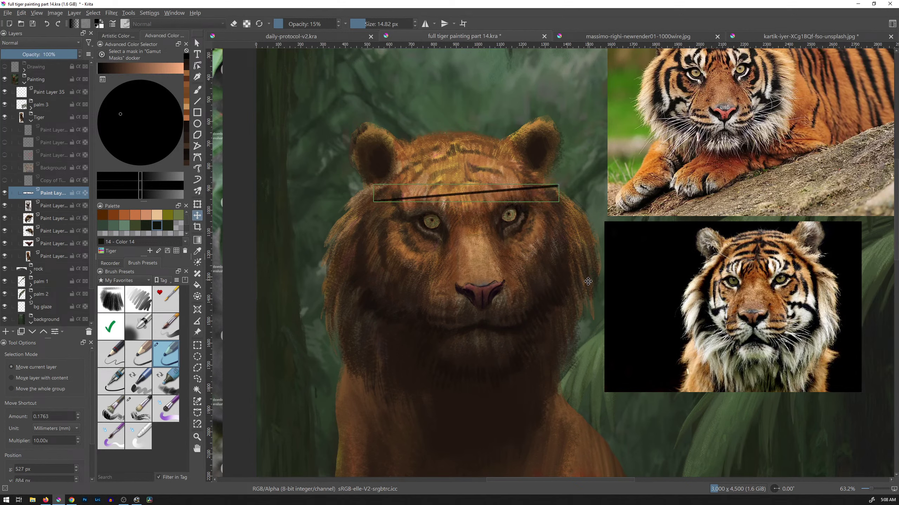
left_click_drag(585, 305, 581, 289)
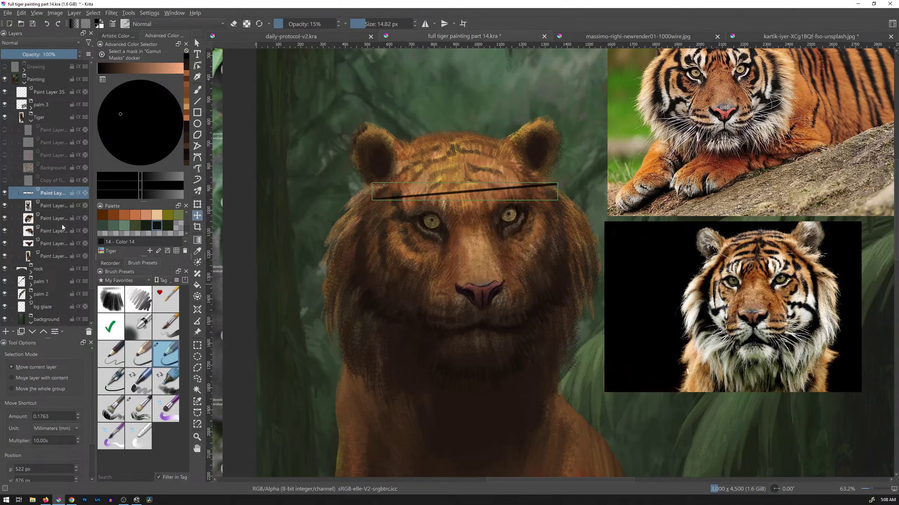
Move the guide line down over the muzzle and on to just below the chin to check the face's alignment.
left_click(59, 209)
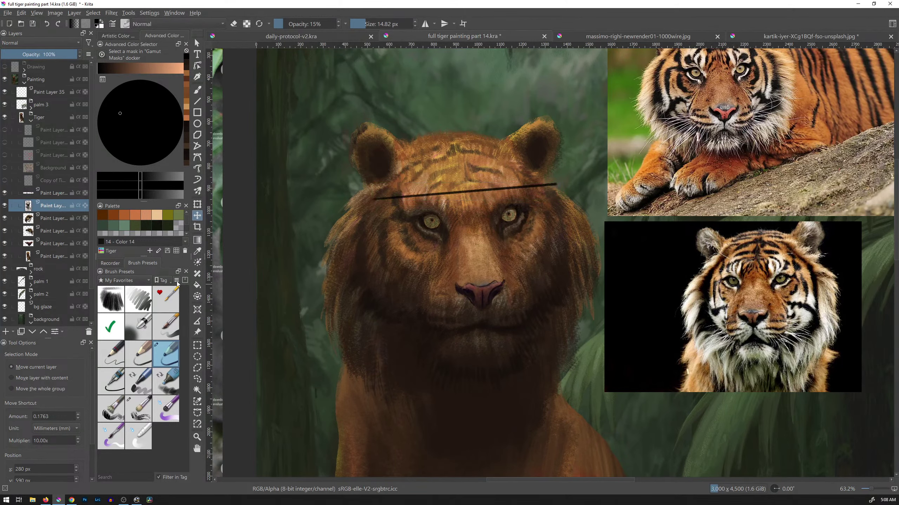
left_click(580, 235)
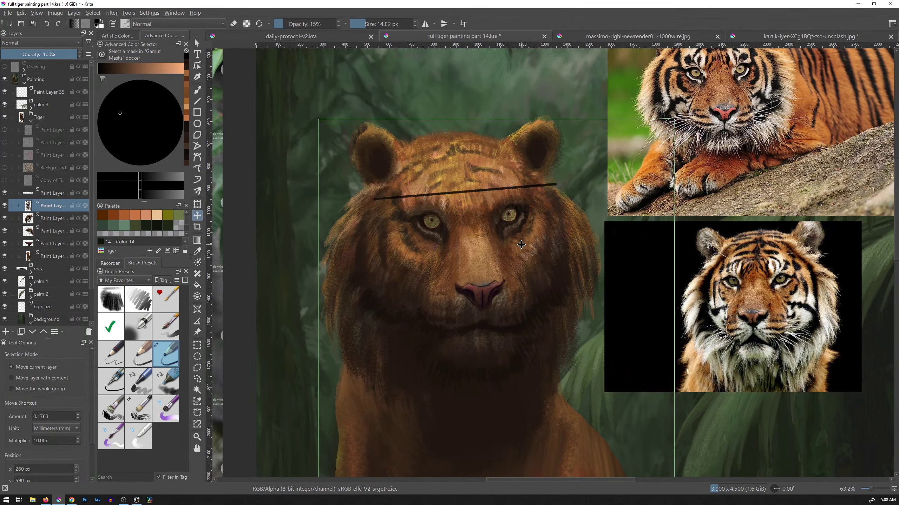
left_click(60, 193)
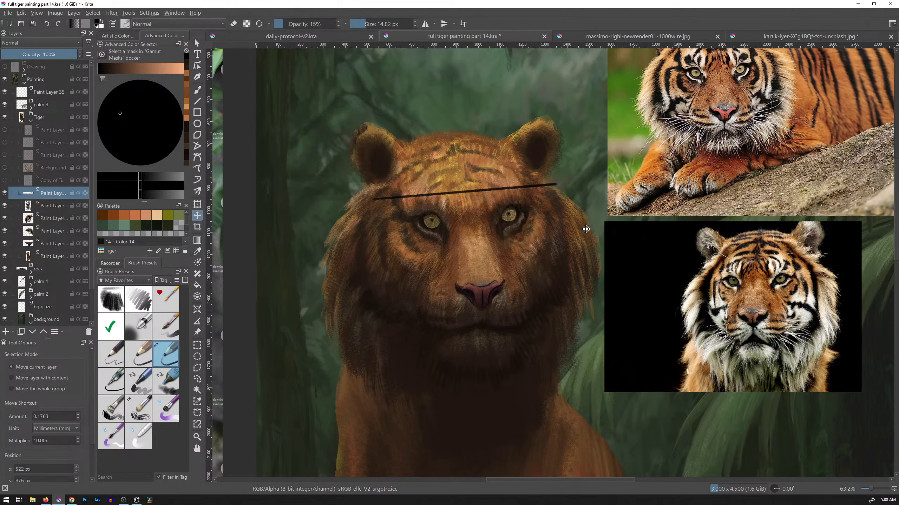
left_click_drag(582, 228, 585, 298)
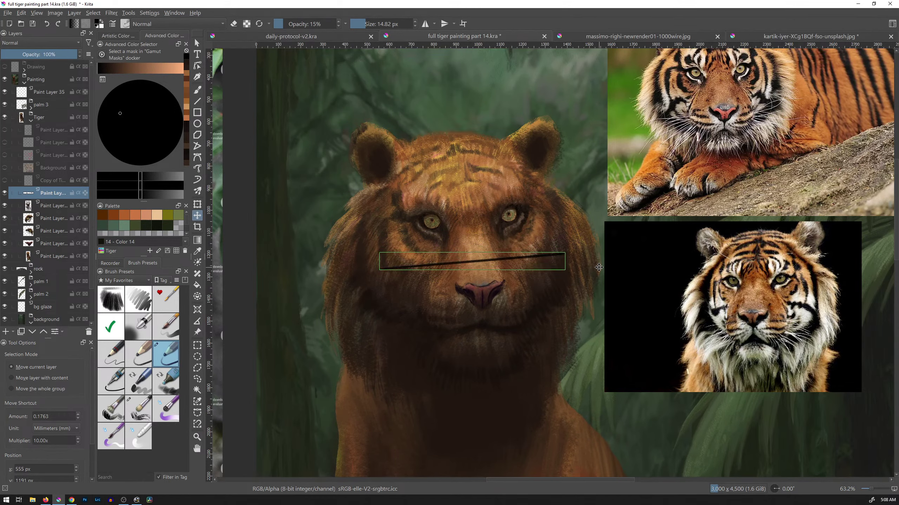
left_click_drag(576, 297, 581, 378)
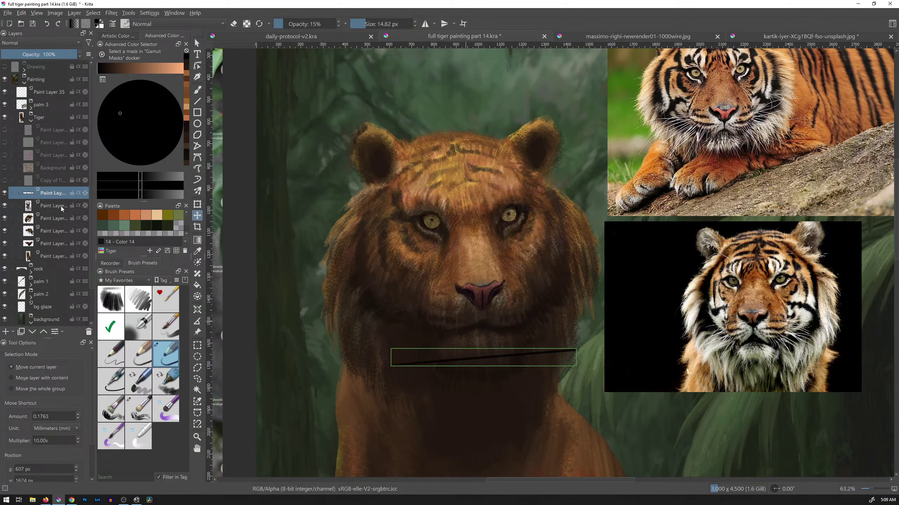
Show the red construction sketch on Paint Layer 39 and raise its opacity to 54%.
key("Page_Down")
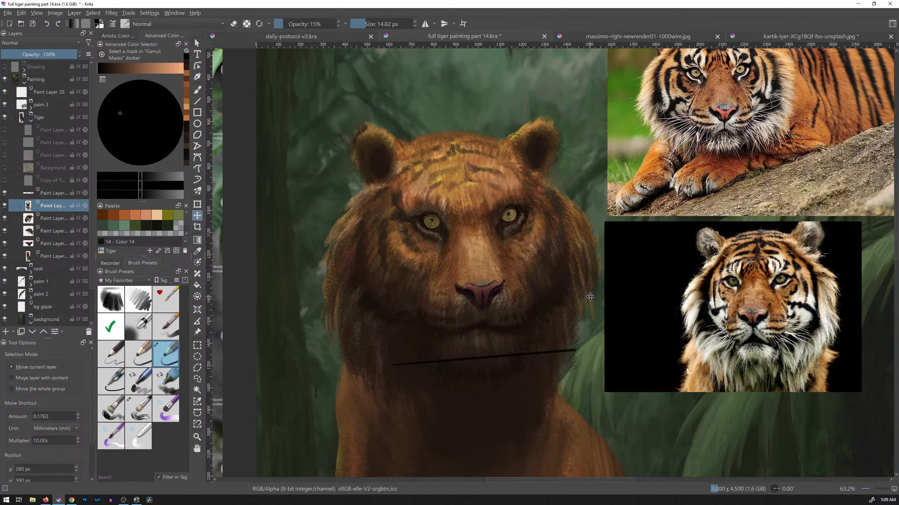
left_click(5, 155)
mouse_move(6, 158)
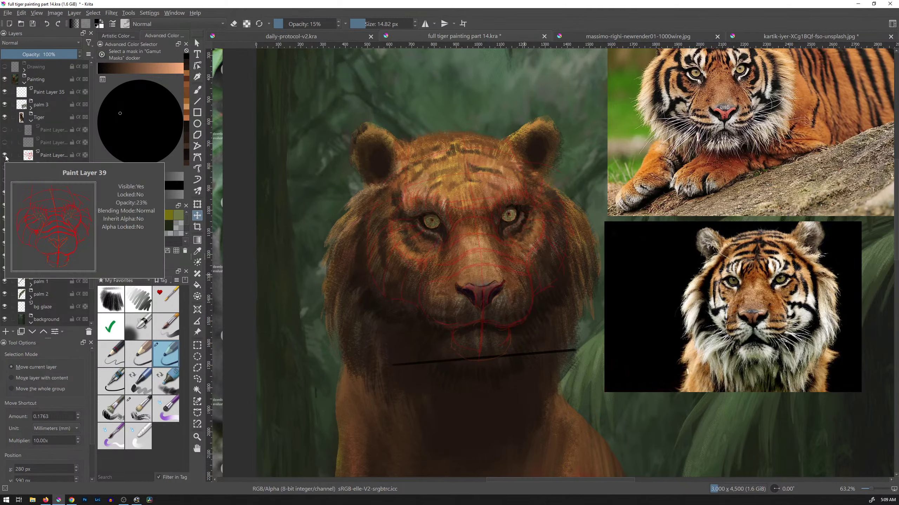
left_click(40, 156)
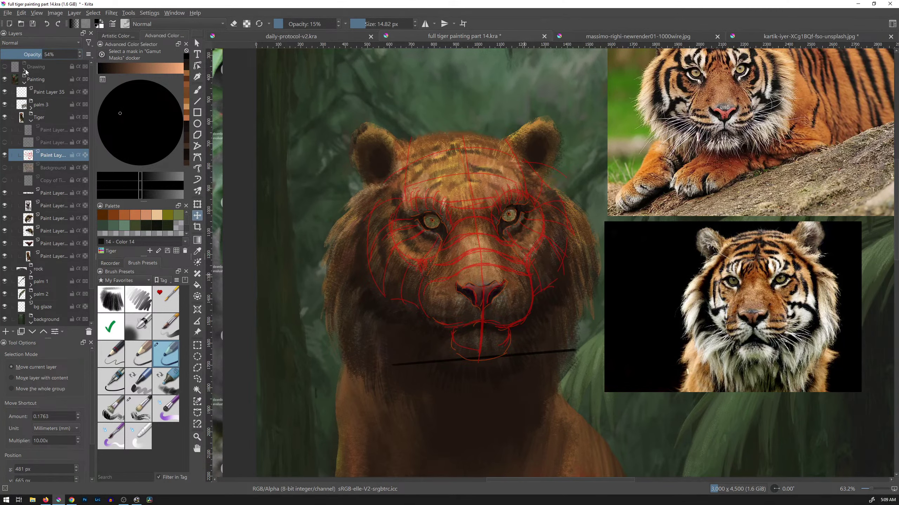
Move the guide line from the chin up to nose level, keeping the red construction sketch in place.
mouse_move(27, 71)
left_click_drag(548, 351, 548, 333)
key("ctrl+z")
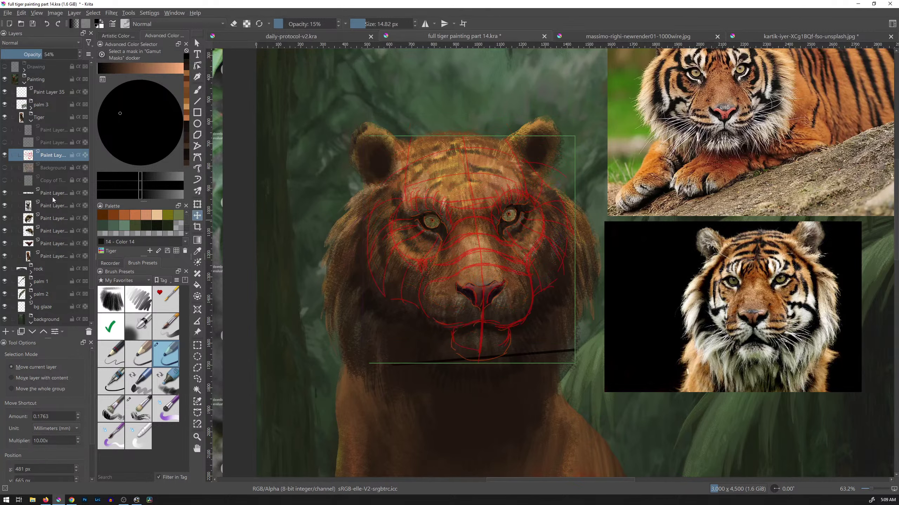
left_click(64, 199)
mouse_move(547, 348)
left_mouse_down()
mouse_move(542, 252)
mouse_move(548, 294)
left_mouse_up()
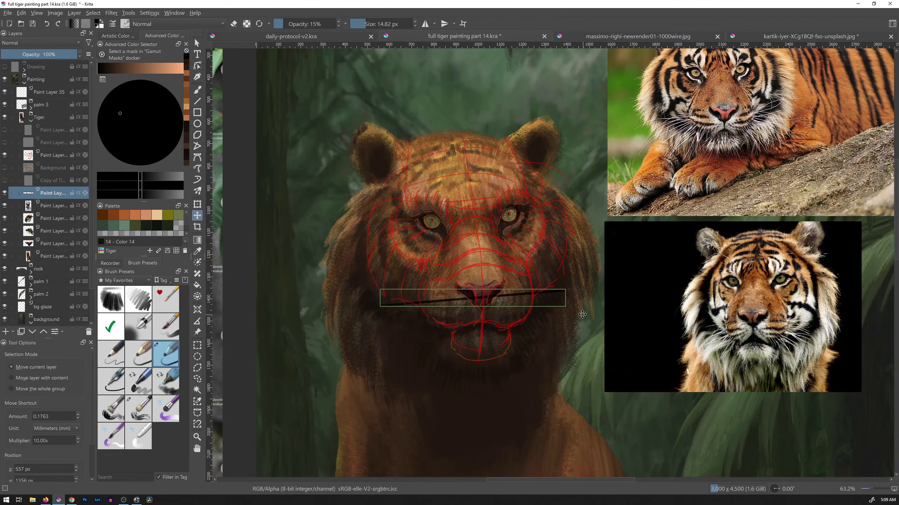
Hide the guide line and red sketch layers, and return to the dark shading layer with the Dry Brushing preset.
left_click(5, 193)
left_click(5, 156)
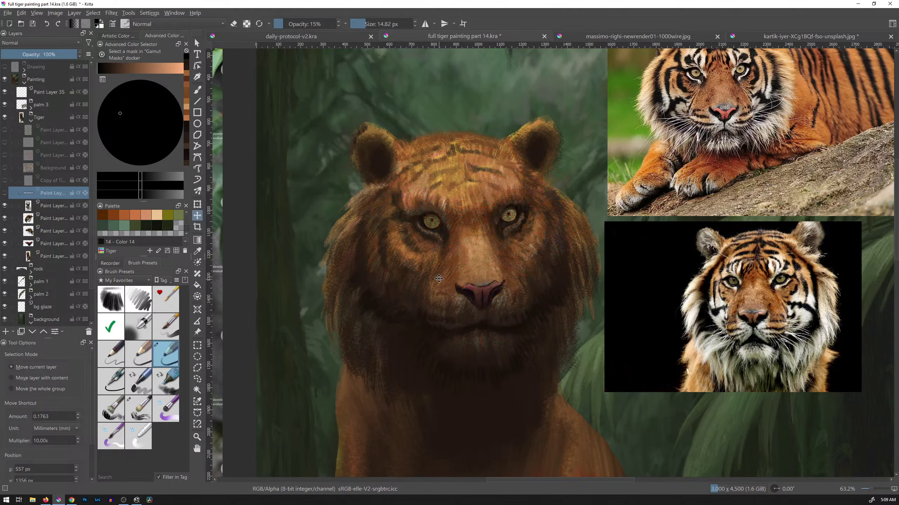
key("b")
left_click(140, 409)
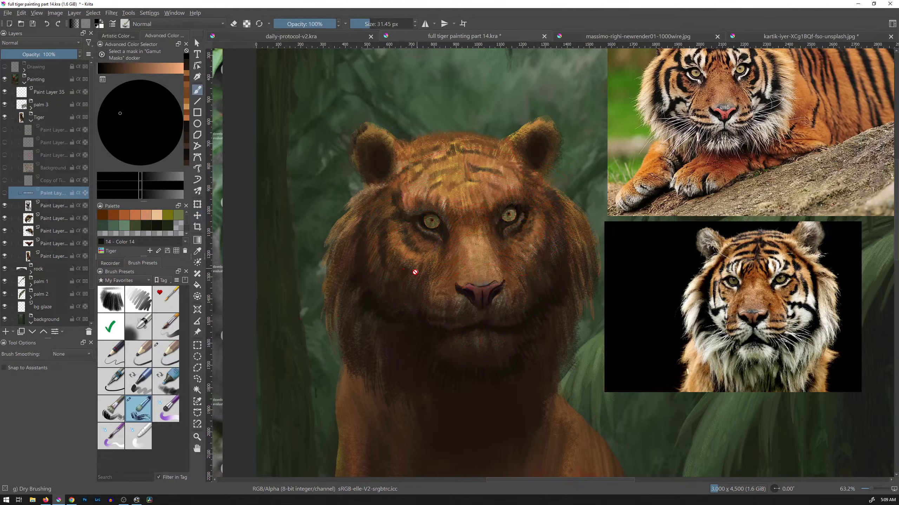
left_click(53, 206)
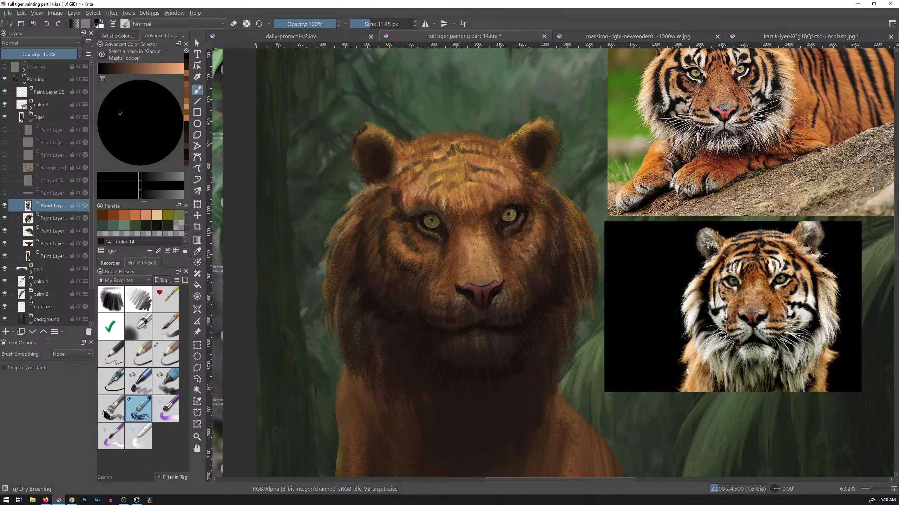
Review the tiger's face against the reference photos and add a new paint layer above the dark shading layer.
left_click_drag(387, 234, 393, 253)
key("ctrl")
mouse_move(542, 285)
left_mouse_down()
mouse_move(570, 270)
mouse_move(537, 342)
mouse_move(564, 304)
left_mouse_up()
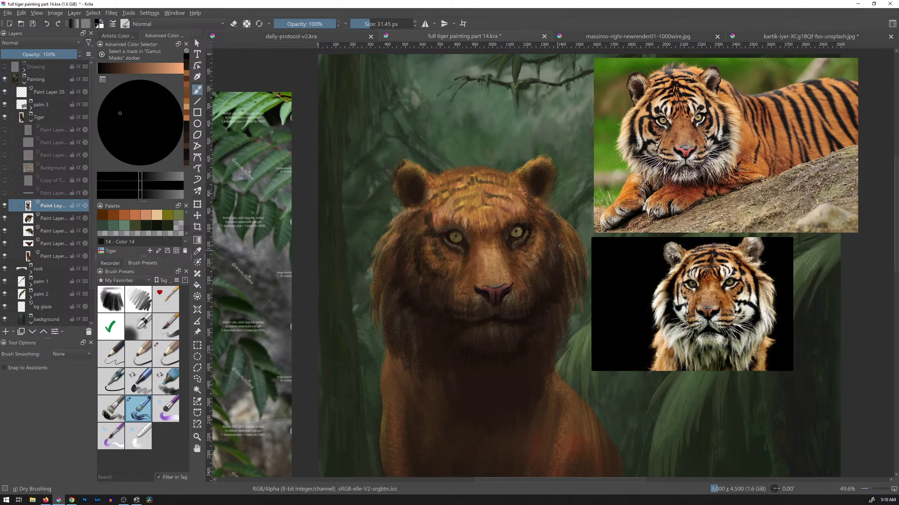
left_click_drag(579, 312, 555, 313)
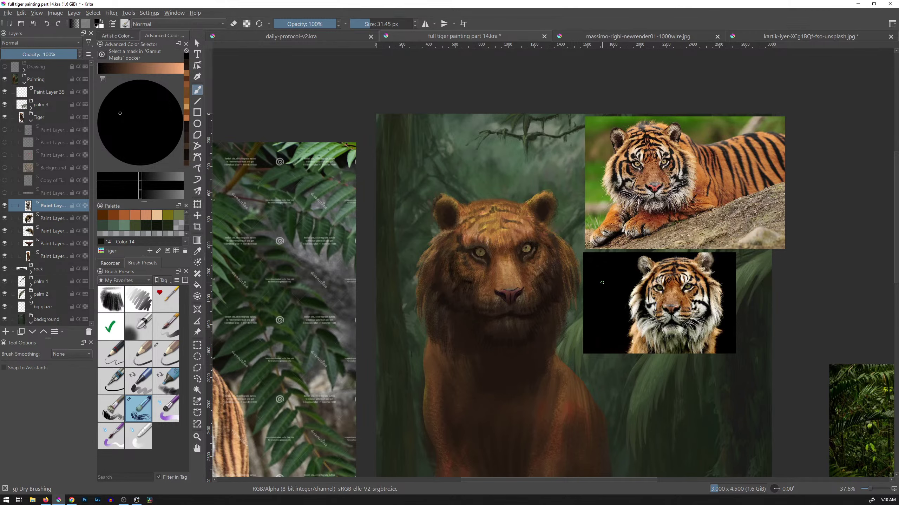
mouse_move(537, 305)
left_mouse_down()
mouse_move(560, 261)
mouse_move(577, 278)
mouse_move(553, 307)
left_mouse_up()
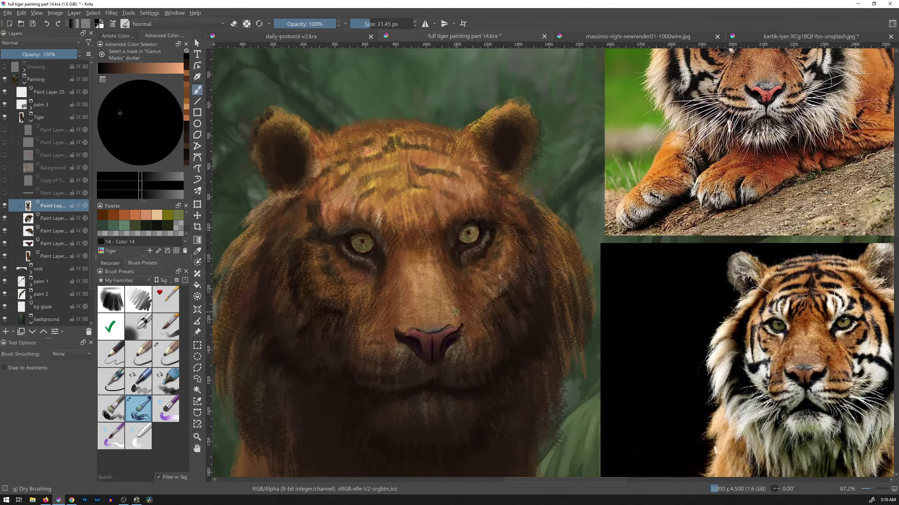
key("Insert")
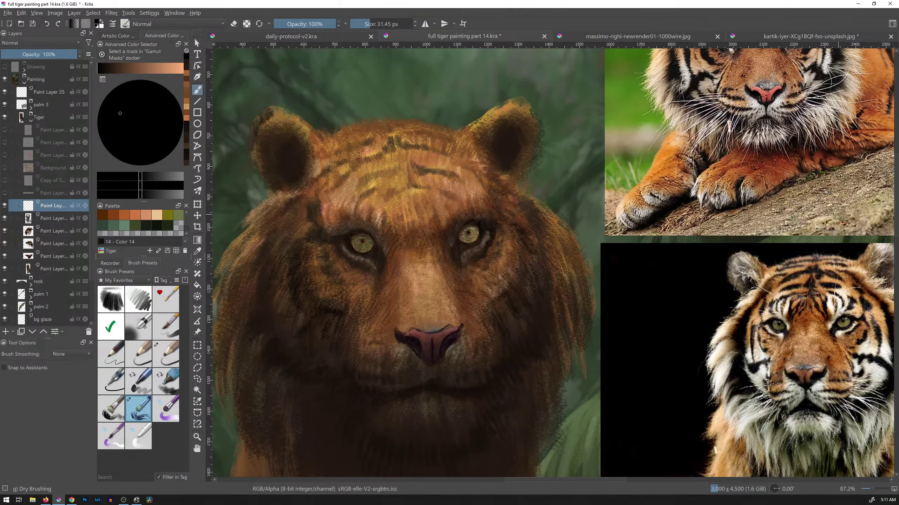
Move the reference photo of the reclining tiger down over the lower reference so its full head sits beside the painting.
left_click(810, 286, "ctrl")
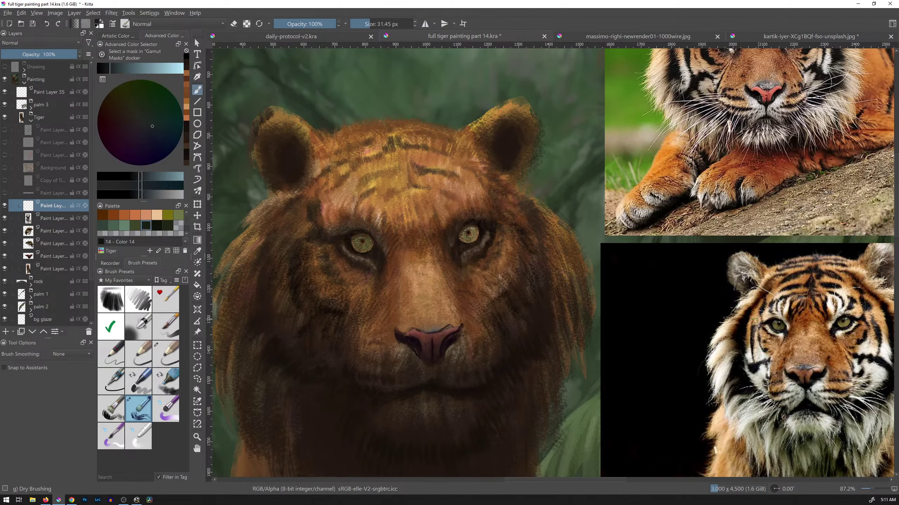
left_click_drag(541, 237, 535, 268)
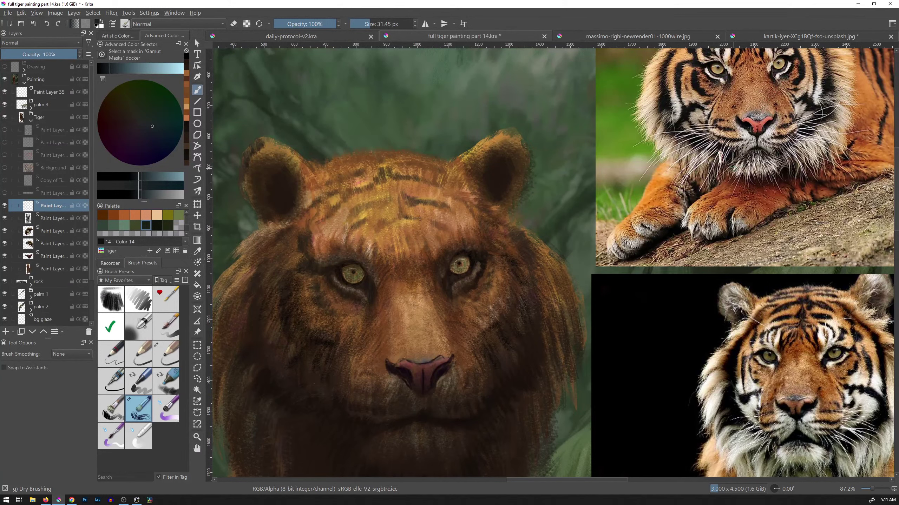
key("r")
mouse_move(763, 109)
left_mouse_down()
mouse_move(749, 304)
mouse_move(759, 312)
left_mouse_up()
key("b")
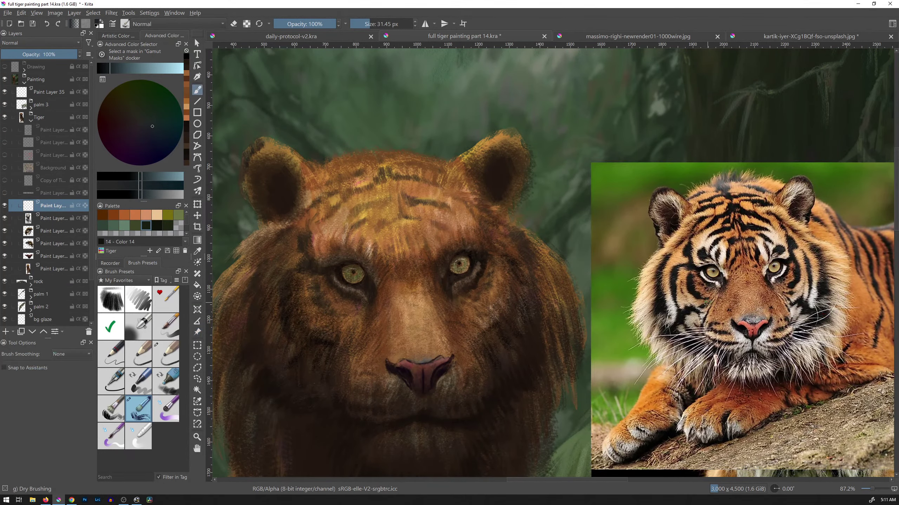
scroll(558, 320, "down", 4)
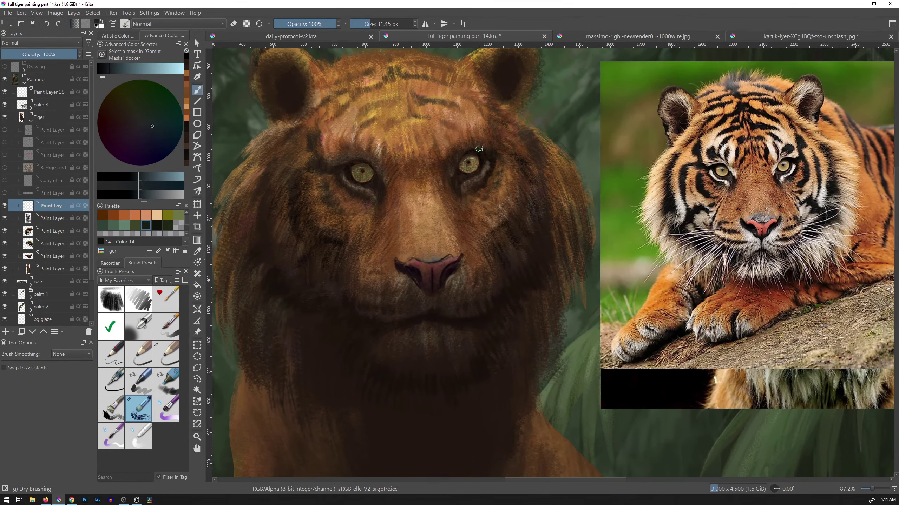
Reduce the brush size to 19.89 px and sample the black stripe colour from the reference tiger's cheek.
left_click_drag(495, 161, 490, 161, "shift")
mouse_move(498, 195)
left_mouse_down("ctrl")
mouse_move(510, 187)
mouse_move(516, 195)
mouse_move(497, 220)
left_mouse_up("ctrl")
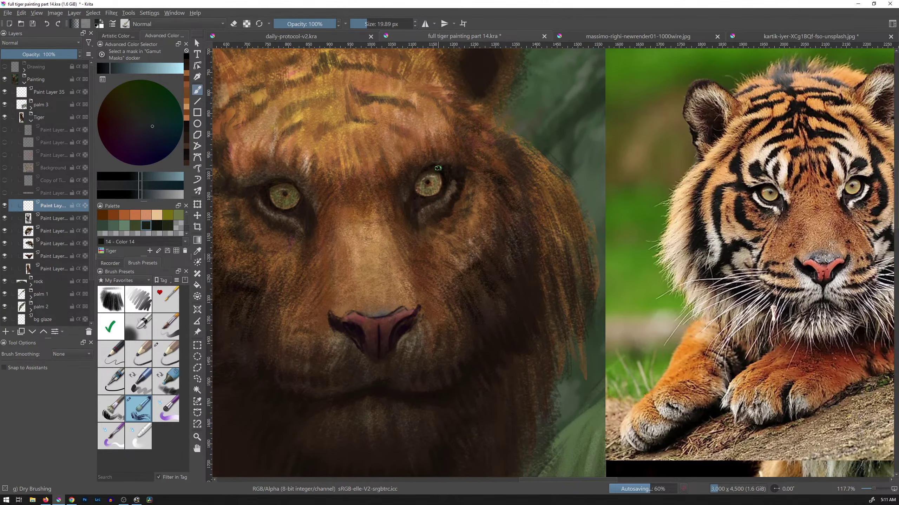
left_click(115, 67)
left_click_drag(123, 118, 109, 115)
left_click(702, 238, "ctrl")
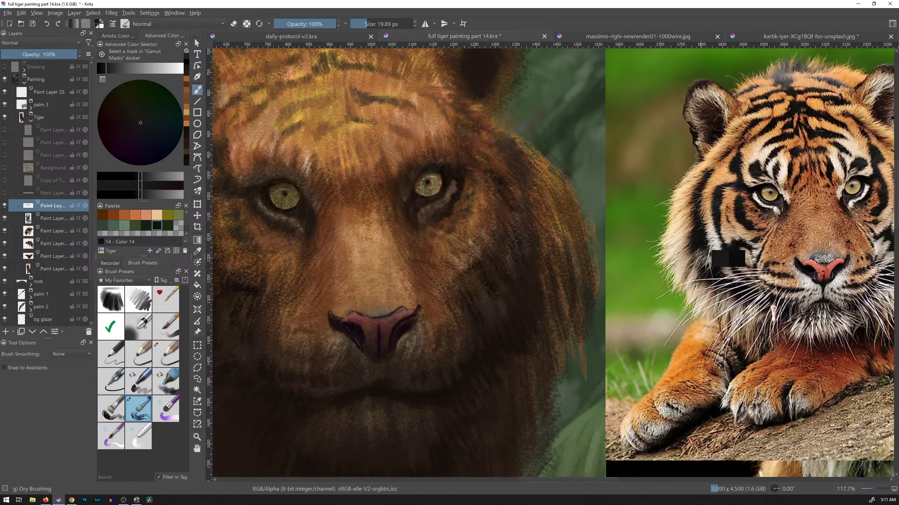
left_click(700, 241, "ctrl")
left_click(701, 239, "ctrl")
left_click(701, 238, "ctrl")
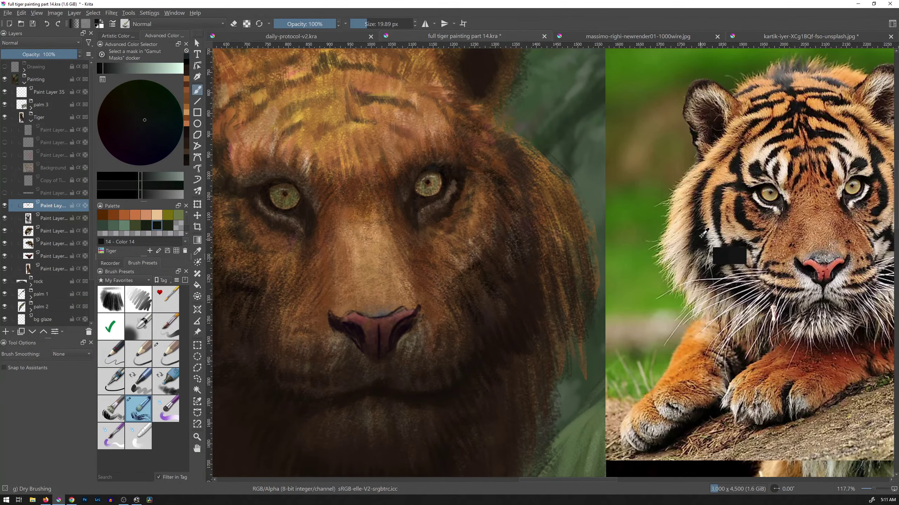
Sample dark chest-fur tones from the partly covered reference photo, then shift the painting colour to a near-black warm red.
left_click_drag(757, 369, 771, 234)
left_click(782, 342, "ctrl")
left_click(782, 342, "ctrl")
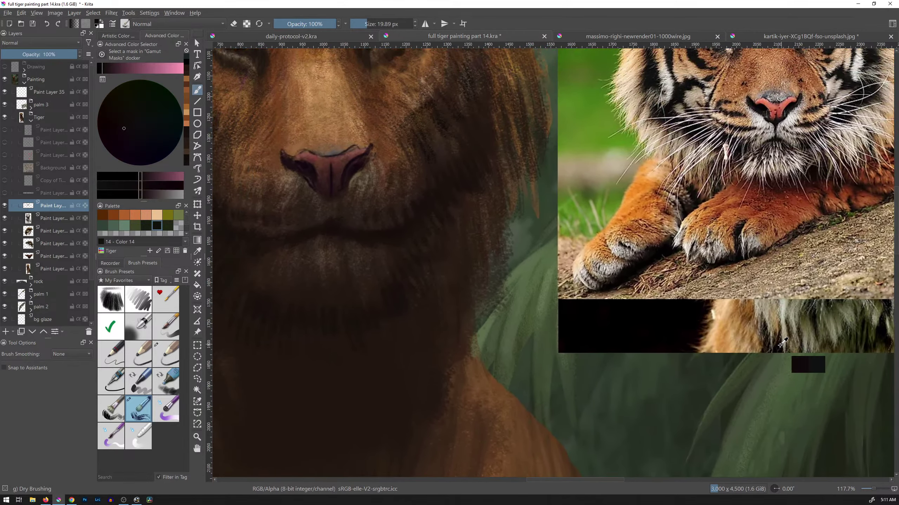
left_click(782, 342, "ctrl")
left_click(781, 342, "ctrl")
left_click(780, 343, "ctrl")
left_click(780, 344, "ctrl")
left_click(780, 344, "ctrl")
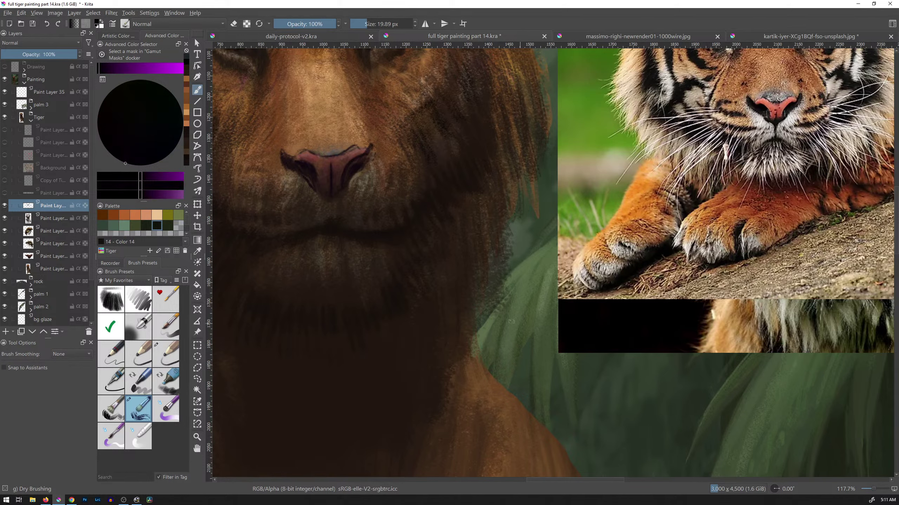
mouse_move(108, 139)
left_mouse_down()
mouse_move(149, 153)
mouse_move(105, 128)
mouse_move(106, 119)
left_mouse_up()
Darken the colour slightly and paint dark strokes along the upper lid and outer corner of the painting's right-hand eye.
left_click_drag(440, 134, 522, 335)
left_click_drag(478, 206, 489, 216)
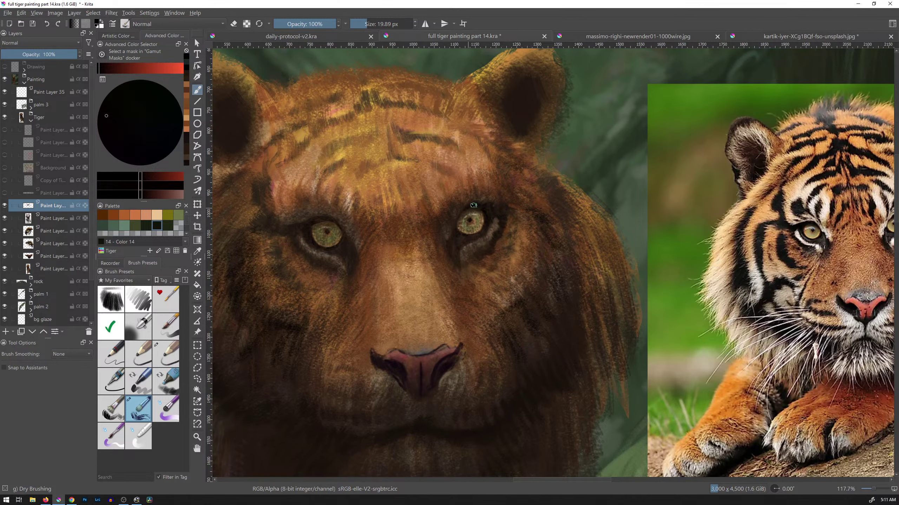
left_click(106, 70)
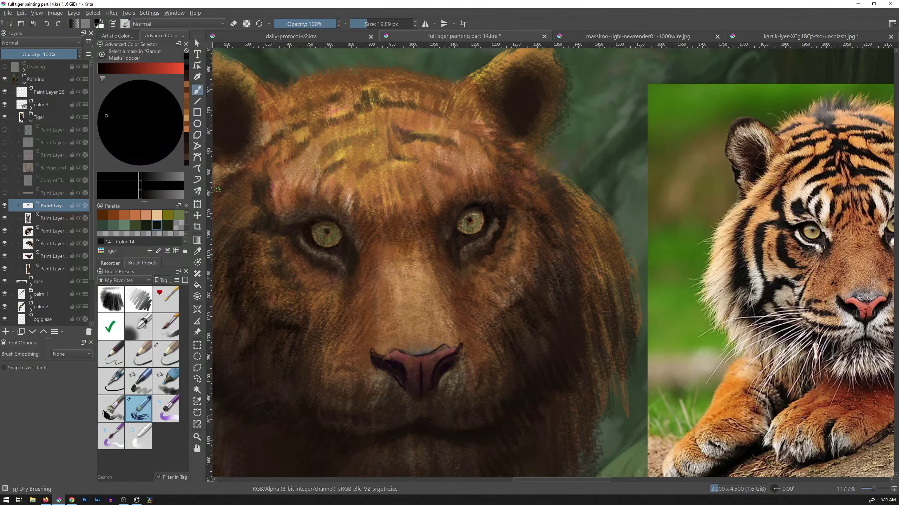
left_click_drag(551, 251, 524, 245)
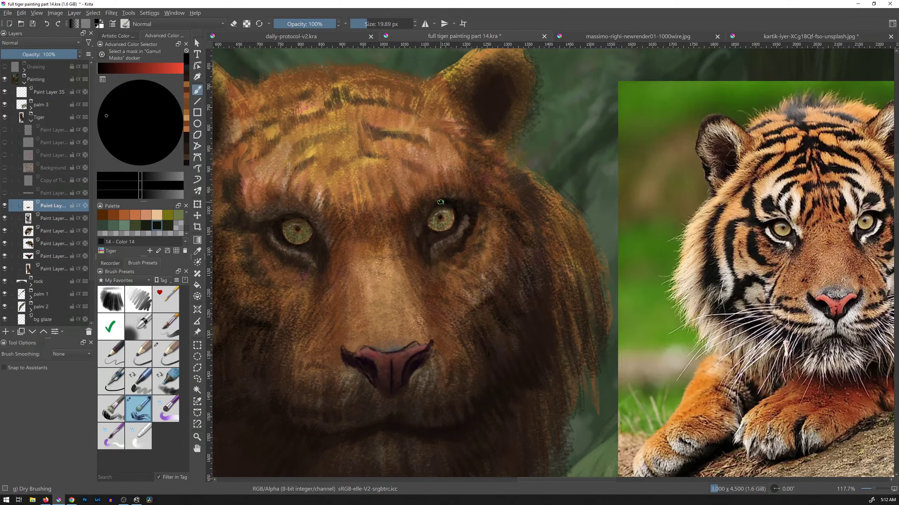
left_click_drag(440, 203, 431, 238)
left_click_drag(491, 228, 481, 231)
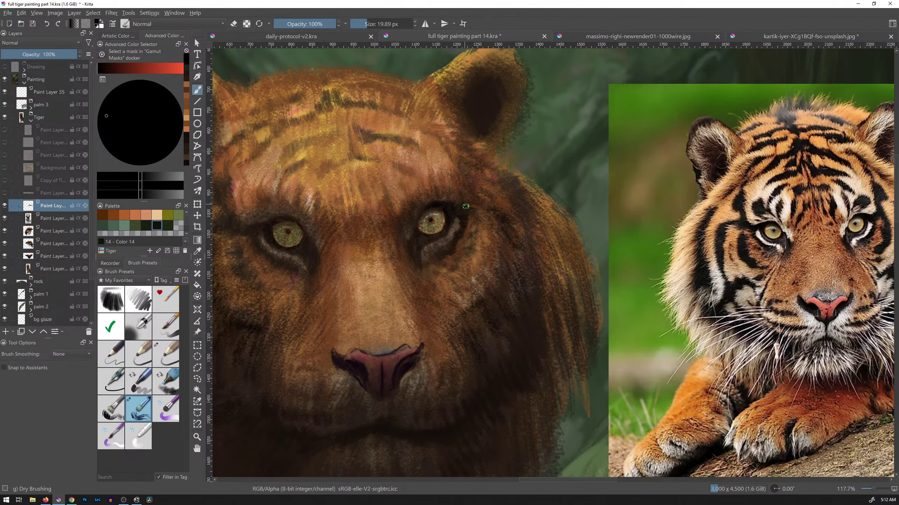
left_click_drag(453, 203, 461, 210)
Show the red construction sketch over the face and lower its layer opacity to 19%.
left_click(4, 155)
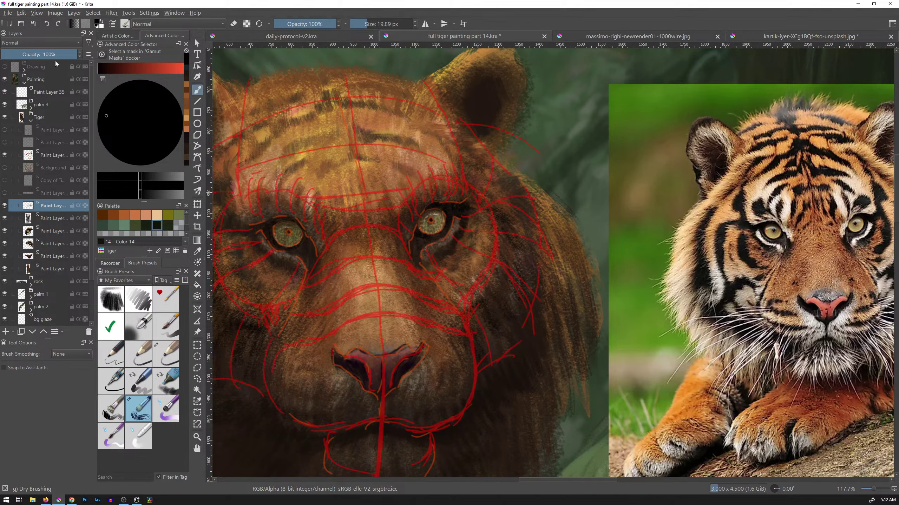
left_click(67, 155)
mouse_move(45, 56)
left_mouse_down()
mouse_move(2, 58)
mouse_move(16, 56)
left_mouse_up()
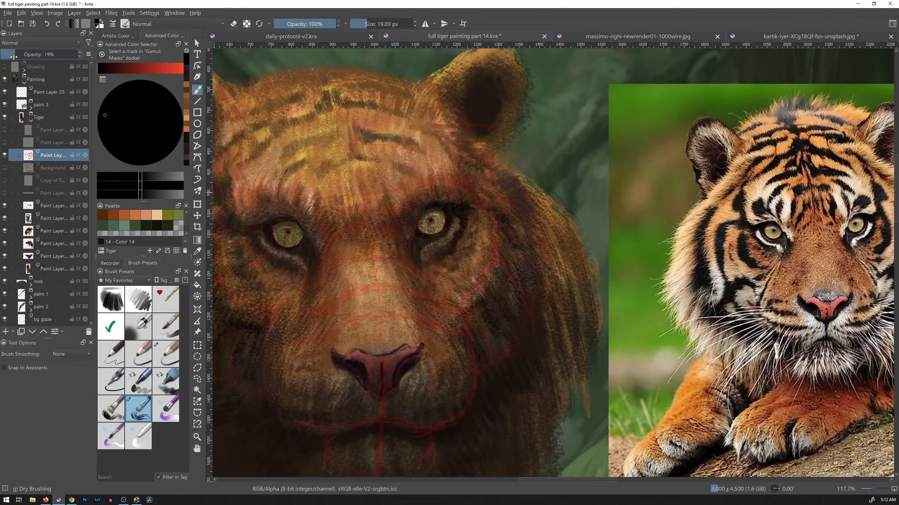
Compare the face with the red sketch on and off, hide the sketch, and return to the dark marking layer at 74% opacity.
left_click(4, 156)
left_click(5, 156)
left_click(4, 155)
left_click(5, 155)
left_click(4, 156)
left_click(51, 206)
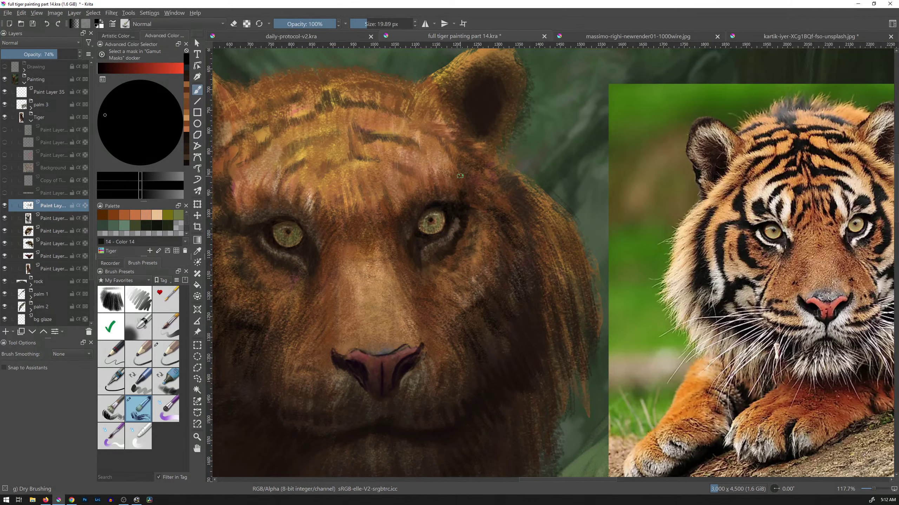
Try a dark stroke on the right-hand temple, turn off Scatter for the Dry Brushing brush, and set its size to 21.98 px.
mouse_move(455, 175)
left_mouse_down()
mouse_move(472, 142)
mouse_move(460, 169)
left_mouse_up()
left_click(115, 26)
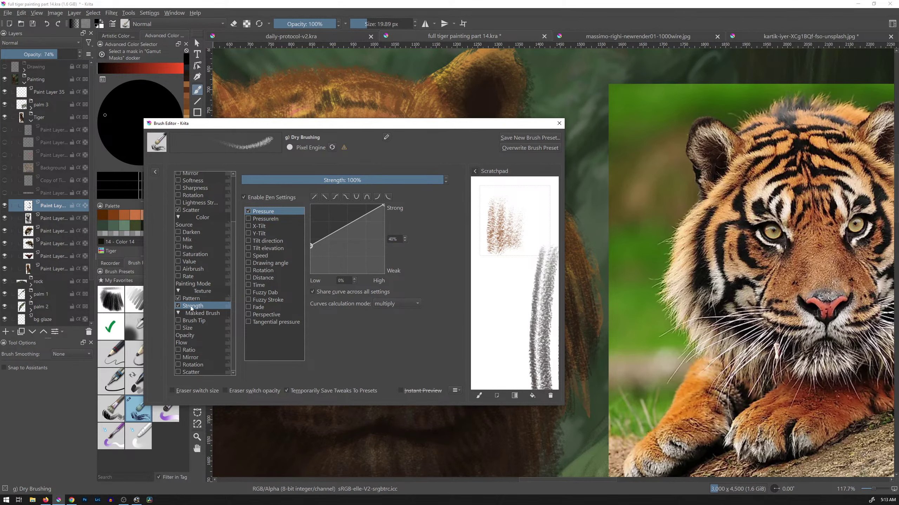
left_click(181, 223)
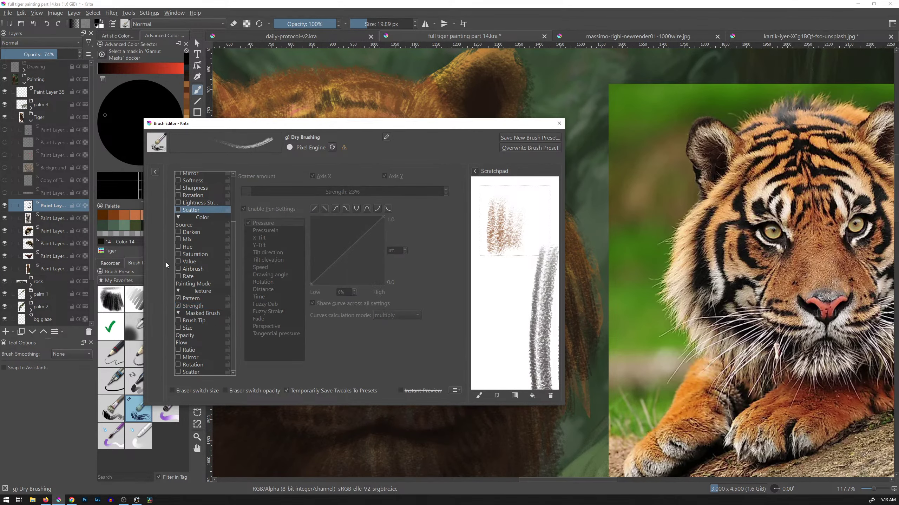
left_click(558, 123)
mouse_move(526, 210)
left_mouse_down()
mouse_move(541, 210)
mouse_move(483, 205)
left_mouse_up()
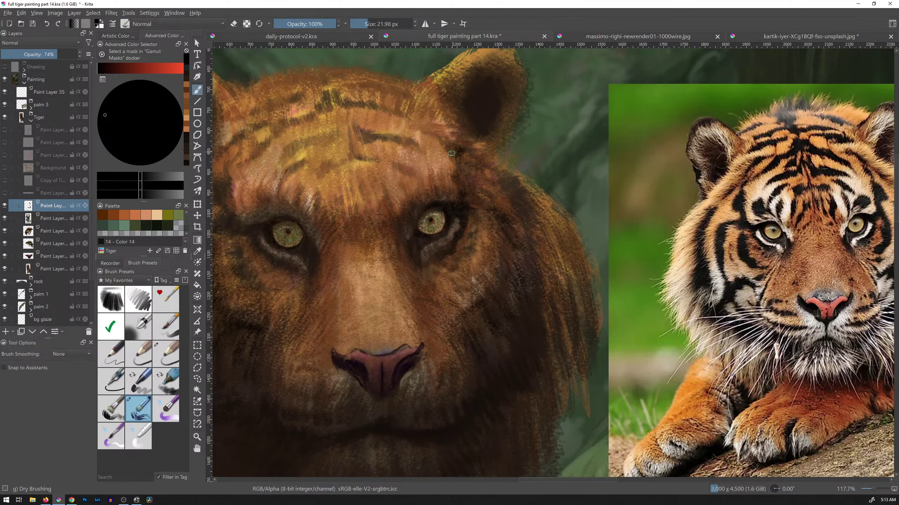
Paint a dark temple stroke and raise the low-pressure end of the Dry Brushing texture strength curve to about 58%.
left_click_drag(465, 159, 460, 178)
left_click(124, 23)
left_click(204, 307)
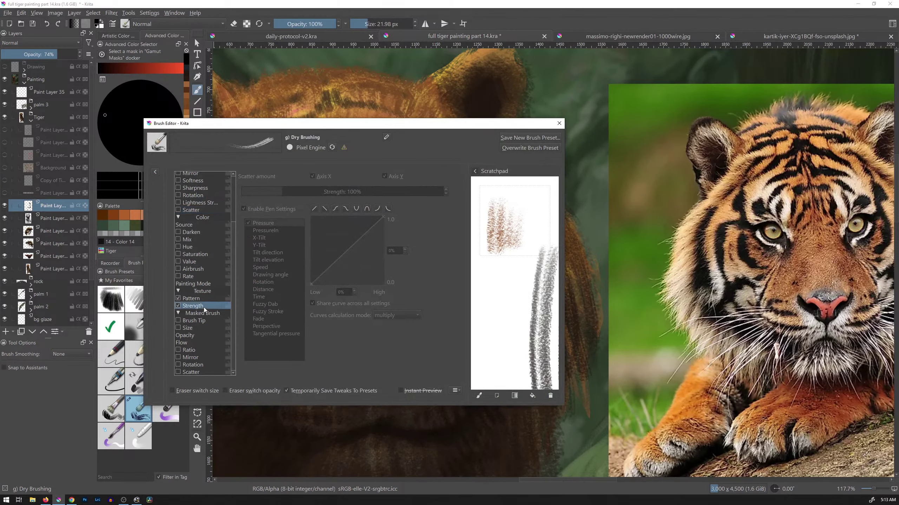
left_click_drag(312, 271, 311, 233)
left_click(559, 124)
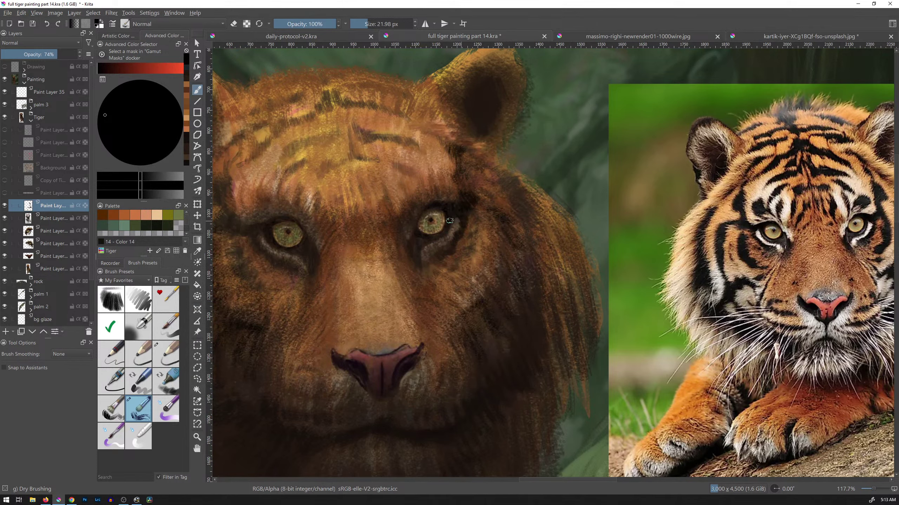
Toggle the red construction sketch to check the dark markings around the right-hand eye, leaving the sketch hidden.
left_click(156, 225)
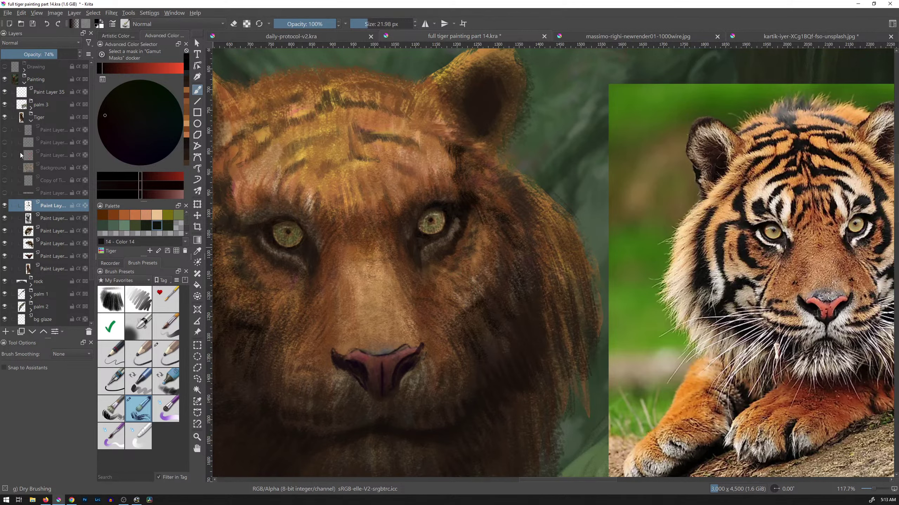
left_click(5, 156)
left_click(6, 156)
left_click(6, 156)
left_click(5, 156)
Paint dark curved stripes beneath and beside the outer corner of the right-hand eye.
left_click_drag(486, 231, 477, 235)
left_click_drag(432, 259, 446, 257)
mouse_move(467, 261)
left_mouse_down()
mouse_move(477, 233)
mouse_move(471, 245)
mouse_move(481, 230)
mouse_move(472, 238)
mouse_move(472, 229)
mouse_move(483, 225)
mouse_move(481, 249)
mouse_move(462, 258)
left_mouse_up()
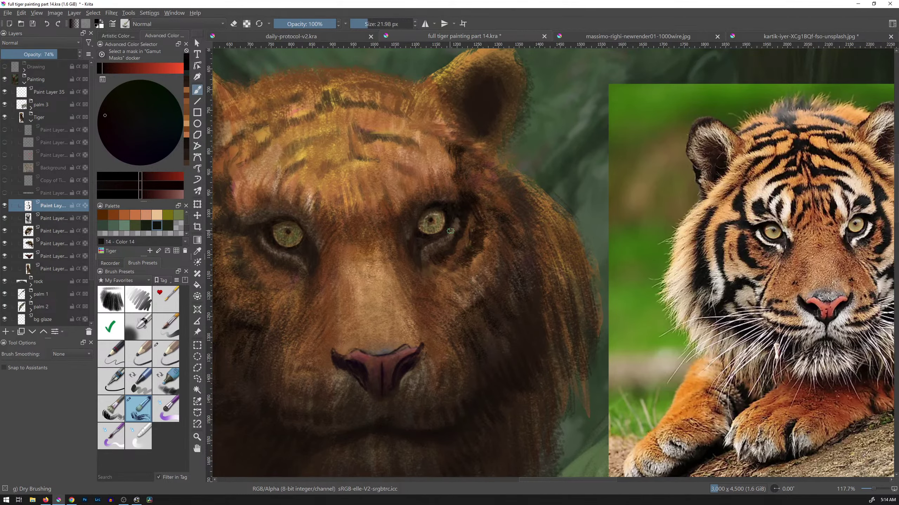
left_click_drag(465, 228, 459, 240)
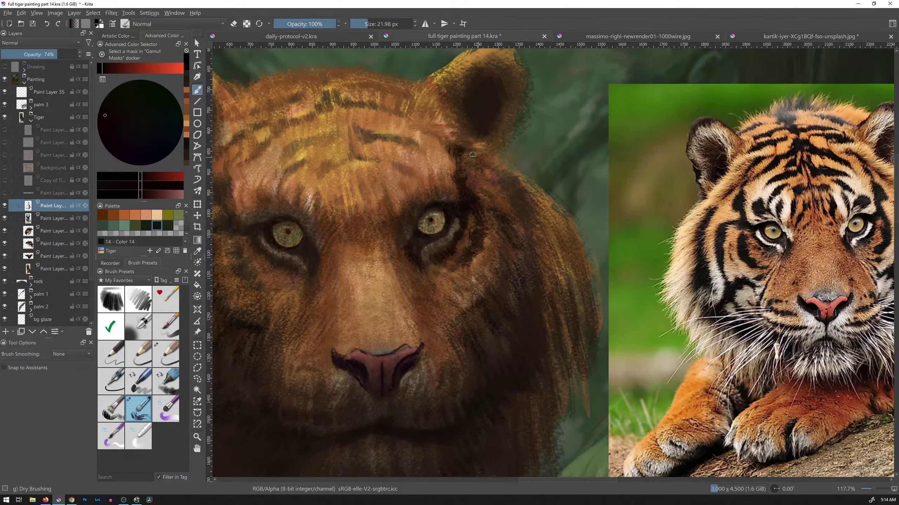
Deepen the dark stripe on the temple below the right-hand ear and block in a dark marking above the eye.
mouse_move(450, 142)
left_mouse_down()
mouse_move(462, 145)
mouse_move(461, 172)
left_mouse_up()
left_click_drag(419, 197, 425, 182)
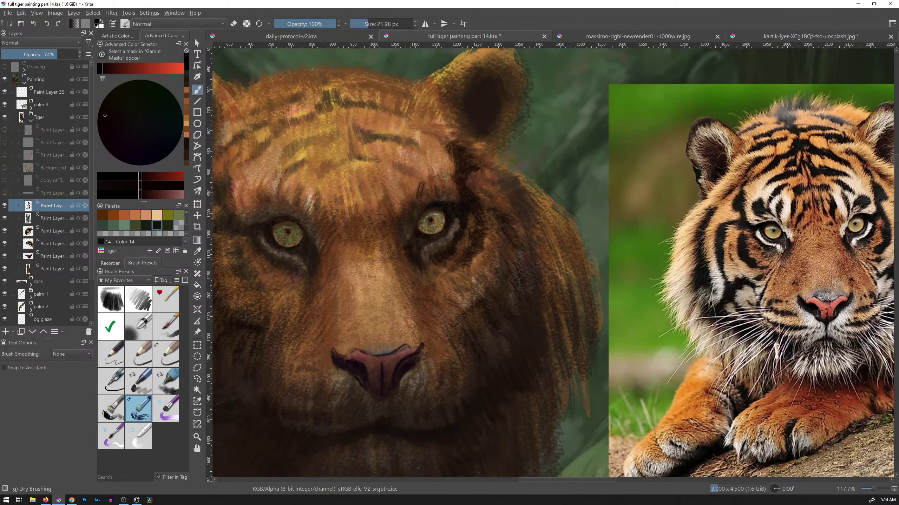
mouse_move(436, 191)
left_mouse_down()
mouse_move(445, 180)
mouse_move(425, 174)
mouse_move(434, 170)
mouse_move(441, 177)
mouse_move(436, 190)
left_mouse_up()
Shift the colour through dark purple to a near-black blue and darken the marking above the right-hand eye.
left_click(111, 136)
left_click(125, 153)
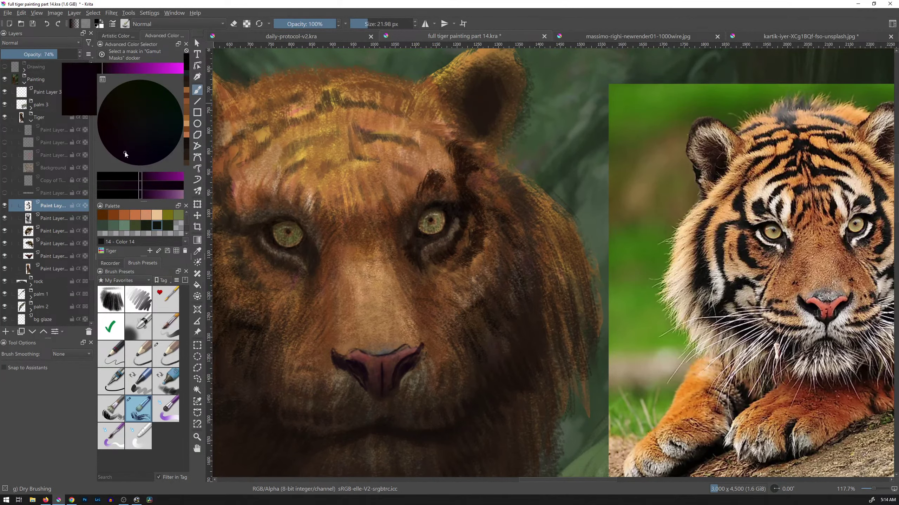
left_click(438, 180)
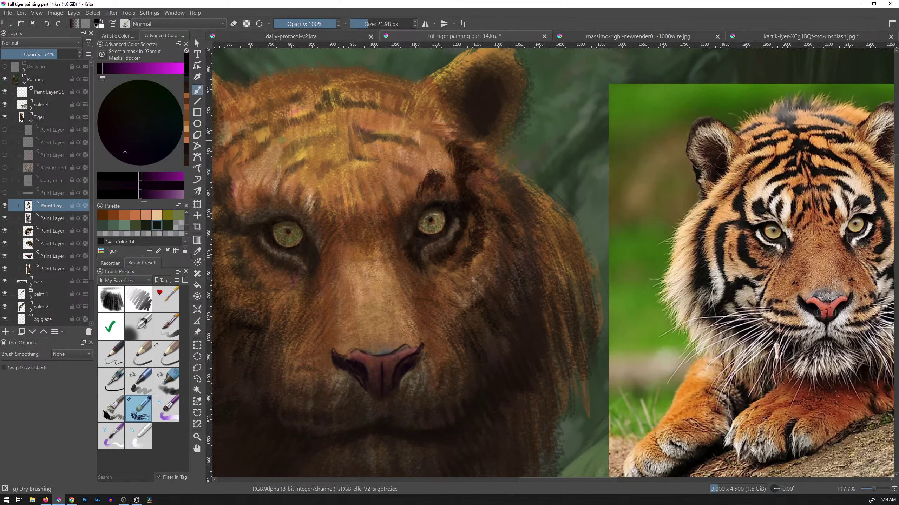
left_click_drag(130, 144, 162, 146)
mouse_move(433, 180)
left_mouse_down()
mouse_move(458, 170)
mouse_move(437, 176)
left_mouse_up()
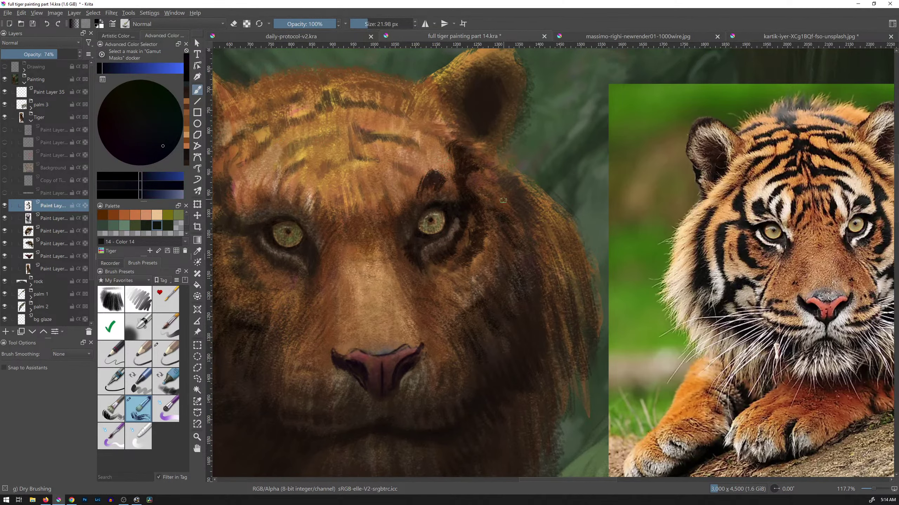
Shape the brow marking and, with the brush reduced to 10.05 px, paint a thin dark stripe above the eye's inner corner.
mouse_move(435, 180)
left_mouse_down()
mouse_move(453, 169)
mouse_move(407, 211)
mouse_move(414, 223)
mouse_move(453, 175)
mouse_move(428, 175)
left_mouse_up()
left_click_drag(448, 187, 445, 187)
left_click_drag(403, 187, 411, 202)
Enable random horizontal and vertical offsets for the Dry Brushing brush's texture pattern.
left_click(124, 24)
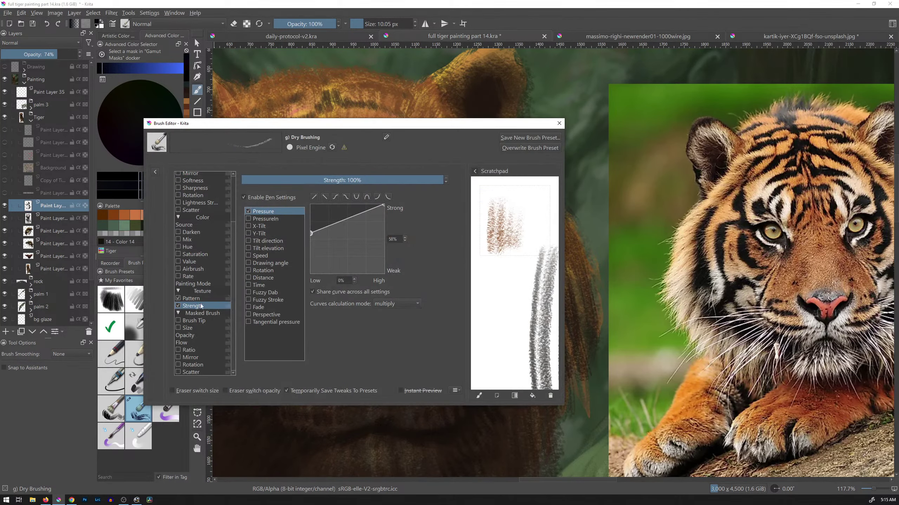
left_click(189, 298)
left_click(406, 283)
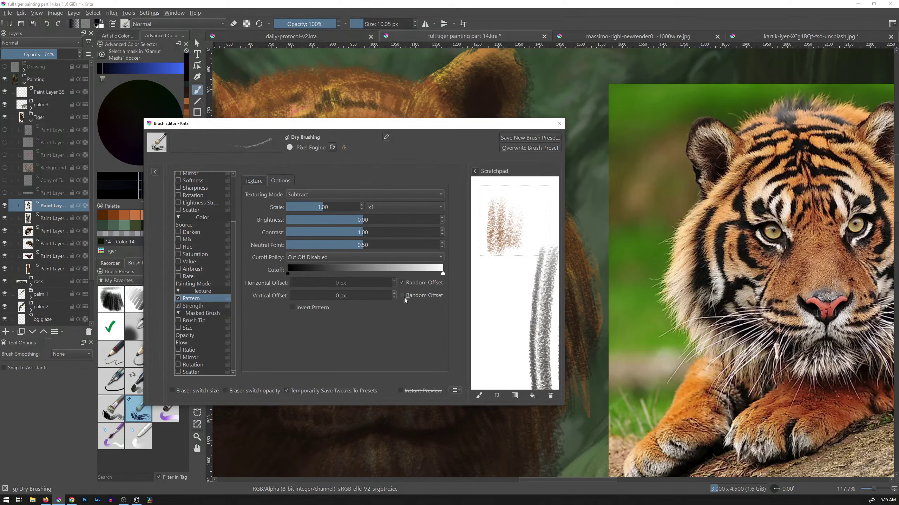
left_click(405, 296)
left_click(559, 123)
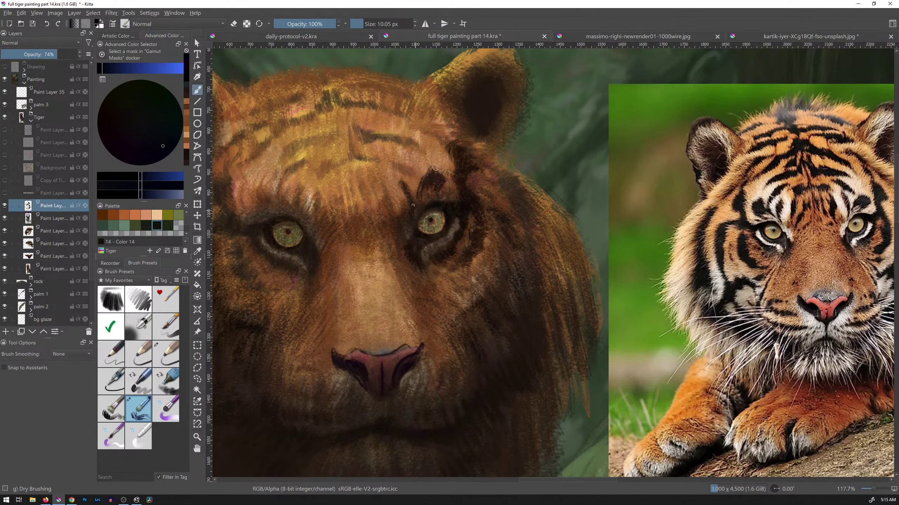
Switch to the custom pencil-style drawing preset at 15% opacity and reduce its size to 4.24 px.
key("e")
left_click(177, 363)
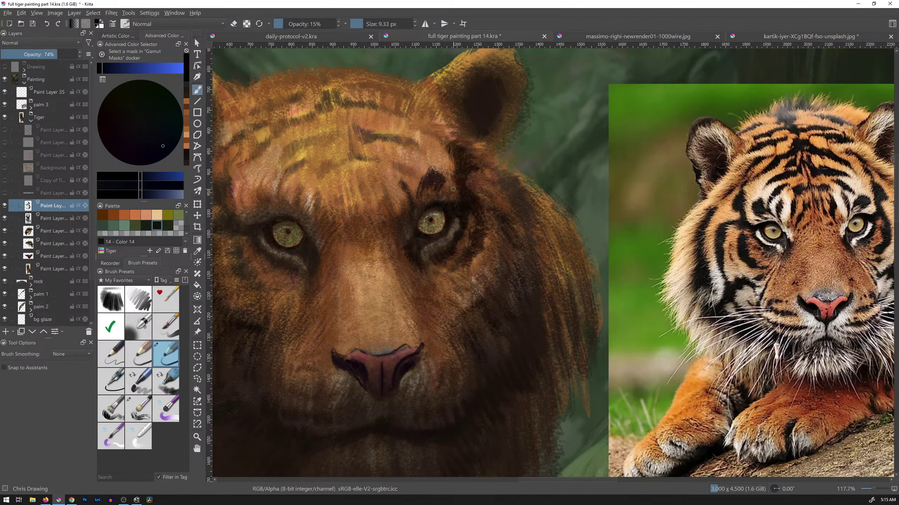
key("bracketleft")
key("bracketleft")
key("bracketleft")
key("bracketleft")
Reshape the drawing preset's texture strength pressure curve, placing its upper point at 77% pressure and 87% strength.
left_click(117, 25)
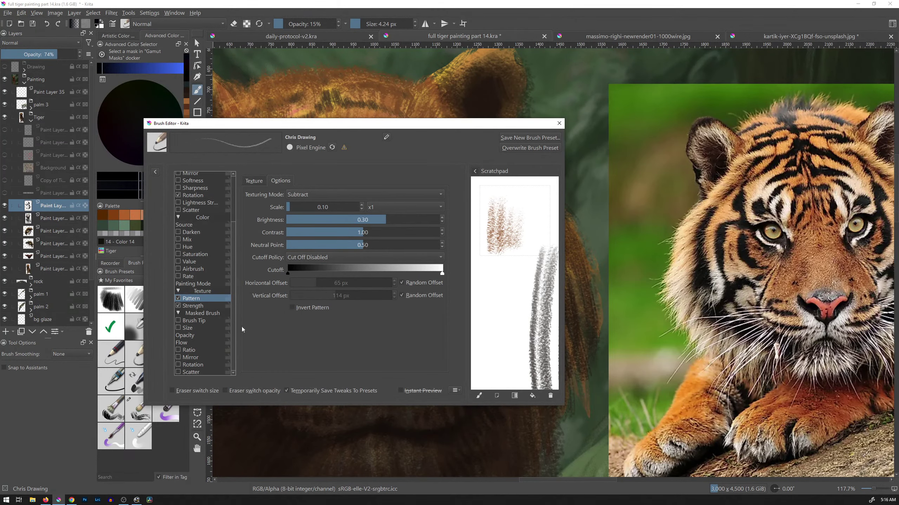
left_click(193, 306)
mouse_move(384, 220)
left_mouse_down()
mouse_move(388, 202)
mouse_move(367, 213)
left_mouse_up()
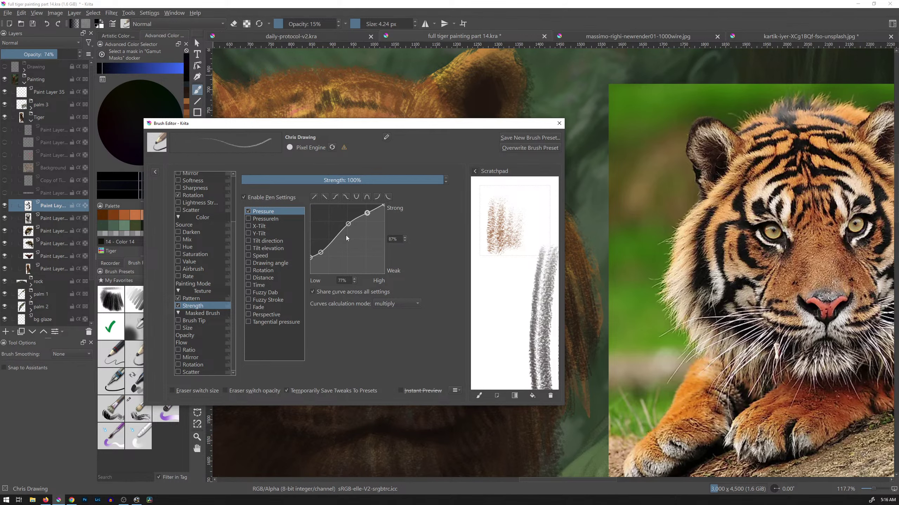
left_click(558, 123)
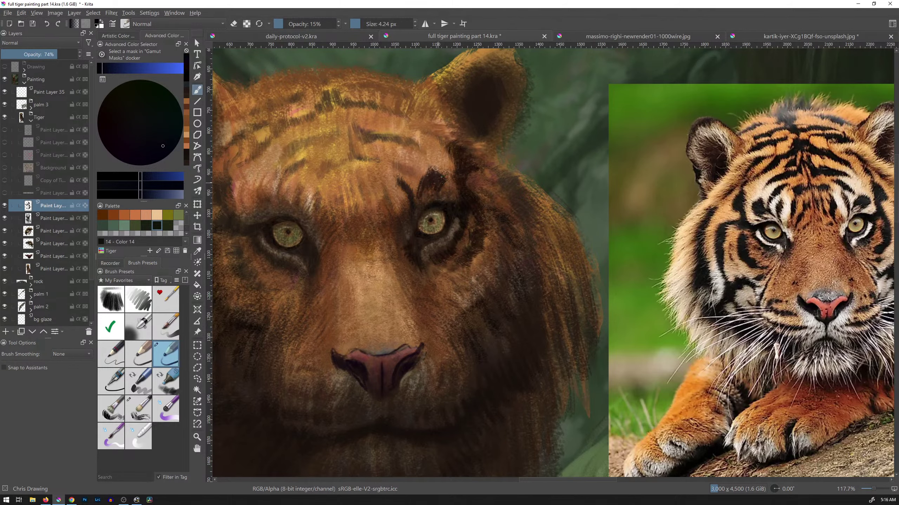
Paint a second short dark stripe on the forehead, diagonally above the thin stripe at the eye's inner corner.
mouse_move(496, 212)
left_mouse_down()
mouse_move(475, 263)
mouse_move(497, 197)
left_mouse_up()
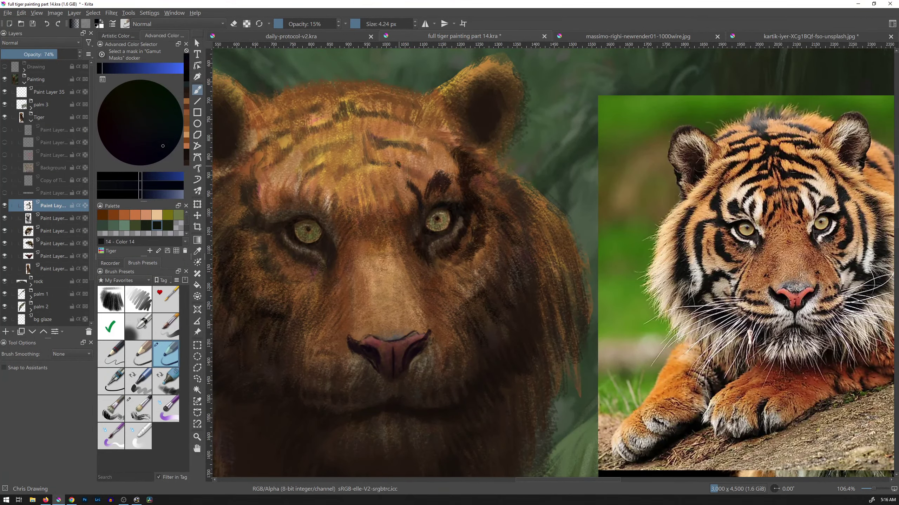
left_click_drag(399, 164, 425, 179)
left_click_drag(417, 174, 424, 179)
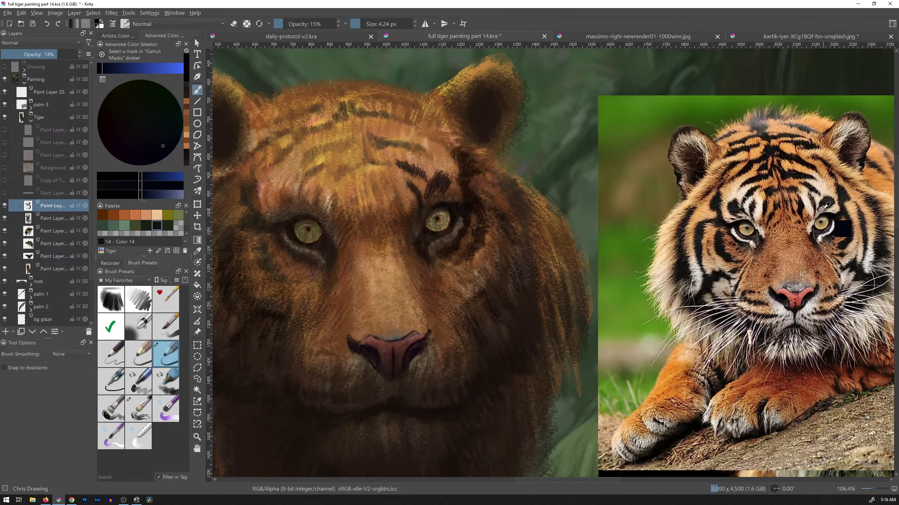
Sample the pale fur colour beside the reference tiger's eye, darken it to a muted brown, and stroke it above the painted eye.
left_click_drag(820, 211, 821, 211)
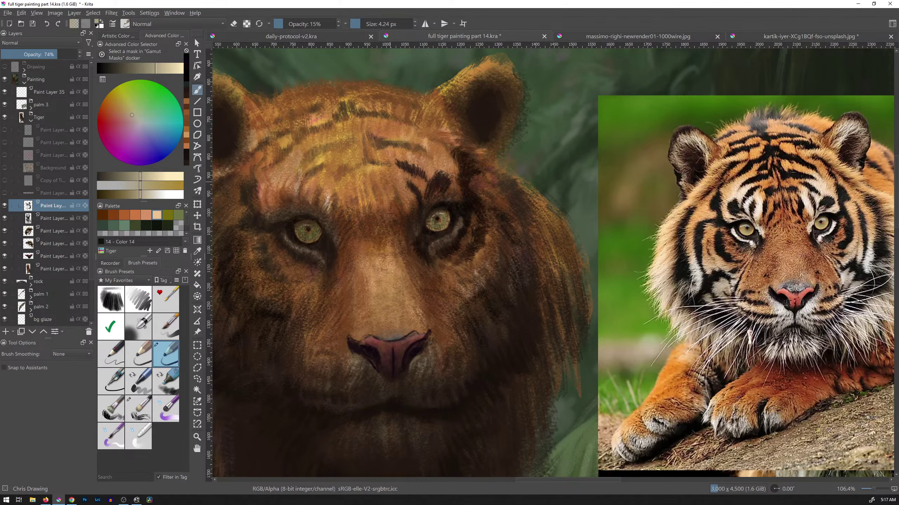
left_click_drag(155, 69, 114, 71)
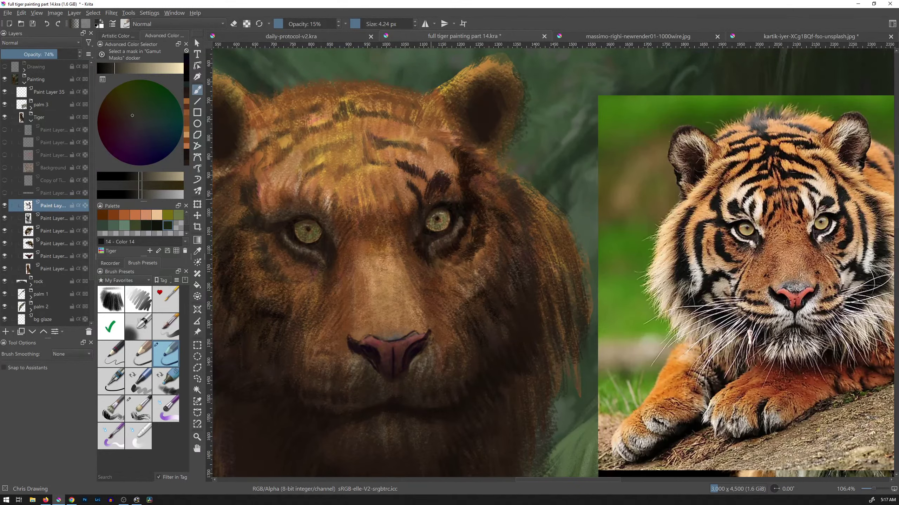
left_click_drag(436, 197, 441, 193)
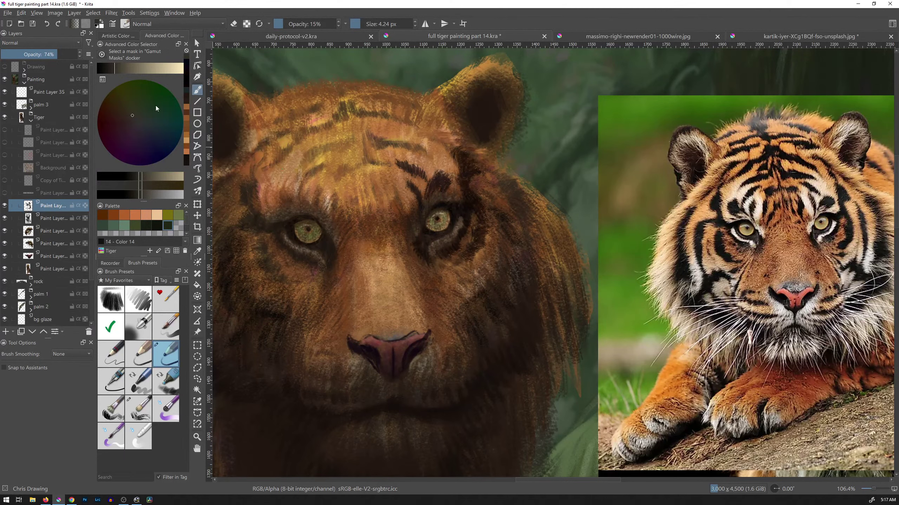
Neutralise the dark brown to a more greyish tone and shade the upper eyelid and the eye's inner corner.
left_click(135, 187)
left_click(131, 188)
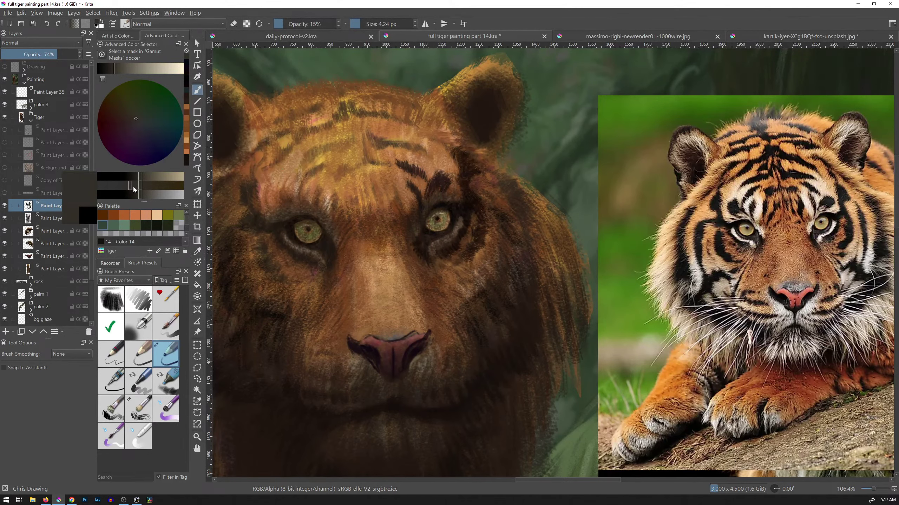
left_click(127, 186)
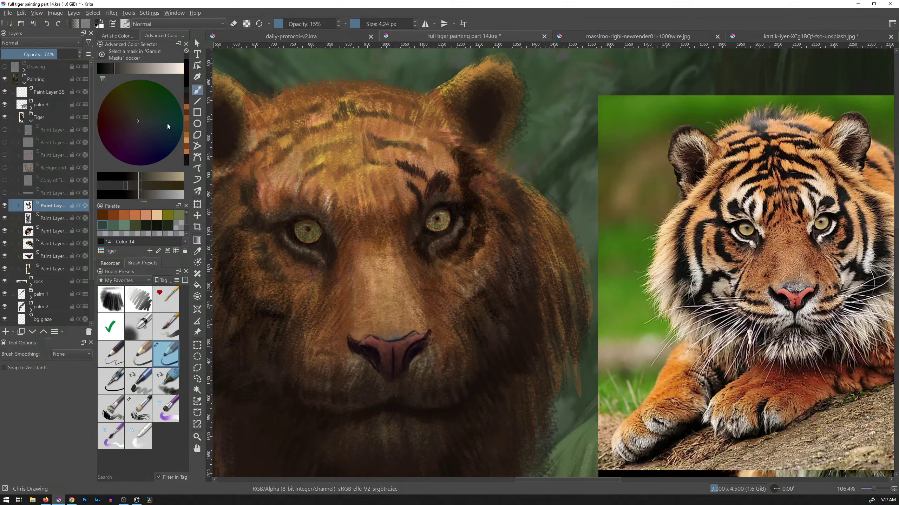
left_click_drag(429, 205, 435, 194)
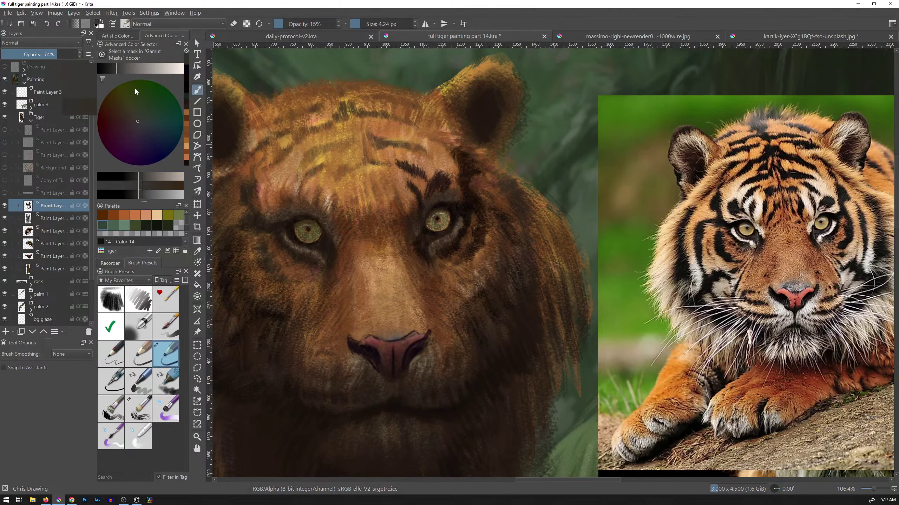
left_click_drag(425, 216, 422, 216)
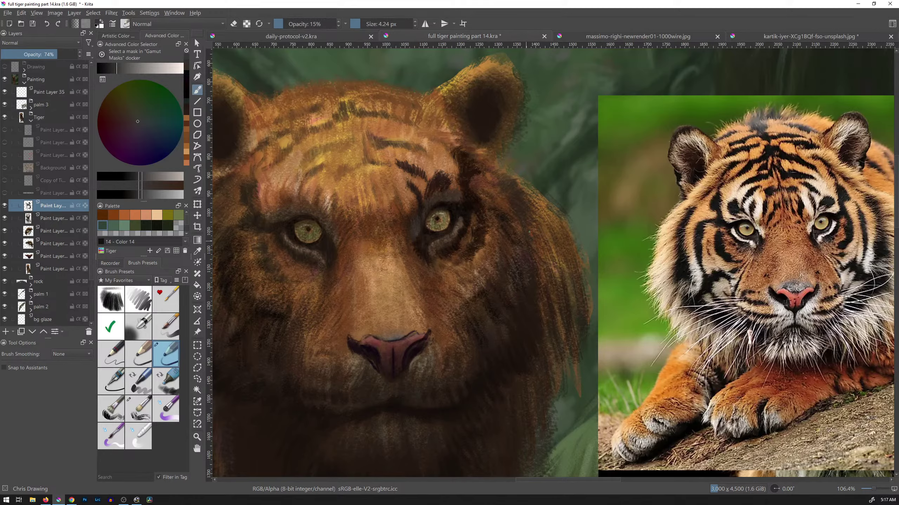
left_click_drag(520, 221, 531, 206)
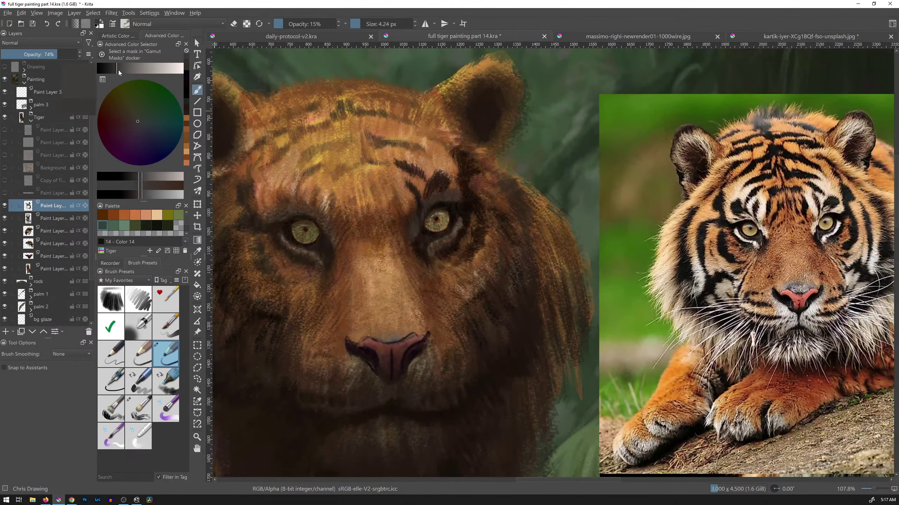
Lighten the paint colour slightly, shift it to a saturated dark blue, and tint the upper eyelid and inner corner.
left_click_drag(118, 71, 122, 70)
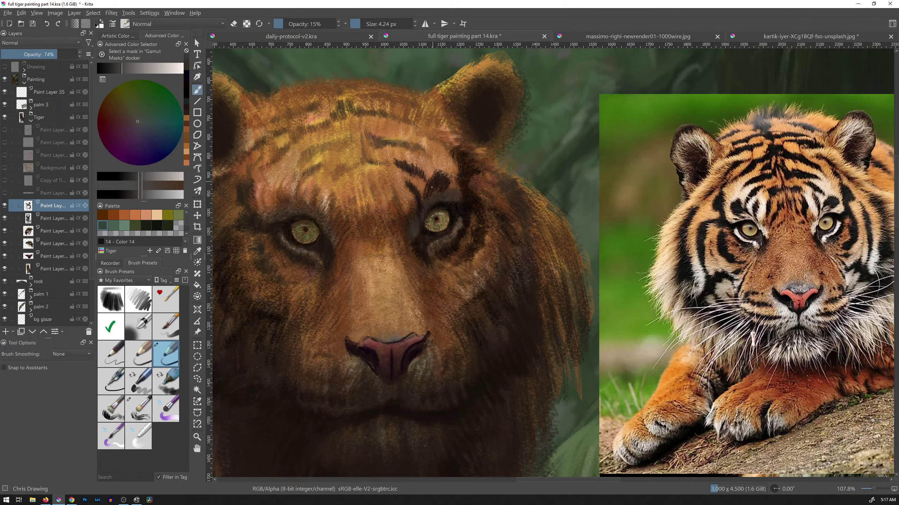
left_click_drag(428, 209, 424, 213)
left_click(151, 127)
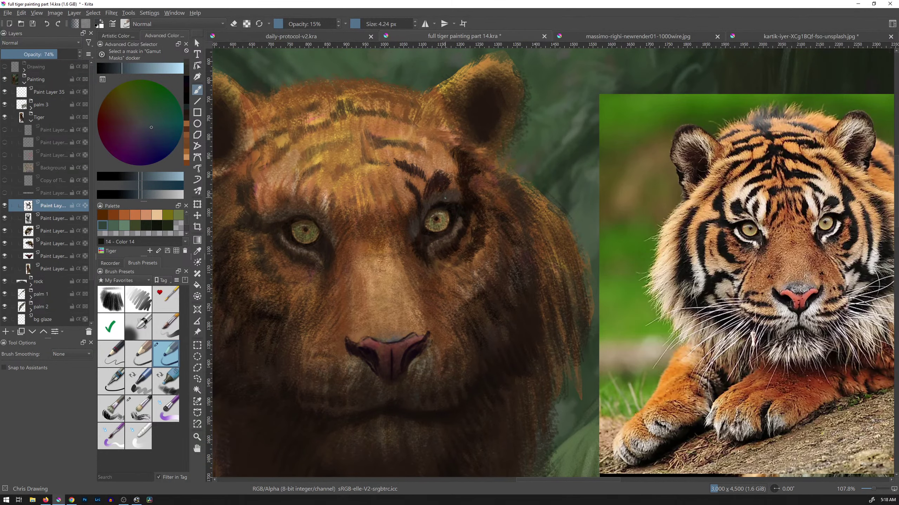
left_click_drag(434, 203, 435, 203)
left_click(168, 148)
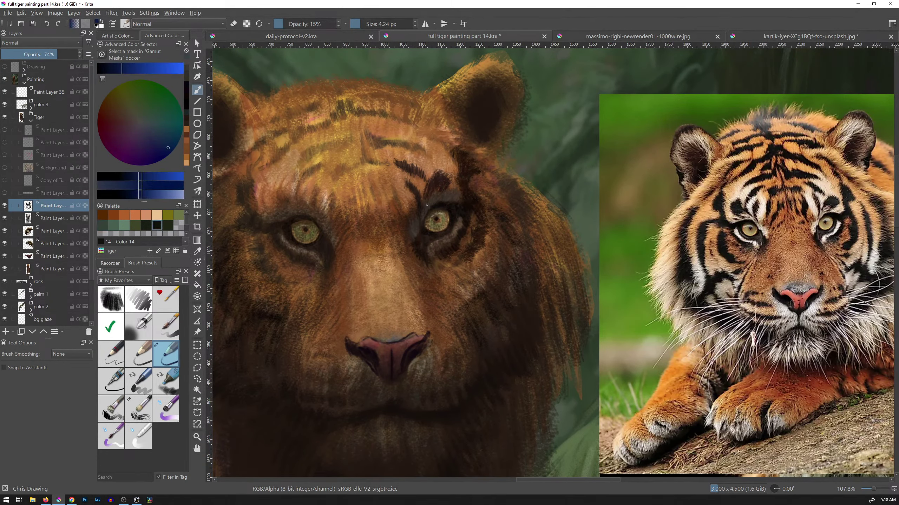
left_click_drag(427, 204, 429, 203)
Stroke fur around the thin inner brow stripe using brown sampled below the eye and pale cream sampled from the reference.
left_click(432, 244, "ctrl")
mouse_move(124, 73)
left_mouse_down()
mouse_move(146, 71)
mouse_move(117, 69)
left_mouse_up()
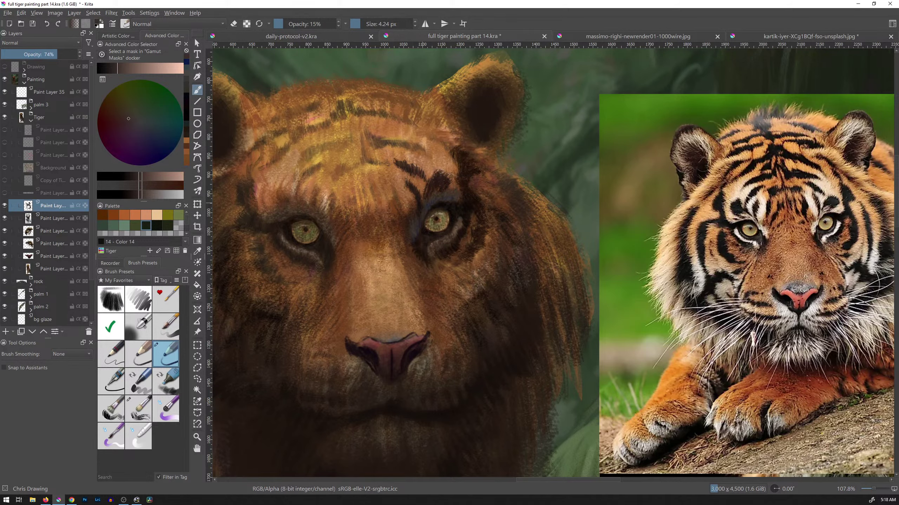
left_click_drag(406, 190, 410, 200)
left_click(140, 69)
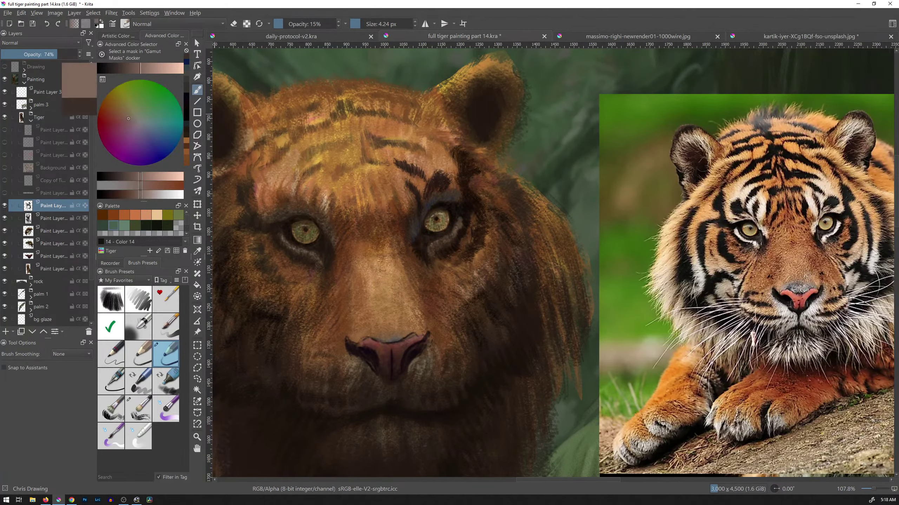
left_click(817, 199, "ctrl")
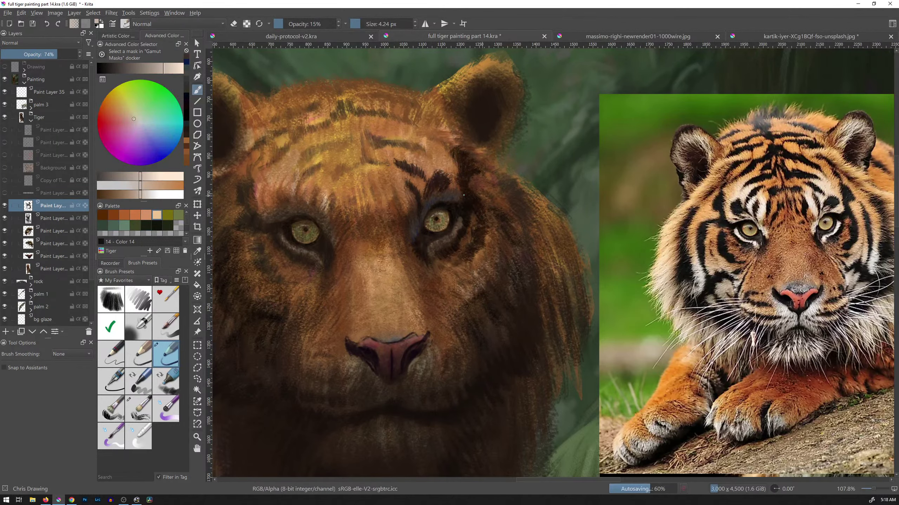
mouse_move(411, 202)
left_mouse_down()
mouse_move(410, 193)
mouse_move(415, 203)
left_mouse_up()
Switch to the Dry Brushing preset at 21.25 px with eraser mode off and brush pale fur between the dark brow stripes.
left_click(136, 418)
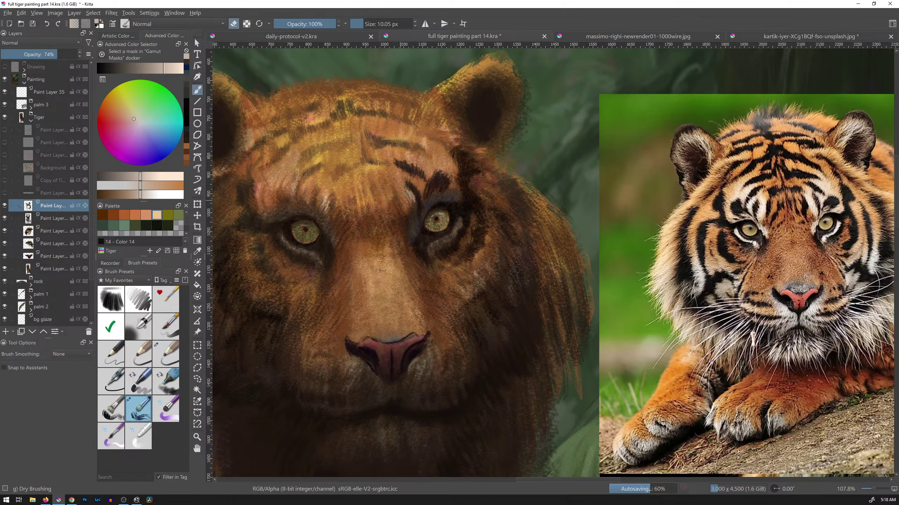
left_click_drag(414, 201, 418, 200, "shift")
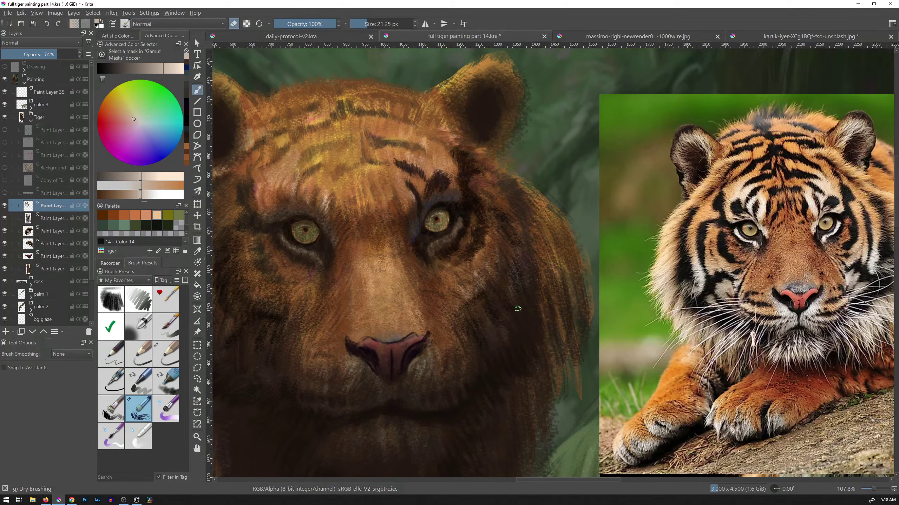
left_click(548, 279, "ctrl")
key("e")
left_click_drag(409, 204, 406, 191)
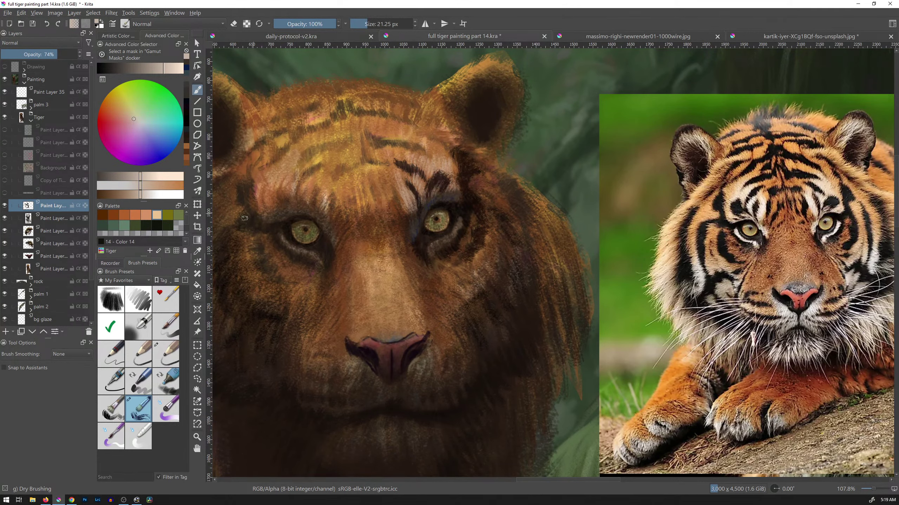
Blend the fur into the eye's inner corner with dry-brush strokes in colours sampled around it.
left_click(415, 223, "ctrl")
mouse_move(416, 223)
left_mouse_down()
mouse_move(411, 213)
mouse_move(414, 226)
left_mouse_up()
left_click(413, 206, "ctrl")
left_click_drag(414, 206, 419, 214)
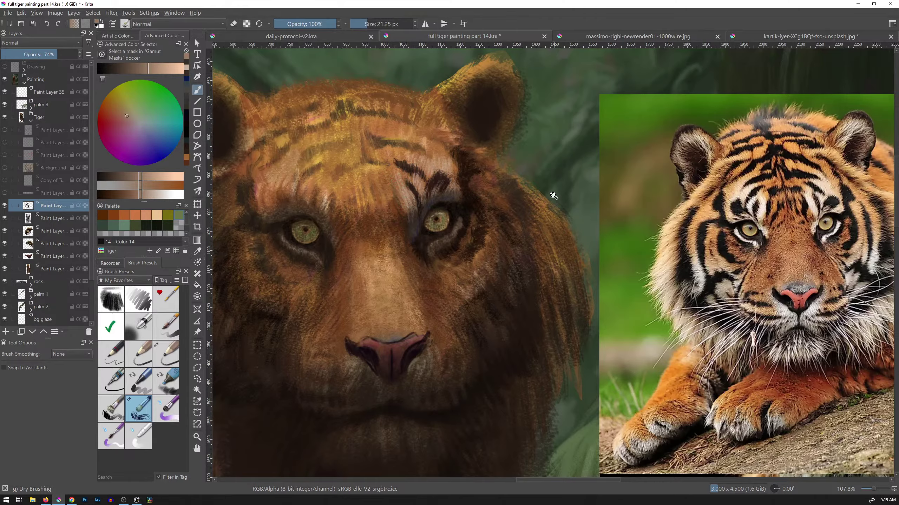
Return to the drawing preset at 15% opacity and 4.24 px and deepen the brow marking with dark tones sampled around it.
mouse_move(554, 196)
left_mouse_down()
mouse_move(515, 284)
mouse_move(557, 199)
left_mouse_up()
left_click(168, 352)
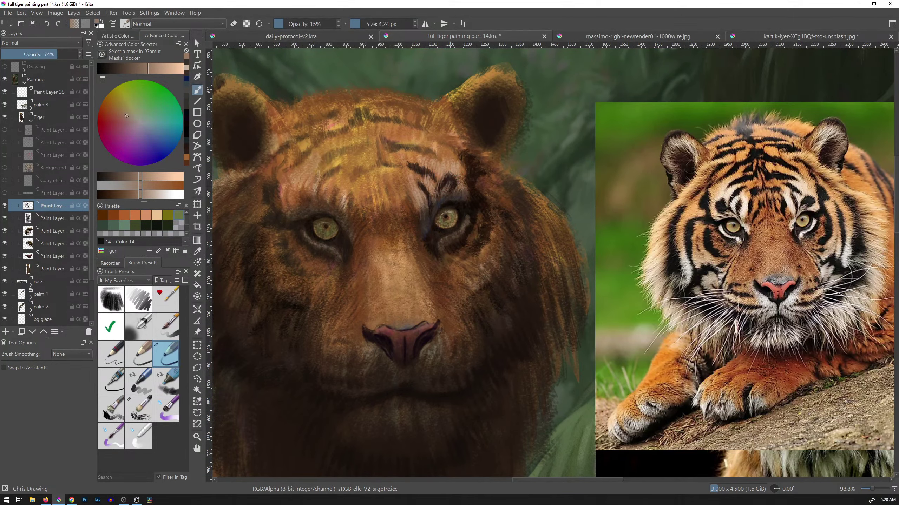
left_click(449, 178, "ctrl")
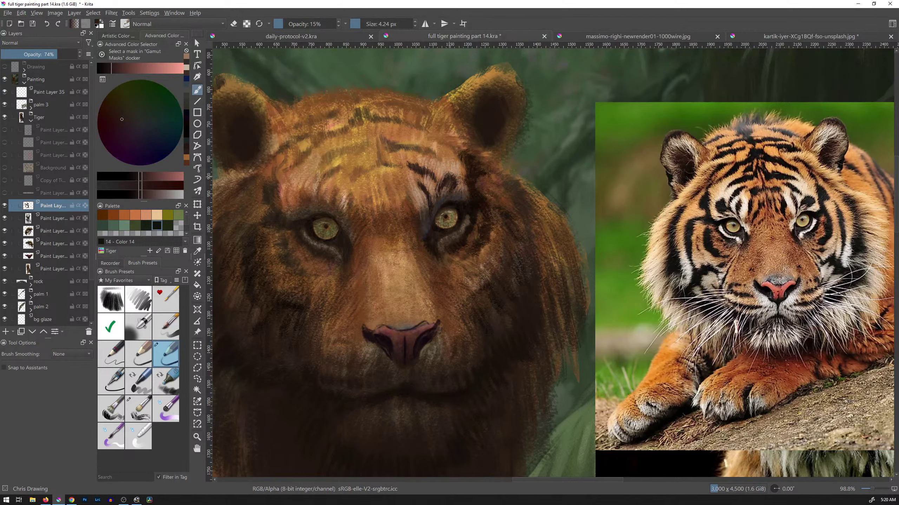
left_click_drag(449, 176, 454, 184)
left_click(449, 174, "ctrl")
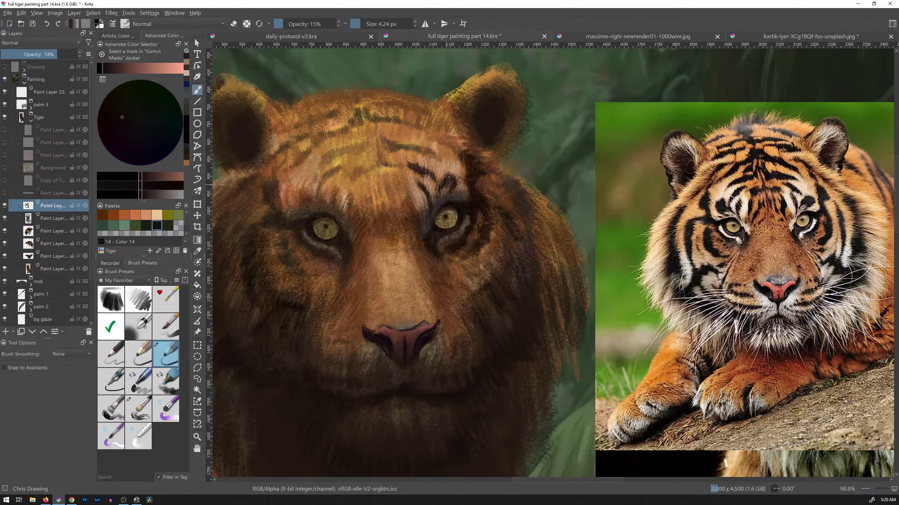
left_click_drag(452, 180, 450, 188)
left_click(452, 203, "ctrl")
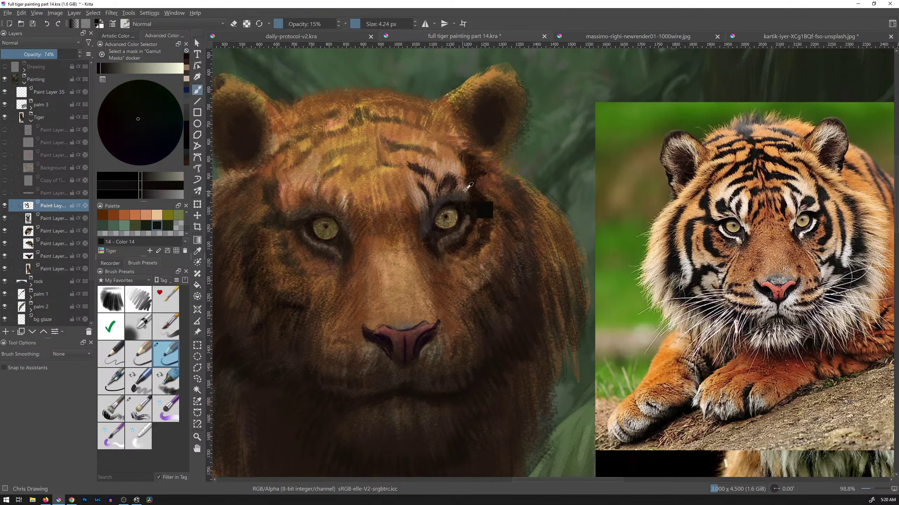
left_click_drag(449, 182, 473, 185)
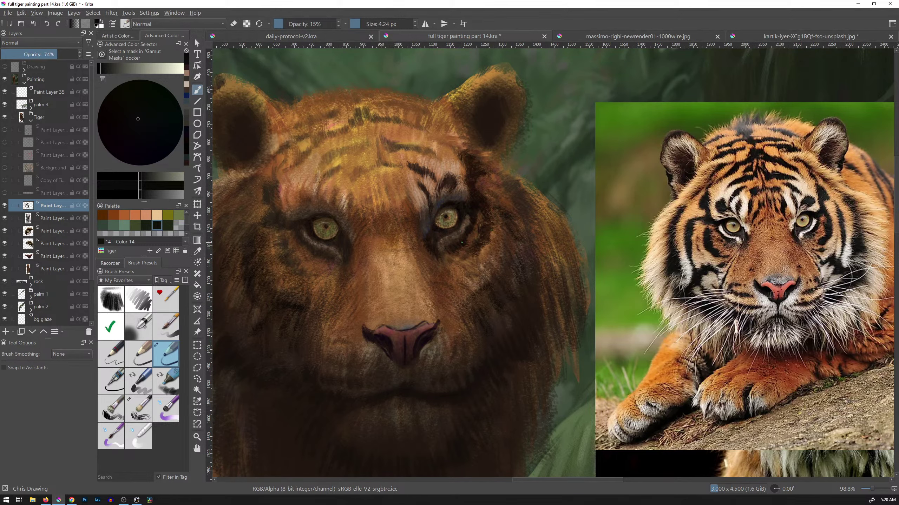
Toggle the visibility of the paint layer just below the current one to check its contents, and make it the active layer.
scroll(460, 238, "up", 5)
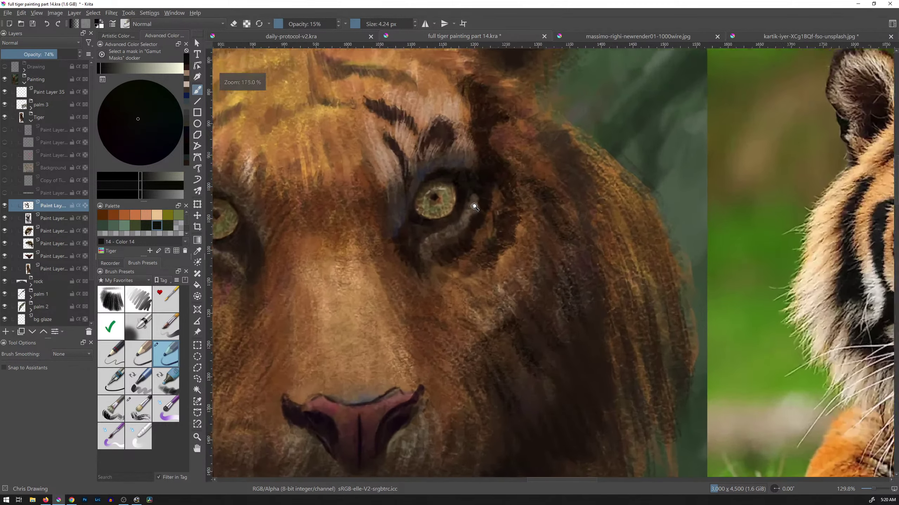
scroll(496, 257, "up", 3)
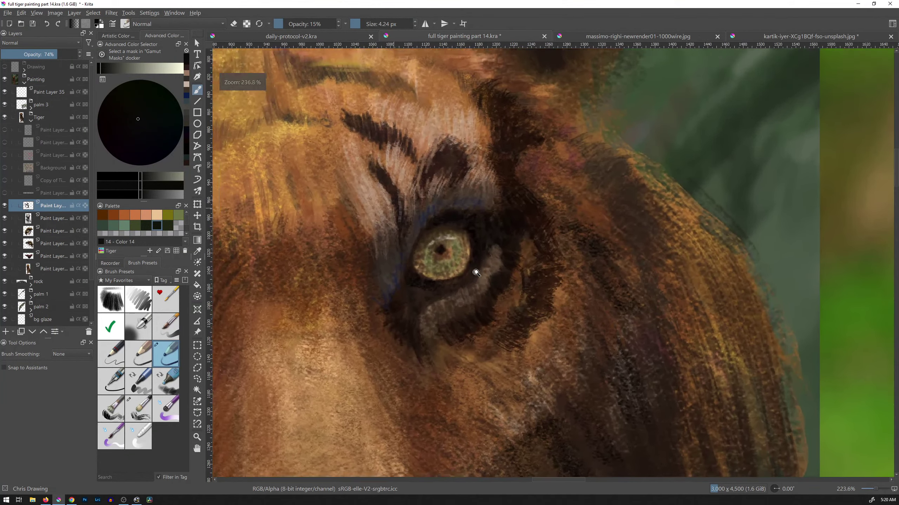
scroll(484, 256, "up", 1)
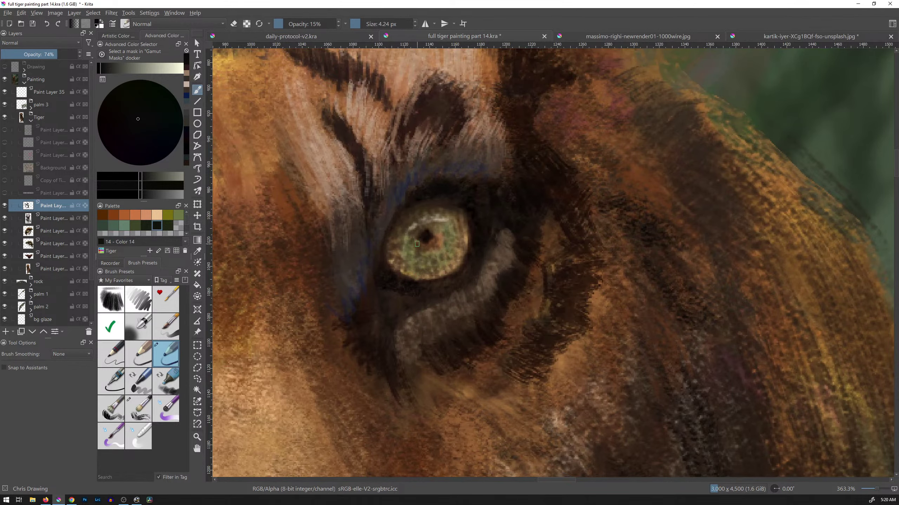
left_click(4, 219)
left_click(4, 219)
left_click(4, 218)
left_click(4, 218)
left_click(39, 223)
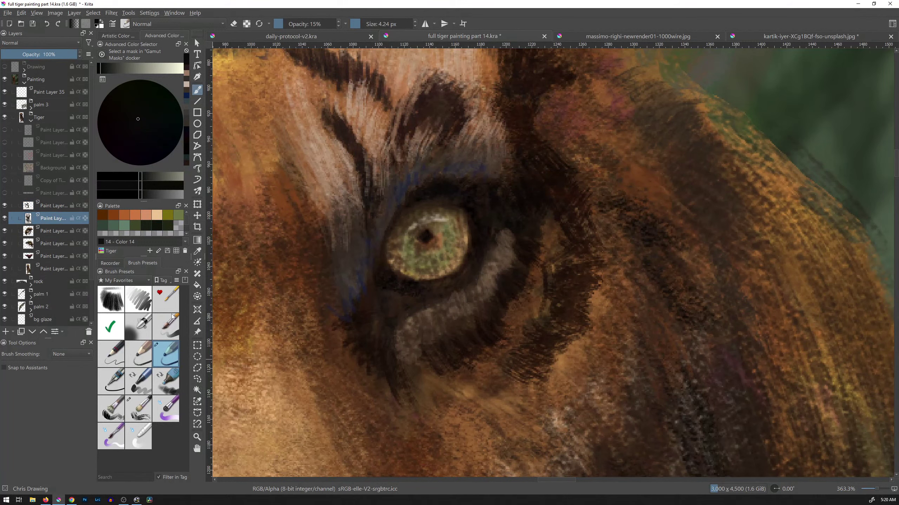
Try the deevad 23.01 blender presets, choose Wet Modeling at 30 px, and undo its test stroke on the iris.
left_click(124, 280)
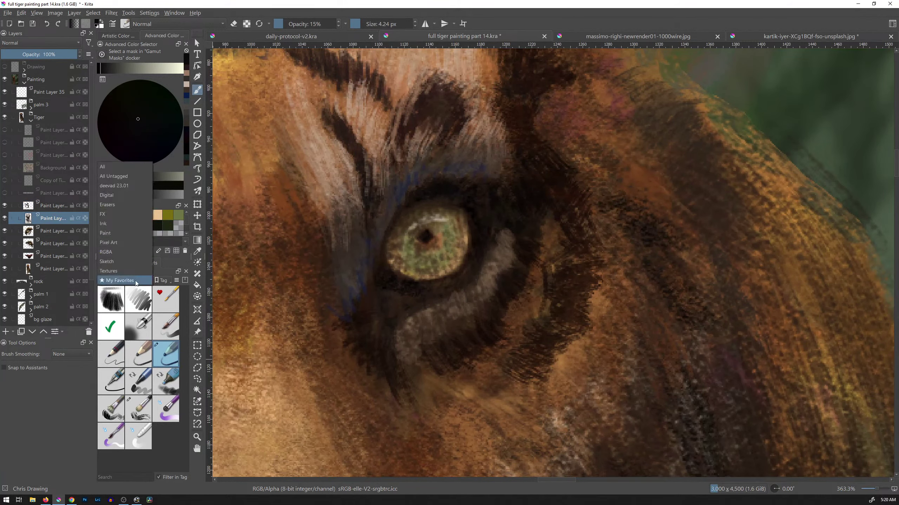
left_click(124, 186)
scroll(169, 444, "down", 6)
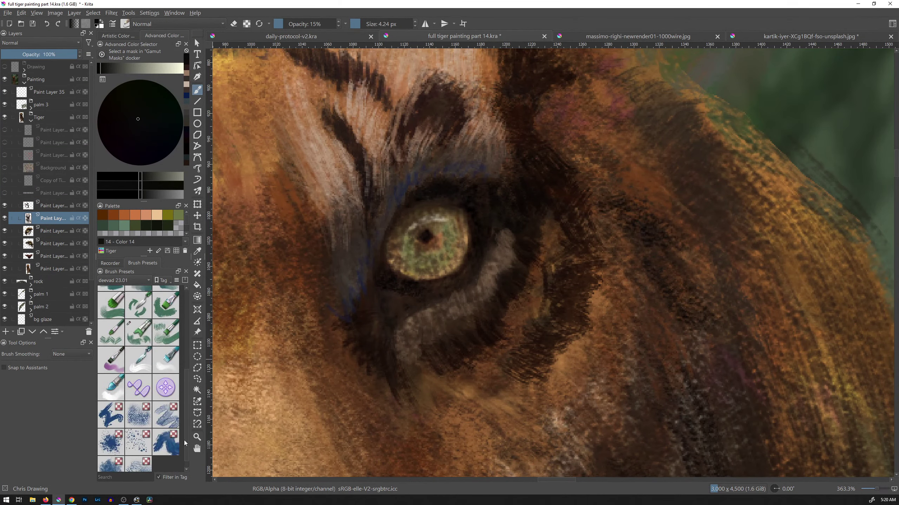
left_click(165, 357)
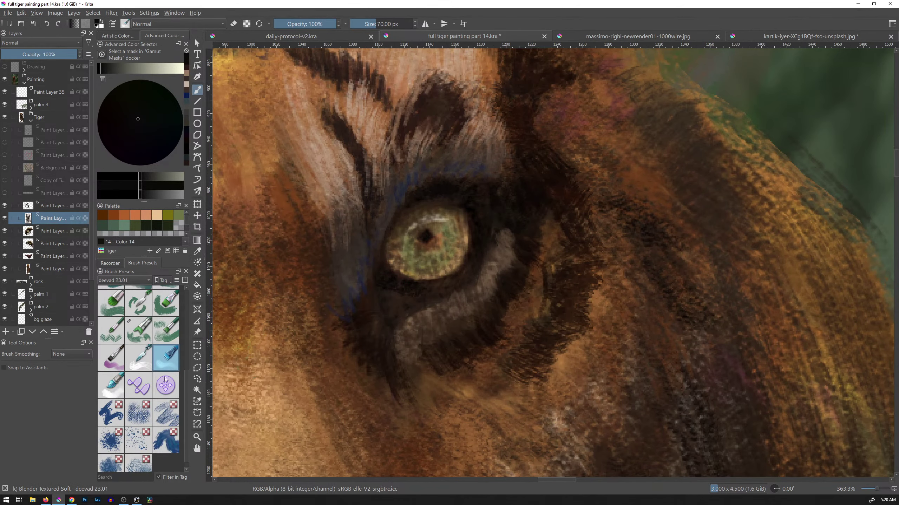
left_click(113, 388)
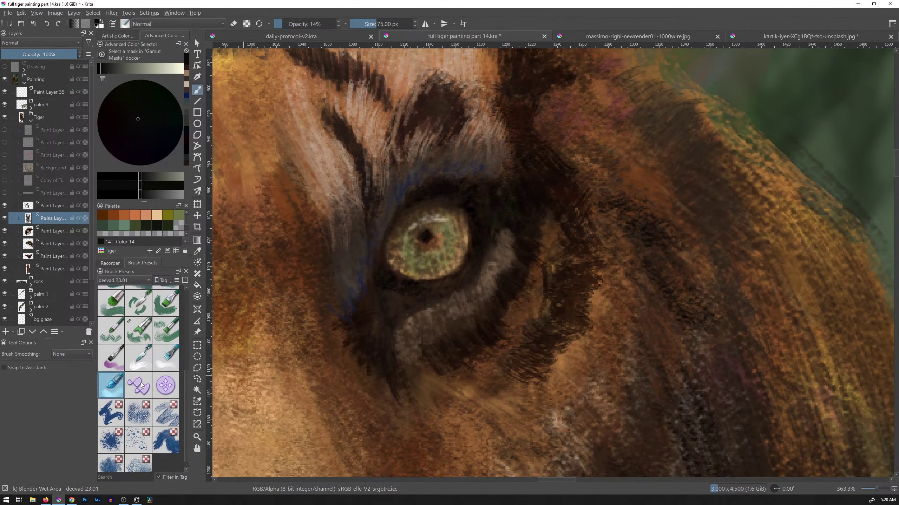
left_click(111, 359)
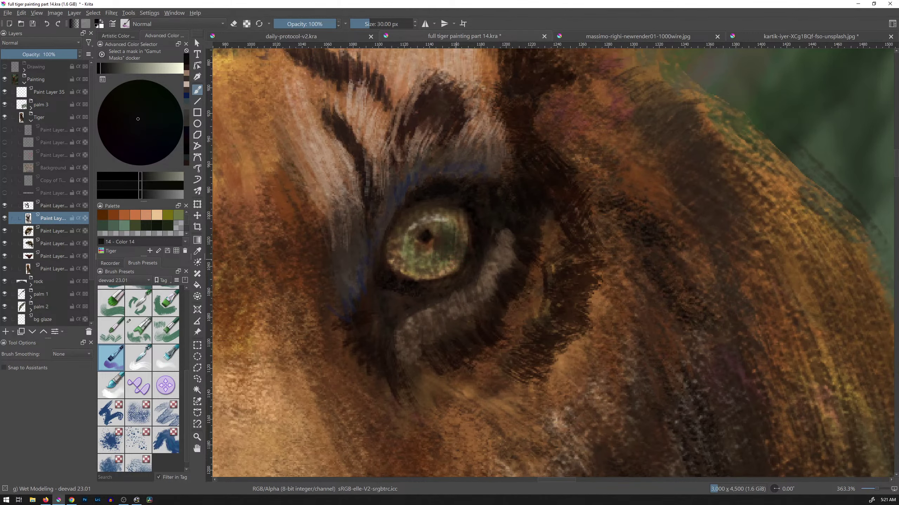
key("ctrl+z")
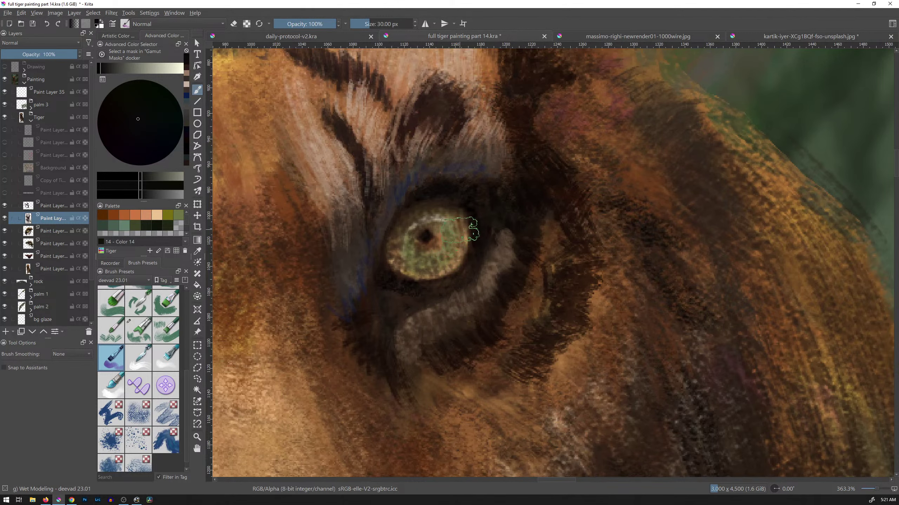
Try Wet Modeling at 13.82 px with a colour sampled from the iris on the fur beside the eye, and undo the stroke.
left_click(450, 239, "ctrl")
left_click_drag(457, 250, 446, 255, "shift")
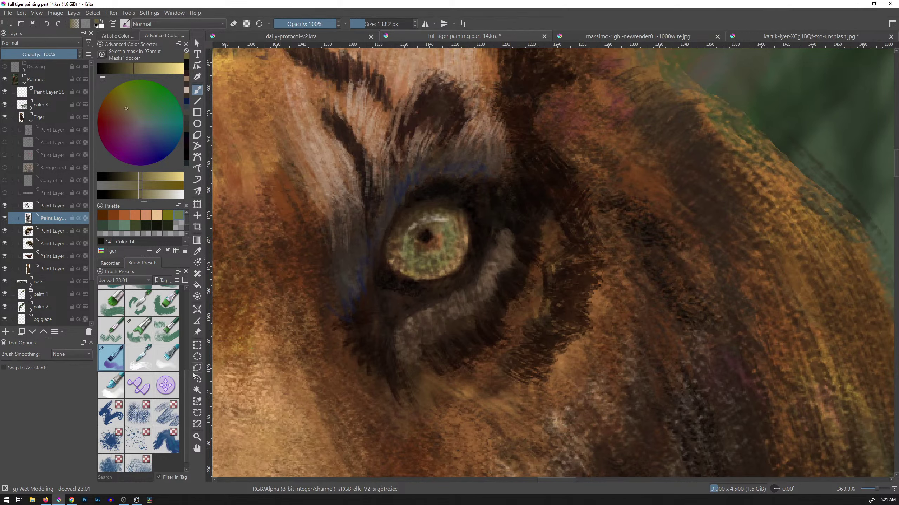
mouse_move(252, 156)
left_mouse_down()
mouse_move(273, 187)
mouse_move(295, 167)
left_mouse_up()
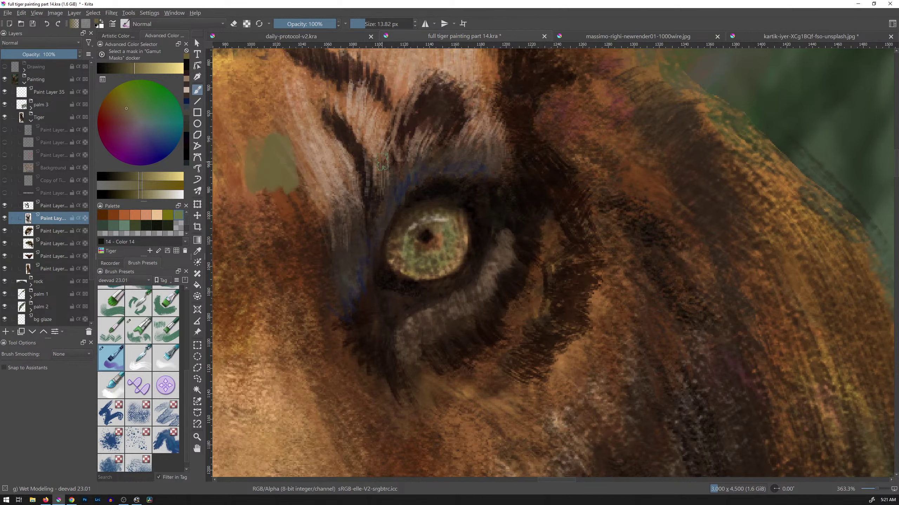
key("ctrl+z")
Smooth the mottled green iris texture with the Blender Basic preset from My Favorites at 5.77 px.
left_click(138, 281)
left_click(137, 376)
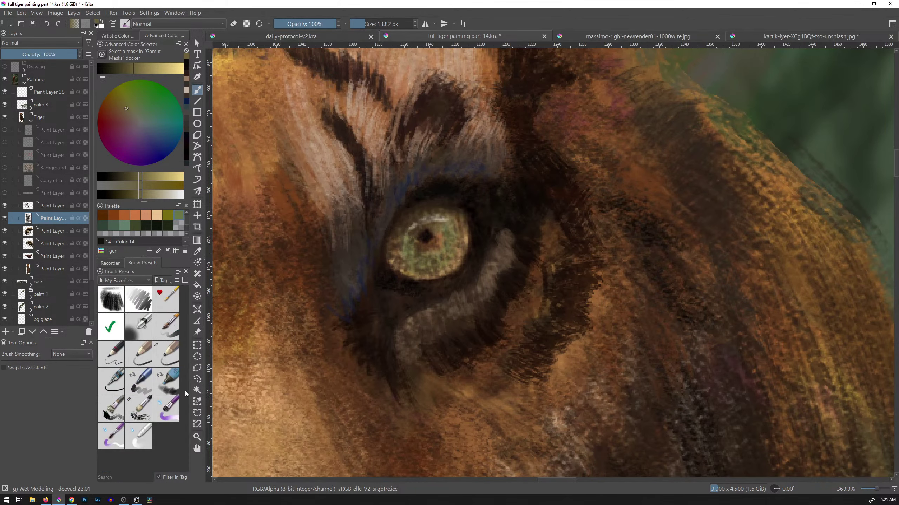
left_click(138, 436)
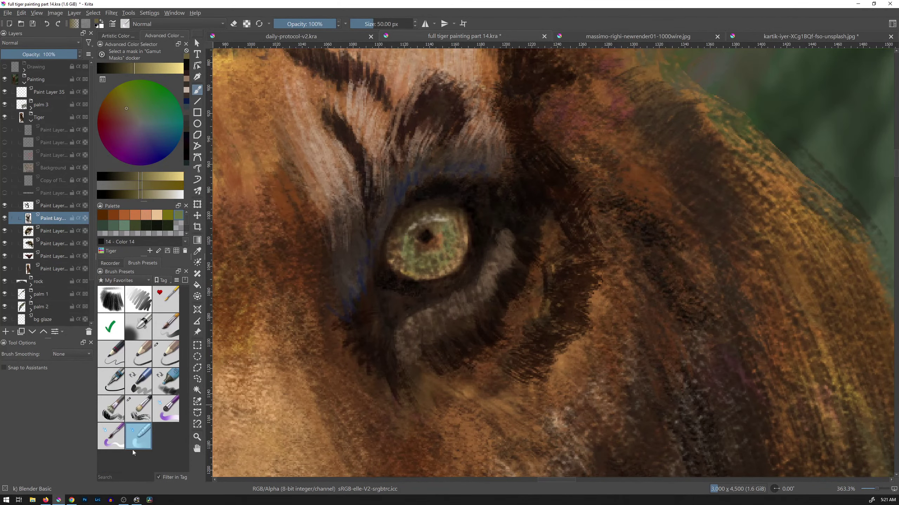
mouse_move(462, 246)
left_mouse_down("shift")
mouse_move(481, 247)
mouse_move(459, 243)
left_mouse_up("shift")
mouse_move(507, 211)
left_mouse_down()
mouse_move(483, 287)
mouse_move(517, 207)
left_mouse_up()
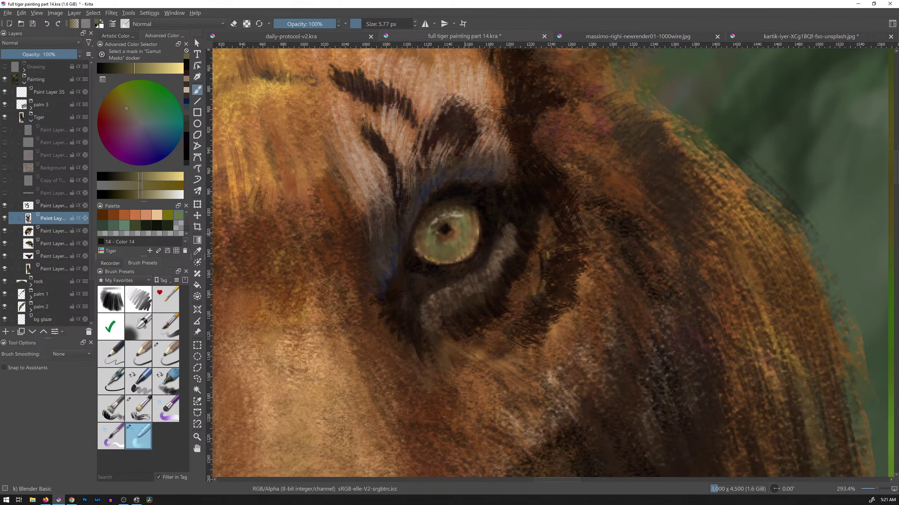
Return to the Chris Drawing preset at 15% opacity and 4.24 px and enlarge the pupil with dark tones sampled from it.
scroll(482, 315, "down", 10)
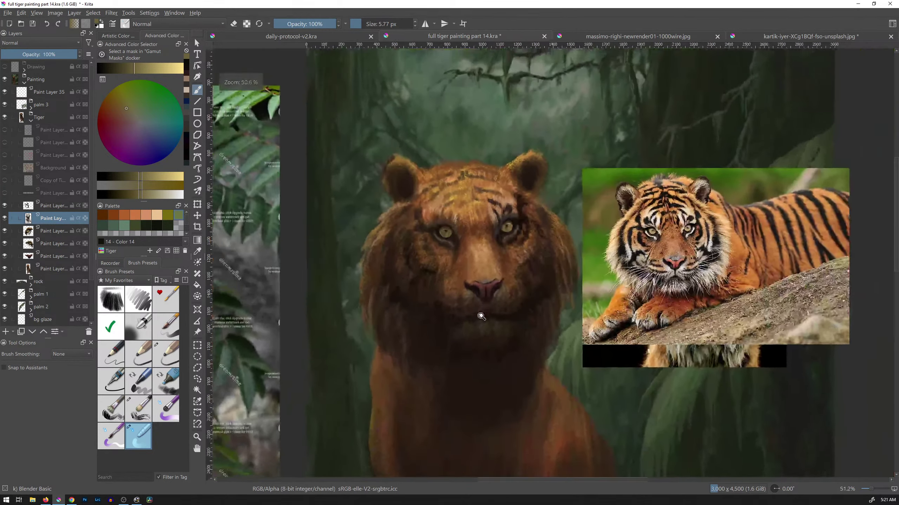
scroll(506, 226, "up", 10)
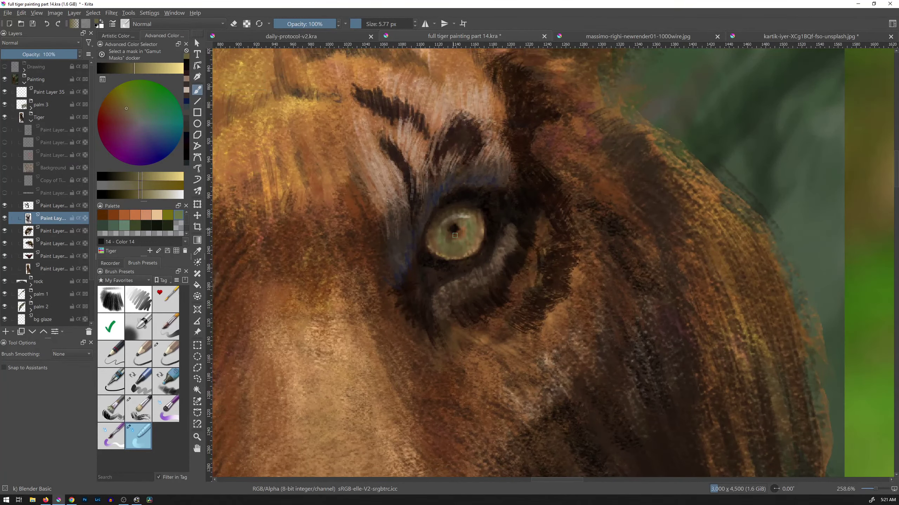
scroll(460, 236, "down", 10)
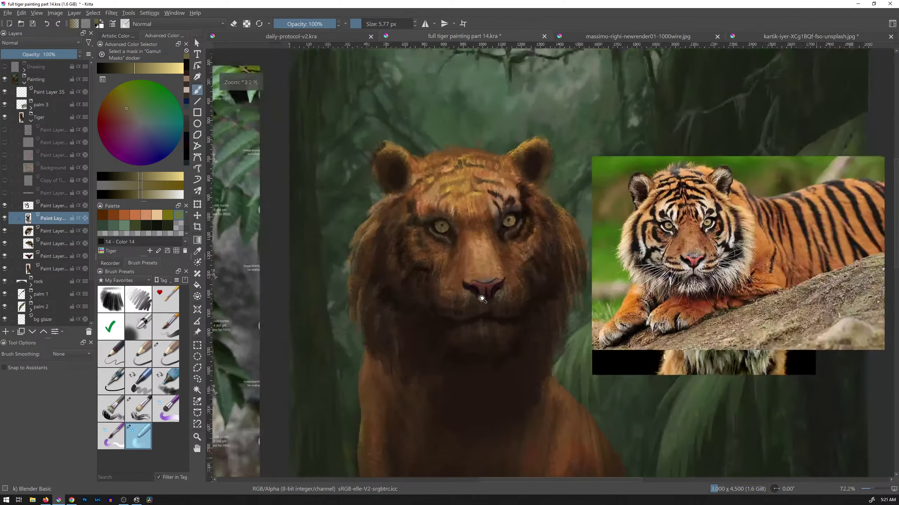
scroll(481, 305, "up", 10)
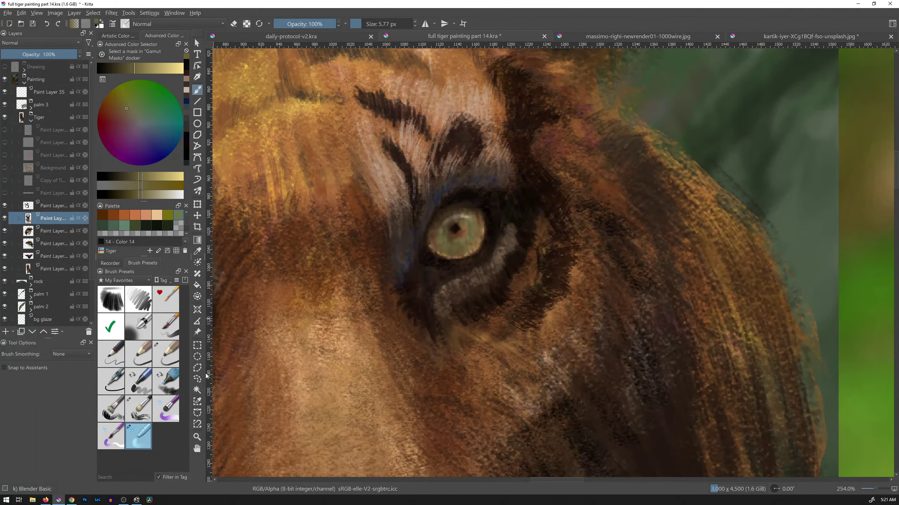
left_click(167, 354)
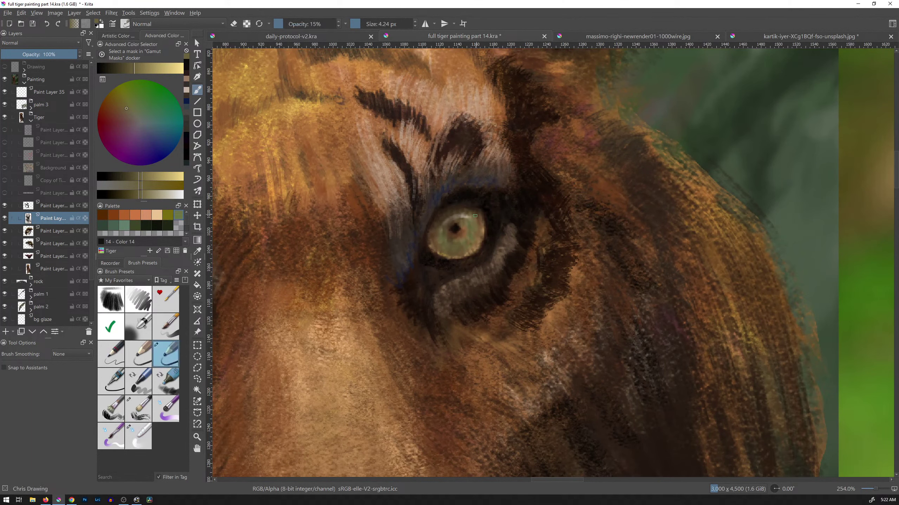
left_click(456, 230, "ctrl")
left_click_drag(451, 230, 458, 234)
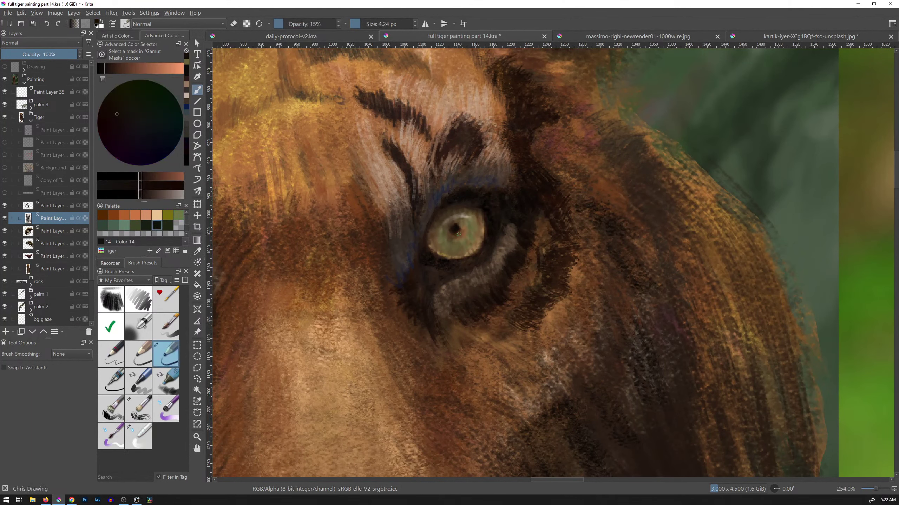
left_click(457, 228, "ctrl")
left_click_drag(455, 233, 456, 236)
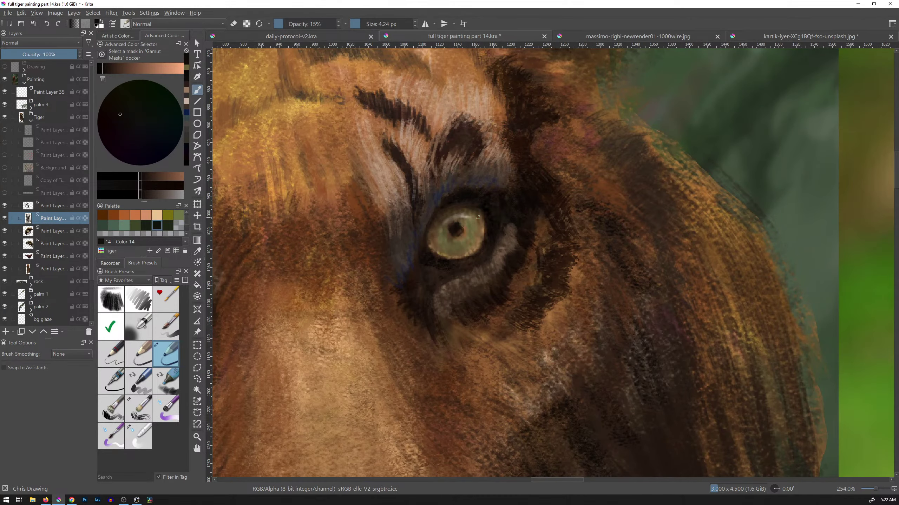
Clean up the iris around the pupil with short strokes in brown and green tones sampled beside it.
left_click_drag(501, 229, 476, 297)
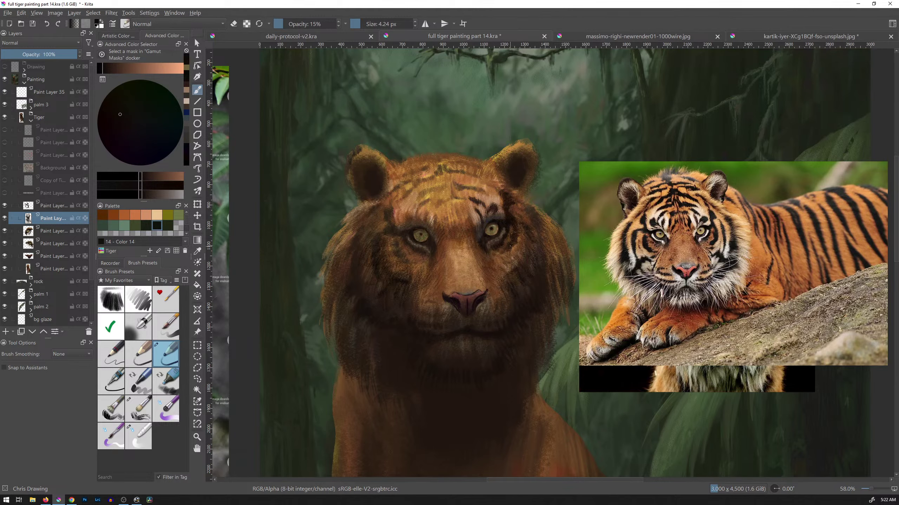
mouse_move(525, 277)
left_mouse_down()
mouse_move(537, 155)
mouse_move(519, 268)
left_mouse_up()
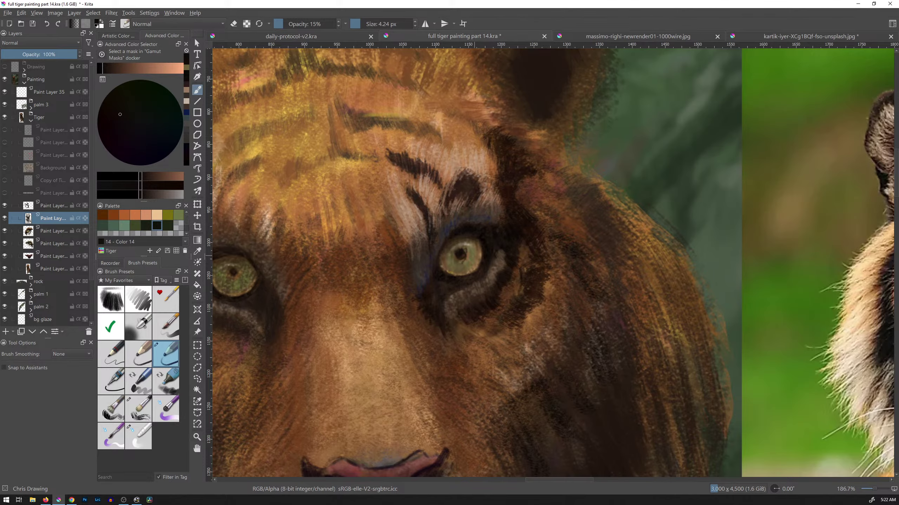
mouse_move(469, 276)
left_mouse_down()
mouse_move(484, 242)
mouse_move(465, 236)
left_mouse_up()
left_click(459, 248, "ctrl")
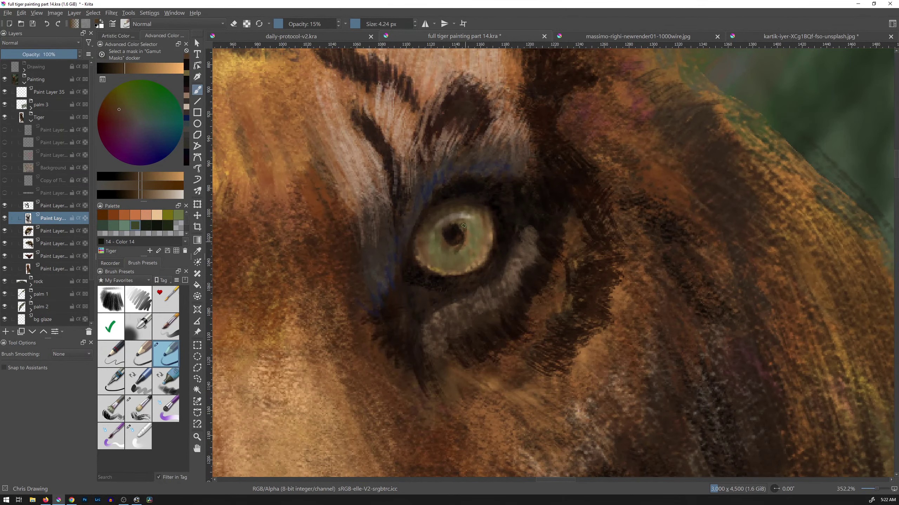
left_click(465, 228, "ctrl")
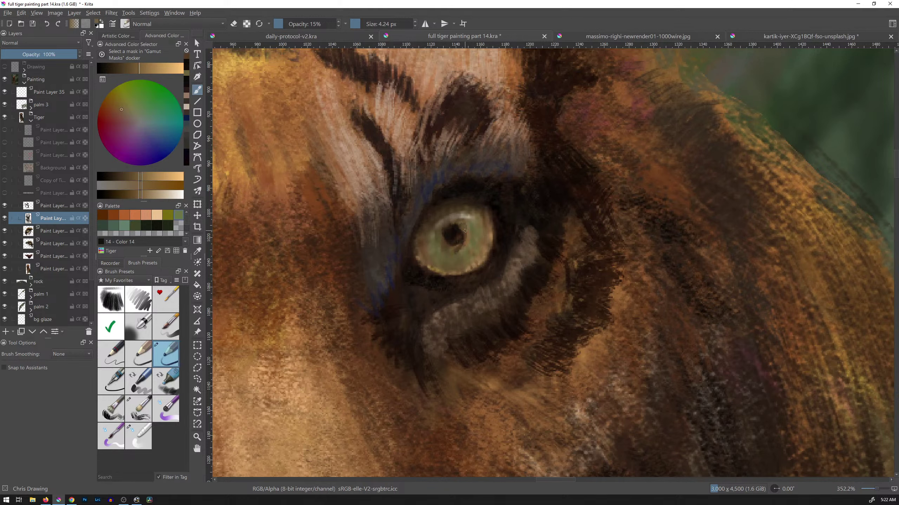
left_click_drag(464, 232, 463, 230)
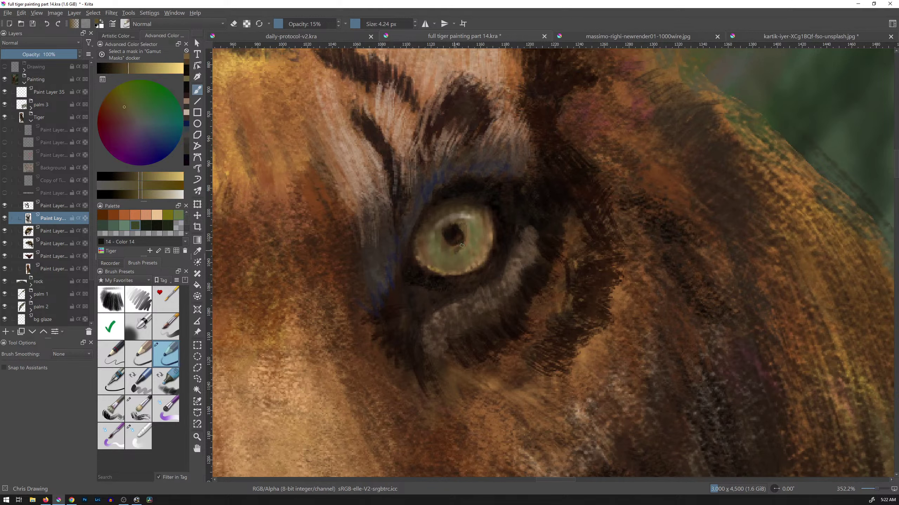
mouse_move(462, 246)
left_mouse_down()
mouse_move(454, 250)
mouse_move(464, 245)
left_mouse_up()
left_click(452, 252, "ctrl")
left_click(469, 239, "ctrl")
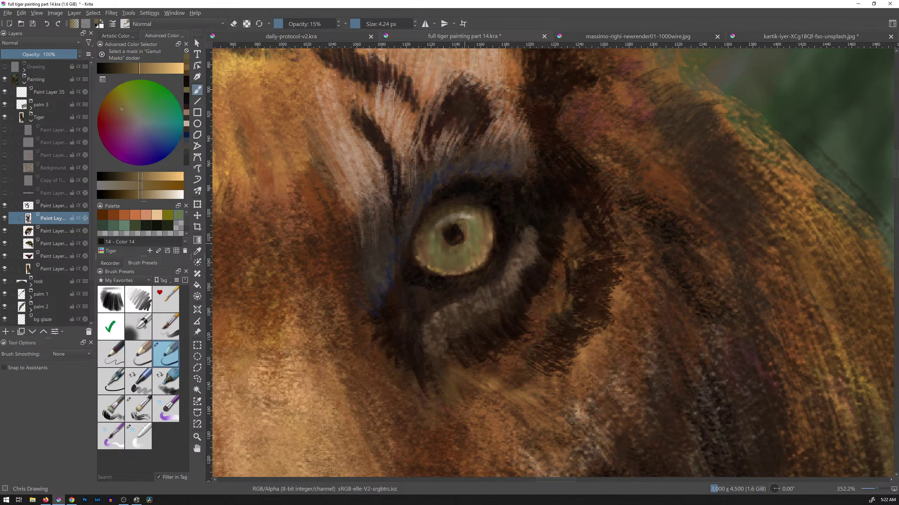
left_click(448, 247, "ctrl")
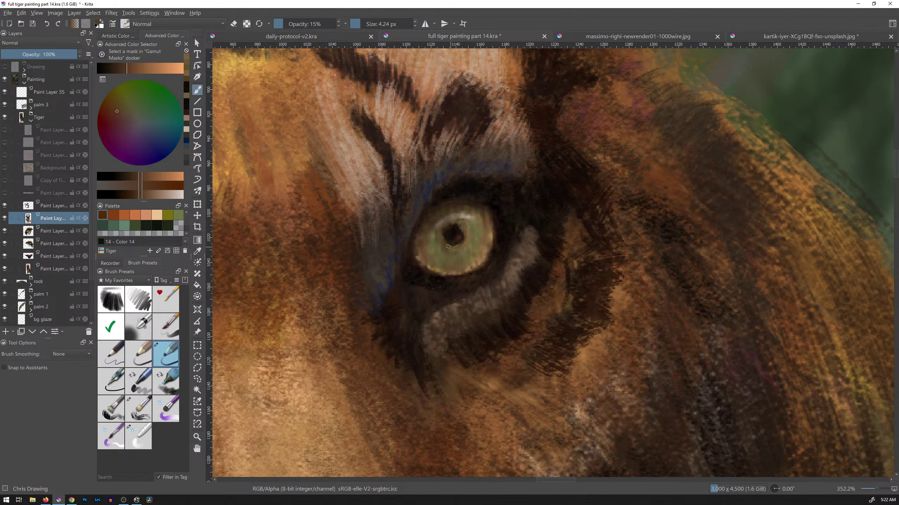
Set the brush colour to black and darken the centre of the pupil.
left_click(460, 237, "ctrl")
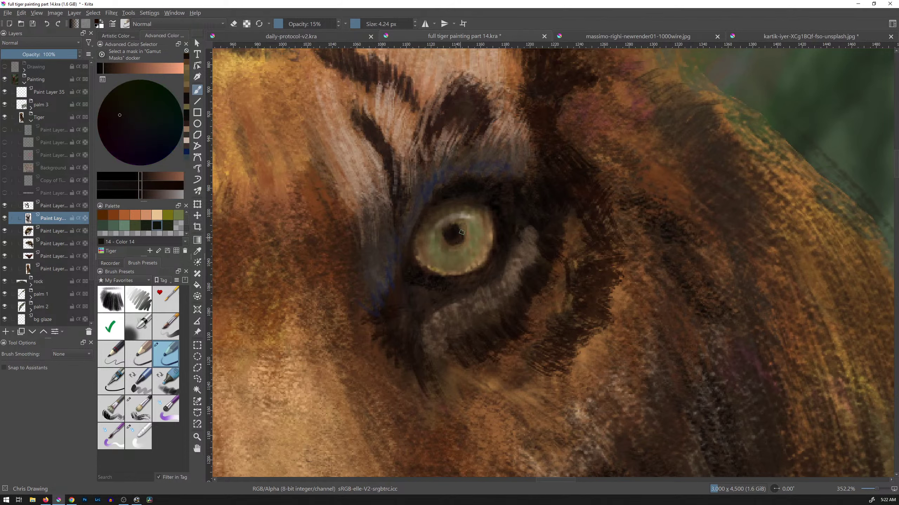
left_click_drag(103, 69, 98, 69)
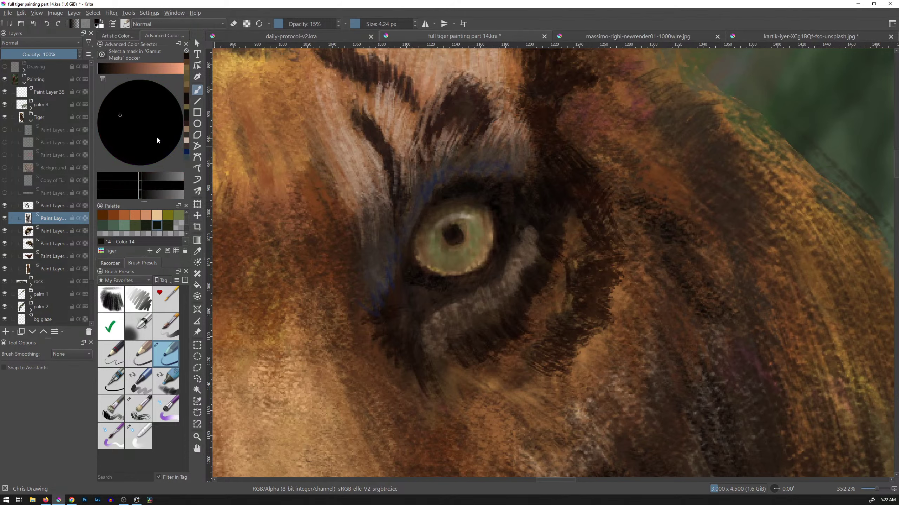
mouse_move(158, 140)
left_mouse_down()
mouse_move(147, 139)
mouse_move(168, 150)
left_mouse_up()
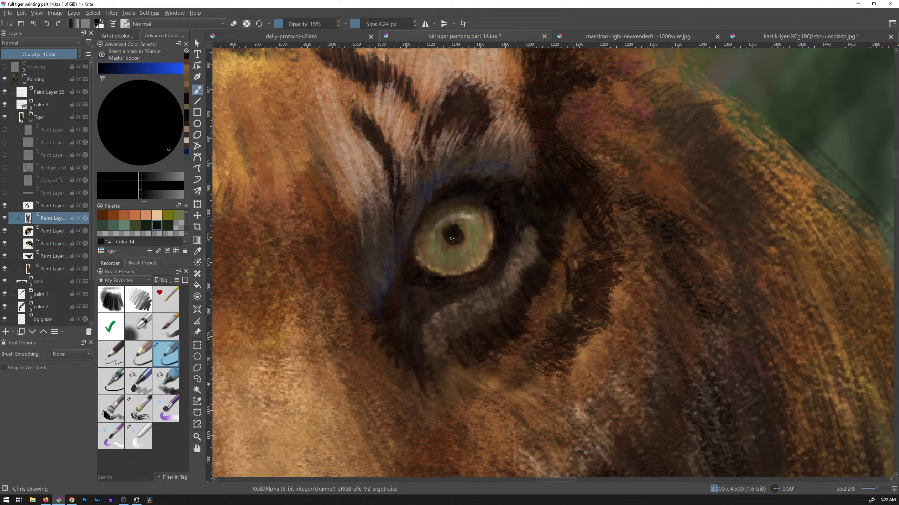
left_click_drag(457, 233, 459, 238)
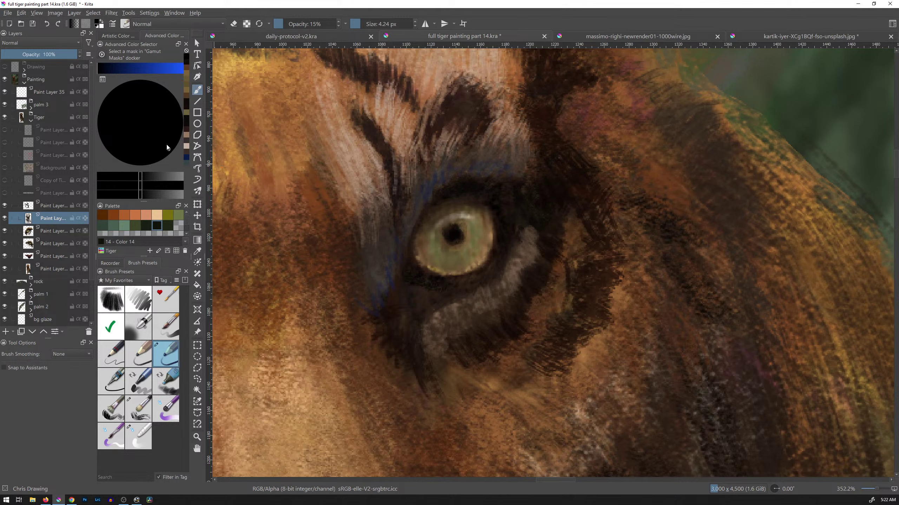
Shift the brush colour to a very dark purple and dab it into the pupil.
mouse_move(167, 147)
left_mouse_down()
mouse_move(141, 151)
mouse_move(136, 169)
mouse_move(96, 158)
left_mouse_up()
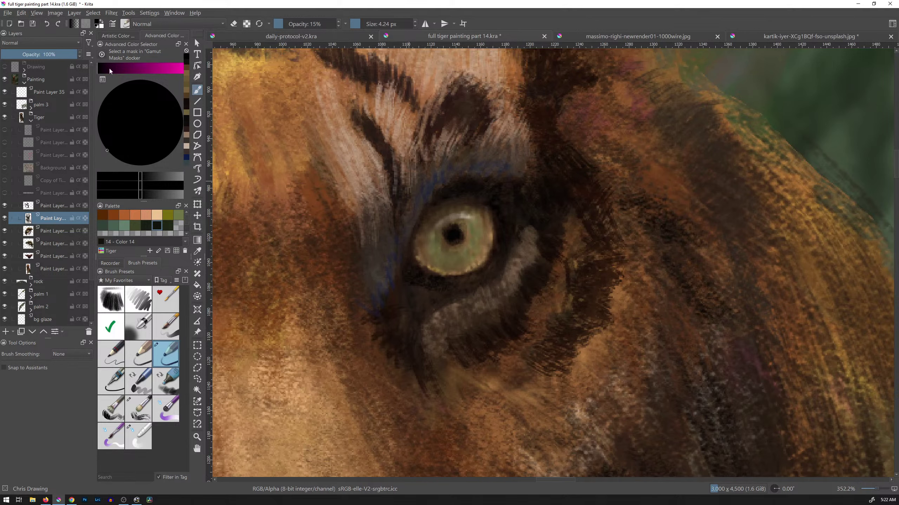
left_click_drag(115, 68, 105, 66)
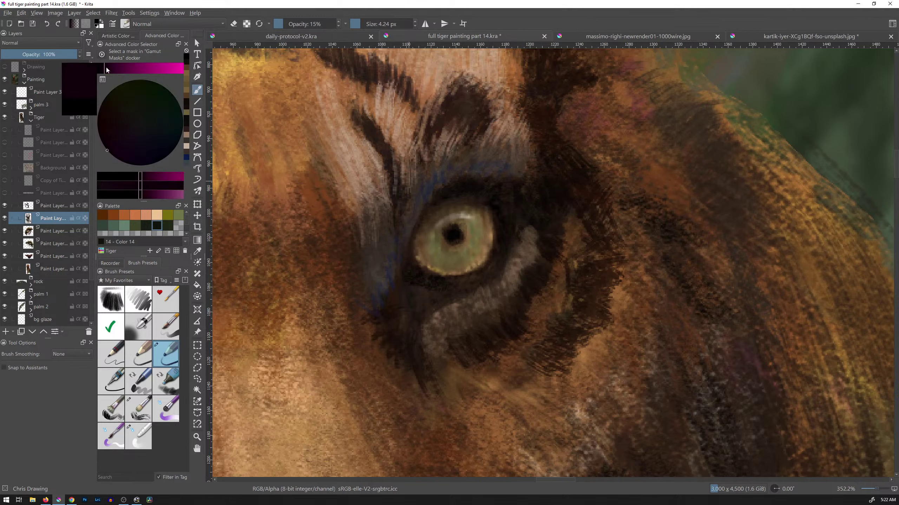
left_click(456, 237)
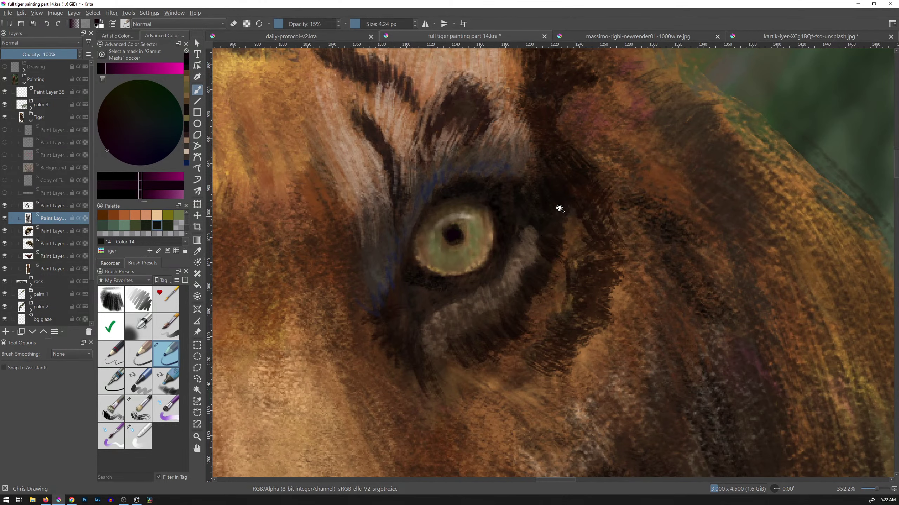
Compare the tiger's eyes with the reference photo at full view and close up, mirroring the canvas horizontally and back.
left_click_drag(559, 208, 526, 289)
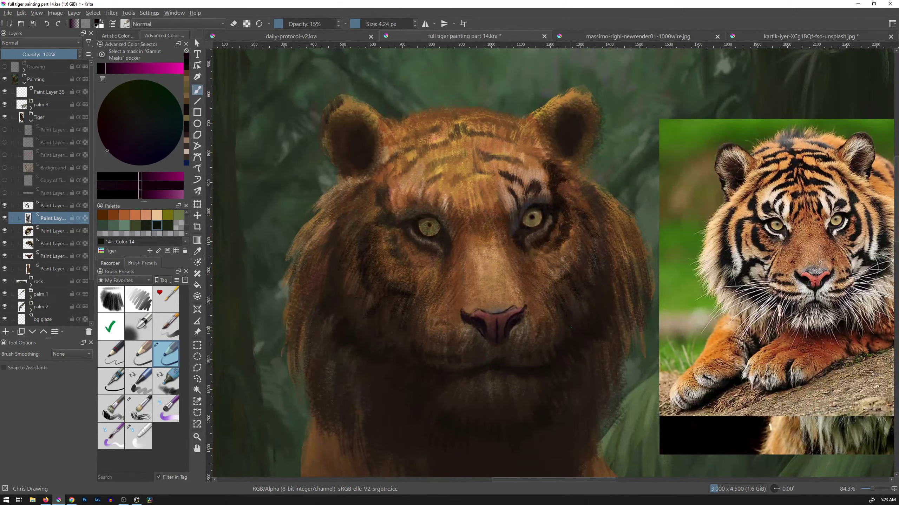
left_click_drag(520, 270, 551, 216)
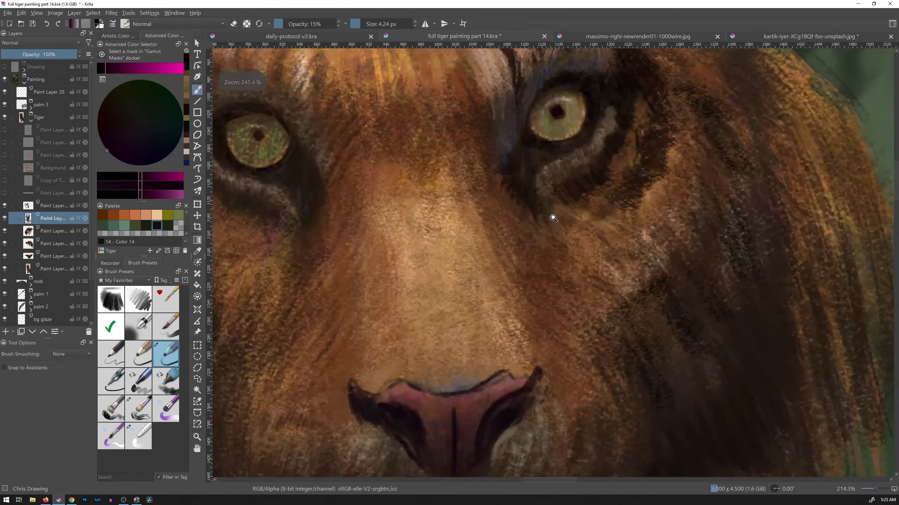
left_click_drag(599, 163, 511, 268)
key("m")
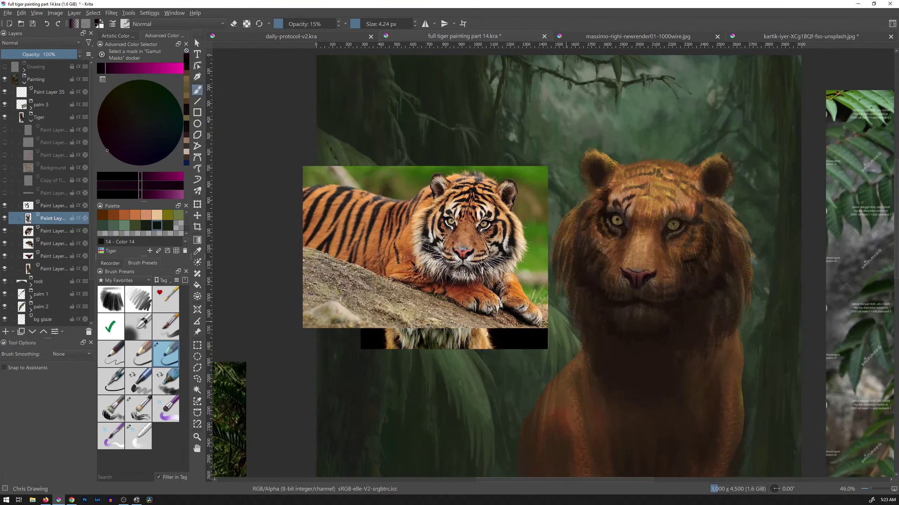
key("m")
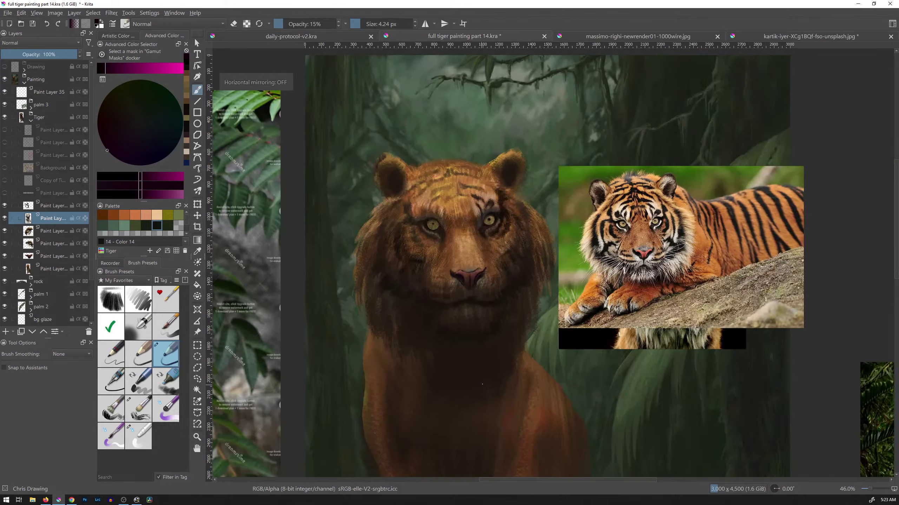
mouse_move(497, 262)
left_mouse_down()
mouse_move(513, 193)
mouse_move(504, 253)
left_mouse_up()
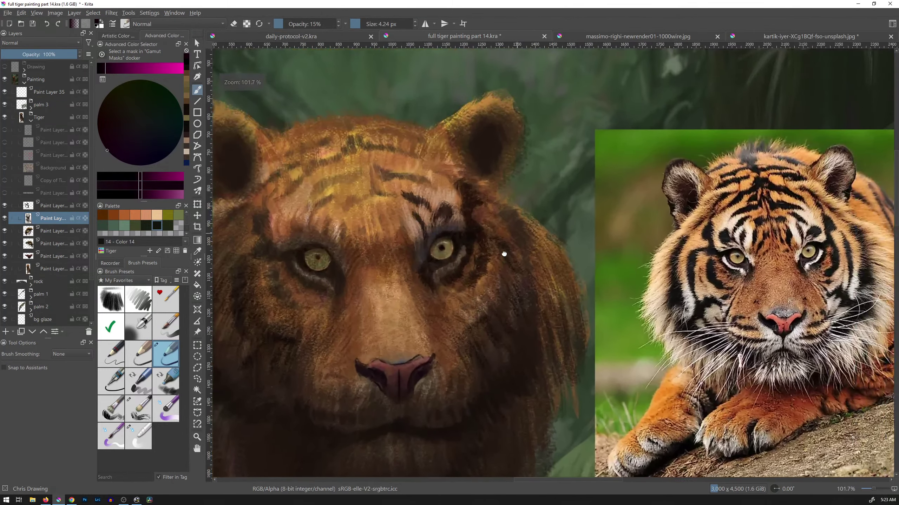
mouse_move(507, 300)
left_mouse_down()
mouse_move(513, 251)
mouse_move(530, 266)
mouse_move(588, 267)
left_mouse_up()
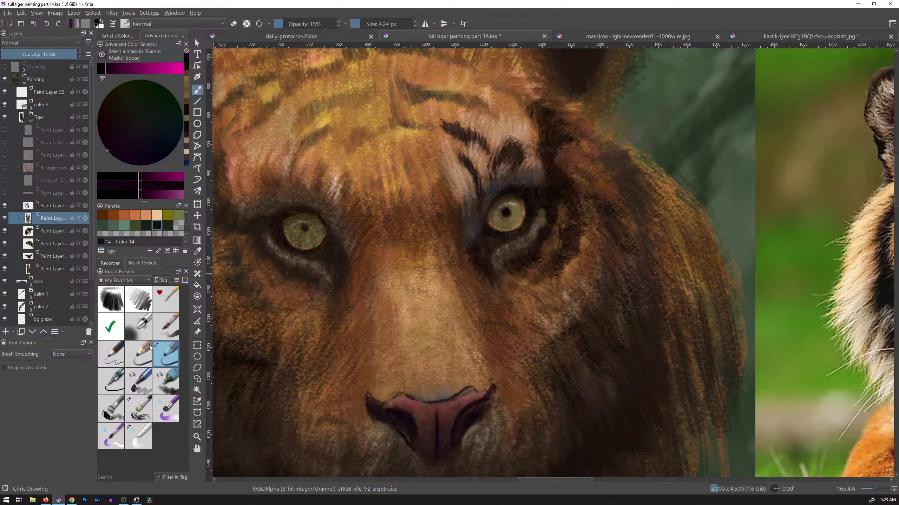
Try shading the refined eye in dark purple with Airbrush Soft at 96.22 px, and undo the stroke.
left_click(138, 326)
left_click_drag(571, 229, 369, 230)
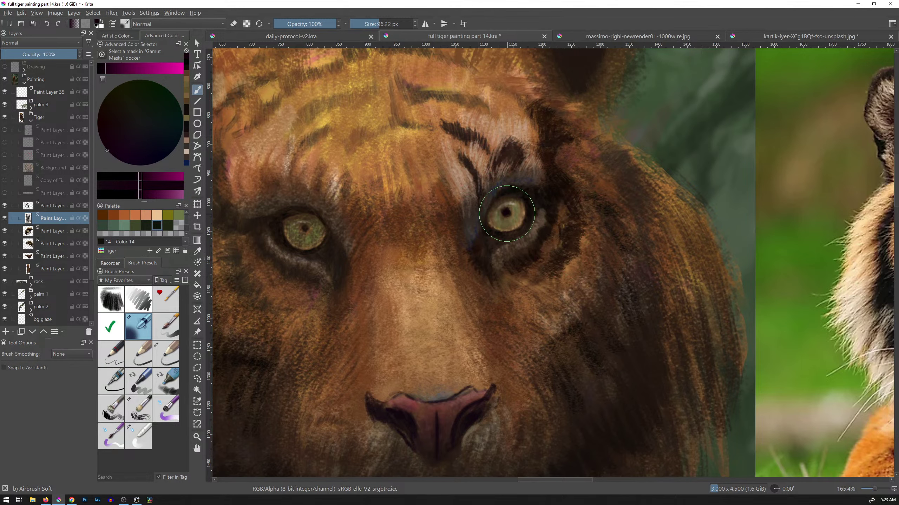
mouse_move(507, 214)
left_mouse_down()
mouse_move(510, 226)
mouse_move(513, 209)
mouse_move(566, 218)
left_mouse_up()
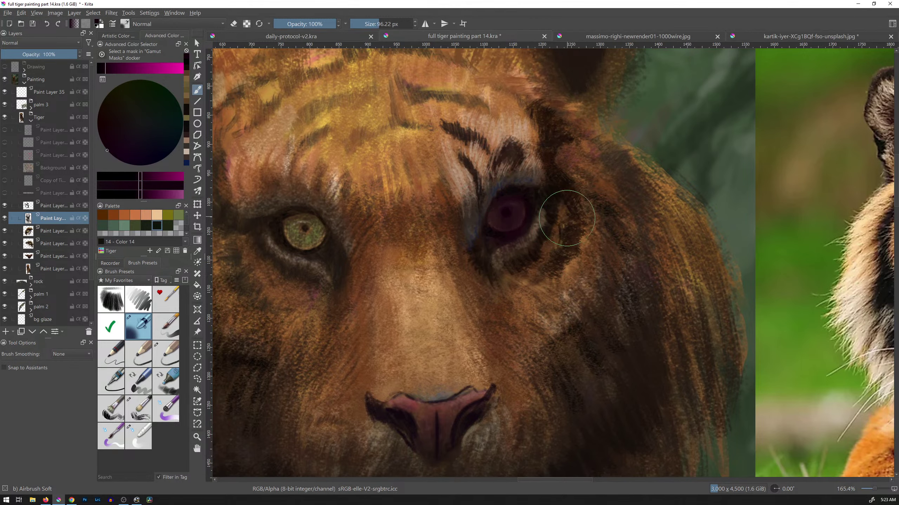
key("ctrl+z")
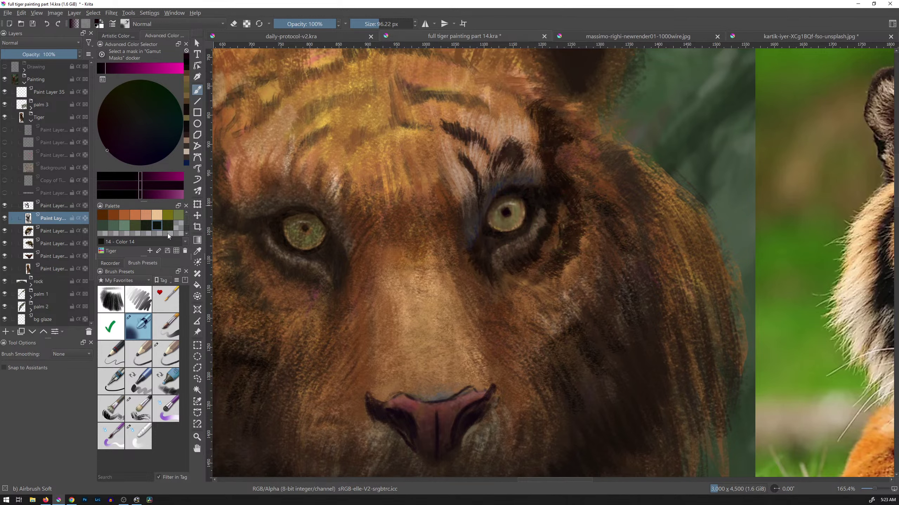
Try tinting the right-hand eye's iris a saturated green with Airbrush Soft at 96.22 px.
left_click(526, 209, "ctrl")
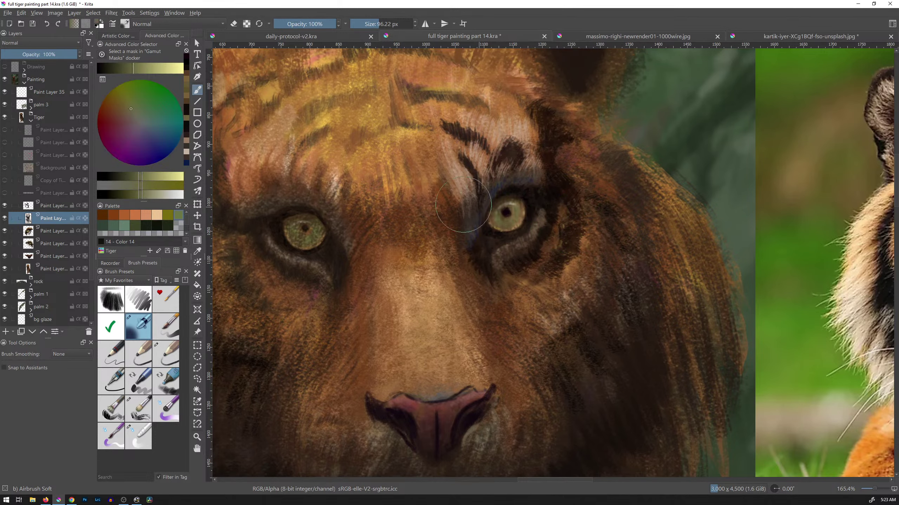
mouse_move(132, 69)
left_mouse_down()
mouse_move(123, 72)
mouse_move(136, 90)
mouse_move(143, 79)
left_mouse_up()
left_click_drag(506, 216, 511, 220)
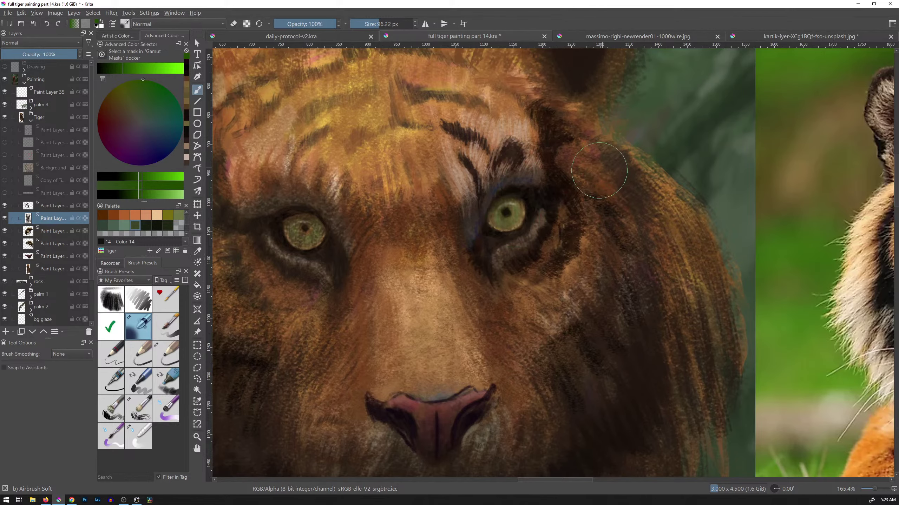
mouse_move(578, 220)
left_mouse_down()
mouse_move(548, 284)
mouse_move(588, 215)
left_mouse_up()
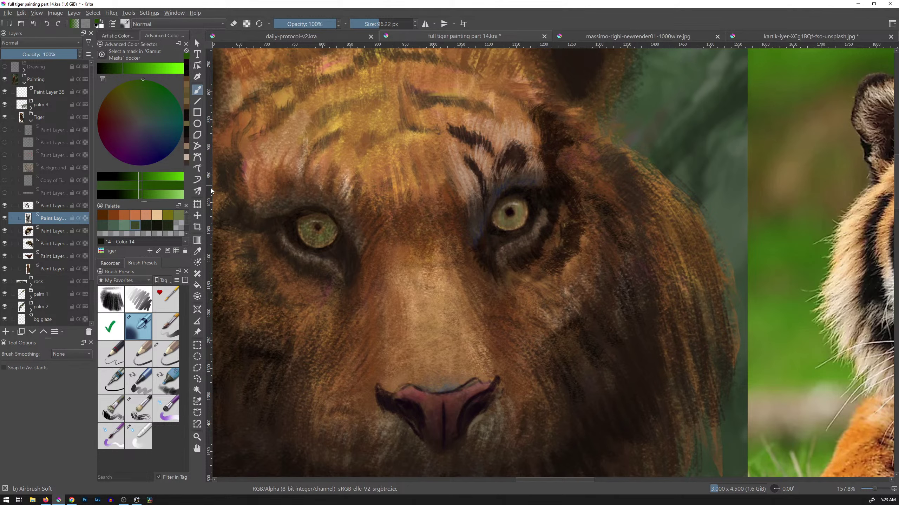
Try glazing the same iris with a muted olive green mixed from its sampled colour, and undo the strokes.
left_click(512, 222, "ctrl")
left_click(130, 105)
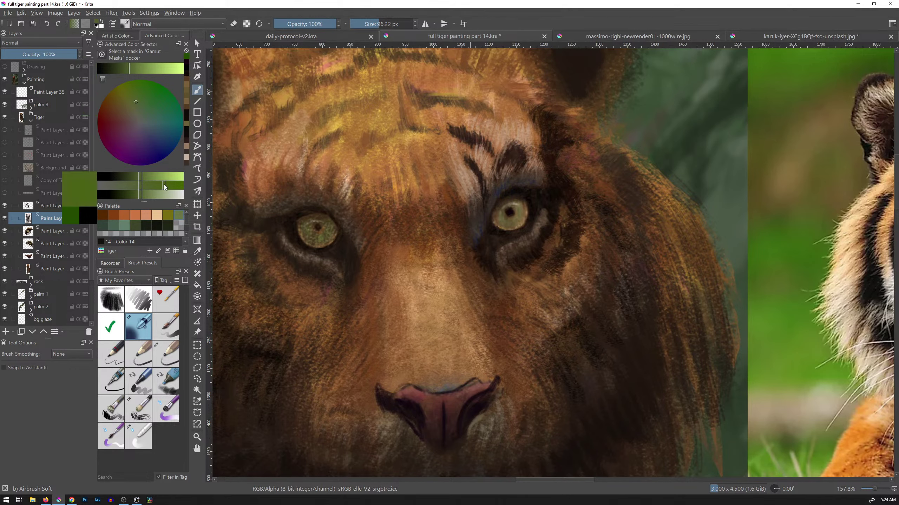
left_click(182, 185)
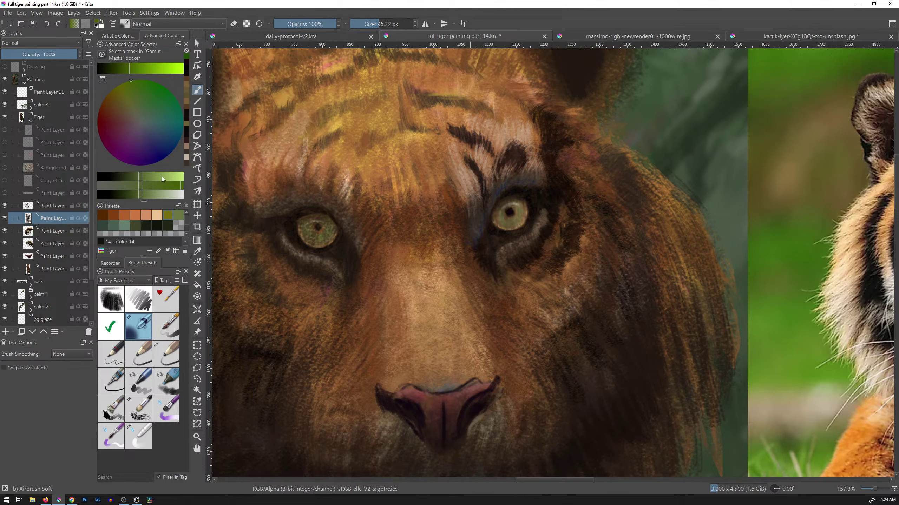
left_click(134, 179)
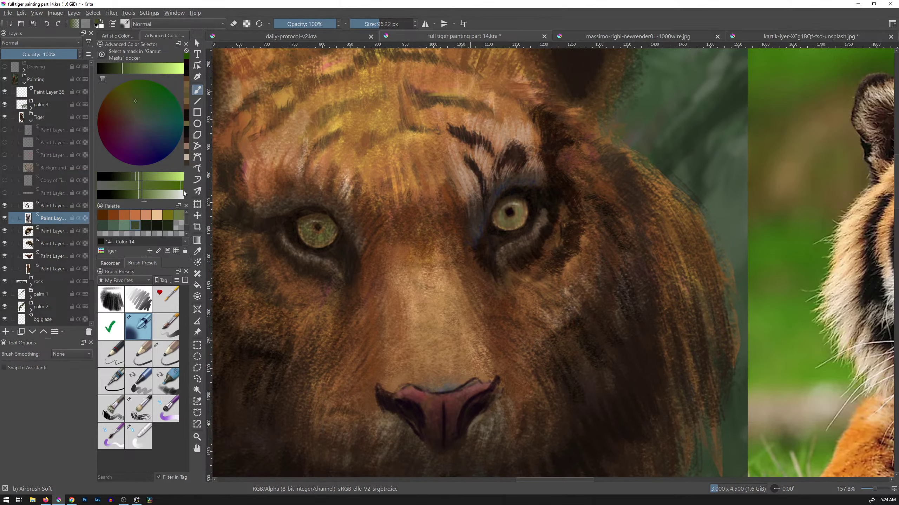
left_click(138, 181)
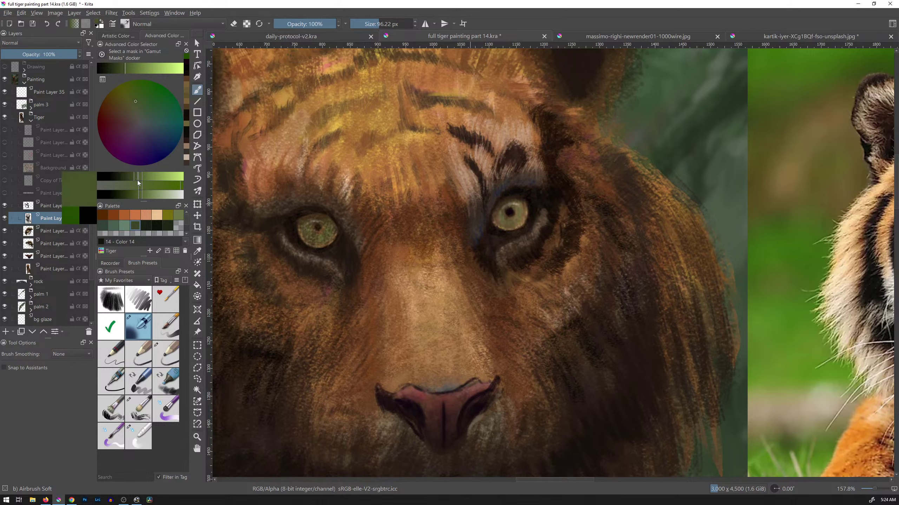
mouse_move(511, 215)
left_mouse_down()
mouse_move(538, 204)
mouse_move(573, 209)
left_mouse_up()
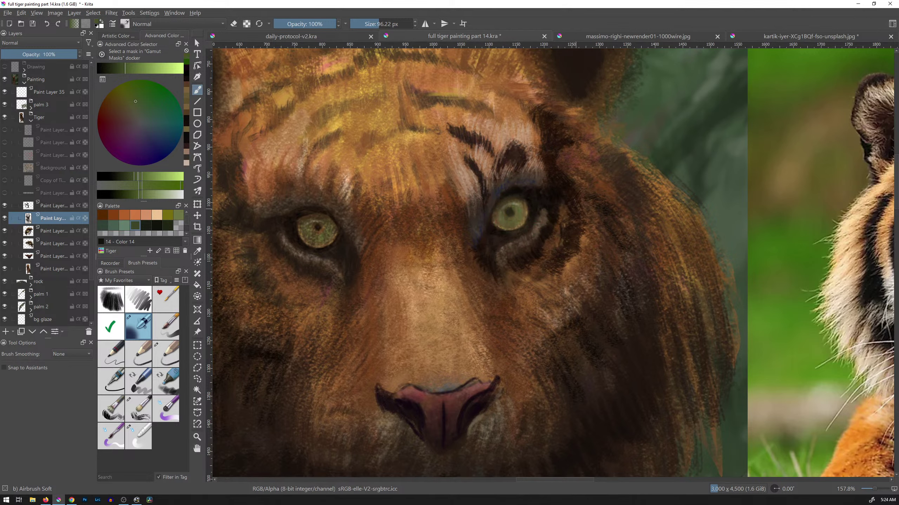
key("ctrl+z")
key("ctrl+z")
key("ctrl+z")
Reduce the airbrush to 15.59 px, mix a very dark green and shade the upper part of the iris.
mouse_move(537, 225)
left_mouse_down()
mouse_move(517, 225)
mouse_move(544, 214)
mouse_move(498, 208)
left_mouse_up()
left_click(136, 180)
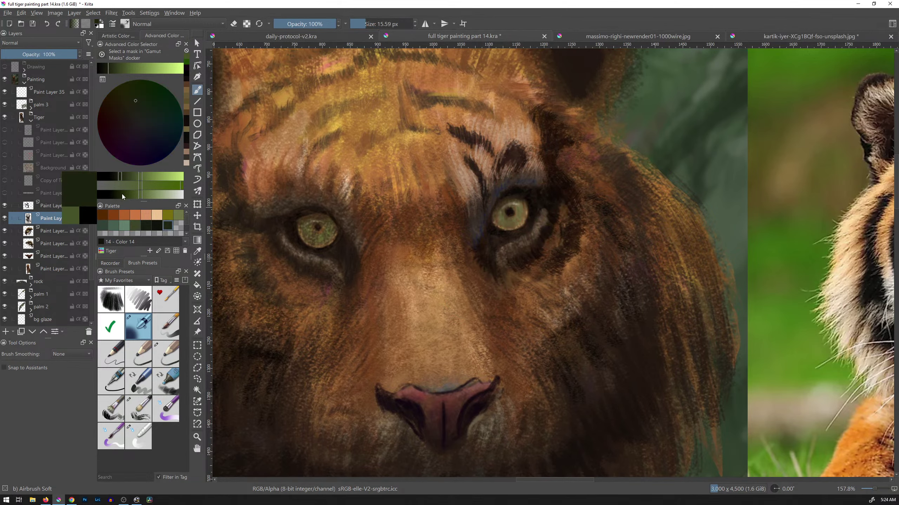
left_click(134, 99)
left_click_drag(134, 99, 132, 82)
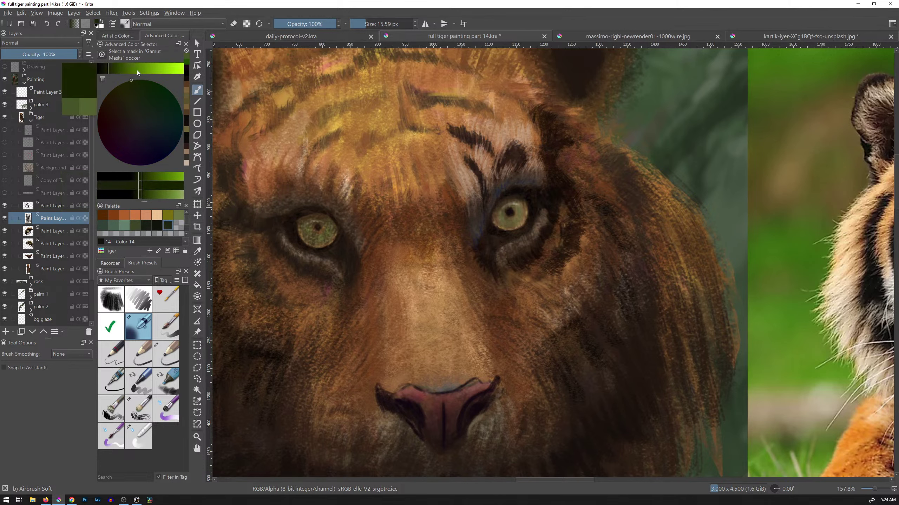
left_click_drag(512, 197, 512, 197)
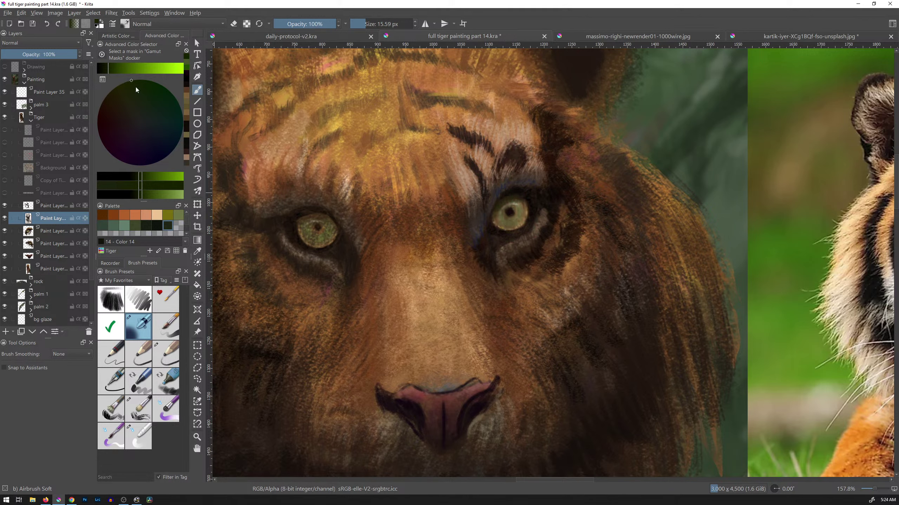
left_click_drag(136, 87, 143, 81)
mouse_move(515, 196)
left_mouse_down()
mouse_move(531, 213)
mouse_move(530, 221)
mouse_move(526, 201)
mouse_move(496, 211)
mouse_move(511, 212)
mouse_move(508, 202)
mouse_move(514, 213)
mouse_move(522, 201)
mouse_move(500, 217)
mouse_move(524, 203)
mouse_move(525, 220)
mouse_move(520, 203)
mouse_move(502, 225)
left_mouse_up()
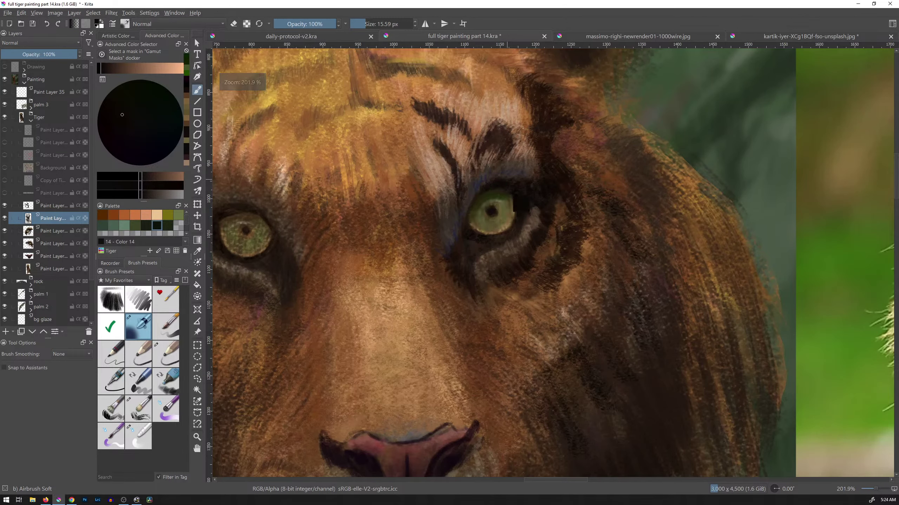
Darken the eye's rim in near-black brown and shade the iris's edges with a sampled dark olive green.
mouse_move(525, 204)
left_mouse_down()
mouse_move(483, 196)
mouse_move(505, 191)
left_mouse_up()
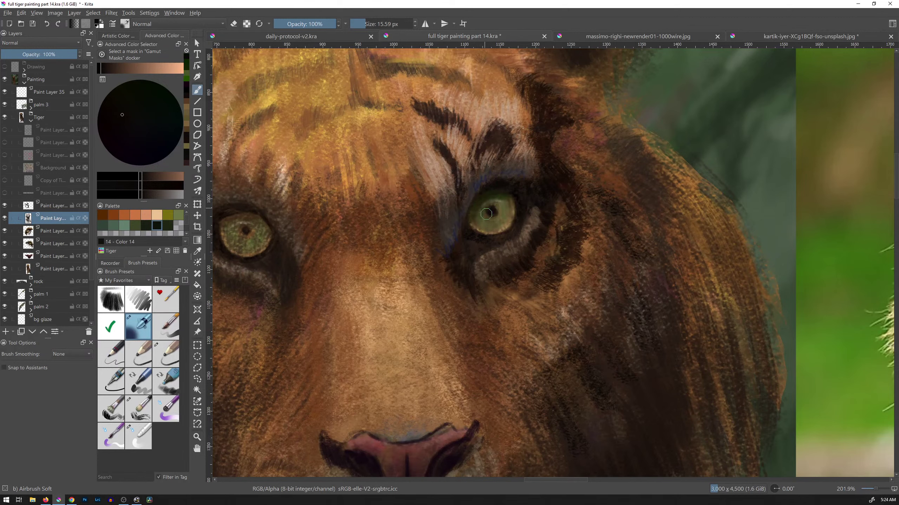
left_click_drag(514, 199, 481, 203)
key("e")
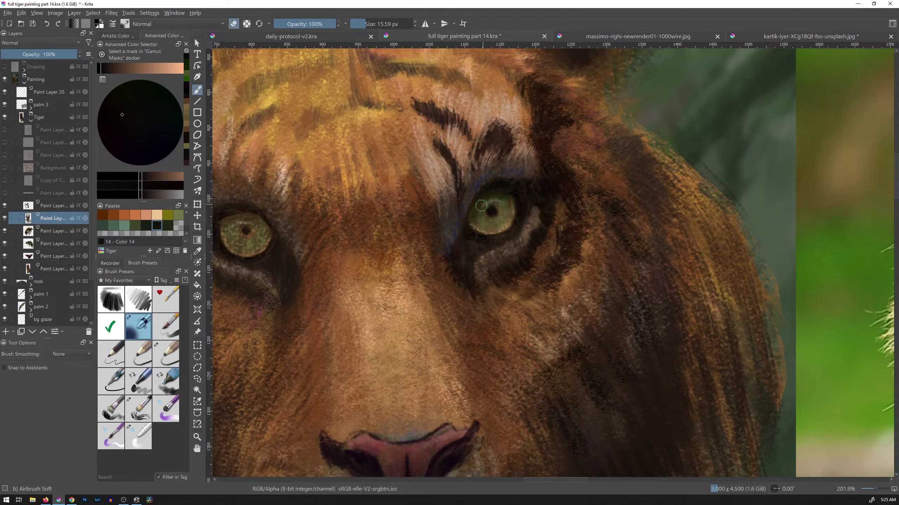
key("e")
left_click(501, 195, "ctrl")
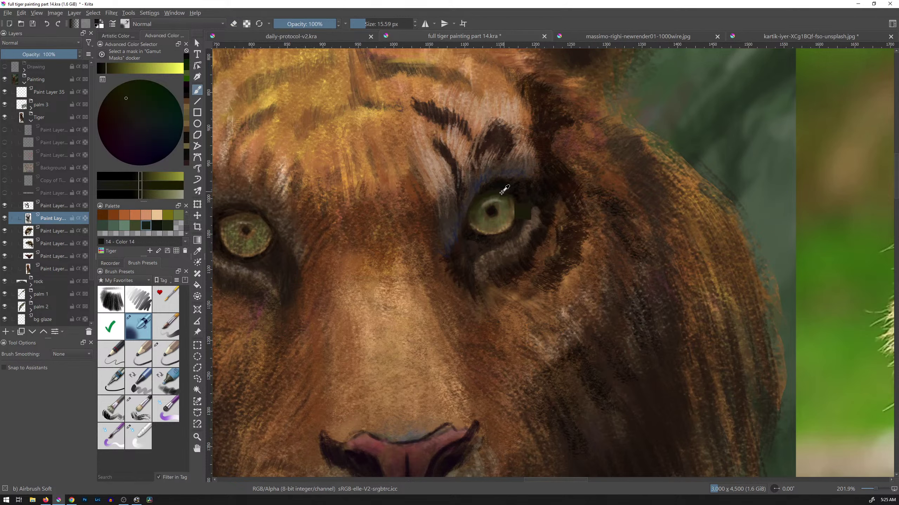
mouse_move(519, 208)
left_mouse_down()
mouse_move(478, 207)
mouse_move(496, 200)
mouse_move(473, 230)
left_mouse_up()
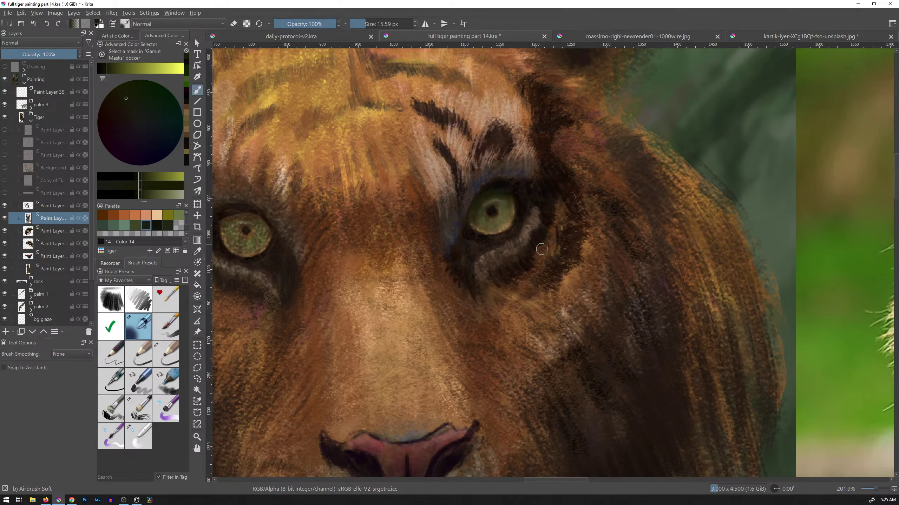
Sample an olive brown from the eye and blend it softly into the iris at 21.52 px.
mouse_move(548, 285)
left_mouse_down()
mouse_move(550, 239)
mouse_move(518, 323)
mouse_move(563, 278)
mouse_move(584, 237)
mouse_move(580, 212)
left_mouse_up()
left_click(439, 202, "ctrl")
mouse_move(438, 202)
left_mouse_down()
mouse_move(409, 209)
mouse_move(420, 215)
mouse_move(436, 203)
mouse_move(429, 211)
left_mouse_up()
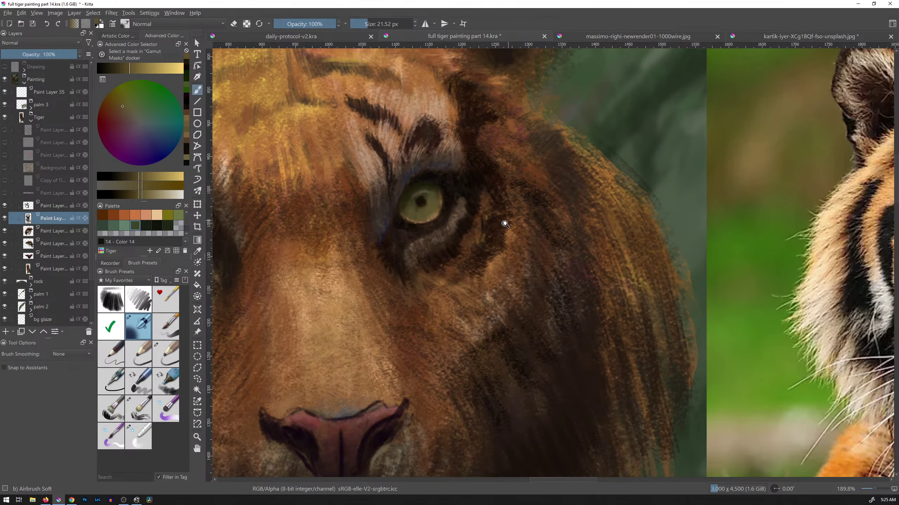
Paint a pale yellow highlight above the pupil with the Chris Drawing brush at 4.24 px and 15% opacity.
scroll(501, 221, "up", 4)
left_click_drag(500, 207, 637, 221)
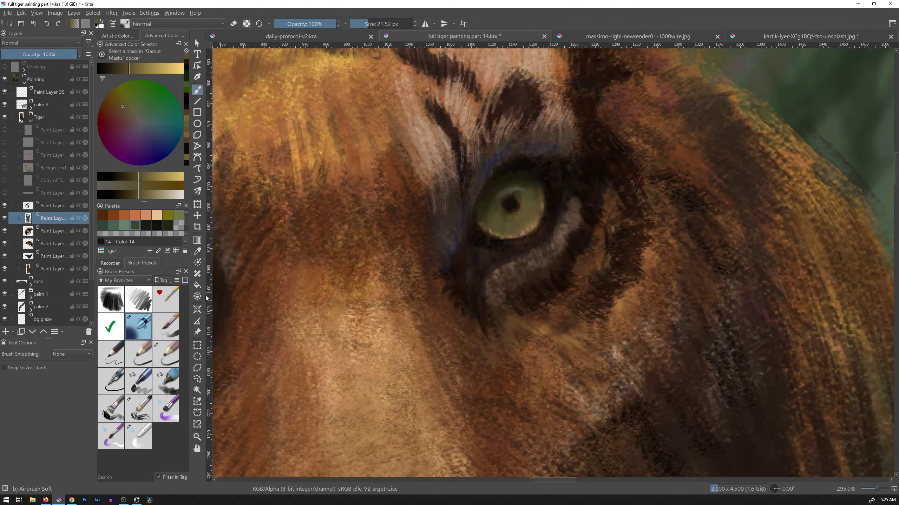
left_click(166, 353)
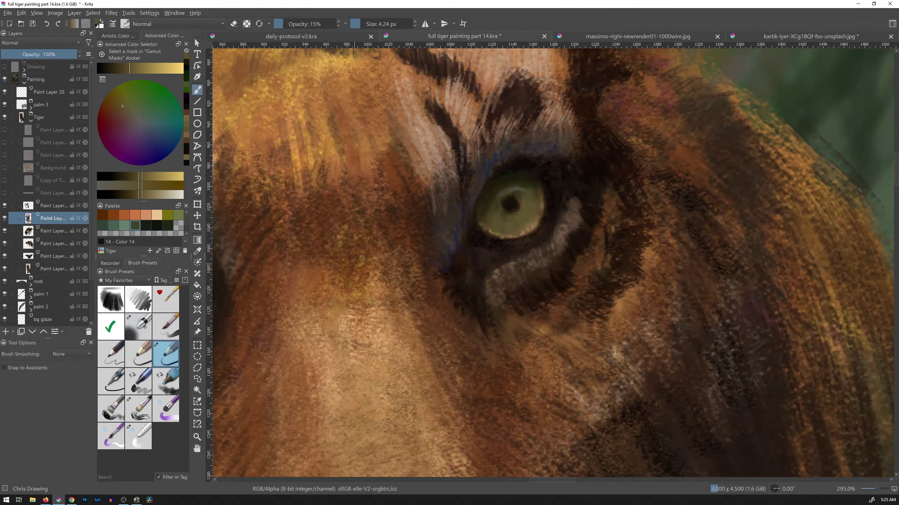
left_click(518, 185, "ctrl")
left_click_drag(130, 68, 161, 69)
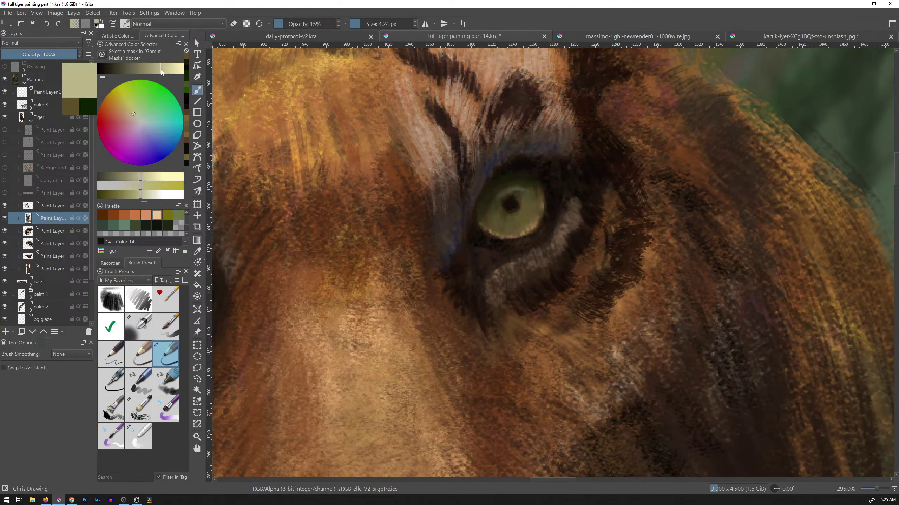
left_click_drag(505, 192, 502, 194)
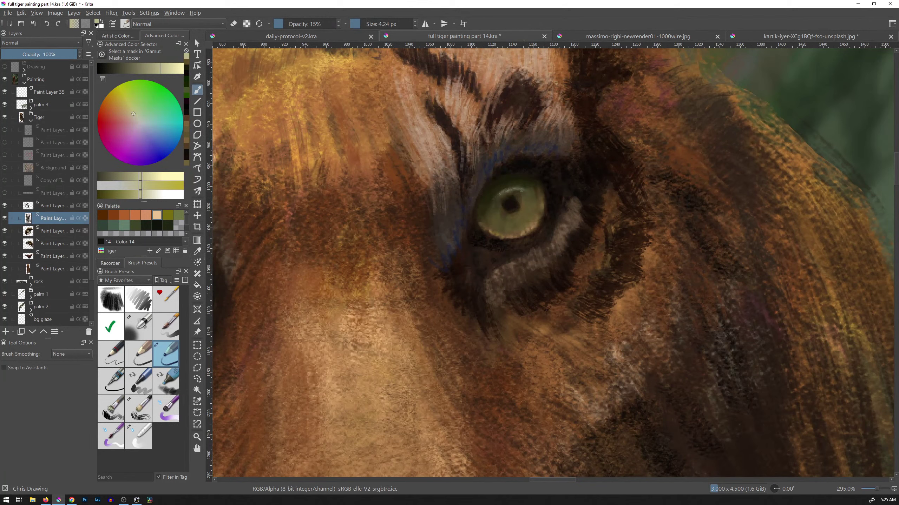
Compare the tiger's eyes with the reference photo at full view and close up, and sample a muted brown beside the eye.
scroll(587, 248, "down", 5)
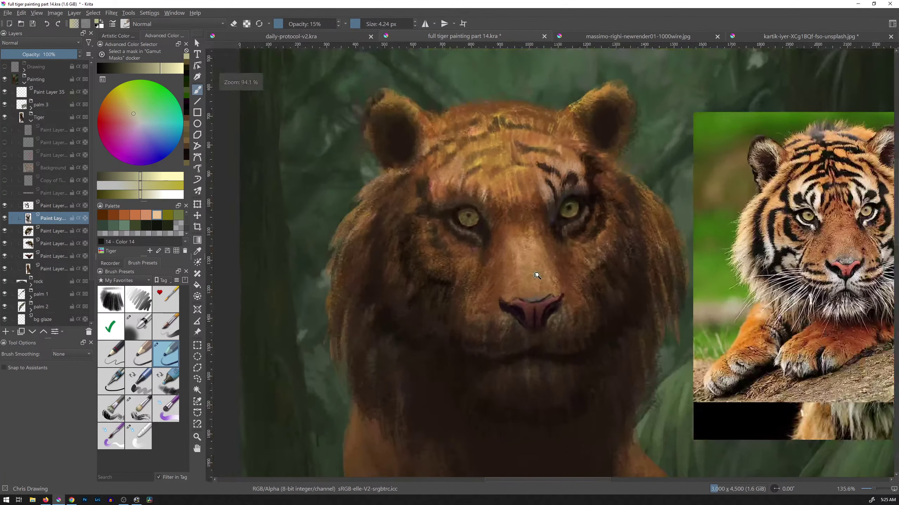
scroll(587, 254, "down", 4)
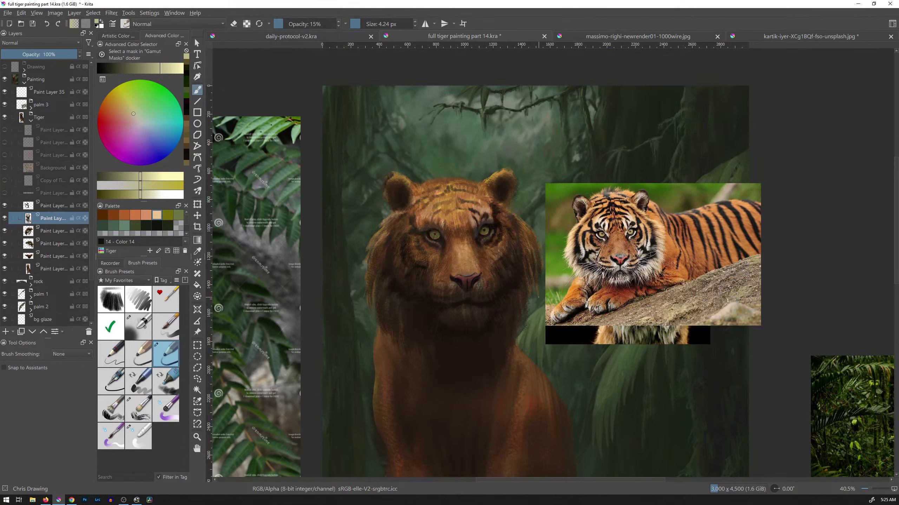
left_click_drag(486, 282, 529, 304)
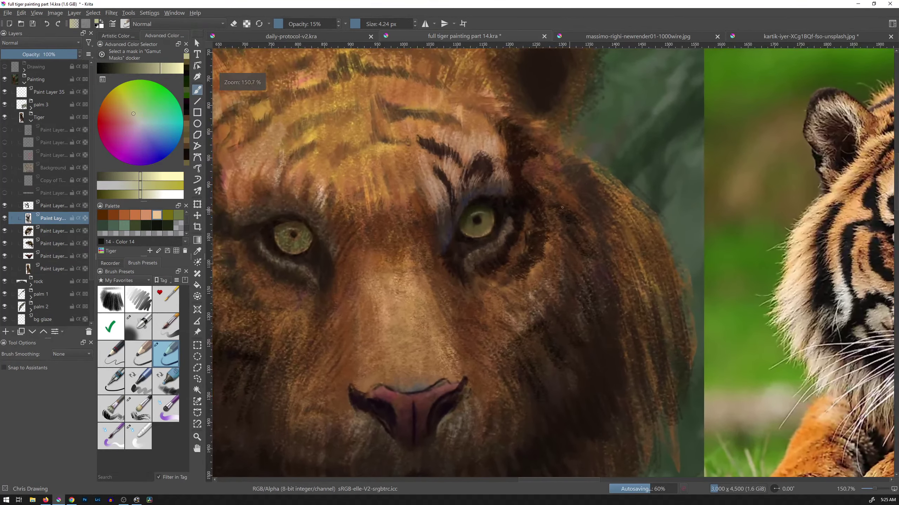
left_click(503, 236, "ctrl")
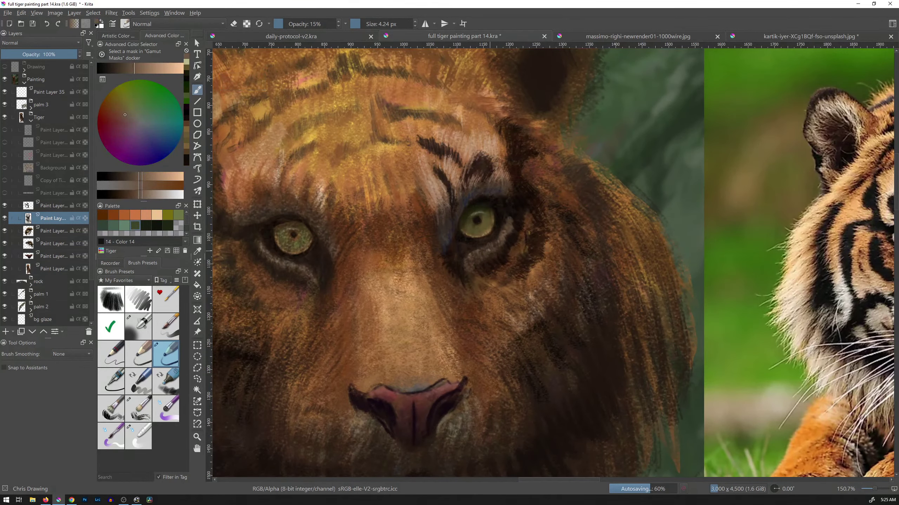
mouse_move(570, 245)
left_mouse_down()
mouse_move(469, 224)
mouse_move(517, 216)
left_mouse_up()
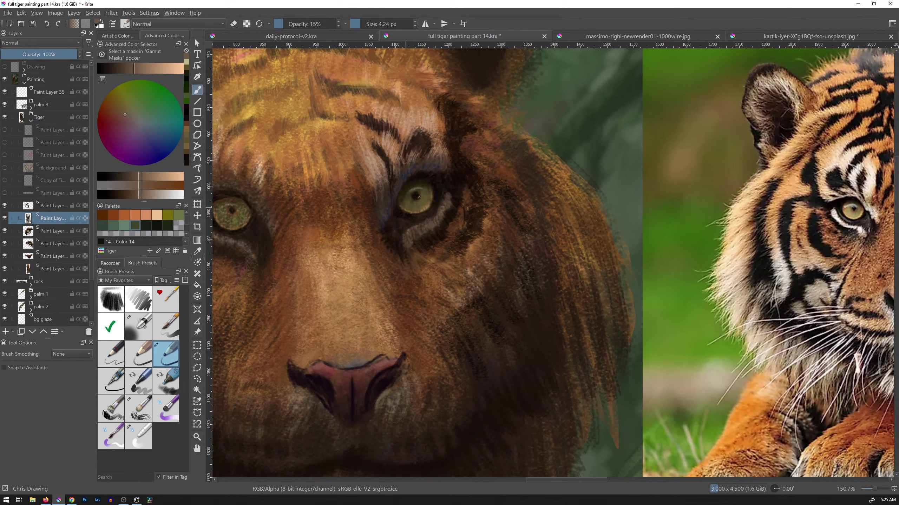
Sample the dark eyelid colour, shift it to a very dark blue-violet and define the eye's upper rim and outer corner.
left_click(430, 179, "ctrl")
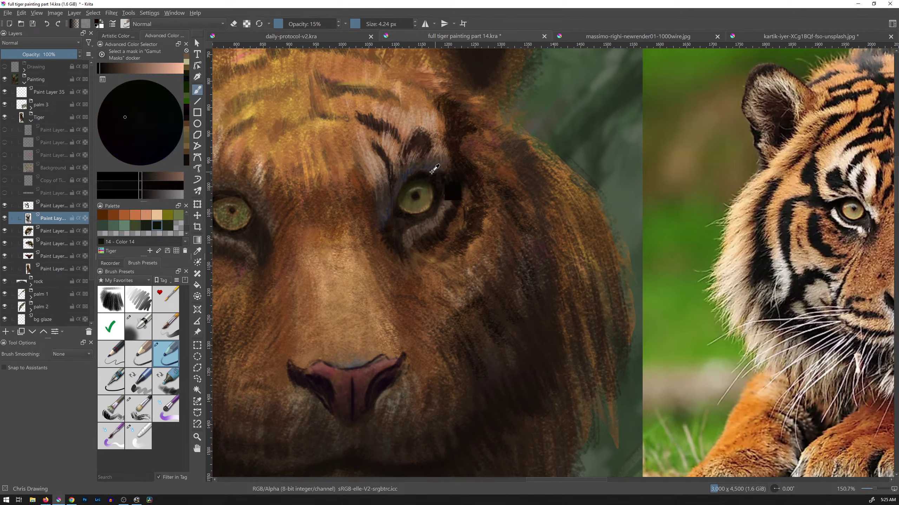
left_click(128, 118)
mouse_move(111, 112)
left_mouse_down()
mouse_move(109, 152)
mouse_move(158, 168)
left_mouse_up()
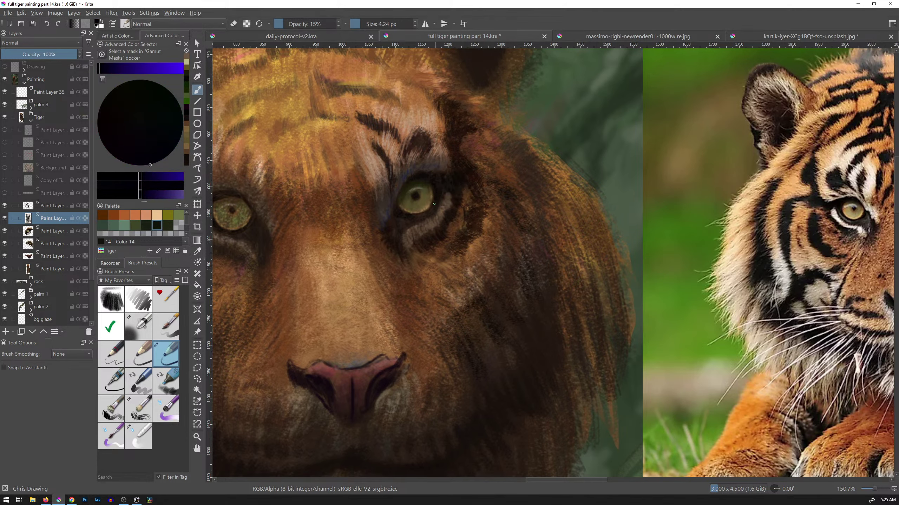
left_click_drag(436, 194, 428, 202)
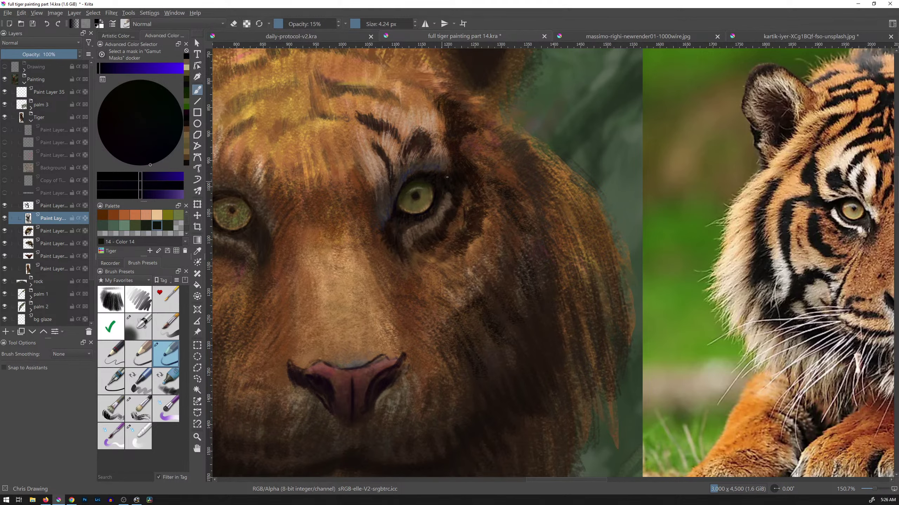
Rework the fur around the eye's outer corner in sampled muted and dark browns with Dry Brushing at 21.25 px.
left_click(148, 407)
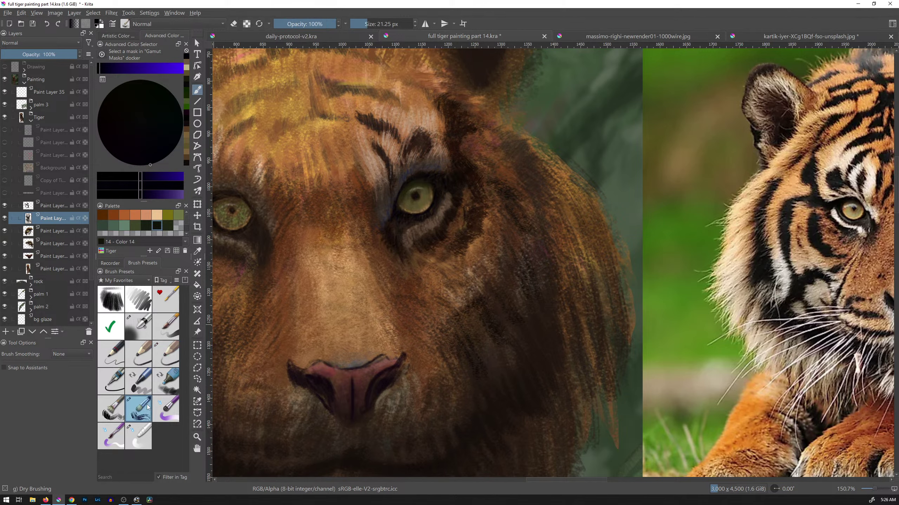
mouse_move(543, 235)
left_mouse_down()
mouse_move(436, 219)
mouse_move(447, 222)
left_mouse_up()
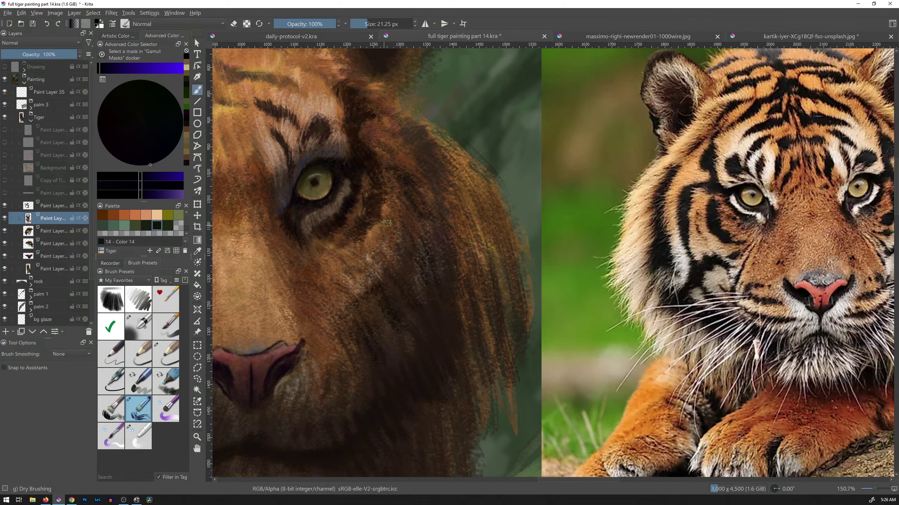
left_click(331, 210, "ctrl")
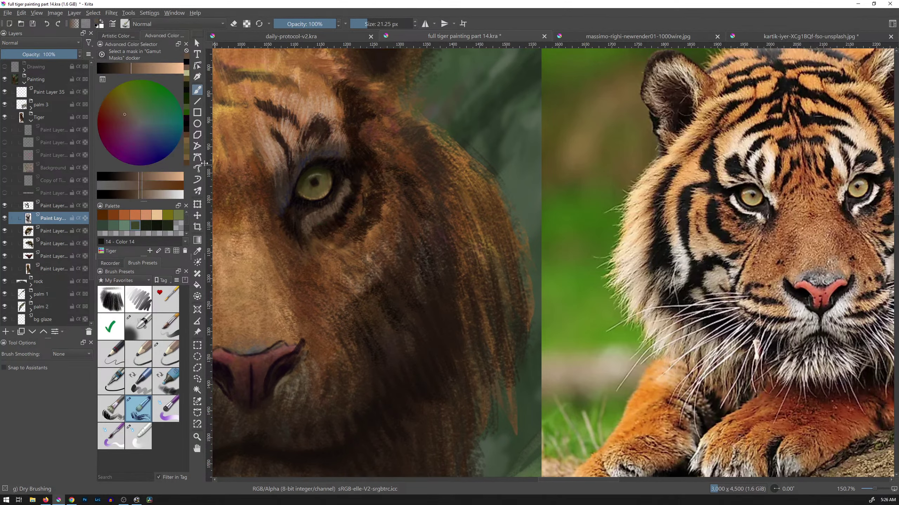
left_click_drag(130, 70, 125, 69)
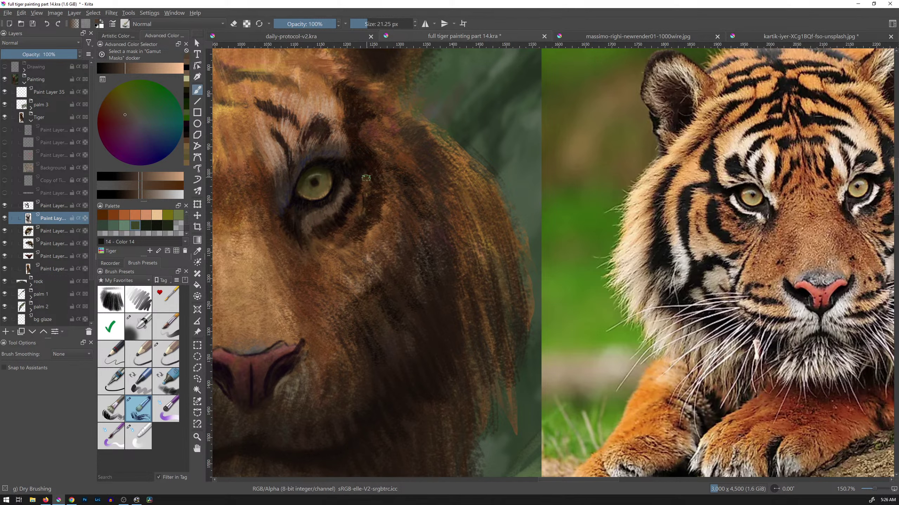
left_click(354, 174, "ctrl")
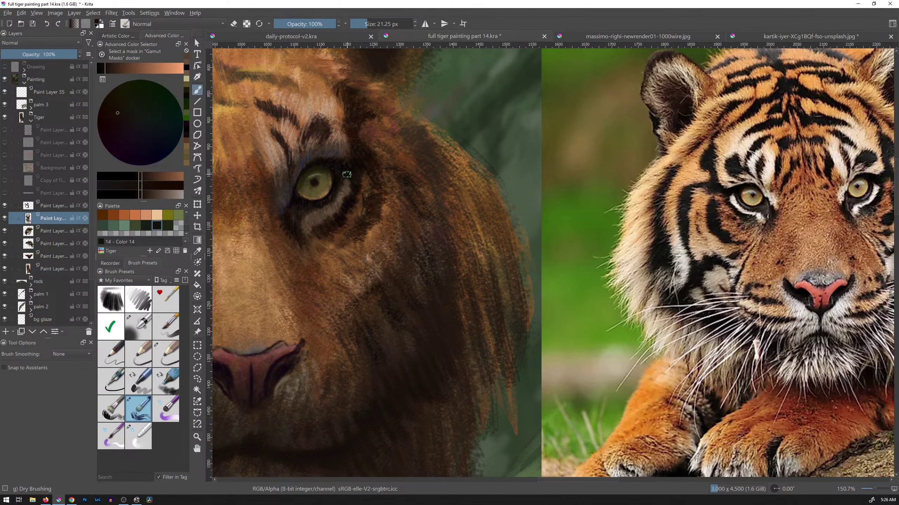
left_click(343, 180, "ctrl")
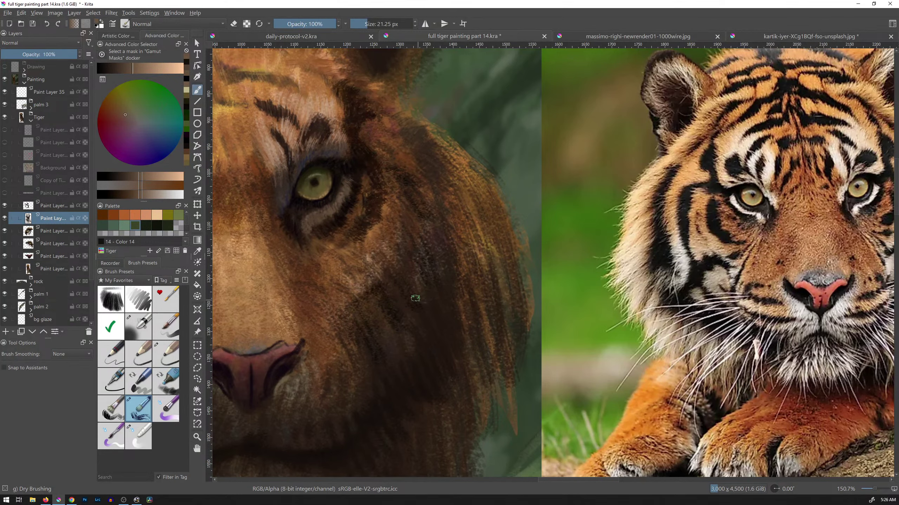
Sample browns around the eye, shift them to a more saturated orange-brown and dab fur beside the eye's outer corner with Dry Brushing.
left_click(325, 236, "ctrl")
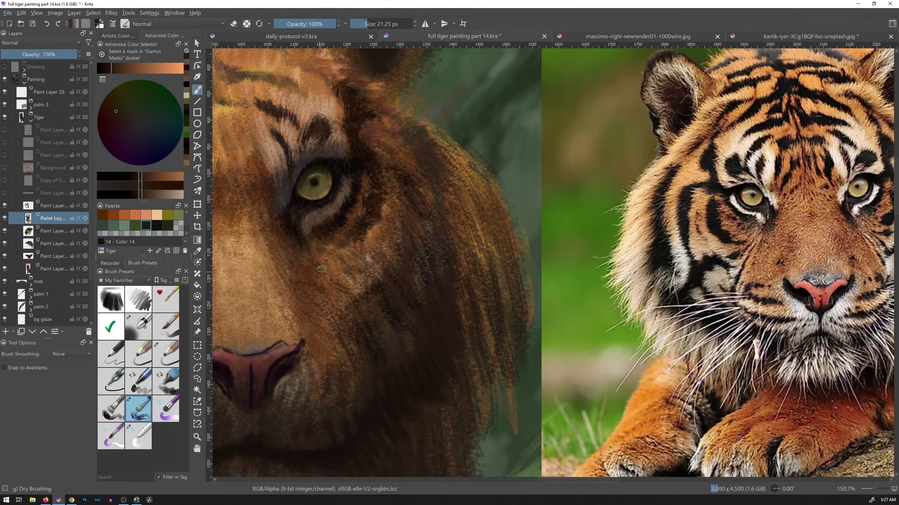
left_click(359, 202, "ctrl")
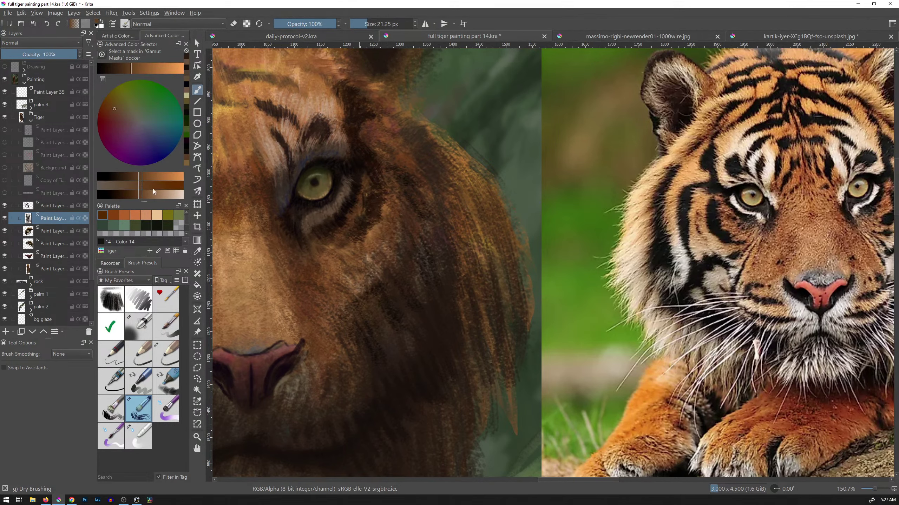
left_click(164, 186)
left_click_drag(372, 177, 366, 192)
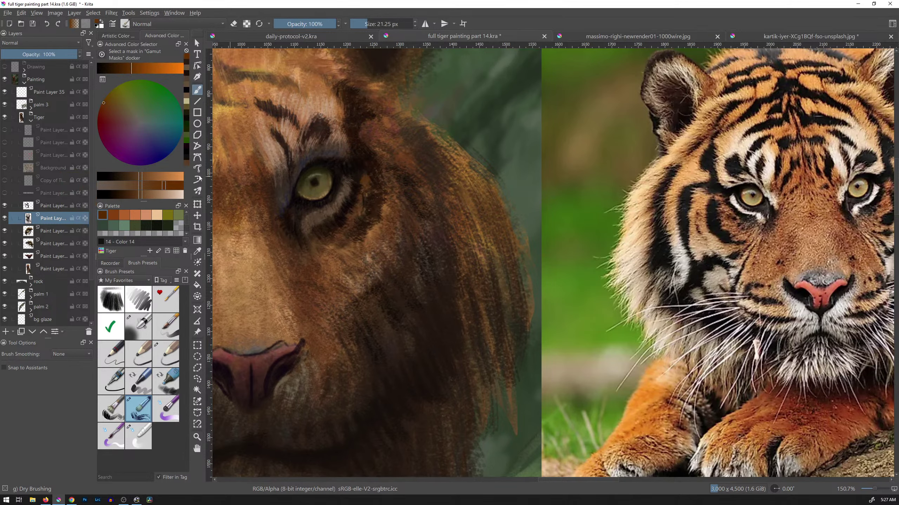
left_click(128, 176)
mouse_move(372, 186)
left_mouse_down()
mouse_move(372, 198)
mouse_move(360, 200)
mouse_move(370, 205)
mouse_move(358, 215)
mouse_move(365, 199)
left_mouse_up()
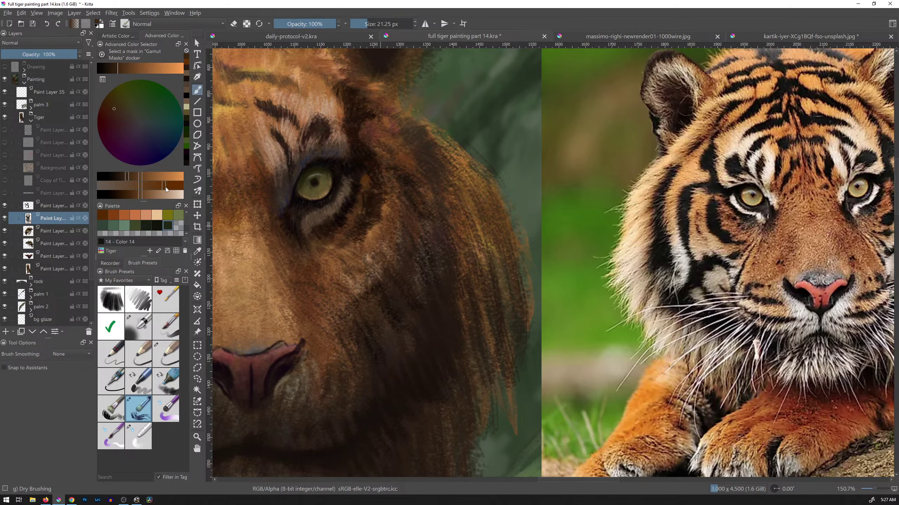
Choose a muted brown and sample the dark brown beside the eye to blend the fur at its outer corner.
left_click(102, 215)
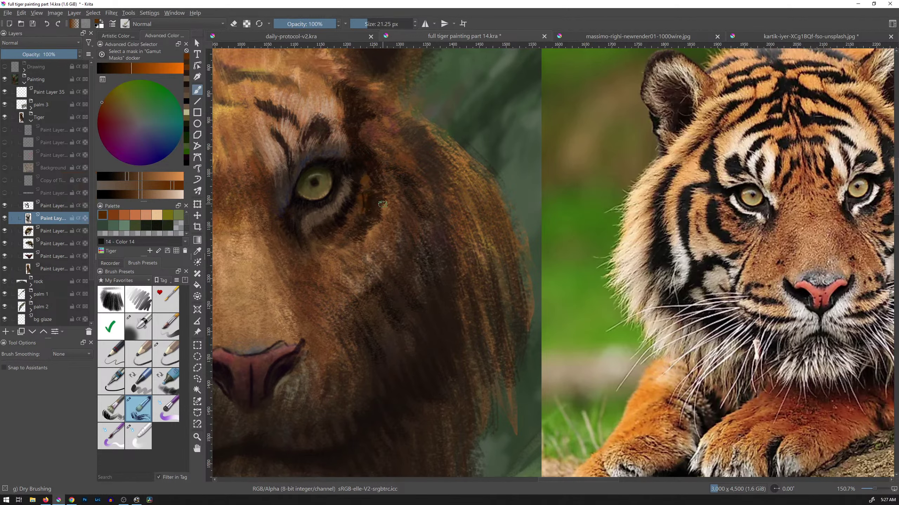
left_click(168, 225)
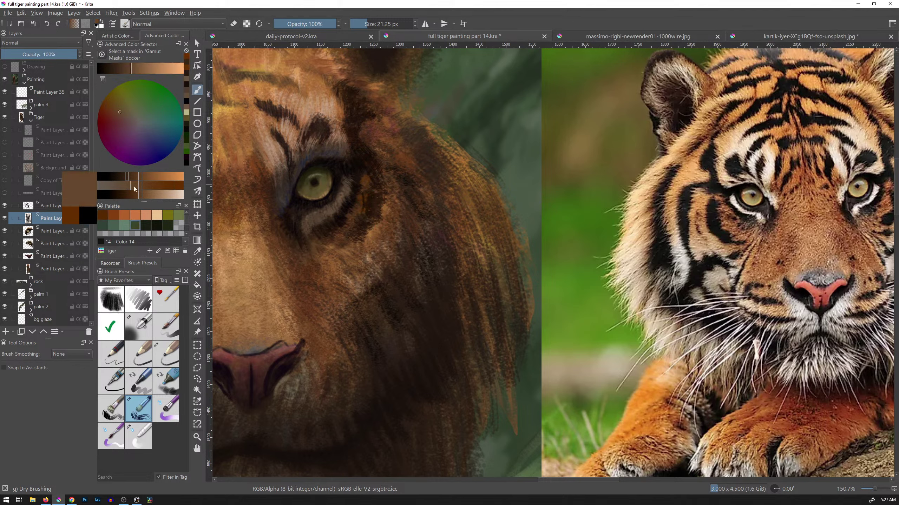
left_click(363, 182, "ctrl")
left_click_drag(365, 181, 371, 187)
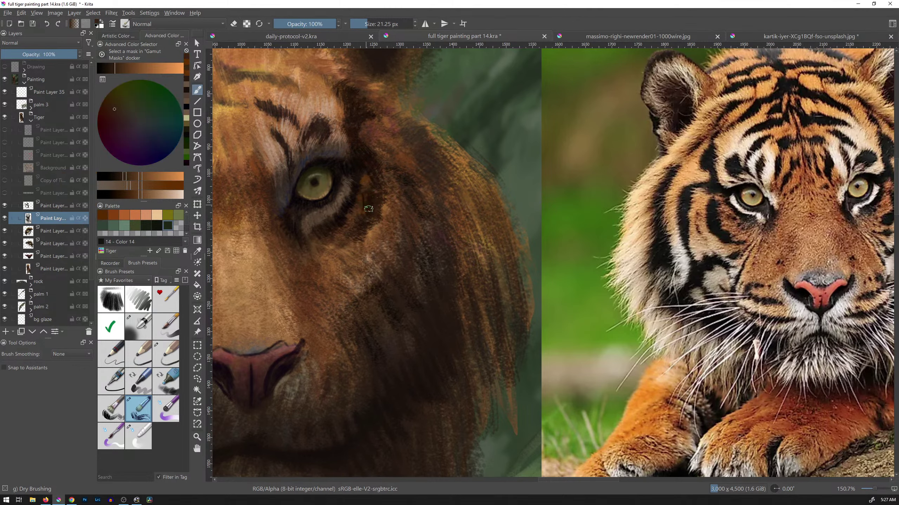
Hide and restore the layer holding the dark eye and brow stripes to identify it, and make it the active layer.
left_click(5, 206)
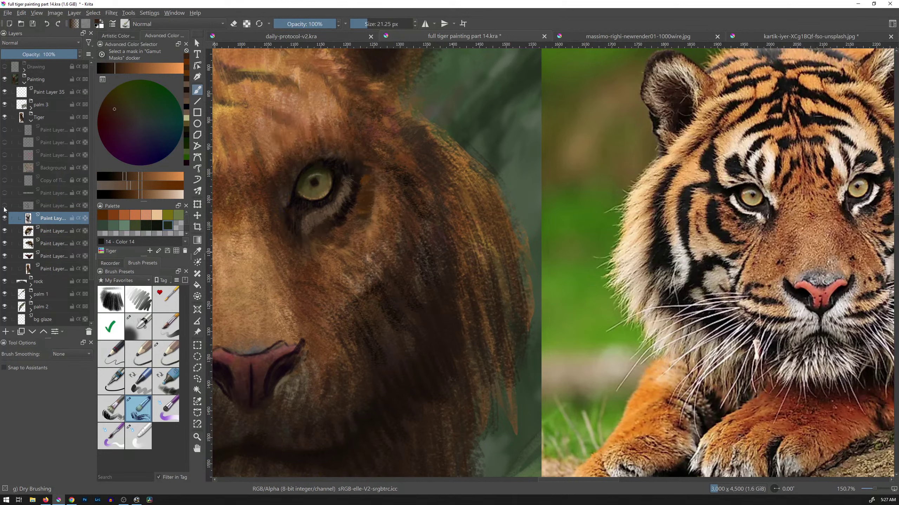
left_click(6, 207)
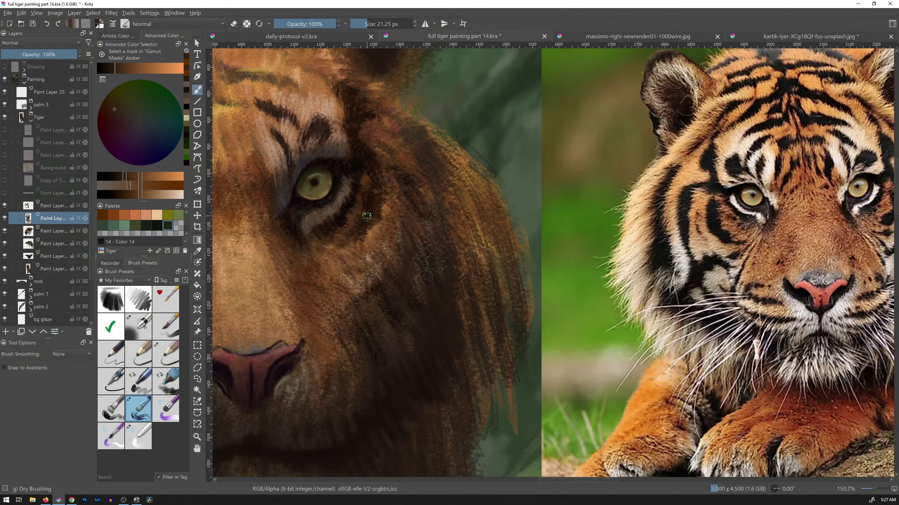
left_click(84, 209)
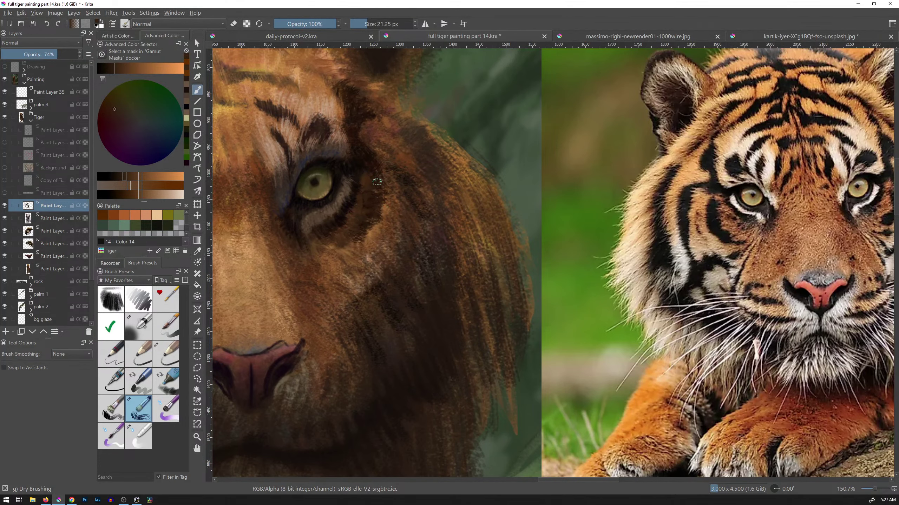
left_click_drag(428, 199, 433, 180)
Sample the near-black of the upper eye rim and brush in the curved stripe around the eye's outer side, following the reference.
left_click(332, 159, "ctrl")
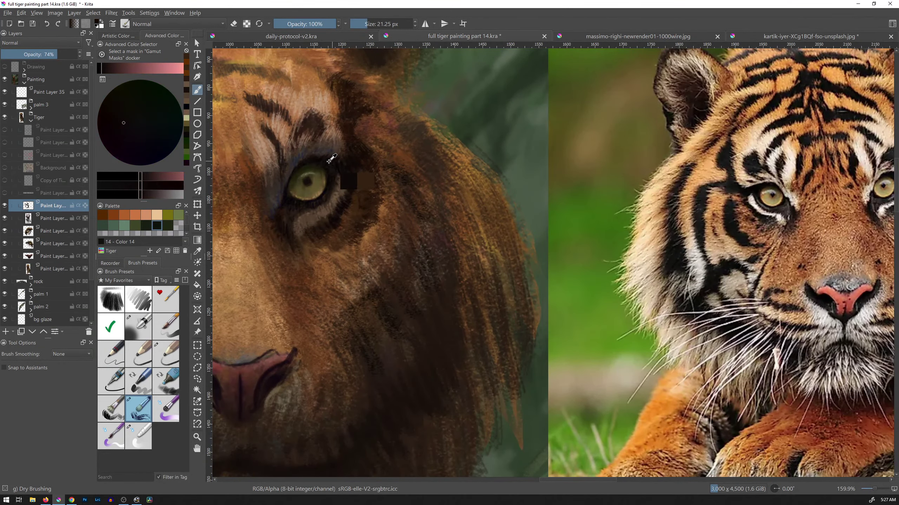
left_click_drag(462, 214, 394, 204)
left_click_drag(300, 150, 310, 165)
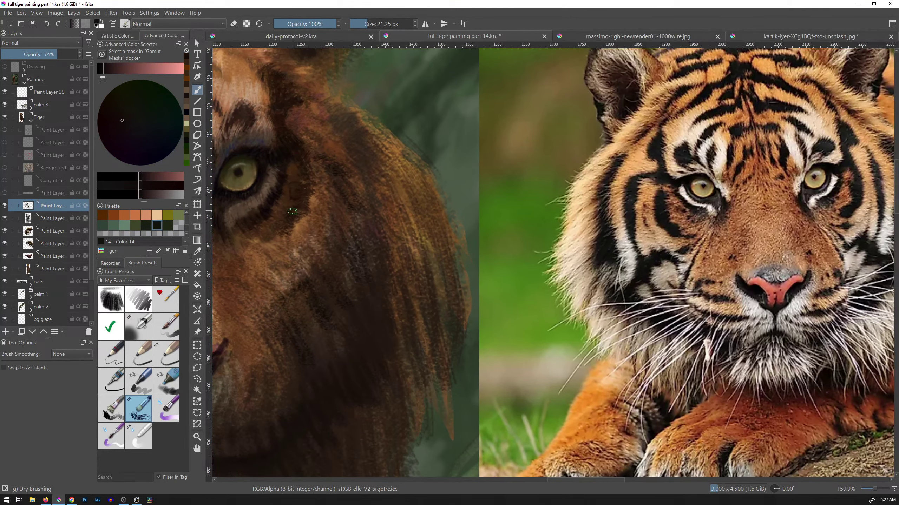
mouse_move(287, 218)
left_mouse_down()
mouse_move(318, 179)
mouse_move(302, 191)
mouse_move(316, 171)
left_mouse_up()
left_click(100, 68)
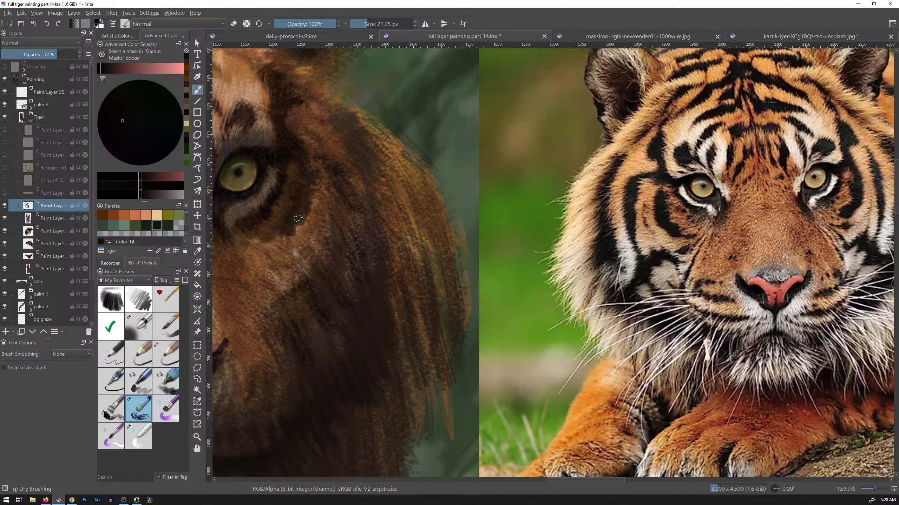
left_click_drag(298, 218, 316, 172)
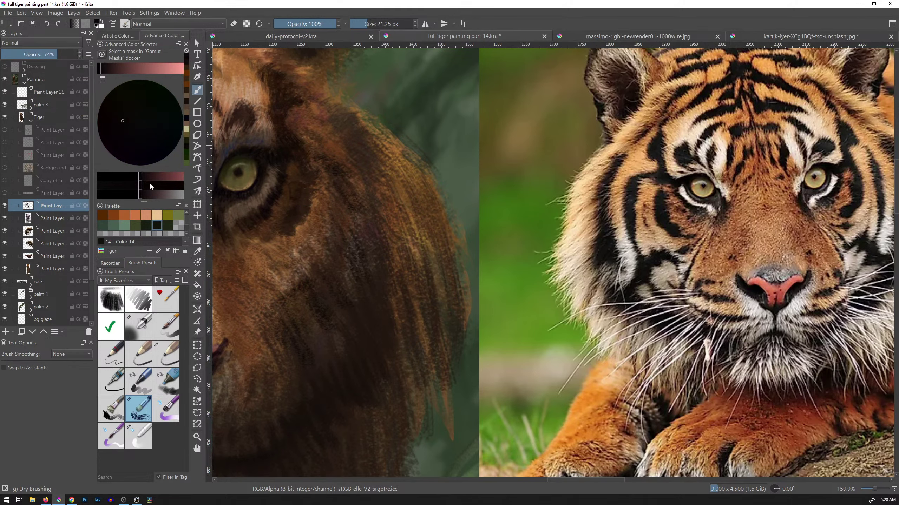
Darken the colour to pure black and reinforce the curved stripe beside the eye, undoing the stray stroke on the cheek.
left_click(164, 185)
left_click(117, 177)
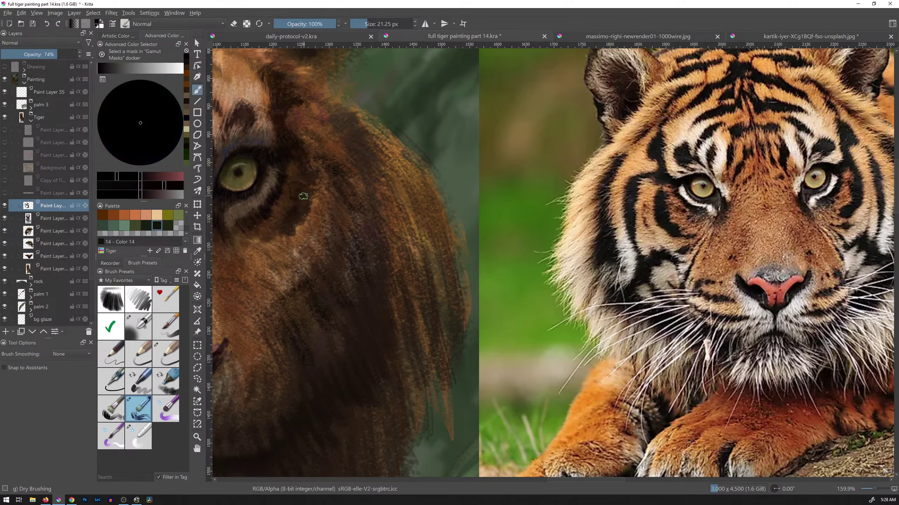
left_click_drag(296, 211, 306, 187)
mouse_move(312, 245)
left_mouse_down()
mouse_move(345, 234)
mouse_move(357, 216)
left_mouse_up()
key("ctrl+z")
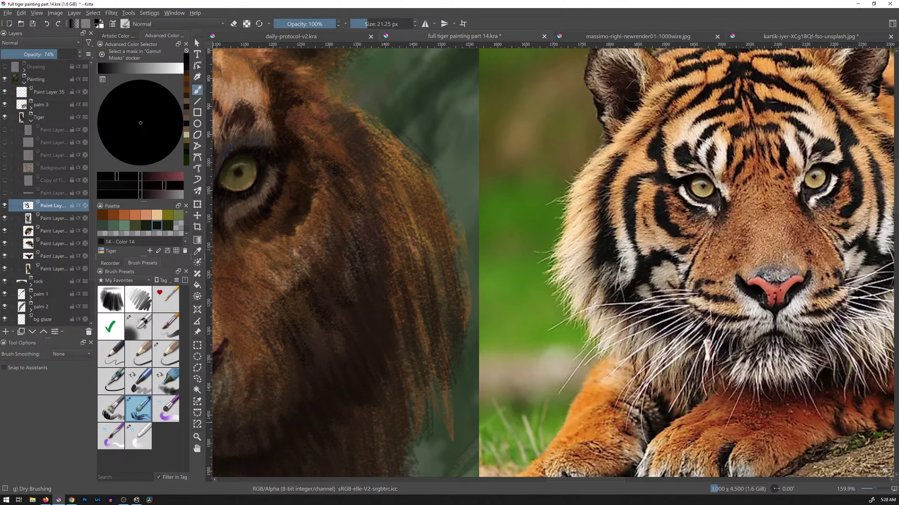
left_click_drag(297, 217, 309, 212)
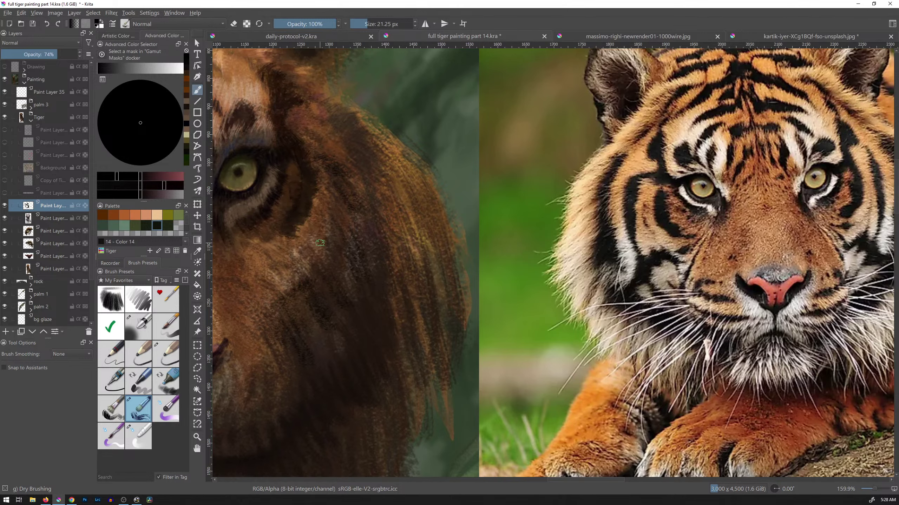
Try a fine black stroke on the mane with the Chris Drawing brush at 4.24 px and 15% opacity.
left_click(177, 345)
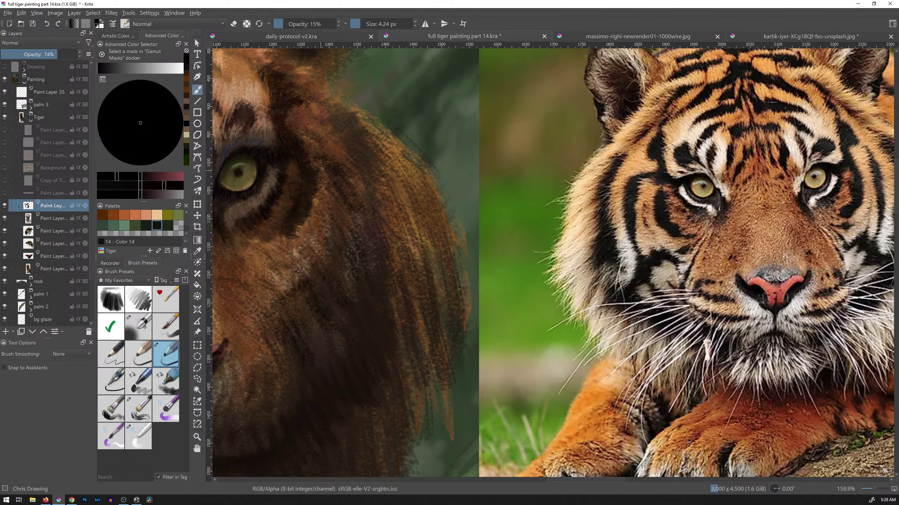
mouse_move(392, 147)
left_mouse_down()
mouse_move(408, 175)
mouse_move(432, 193)
left_mouse_up()
key("ctrl+z")
Compare the eye area with the stripe layer and the layer below it toggled off and on, and set the stripe layer's opacity to 100%.
mouse_move(348, 207)
left_mouse_down()
mouse_move(503, 205)
mouse_move(520, 214)
left_mouse_up()
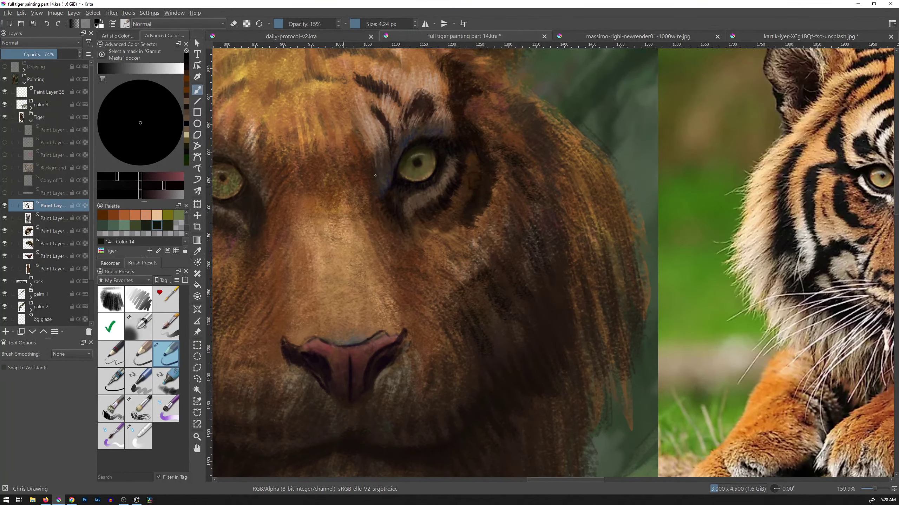
left_click_drag(491, 206, 524, 142)
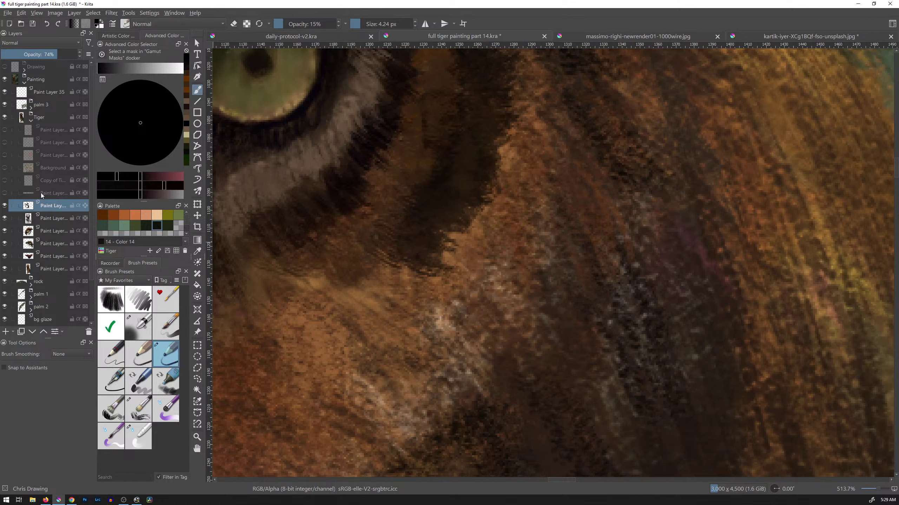
left_click(5, 206)
left_click(5, 206)
left_click(5, 207)
left_click(6, 207)
left_click(6, 219)
left_click(6, 219)
left_click(6, 219)
left_click(7, 219)
left_click_drag(57, 56, 118, 65)
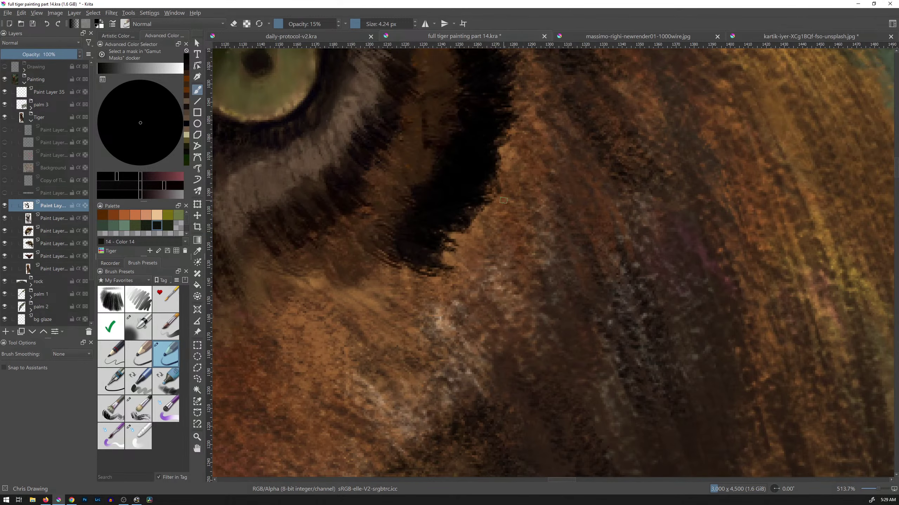
Rework the black stripe and inner fur beside the eye with Dry Brushing at 21.25 px, using sampled dark browns and black.
left_click_drag(523, 135, 516, 299)
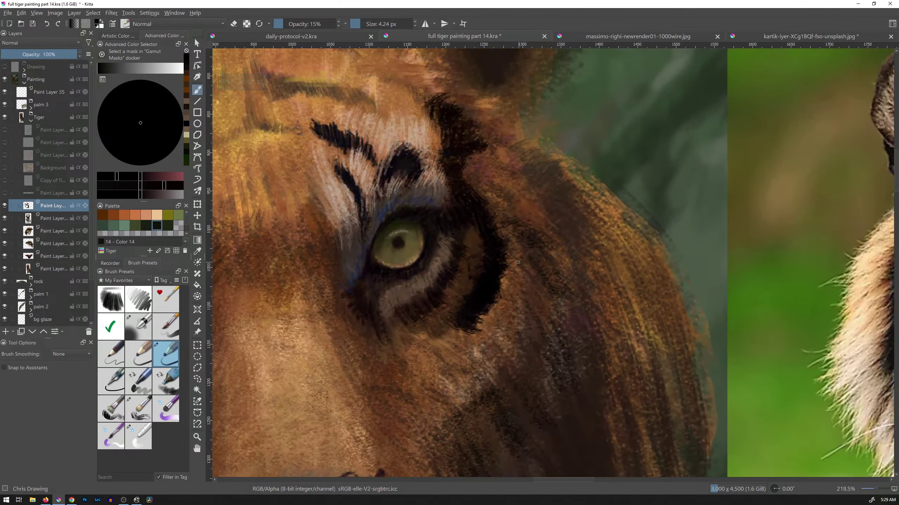
left_click_drag(518, 263, 535, 254)
mouse_move(518, 309)
left_mouse_down()
mouse_move(517, 317)
mouse_move(537, 255)
left_mouse_up()
left_click_drag(570, 279, 494, 255)
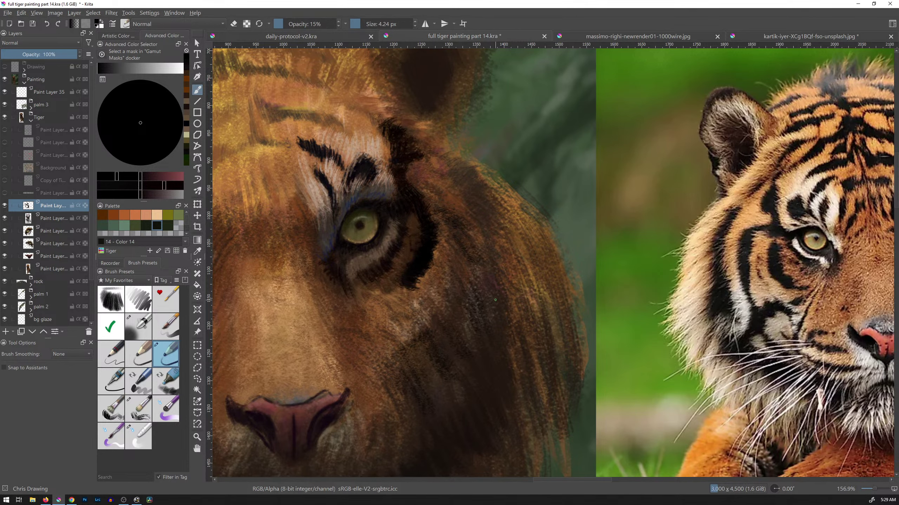
mouse_move(511, 226)
left_mouse_down()
mouse_move(462, 209)
mouse_move(418, 212)
left_mouse_up()
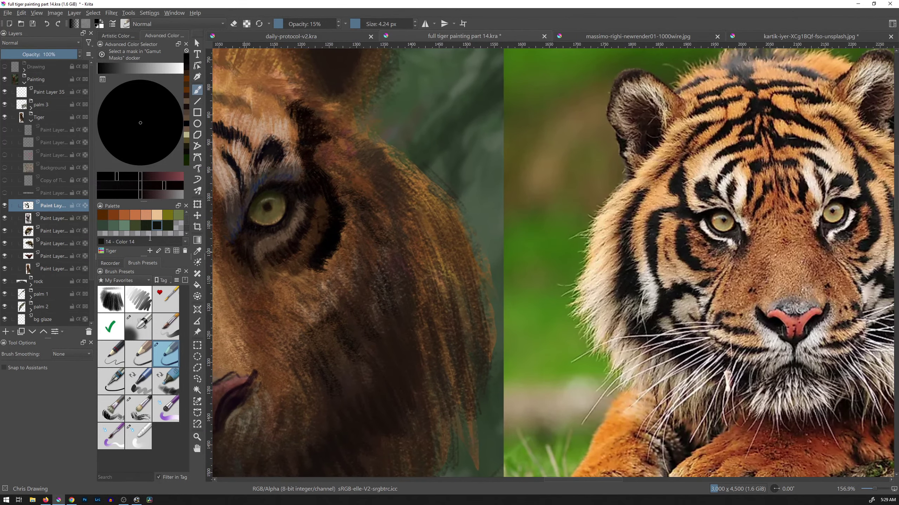
left_click(145, 409)
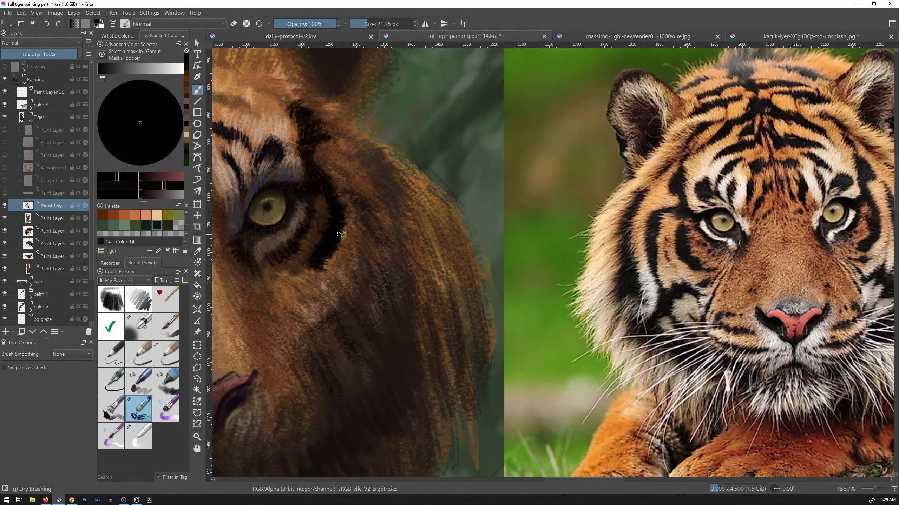
left_click(324, 217, "ctrl")
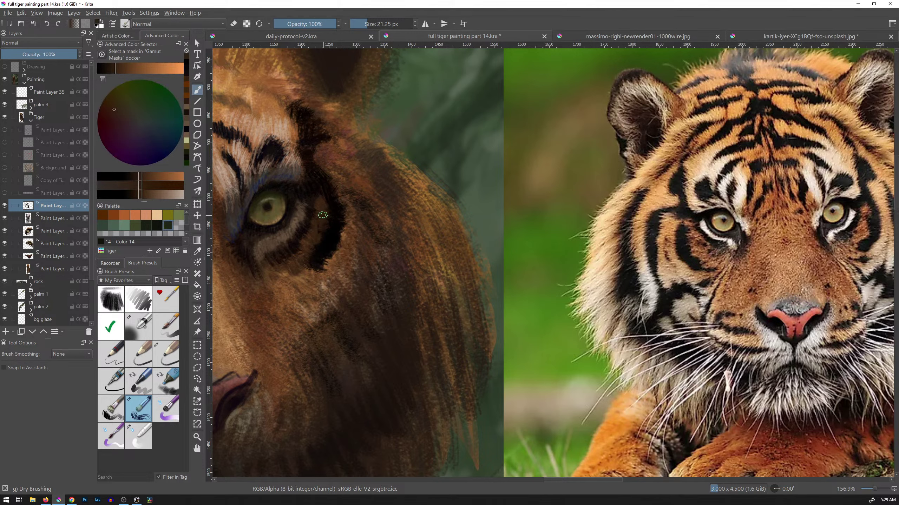
left_click(320, 220, "ctrl")
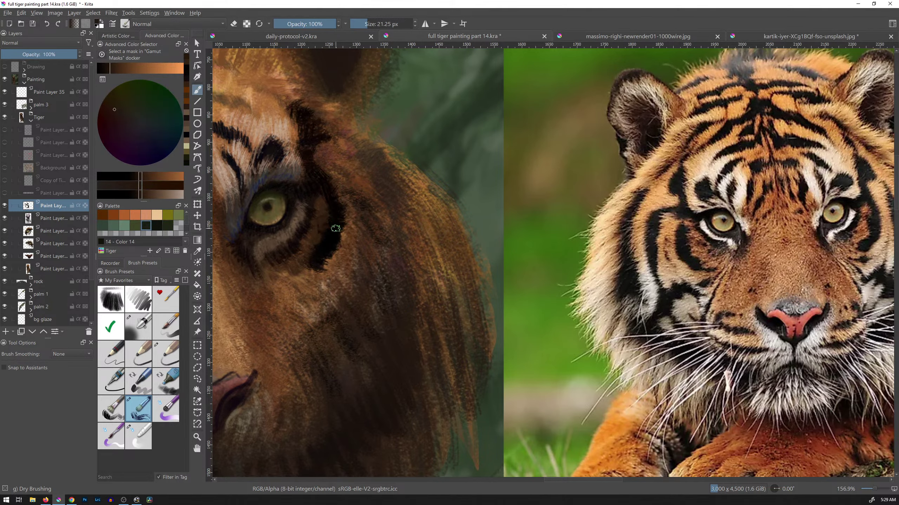
left_click(328, 215, "ctrl")
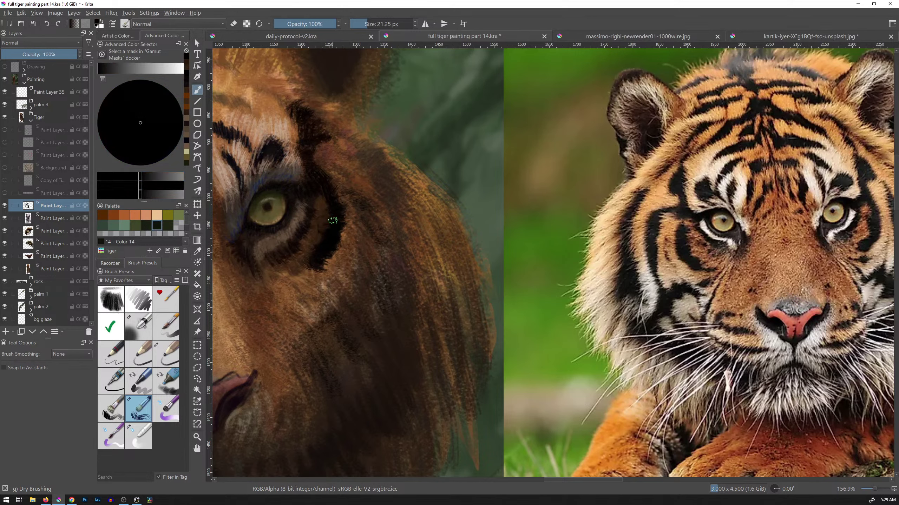
Sample a warm fur brown for the stripe's lower edge and a dark brown for the fur under the eye.
left_click(380, 205, "ctrl")
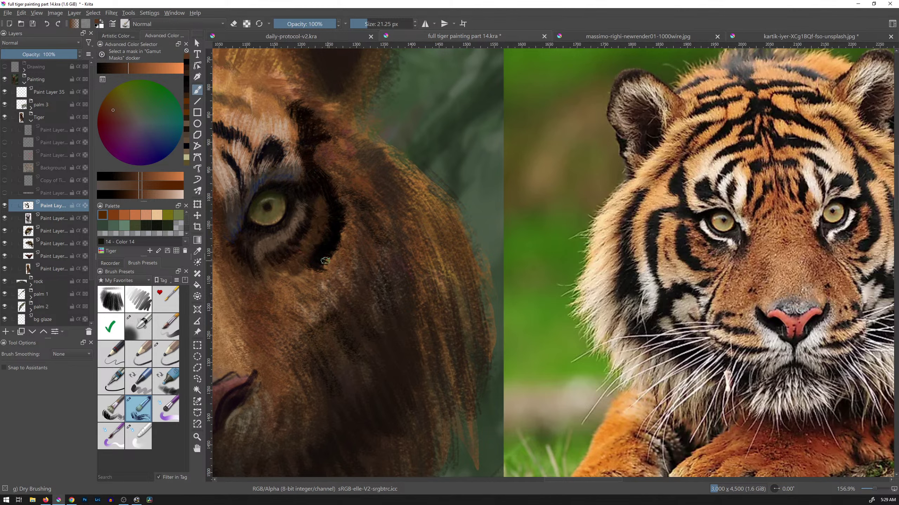
left_click(312, 259, "ctrl")
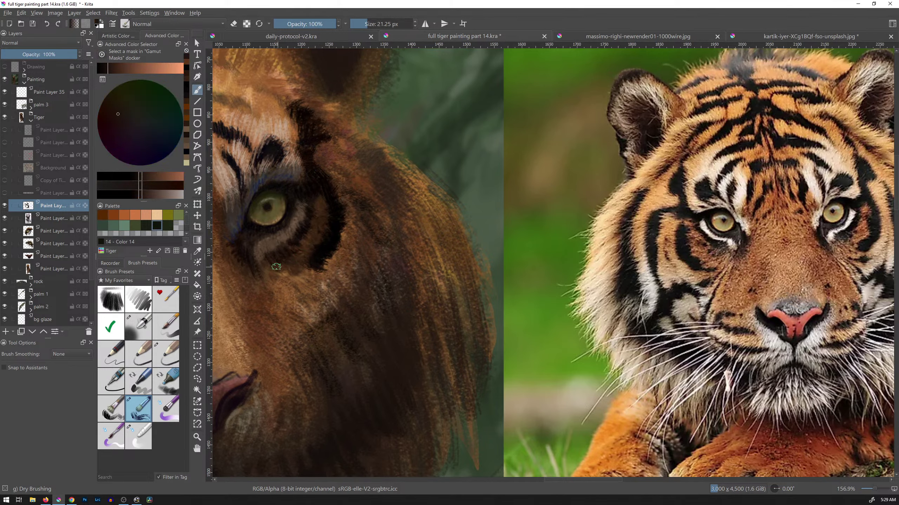
left_click_drag(275, 262, 289, 267)
Refine the blue-grey fur above the eye and at its inner corner with Dry Brushing at 8.06 px, using sampled greys and dark browns.
mouse_move(332, 259)
left_mouse_down()
mouse_move(340, 236)
mouse_move(328, 270)
mouse_move(383, 260)
mouse_move(382, 271)
mouse_move(507, 280)
left_mouse_up()
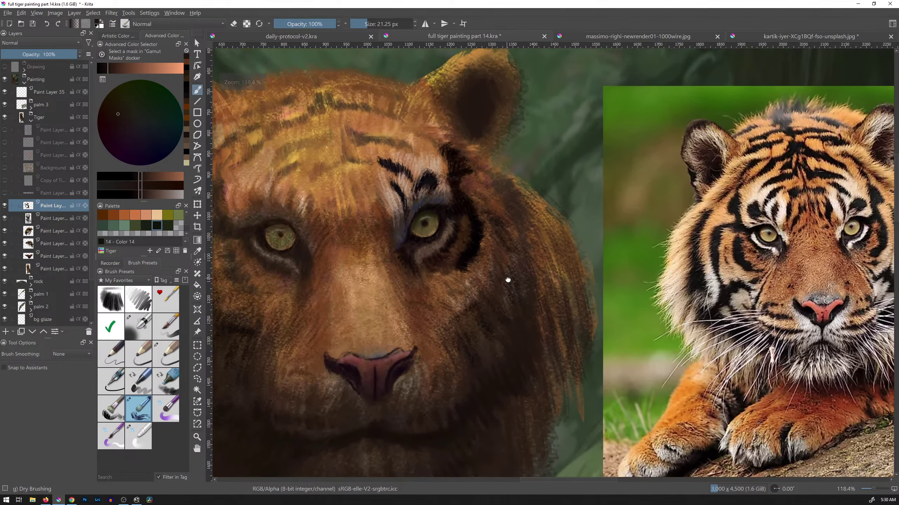
left_click_drag(439, 272, 457, 248)
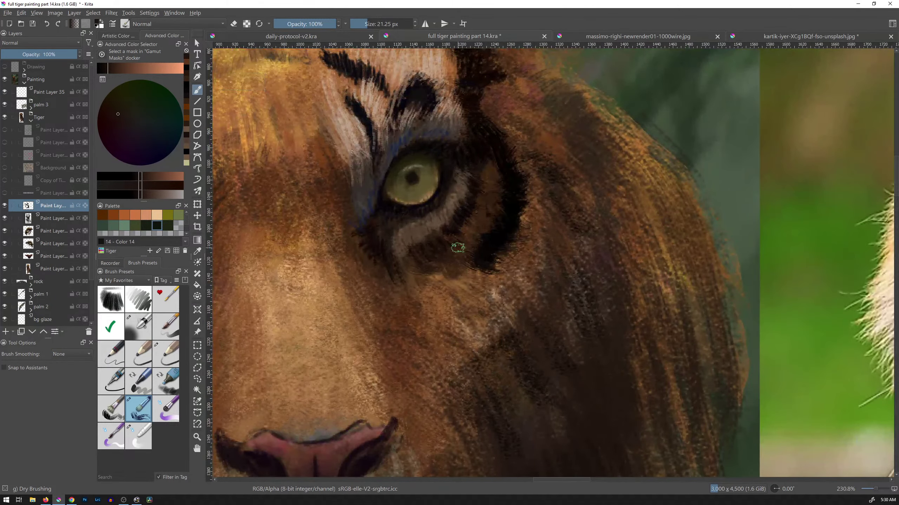
left_click_drag(542, 173, 579, 216)
left_click_drag(482, 249, 524, 195)
left_click_drag(550, 161, 551, 229)
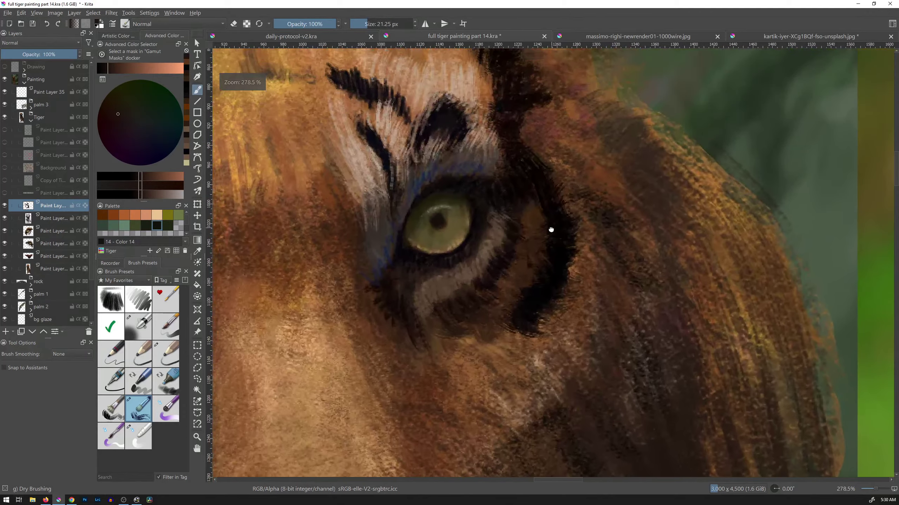
left_click(387, 232, "ctrl")
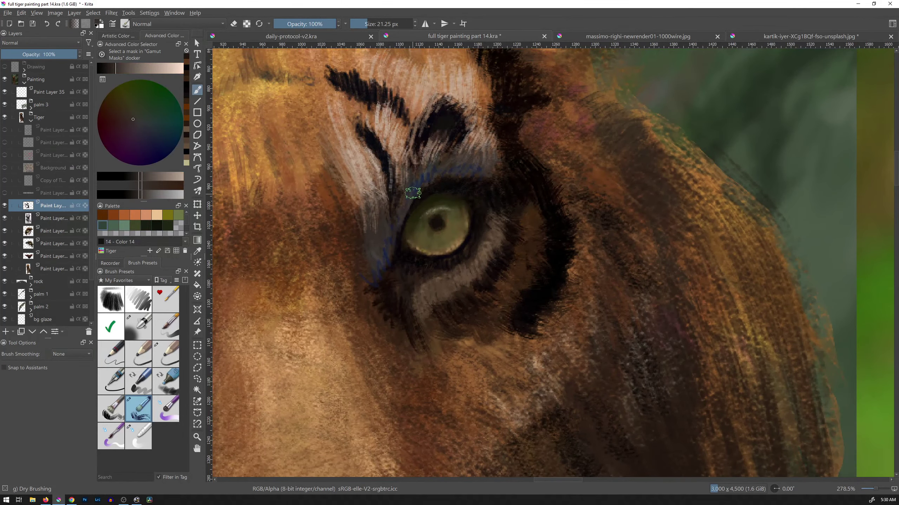
key("bracketleft")
key("bracketleft")
key("bracketleft")
key("bracketleft")
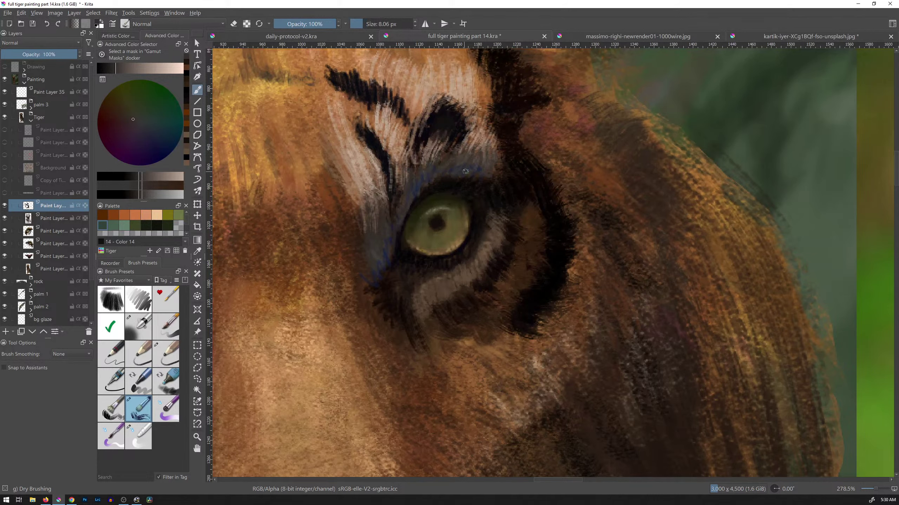
left_click(432, 182, "ctrl")
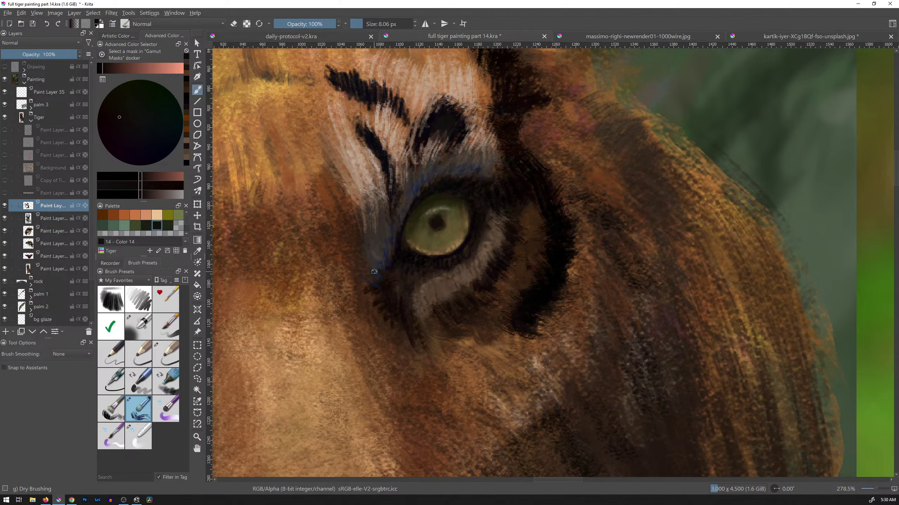
left_click(366, 264, "ctrl")
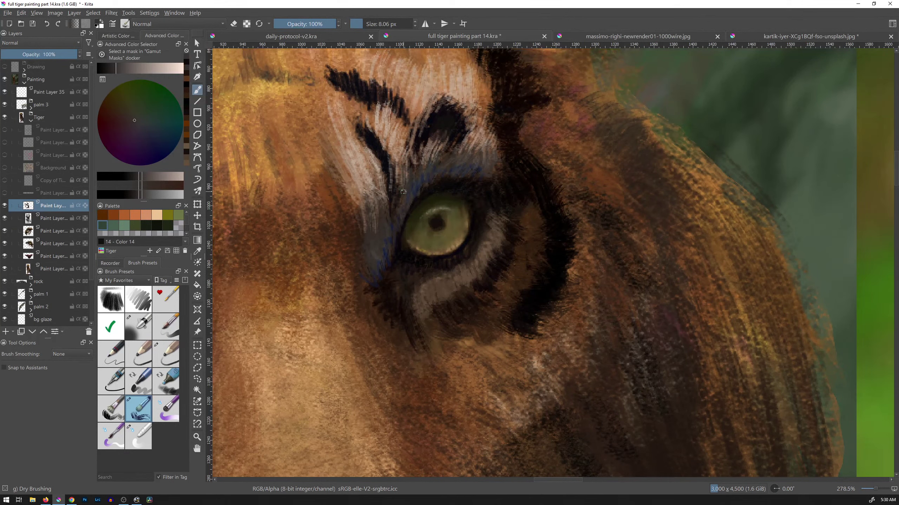
left_click(401, 232, "ctrl")
Touch up the upper end of the black eye stripe with Dry Brushing at 14.85 px, using a sampled brown and a lighter reddish brown.
left_click_drag(415, 167, 420, 167, "shift")
mouse_move(554, 198)
left_mouse_down("ctrl")
mouse_move(515, 255)
mouse_move(578, 255)
mouse_move(485, 281)
left_mouse_up("ctrl")
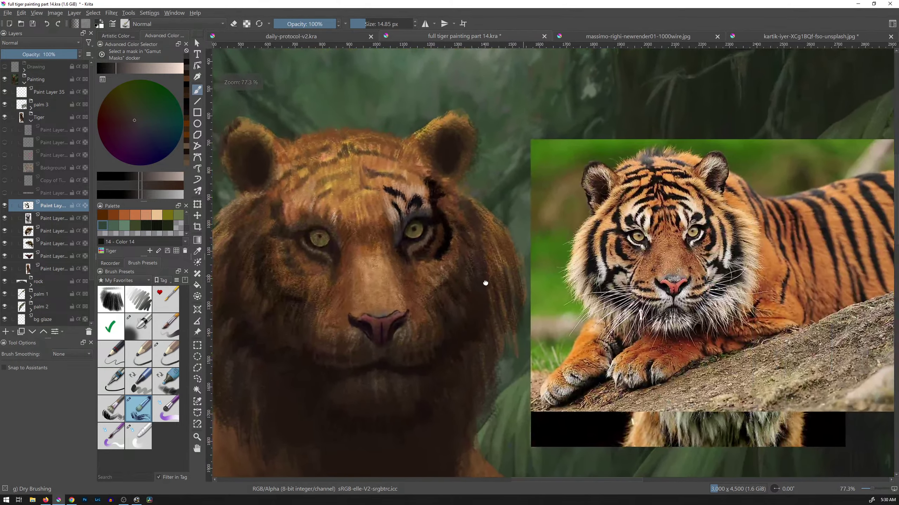
left_click(269, 189, "ctrl")
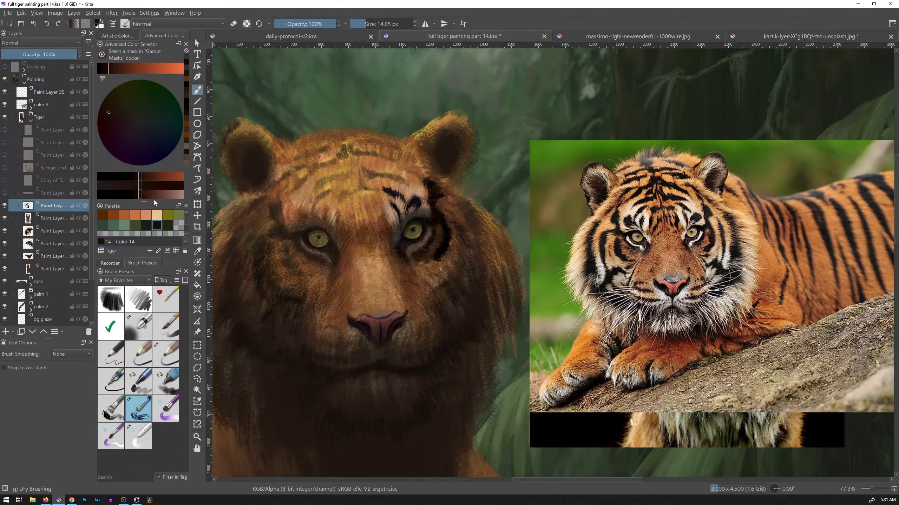
left_click(120, 185)
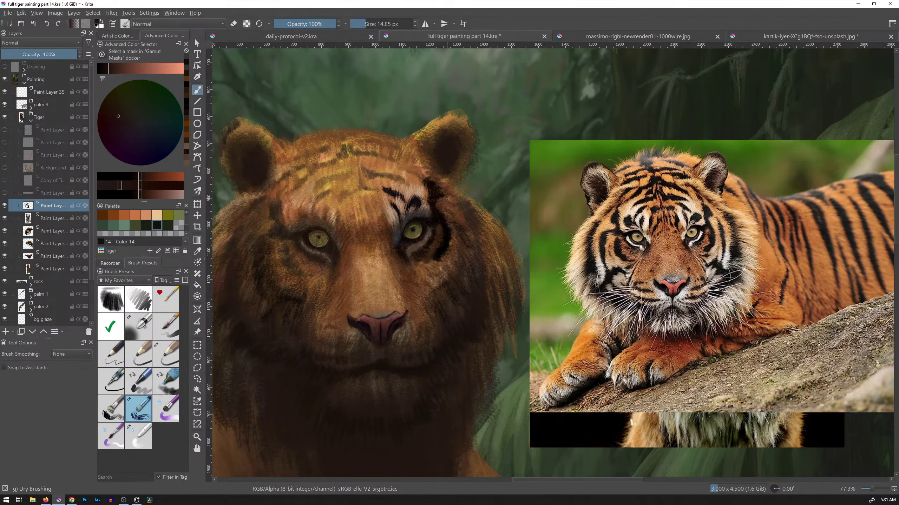
left_click_drag(432, 202, 430, 196)
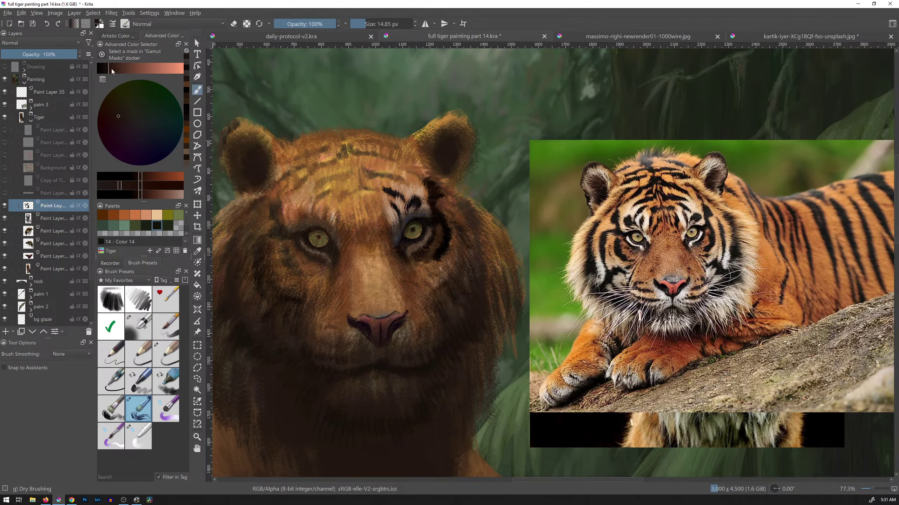
left_click_drag(111, 71, 128, 69)
left_click(426, 181)
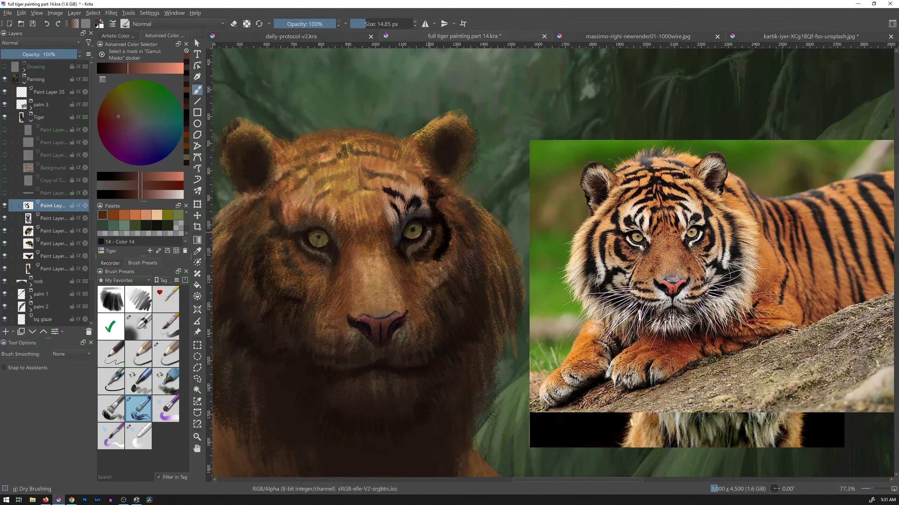
Apply an HSV/HSL adjustment to the stripe layer, shifting its saturation and lightness.
key("ctrl+u")
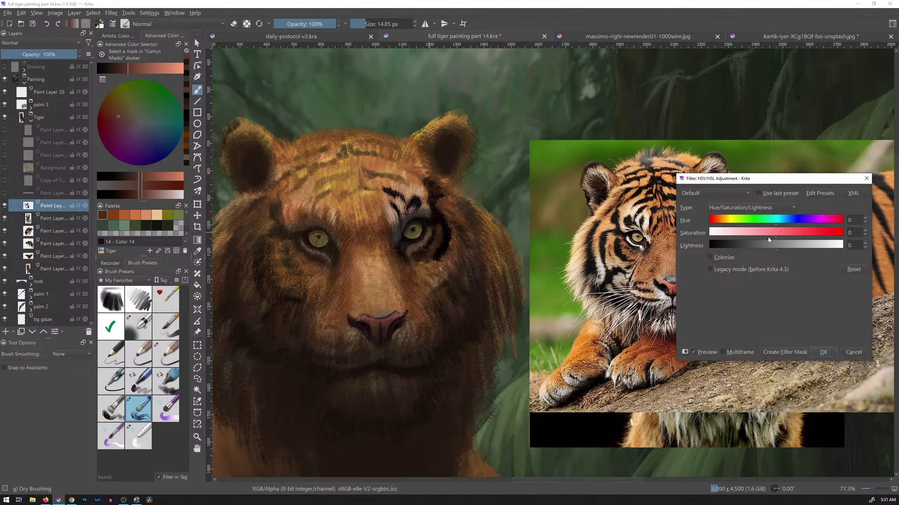
mouse_move(792, 233)
left_mouse_down()
mouse_move(765, 236)
mouse_move(793, 234)
mouse_move(765, 235)
mouse_move(789, 222)
mouse_move(741, 223)
mouse_move(774, 221)
mouse_move(756, 250)
mouse_move(796, 246)
mouse_move(765, 247)
left_mouse_up()
left_click(831, 351)
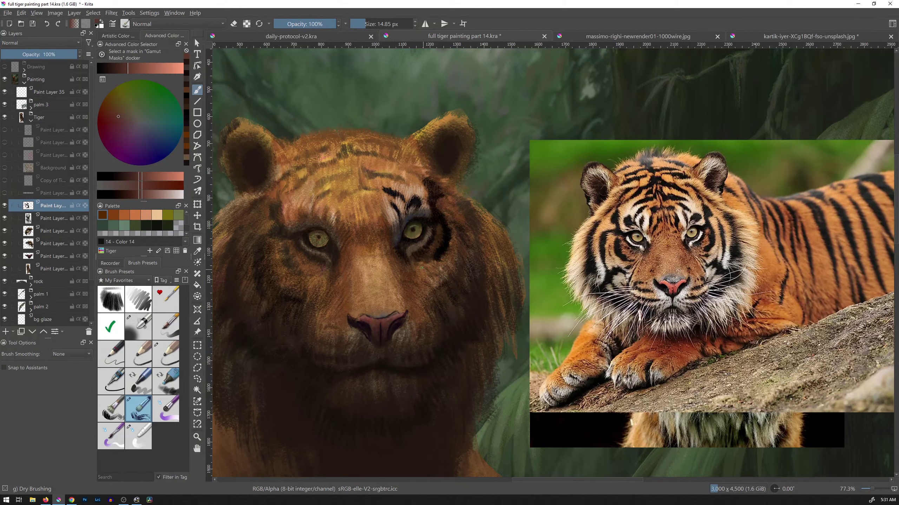
Paint black stripes below the eye, at its inner corner and on the brow, refining with the Chris Drawing brush at 4.24 px and 15% opacity.
left_click(438, 260, "ctrl")
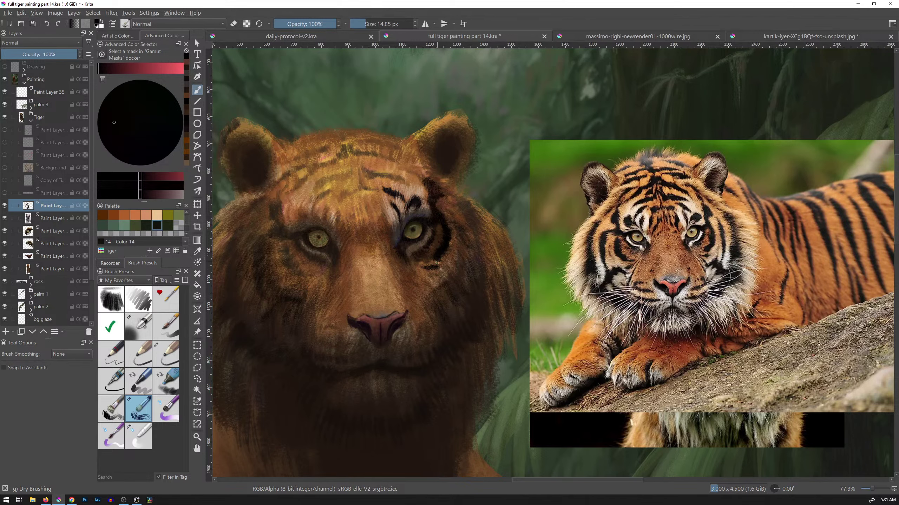
left_click_drag(437, 262, 436, 267)
left_click(166, 345)
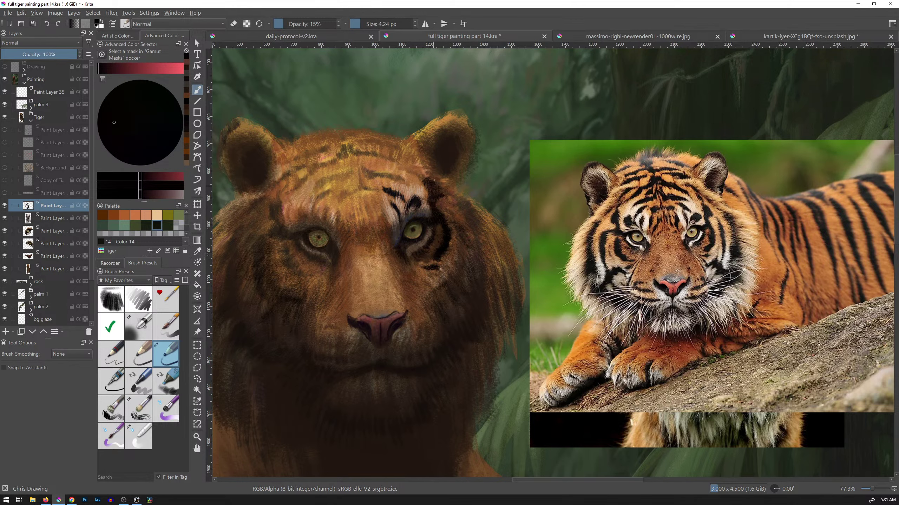
left_click_drag(415, 169, 423, 180)
left_click_drag(381, 206, 386, 216)
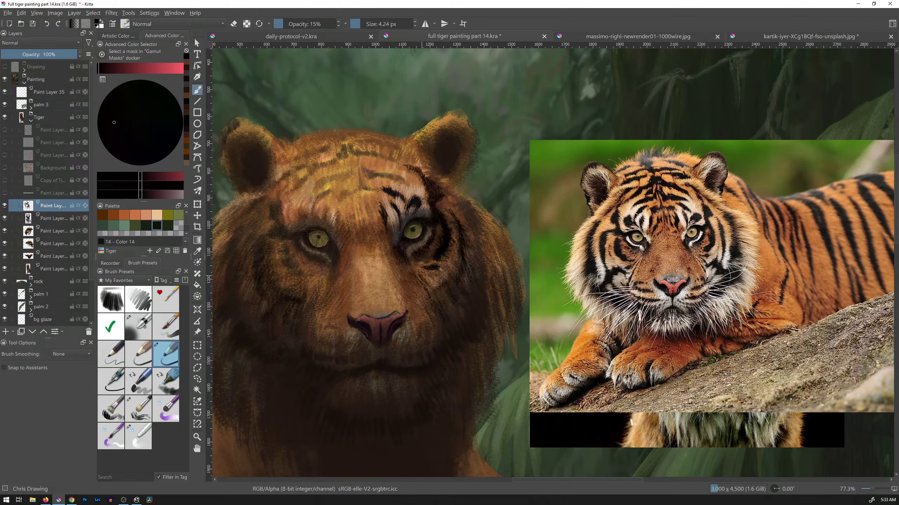
left_click_drag(421, 271, 429, 280)
Extend the black striping over the outer cheek beside the eye, alternating Dry Brushing and the Chris Drawing brush.
left_click(138, 409)
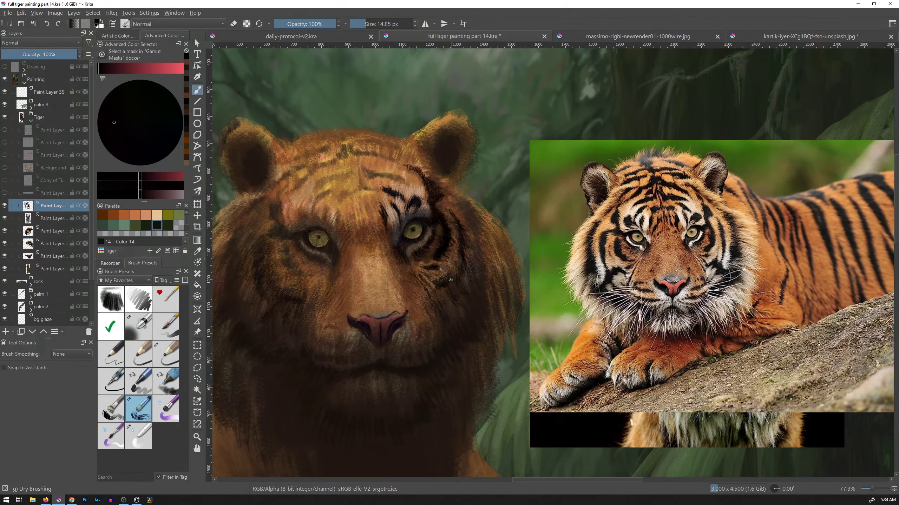
left_click(173, 359)
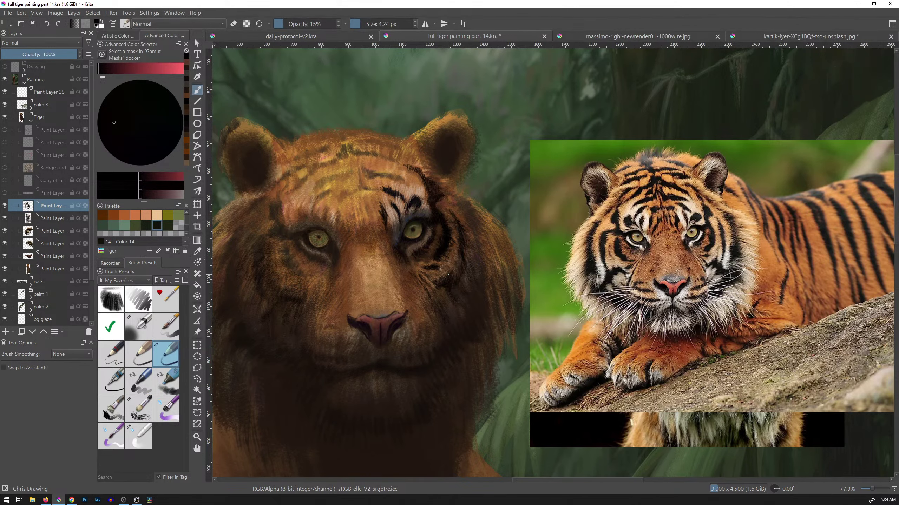
left_click_drag(454, 258, 449, 272)
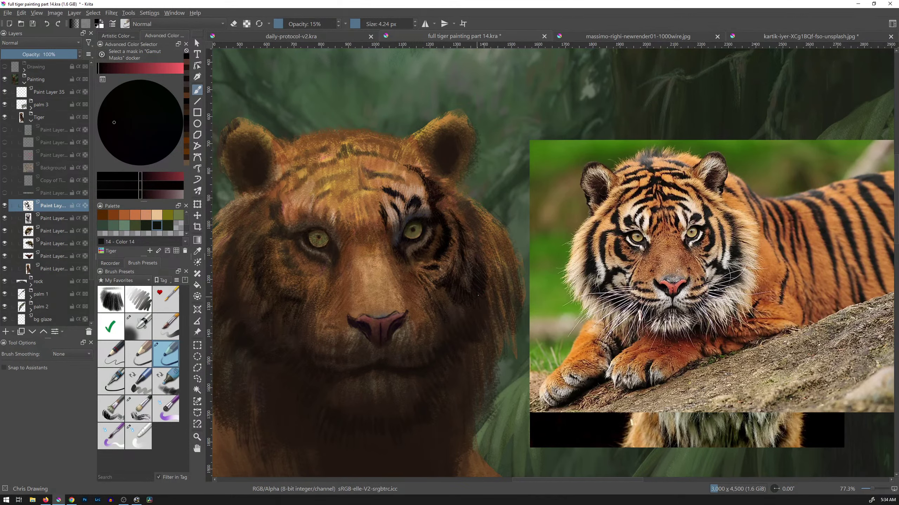
mouse_move(478, 295)
left_mouse_down()
mouse_move(471, 323)
mouse_move(477, 306)
mouse_move(452, 345)
left_mouse_up()
Paint fine light hairs on the fur under the eye, using a pale tone from the reference photo and sampled browns.
left_click(708, 271, "ctrl")
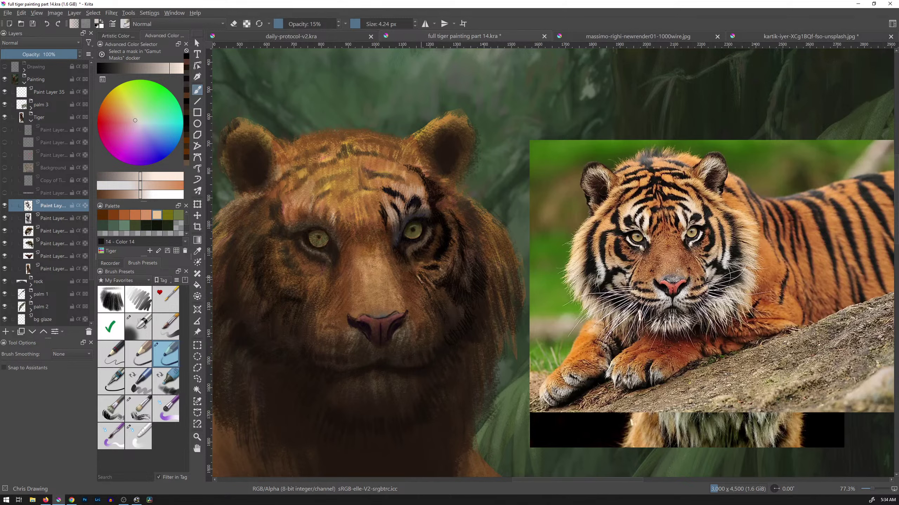
left_click(393, 217, "ctrl")
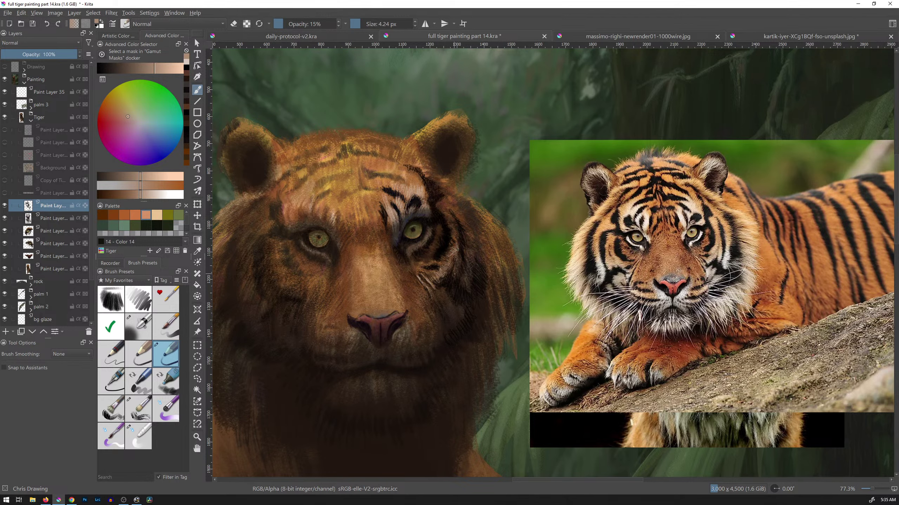
left_click(396, 224, "ctrl")
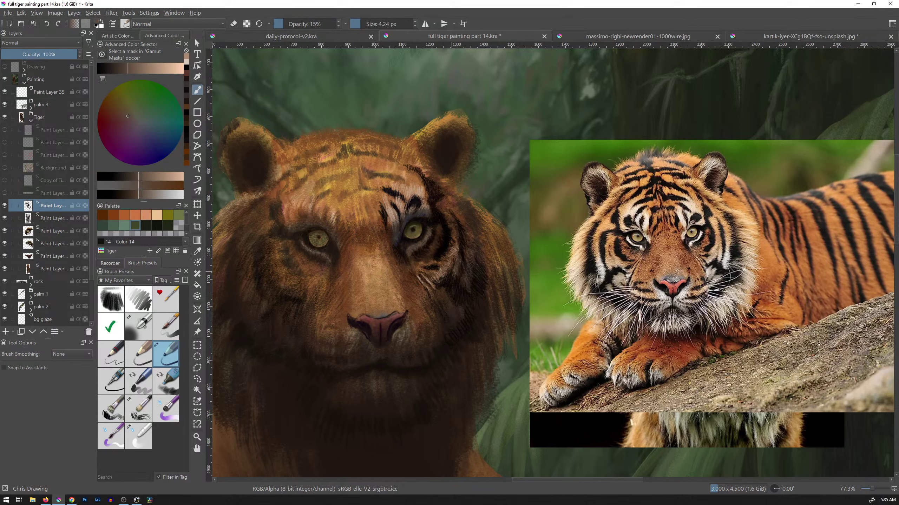
left_click_drag(451, 271, 442, 279)
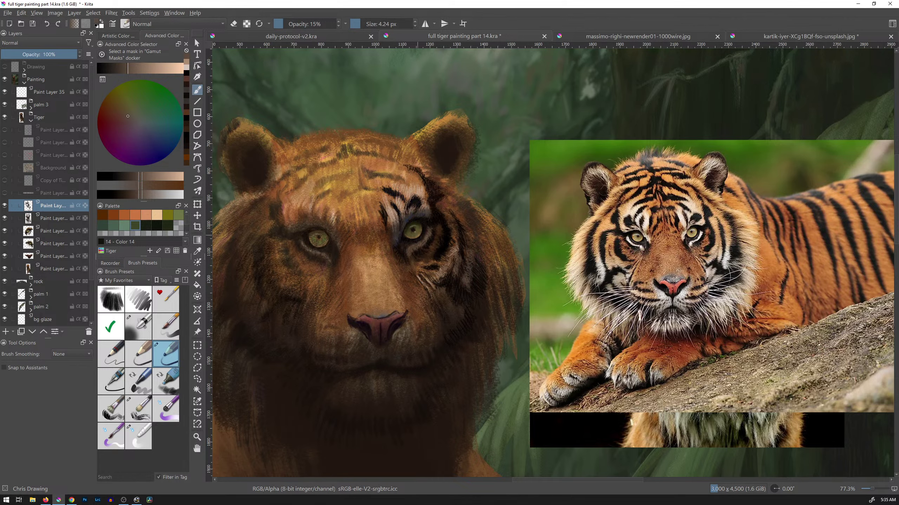
Add sampled blue-grey fur to the cheek below the eye and orange strokes between the black stripes beside it.
left_click(407, 219, "ctrl")
mouse_move(440, 296)
left_mouse_down()
mouse_move(446, 305)
mouse_move(464, 277)
left_mouse_up()
left_click(407, 218, "ctrl")
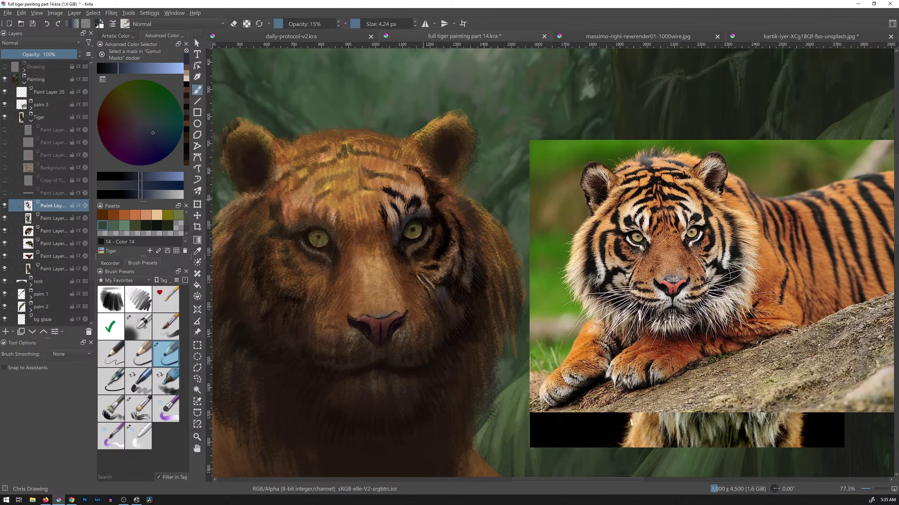
left_click(431, 197, "ctrl")
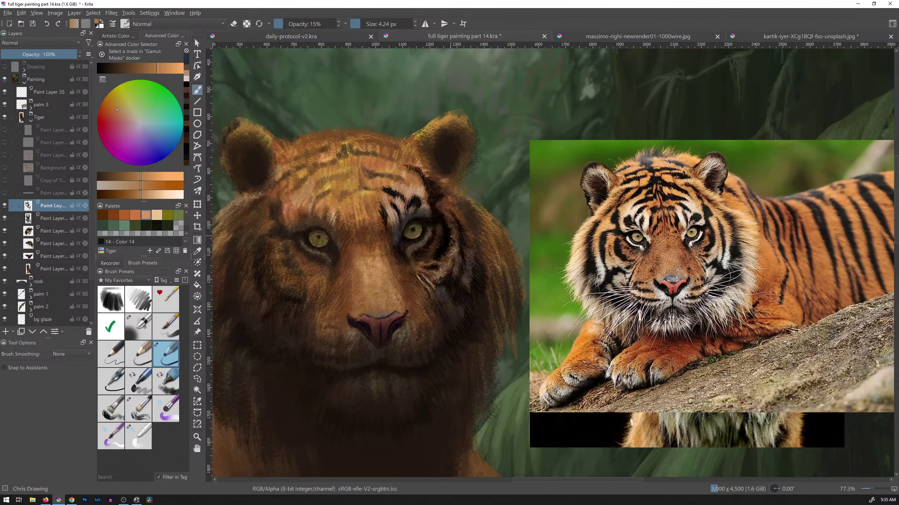
left_click_drag(440, 224, 445, 227)
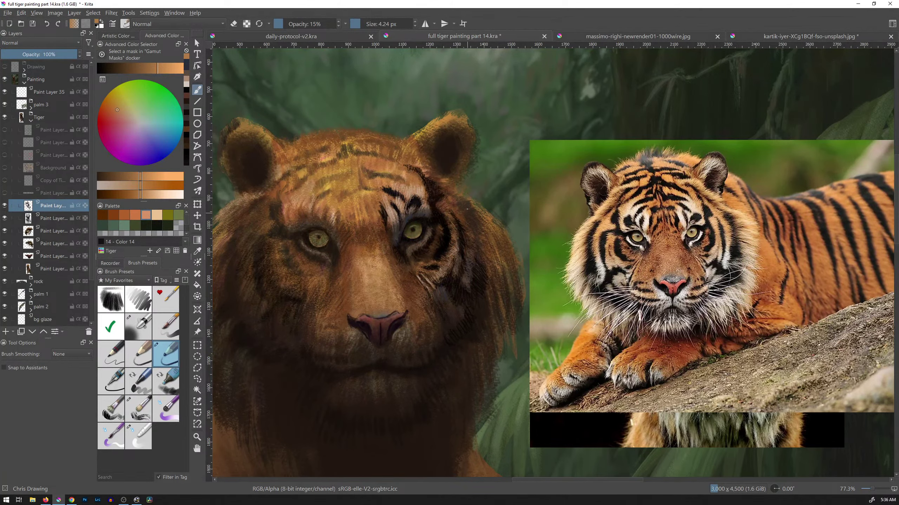
left_click_drag(453, 212, 461, 217)
Work the cheek fur below the stripes with fine strokes in a sampled brown and a muted grey-brown.
left_click(468, 272, "ctrl")
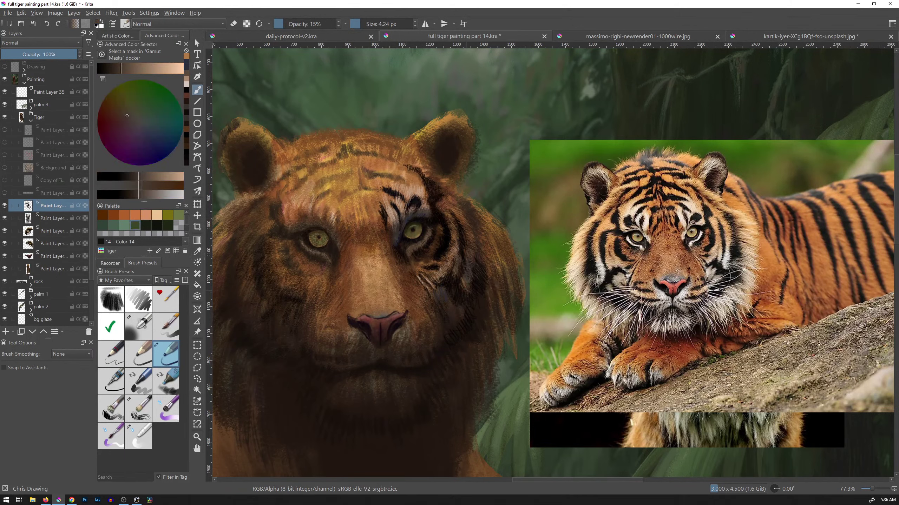
left_click_drag(471, 288, 465, 287)
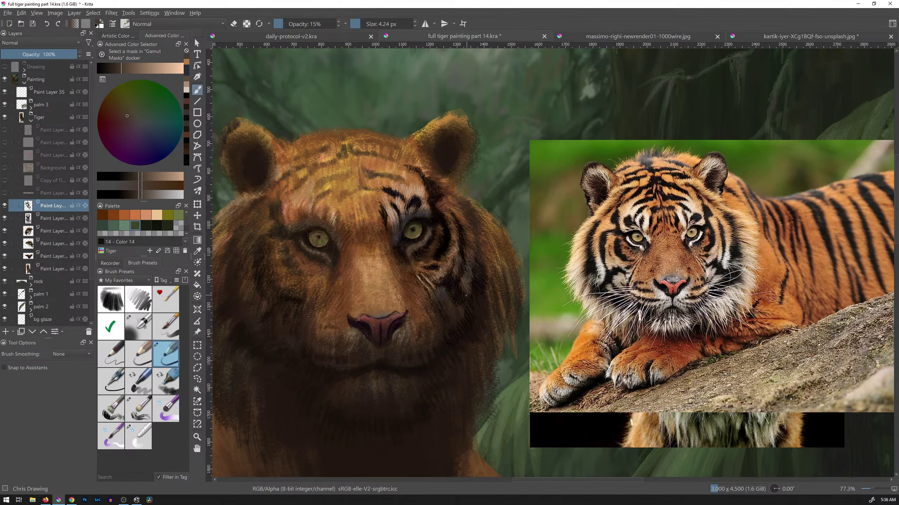
left_click(444, 293, "ctrl")
left_click_drag(448, 305, 461, 304)
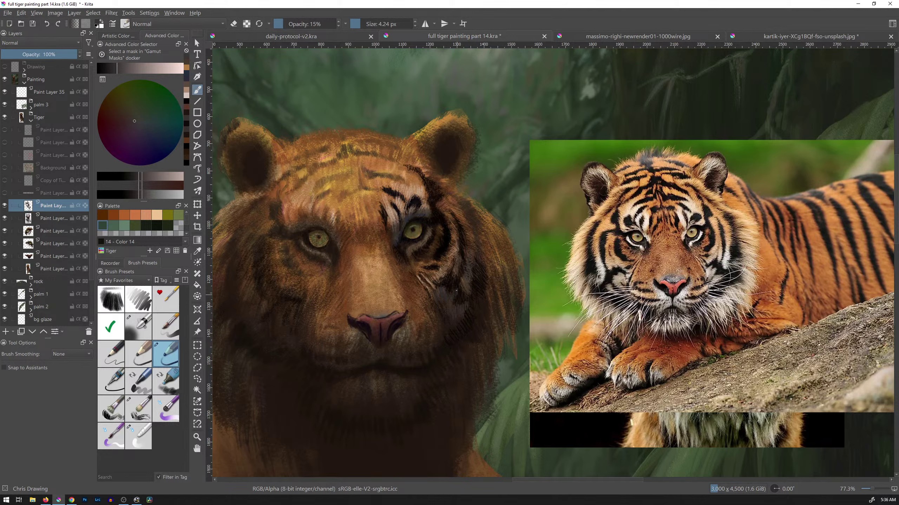
Add fine hairs in sampled peach and orange under the eye and between its stripes with the Chris Drawing brush.
mouse_move(514, 276)
left_mouse_down()
mouse_move(500, 309)
mouse_move(510, 308)
left_mouse_up()
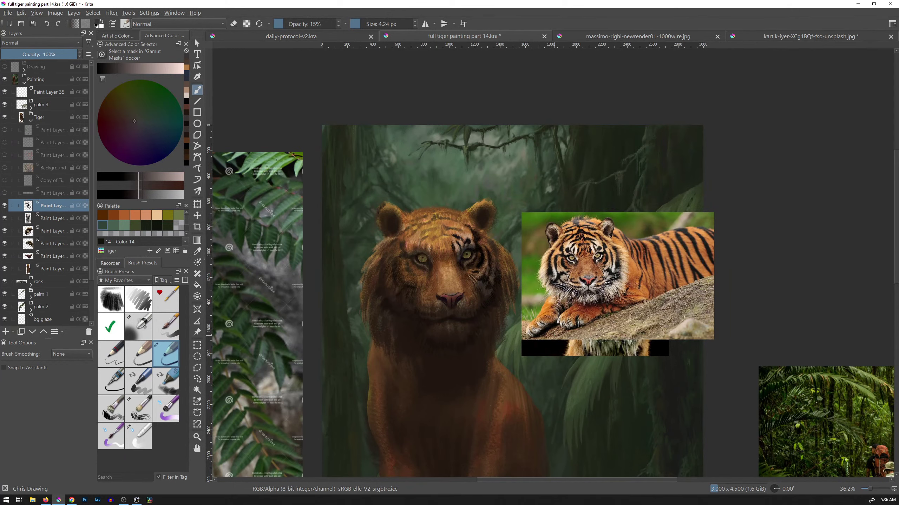
left_click_drag(485, 297, 520, 234)
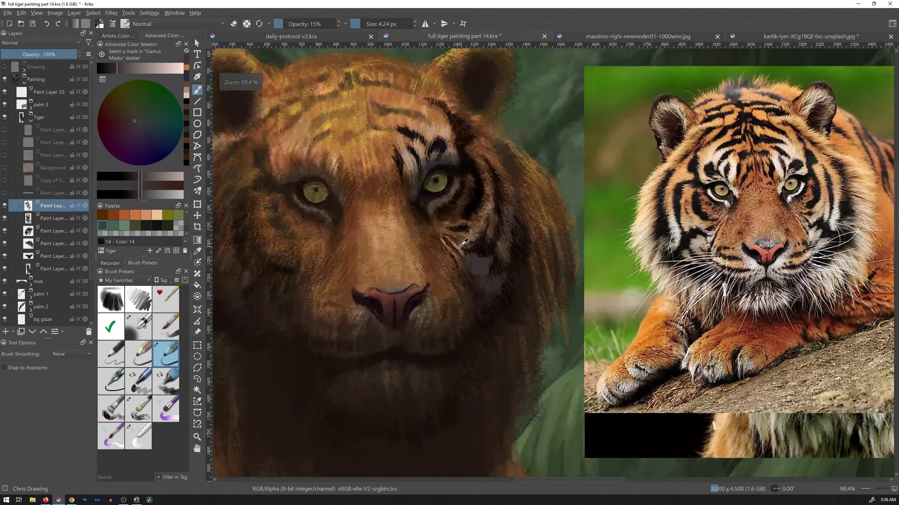
left_click(463, 243, "ctrl")
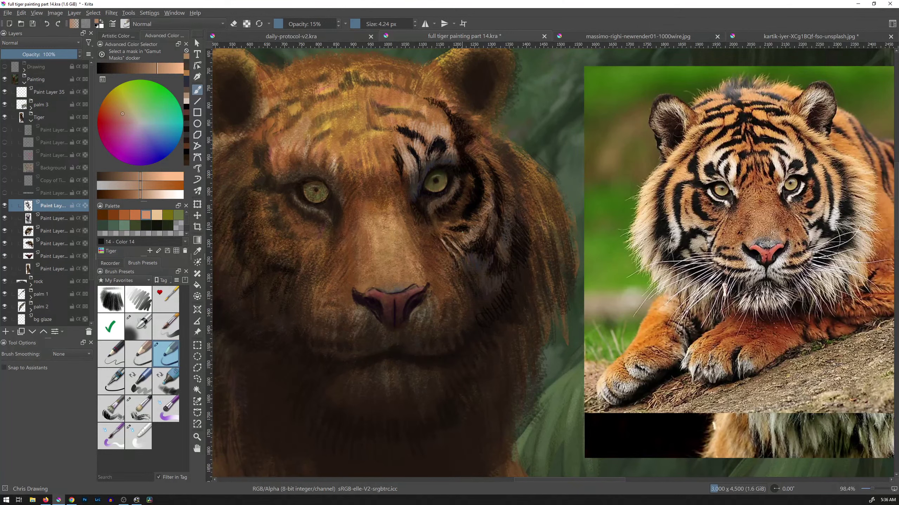
left_click_drag(471, 234, 480, 226)
left_click_drag(474, 228, 487, 215)
left_click(465, 226, "ctrl")
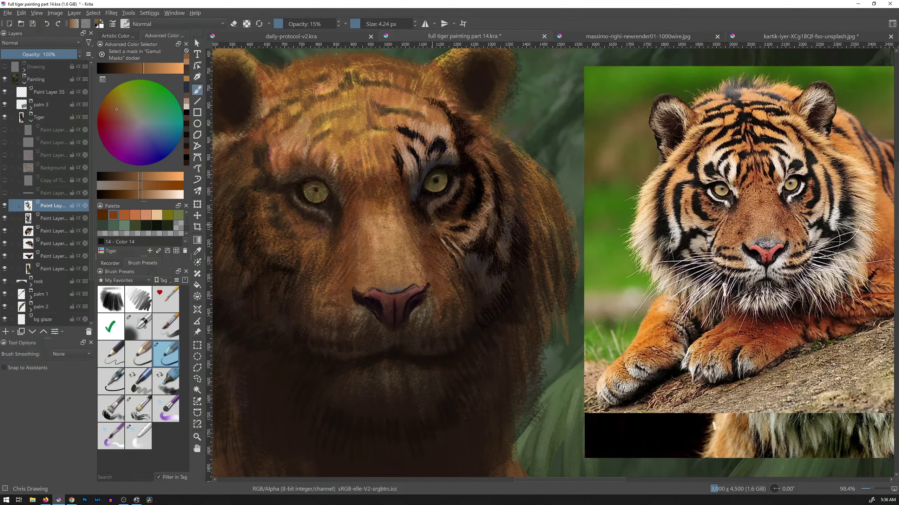
left_click_drag(434, 230, 442, 239)
left_click(510, 234, "ctrl")
left_click_drag(497, 258, 515, 282)
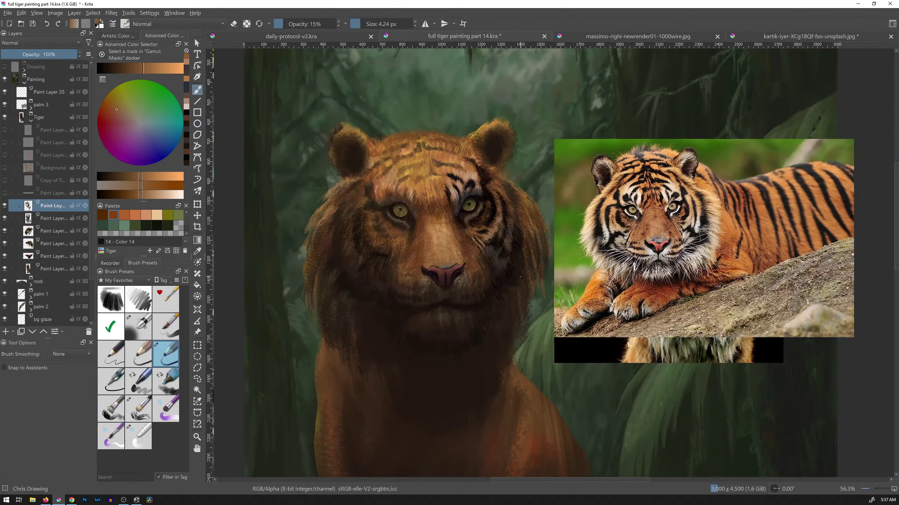
Paint fine fur strokes between the nose bridge and the striped cheek with sampled dark and orange-browns, and save the painting.
key("1")
left_click_drag(512, 227, 626, 304)
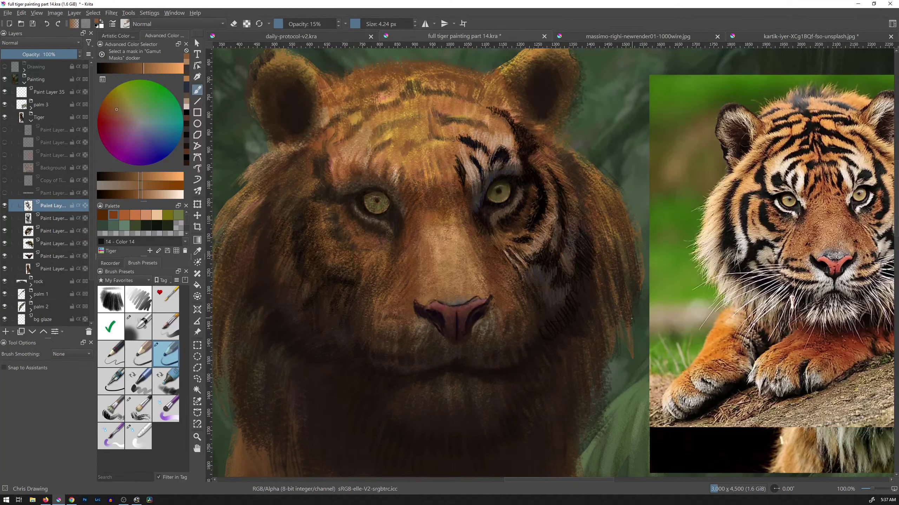
left_click(486, 237, "ctrl")
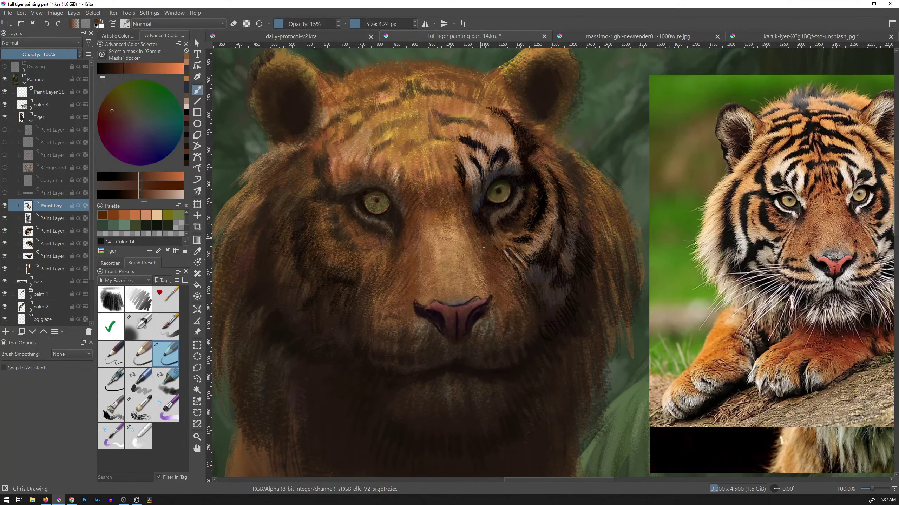
left_click_drag(487, 263, 479, 273)
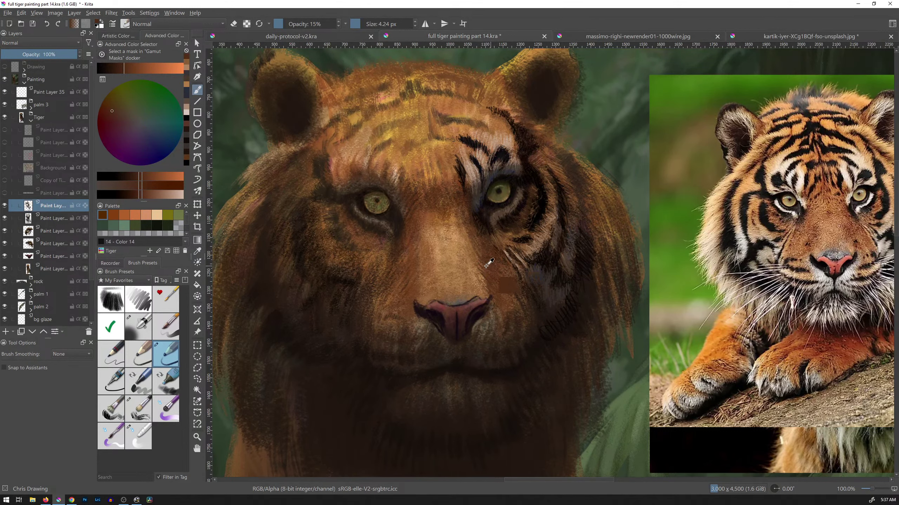
left_click(507, 293, "ctrl")
left_click(497, 262, "ctrl")
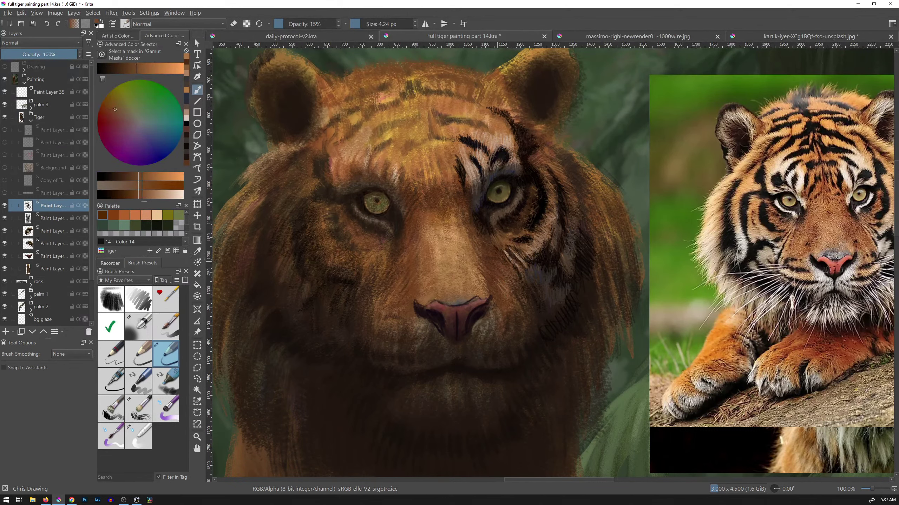
left_click_drag(497, 262, 508, 310)
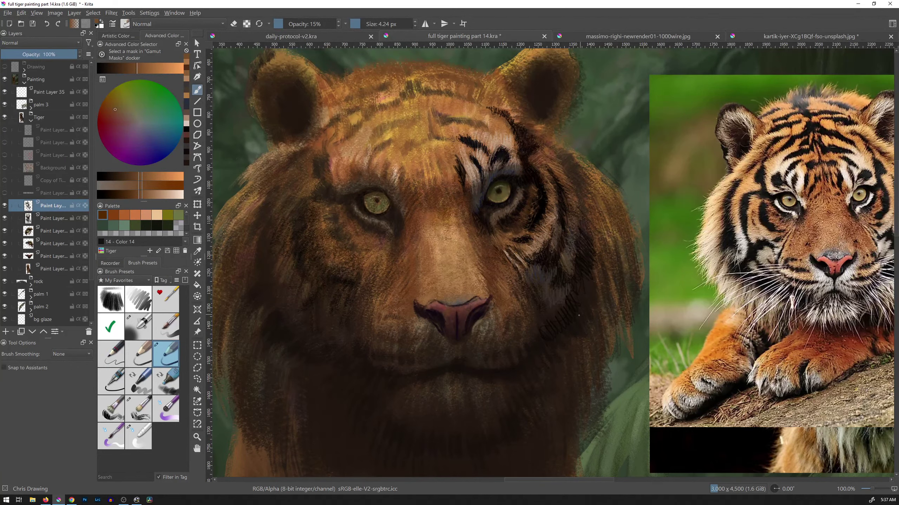
left_click_drag(585, 252, 571, 281)
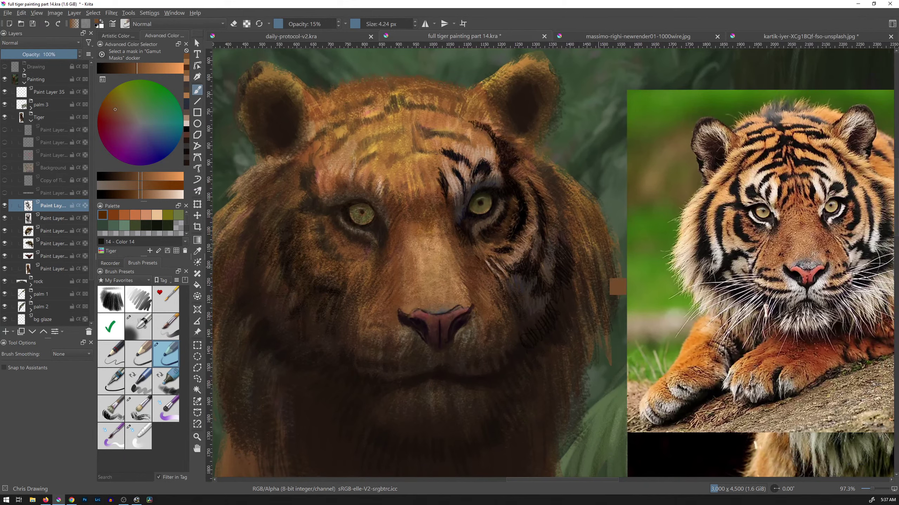
key("ctrl+s")
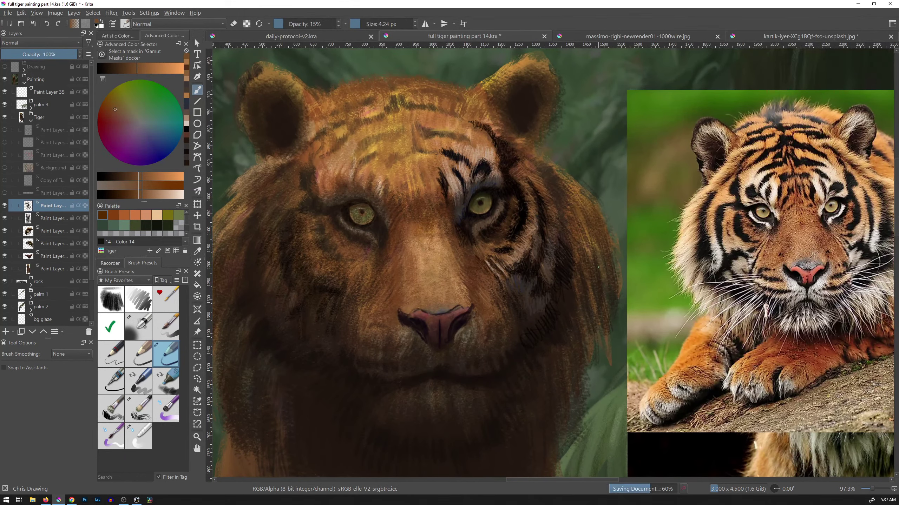
Mirror the canvas view and darken the cheek fur beside the muzzle, below the stripes, with sampled near-black browns.
left_click_drag(583, 213, 578, 223)
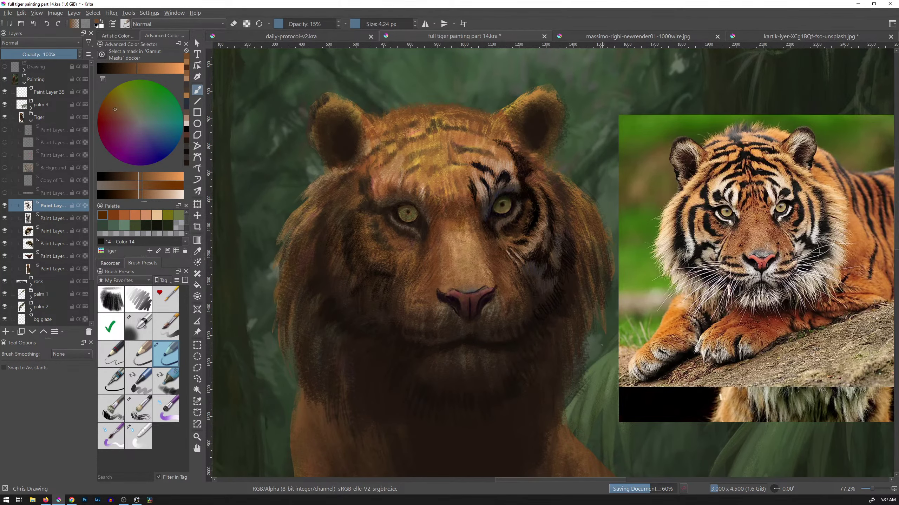
key("m")
left_click_drag(740, 316, 696, 280)
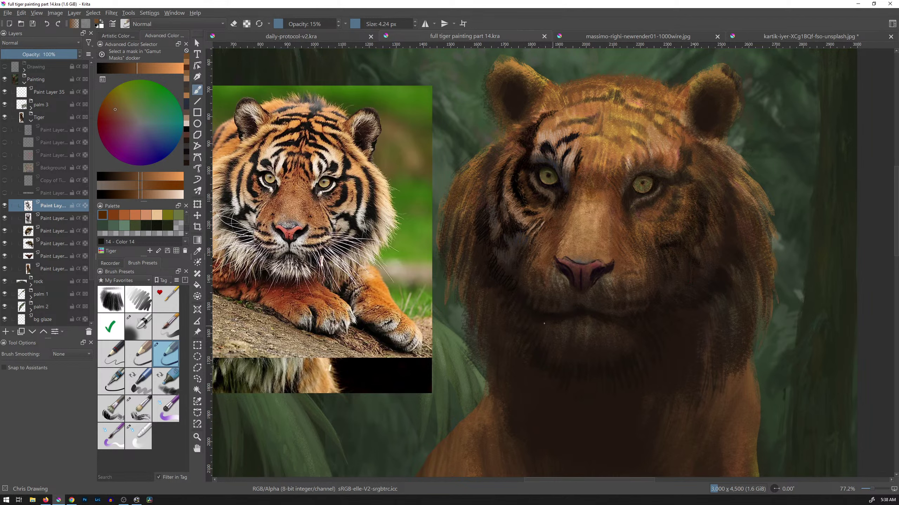
left_click(497, 271, "ctrl")
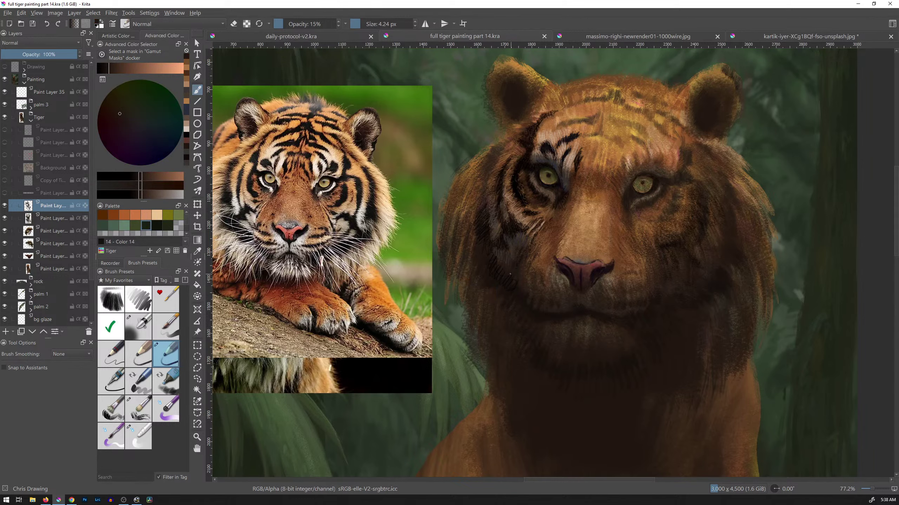
left_click(499, 273, "ctrl")
left_click_drag(508, 272, 522, 263)
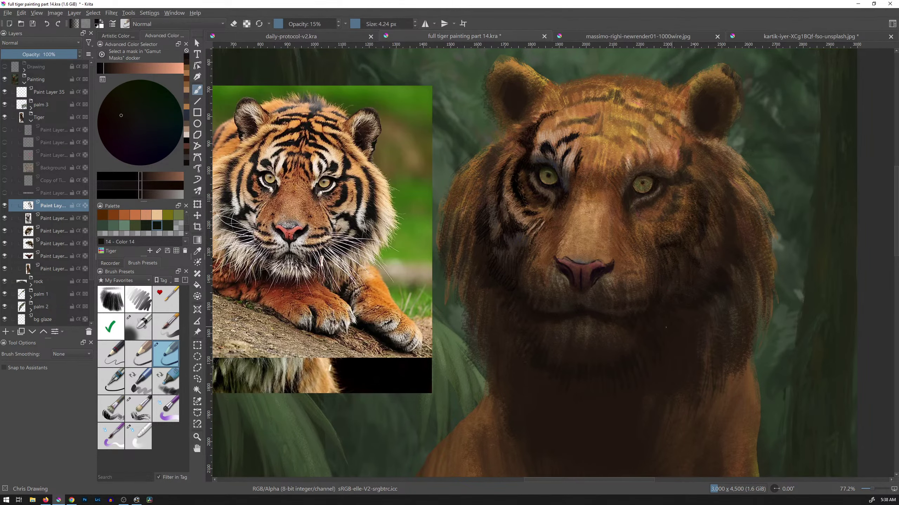
Return the canvas to its unmirrored view and hide the reference images.
scroll(682, 263, "down", 4)
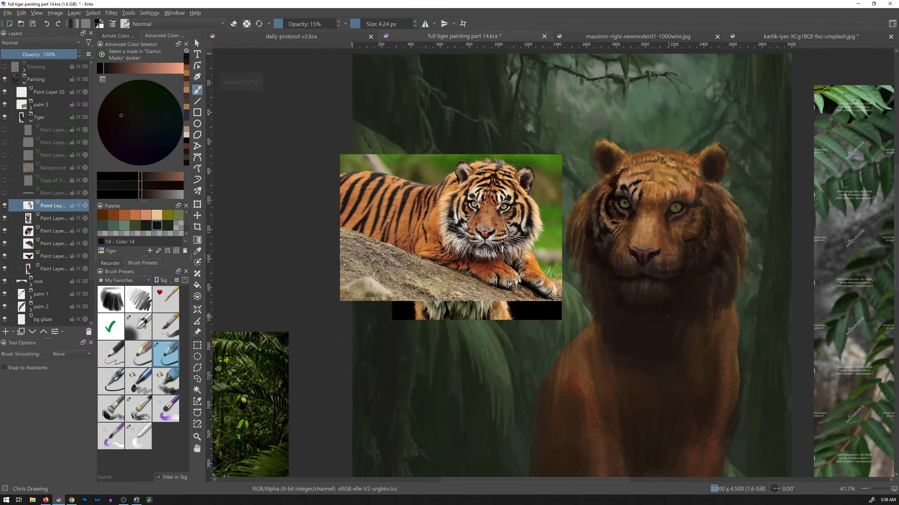
key("m")
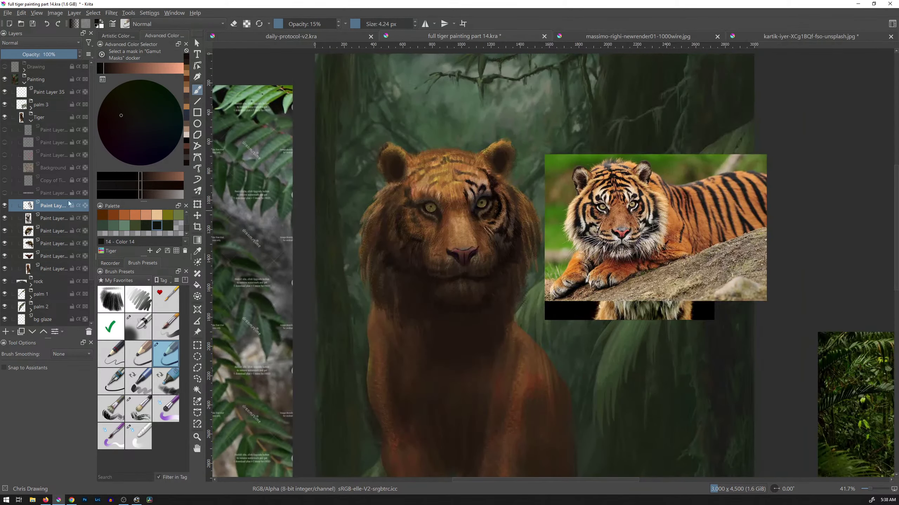
left_click(55, 13)
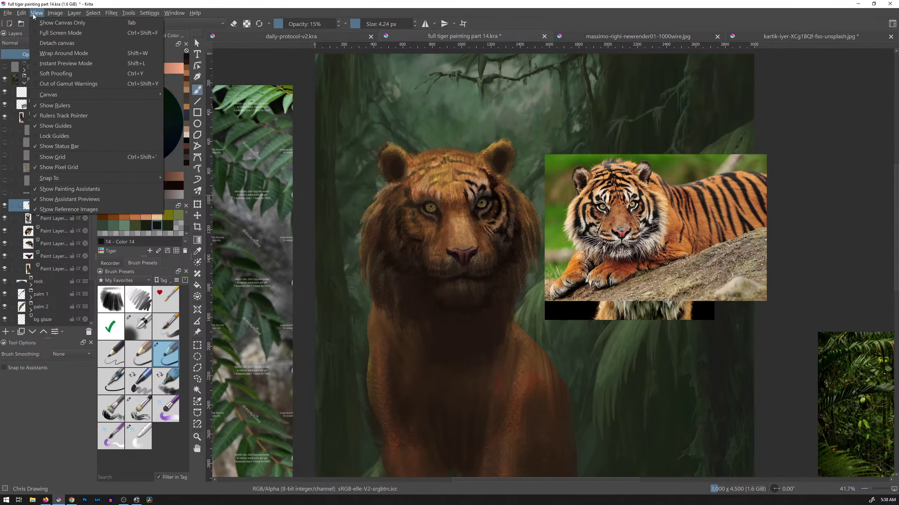
left_click(67, 210)
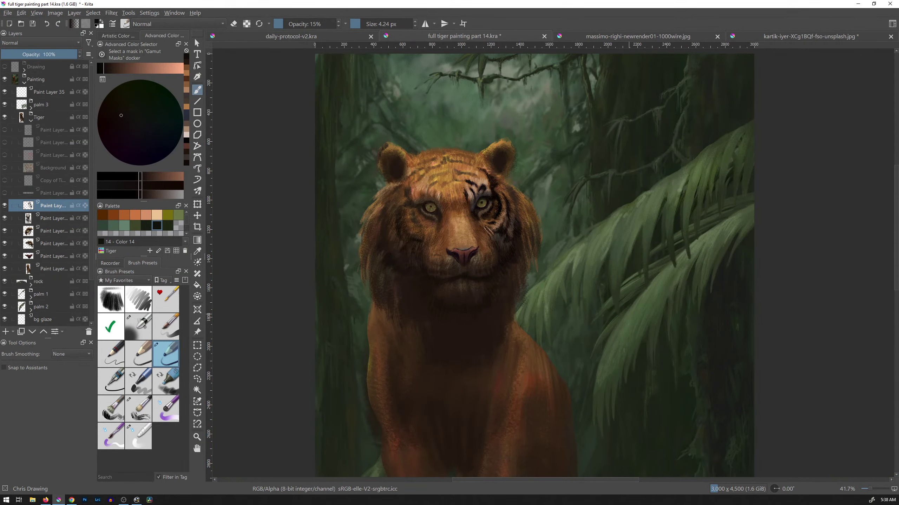
Undo the last change on the tiger paint layer and save the document.
scroll(647, 257, "down", 2)
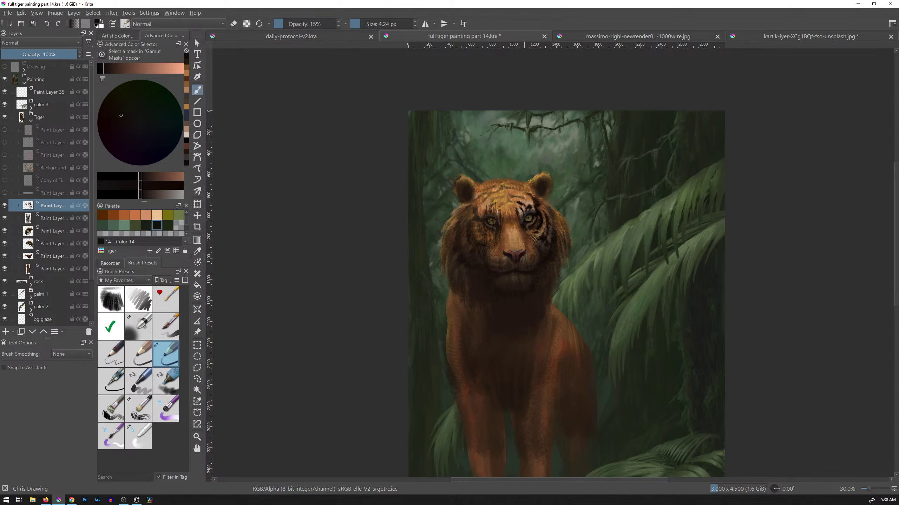
key("ctrl+z")
key("ctrl+s")
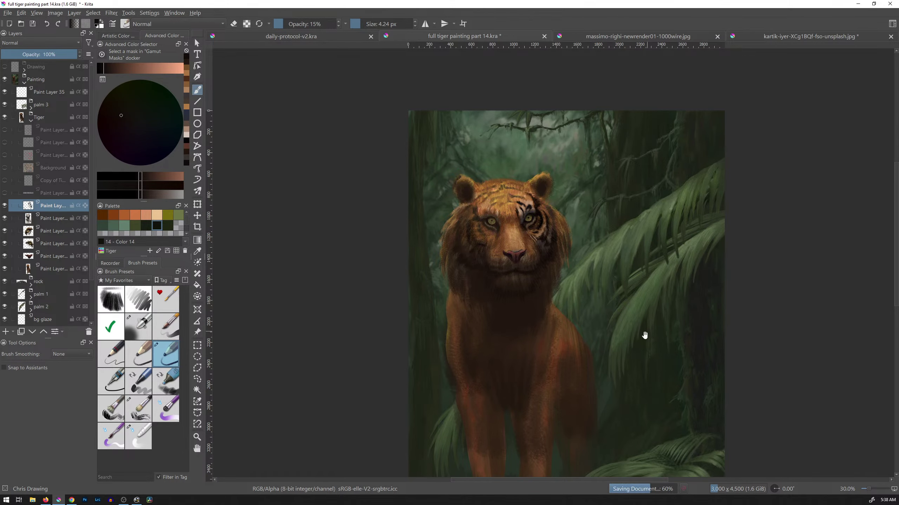
Select the bg jungle layer inside the background group.
left_click_drag(644, 335, 606, 273)
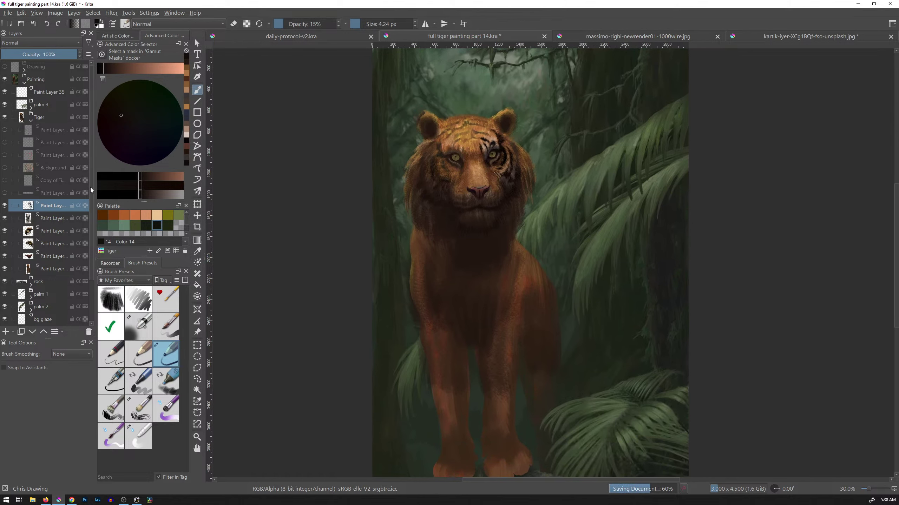
scroll(89, 184, "down", 2)
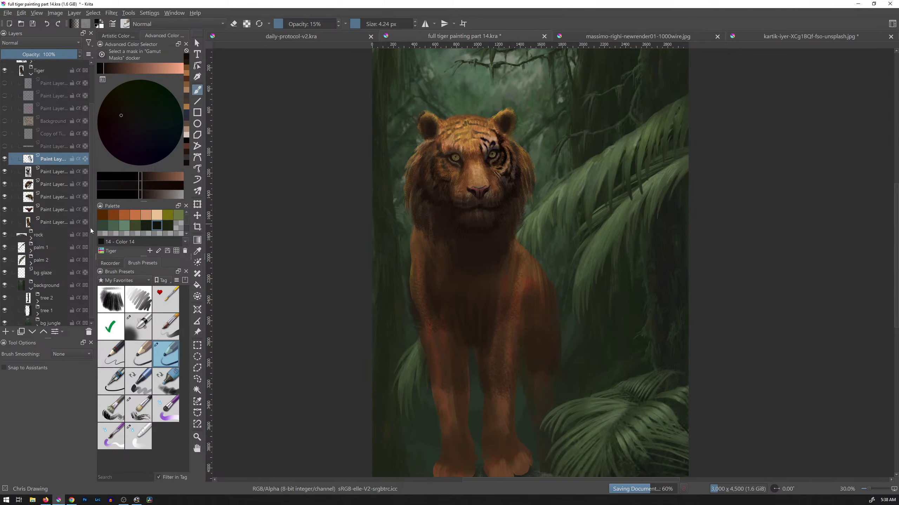
left_click(59, 322)
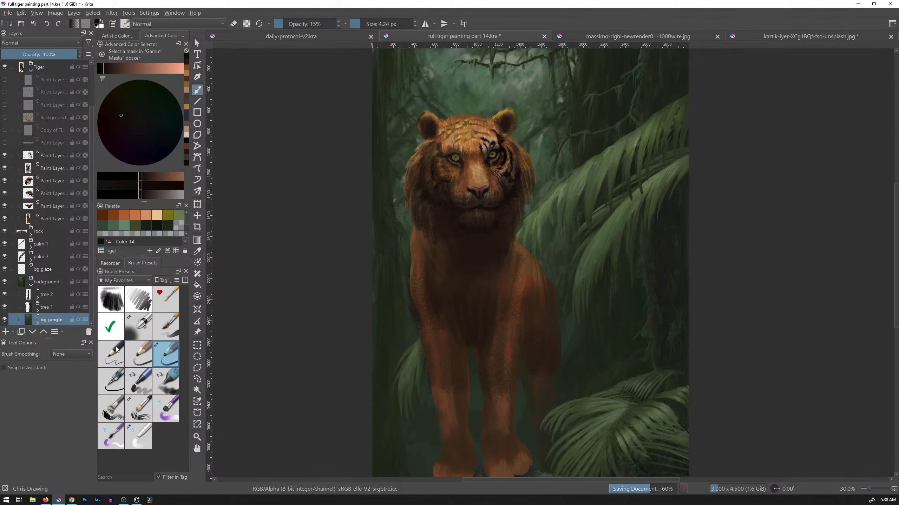